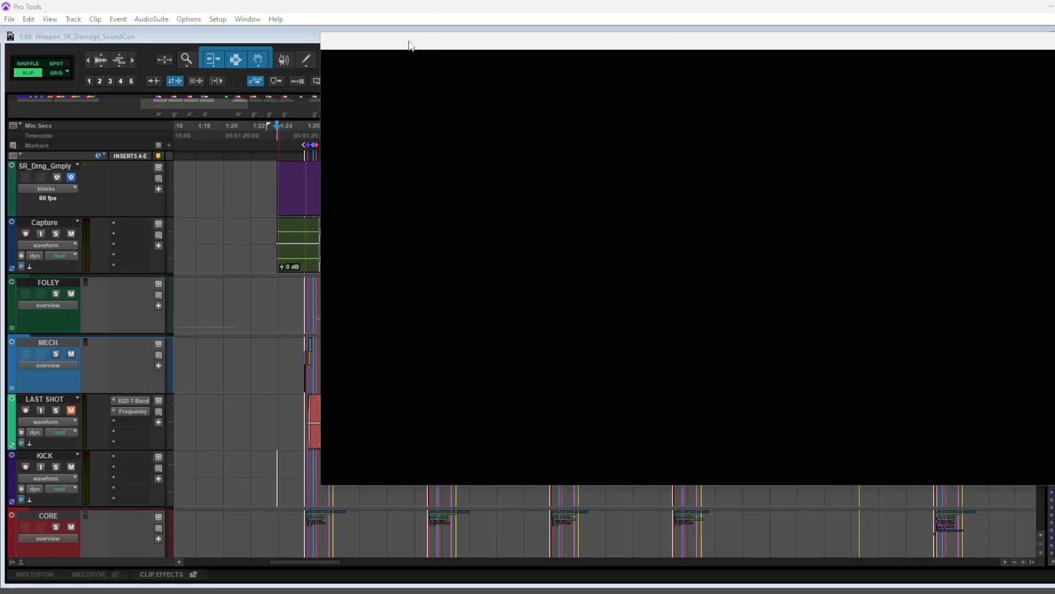
Play the session and look over the layer tracks inside the Base Wpn folder, from Core ST 1 down to Sweetener
{"action": "key", "text": "space"}
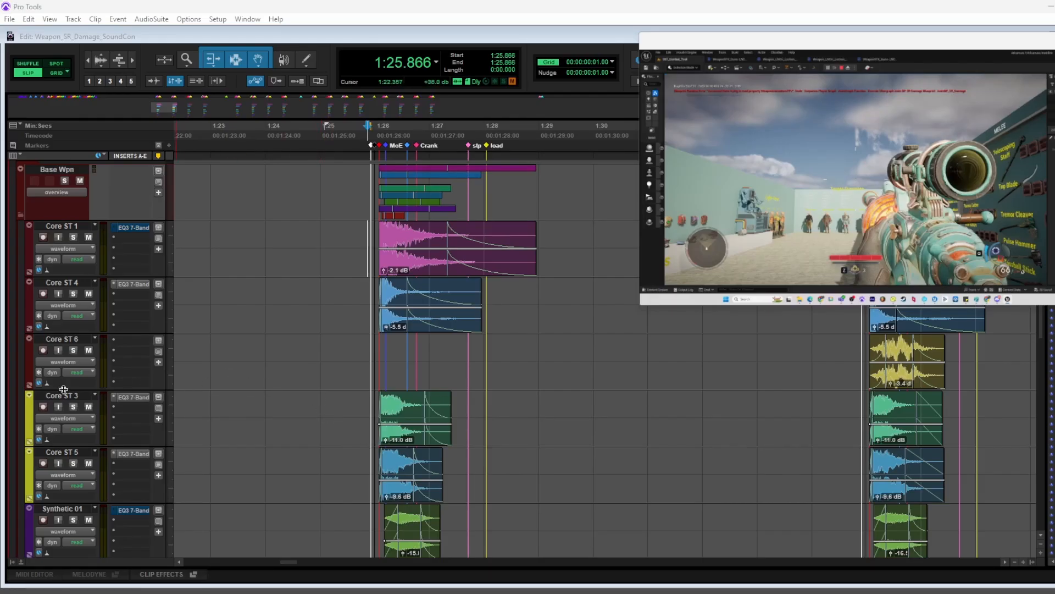
{"action": "scroll", "coordinate": [90, 433], "scroll_direction": "down", "scroll_amount": 2}
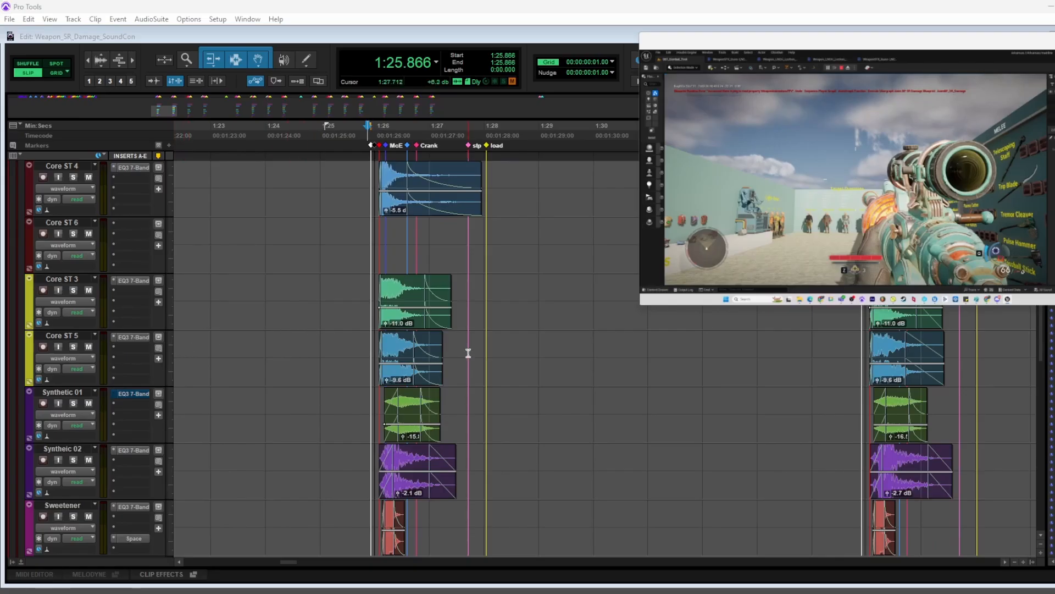
{"action": "scroll", "coordinate": [378, 348], "scroll_direction": "up", "scroll_amount": 1}
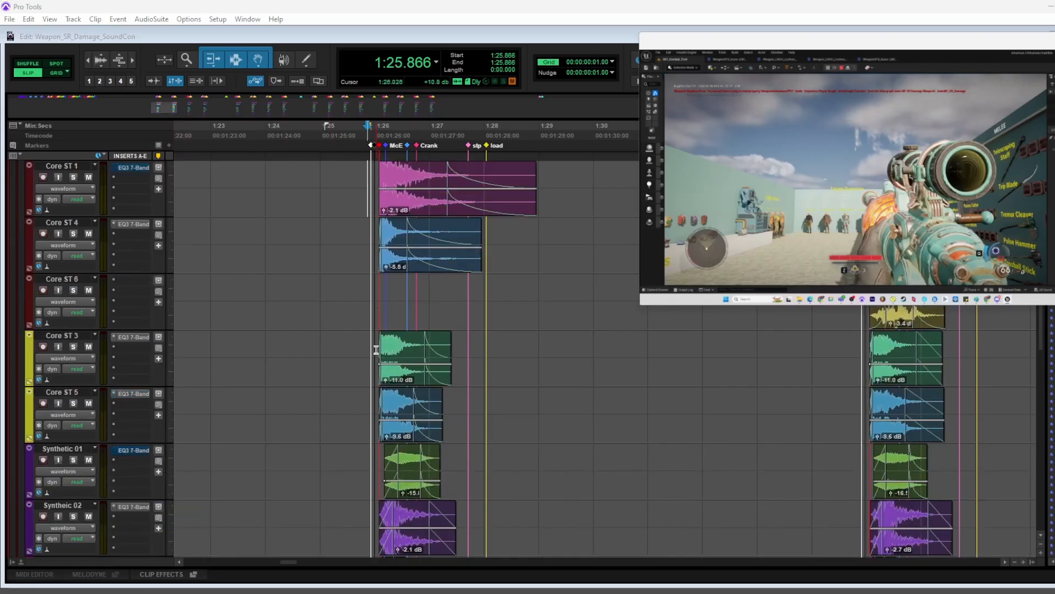
{"action": "scroll", "coordinate": [362, 347], "scroll_direction": "up", "scroll_amount": 2}
{"action": "scroll", "coordinate": [360, 346], "scroll_direction": "down", "scroll_amount": 2}
{"action": "scroll", "coordinate": [346, 347], "scroll_direction": "up", "scroll_amount": 1}
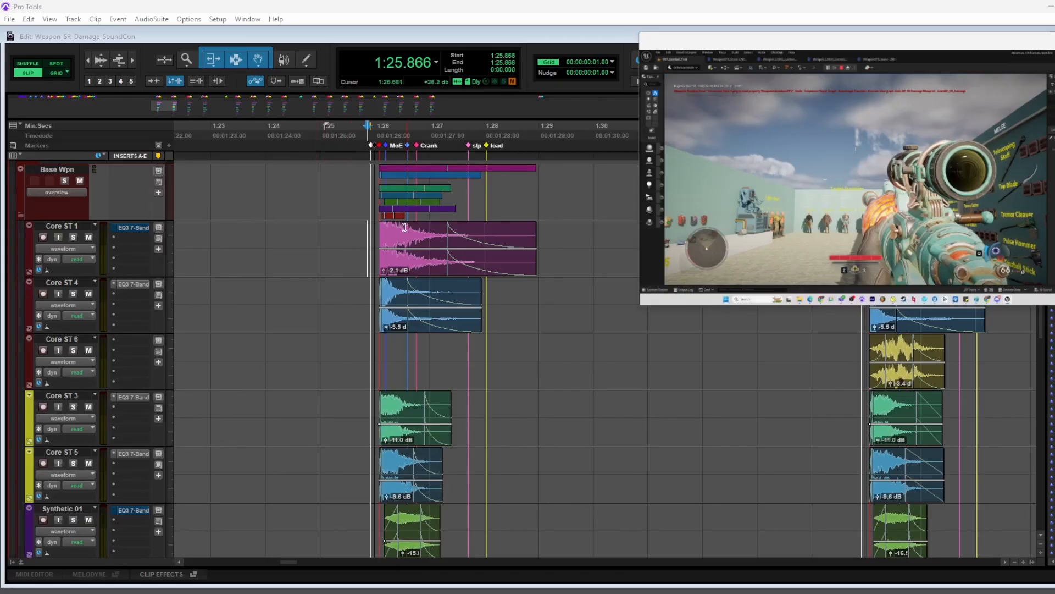
Select the first shot's clips on Core ST 1 and Core ST 4, audition them in solo, and clear the solo
{"action": "left_click_drag", "start_coordinate": [349, 231], "coordinate": [626, 311]}
{"action": "key", "text": "shift+s"}
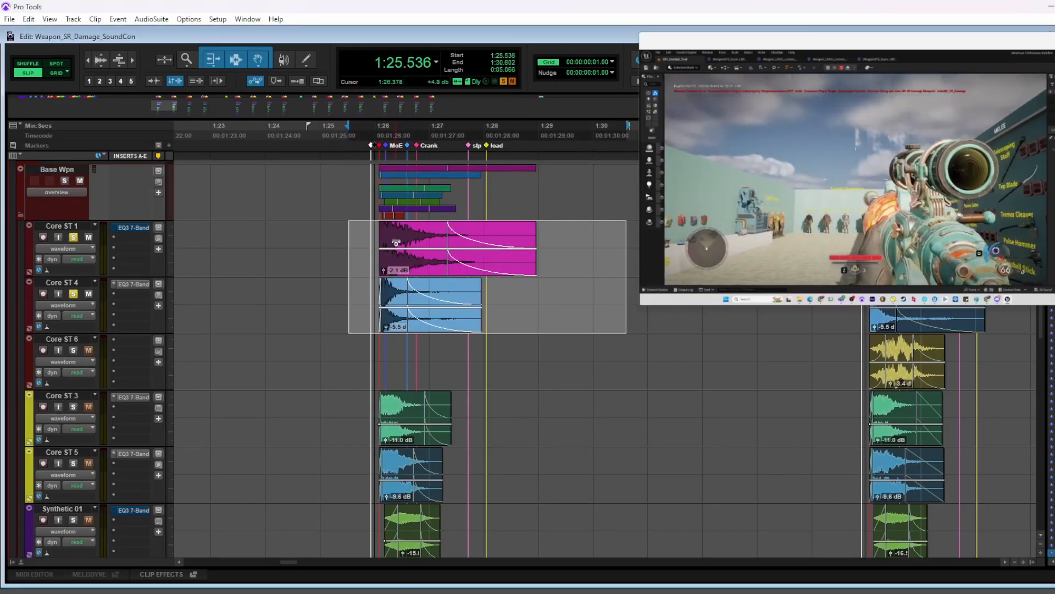
{"action": "scroll", "coordinate": [397, 246], "scroll_direction": "up", "scroll_amount": 1}
{"action": "key", "text": "space"}
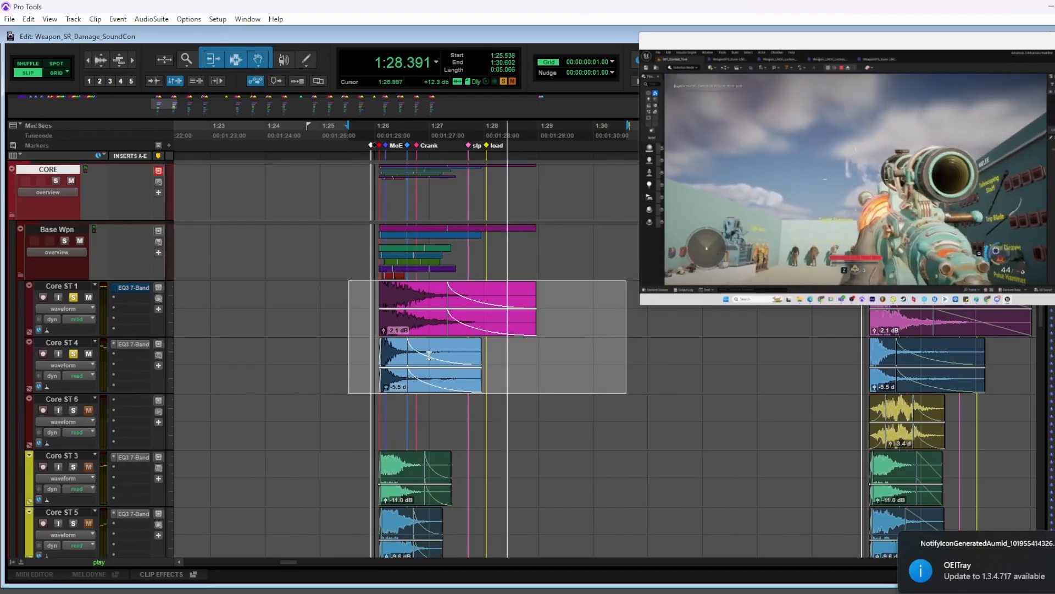
{"action": "key", "text": "space"}
{"action": "scroll", "coordinate": [429, 354], "scroll_direction": "down", "scroll_amount": 2}
{"action": "key", "text": "shift+s"}
Select the first shot's clips on Core ST 3 and Core ST 5, audition them in solo, and clear the solo
{"action": "left_click_drag", "start_coordinate": [364, 339], "coordinate": [556, 420]}
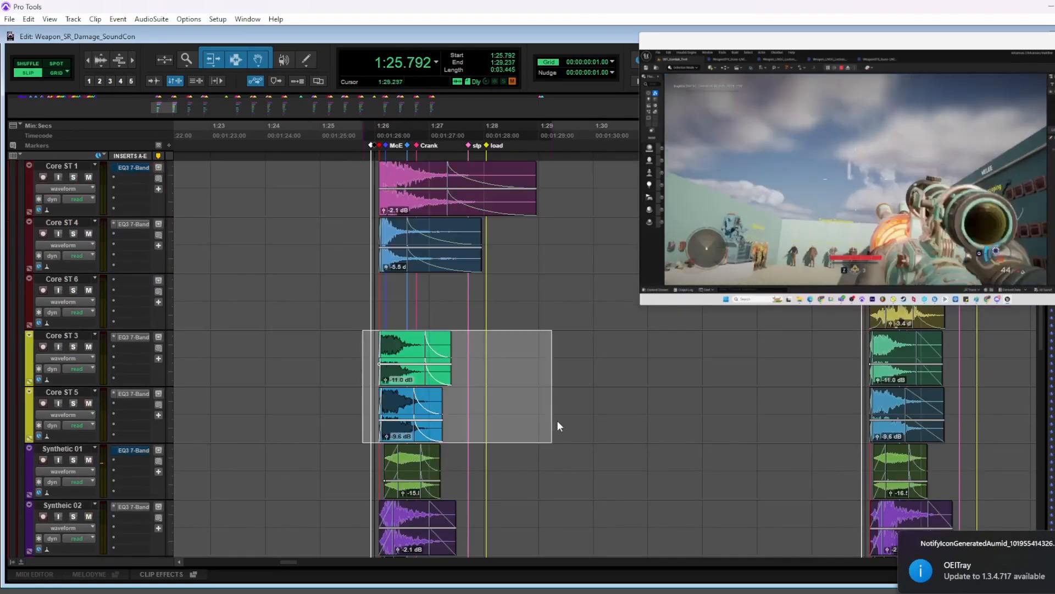
{"action": "key", "text": "shift+s"}
{"action": "key", "text": "space"}
{"action": "scroll", "coordinate": [528, 401], "scroll_direction": "down", "scroll_amount": 1}
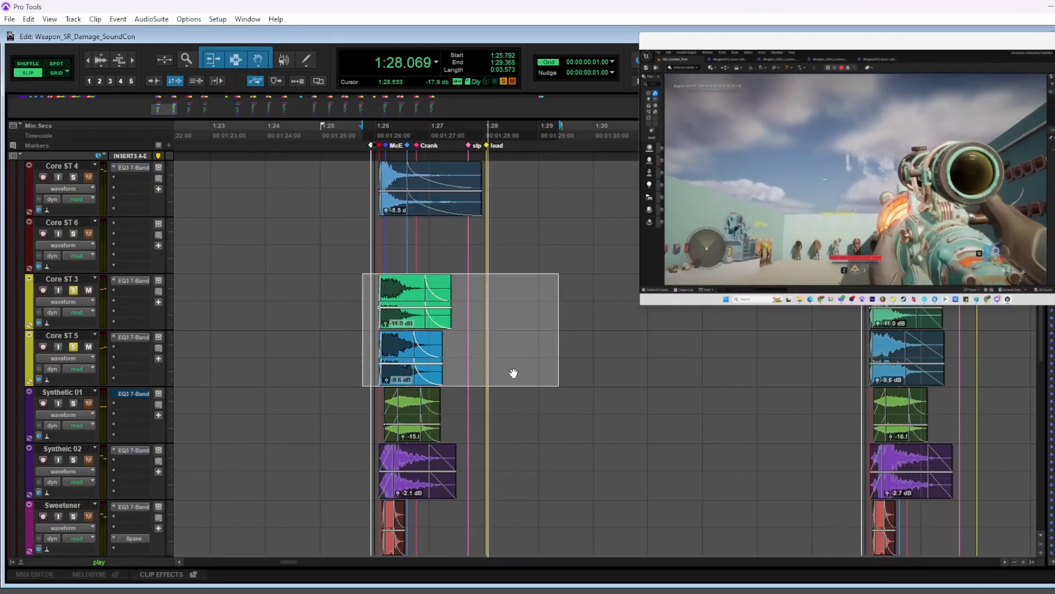
{"action": "key", "text": "space"}
{"action": "key", "text": "shift+s"}
Select the first shot's clips on the two Synthetic tracks, audition them in solo, and clear the solo
{"action": "left_click_drag", "start_coordinate": [363, 400], "coordinate": [502, 463]}
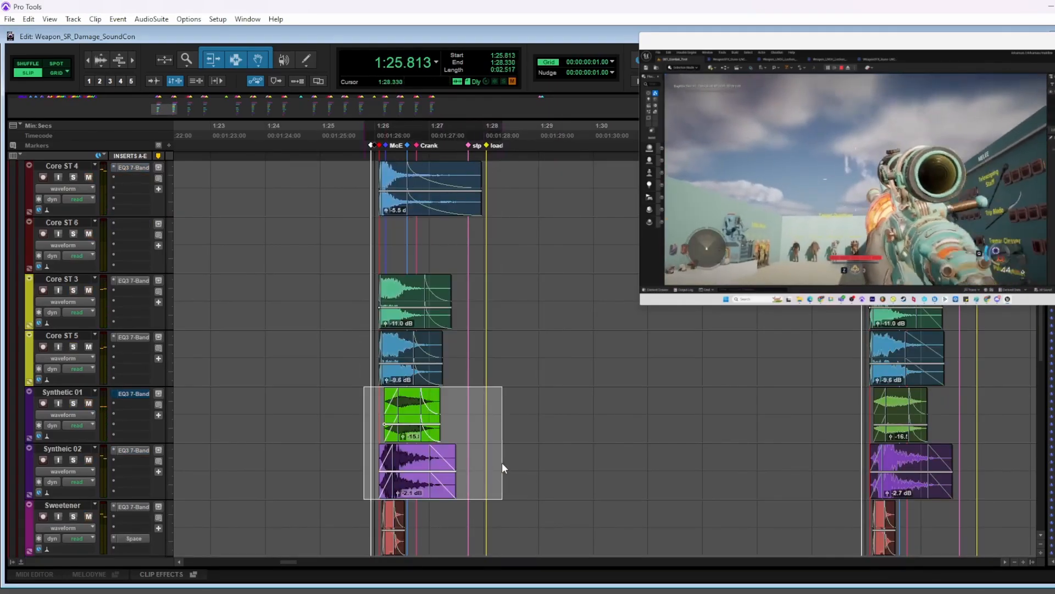
{"action": "key", "text": "shift+s"}
{"action": "scroll", "coordinate": [566, 430], "scroll_direction": "down", "scroll_amount": 1}
{"action": "key", "text": "space"}
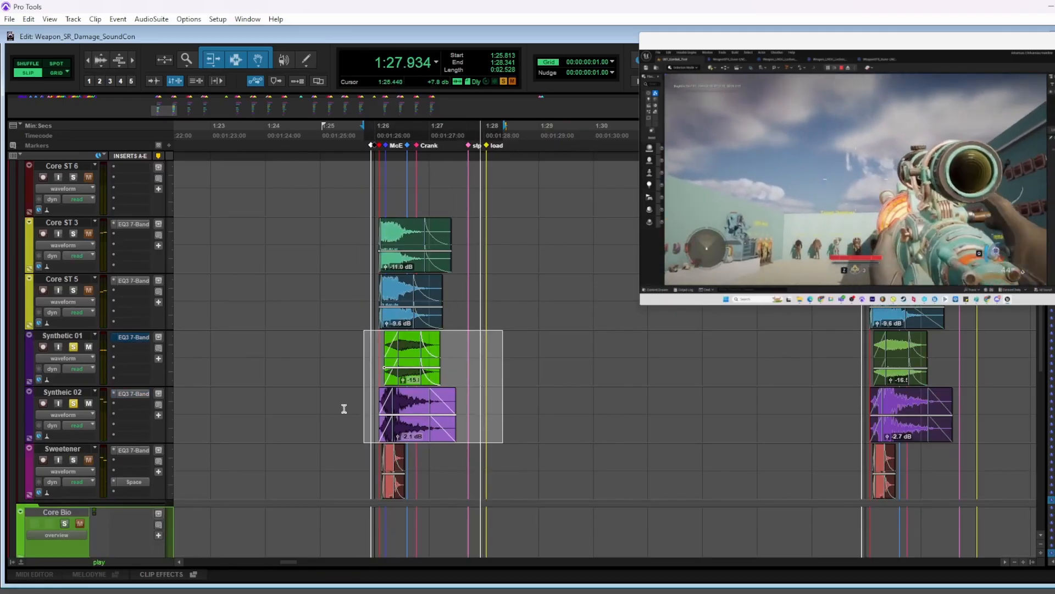
{"action": "key", "text": "space"}
{"action": "key", "text": "shift+s"}
Select the first shot's Sweetener clip, audition it in solo, and clear the solo
{"action": "left_click_drag", "start_coordinate": [367, 451], "coordinate": [488, 460]}
{"action": "key", "text": "shift+s"}
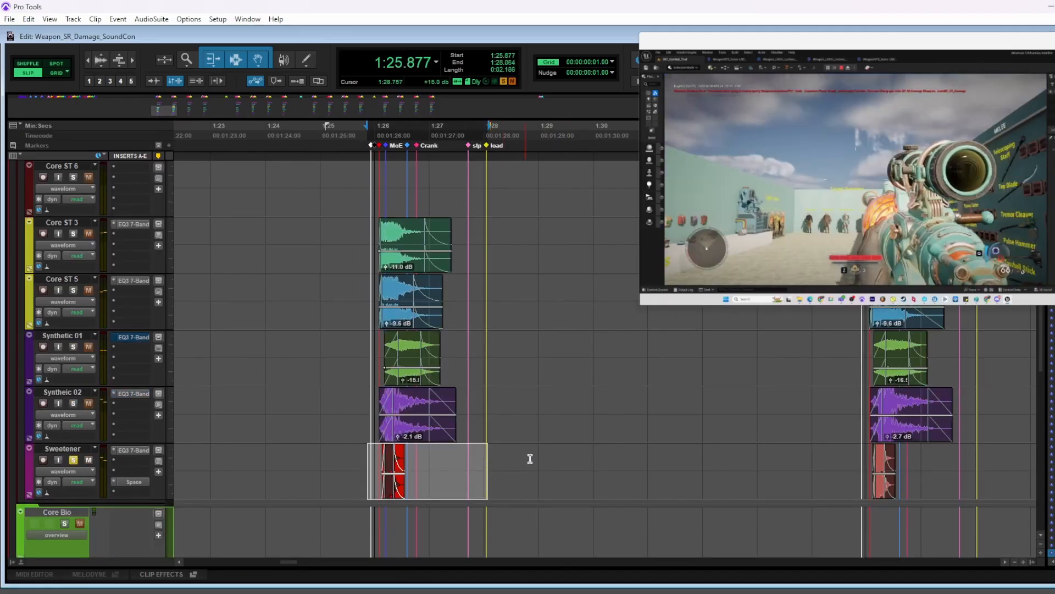
{"action": "key", "text": "space"}
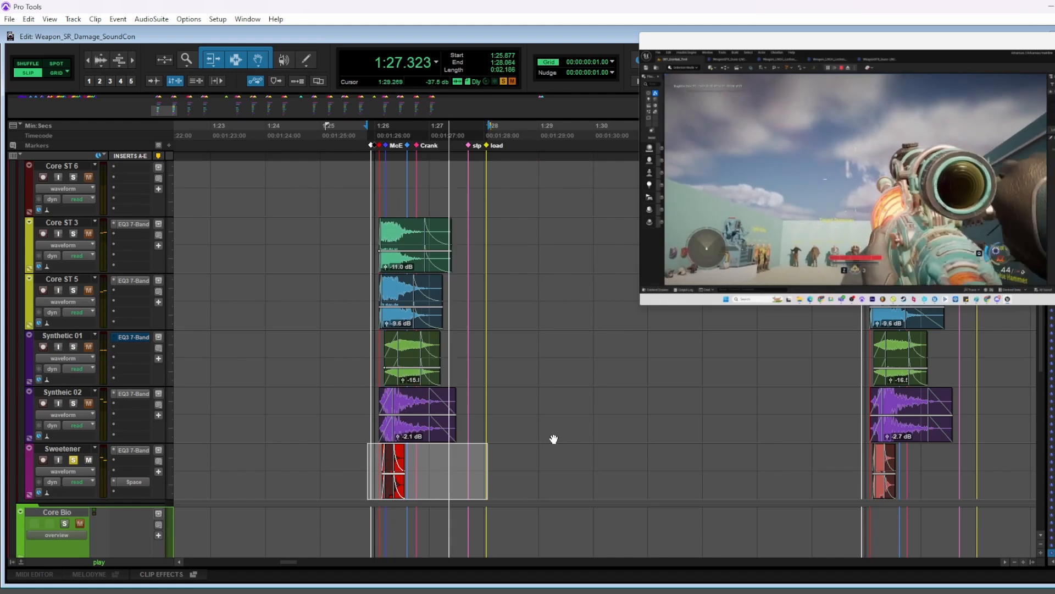
{"action": "key", "text": "space"}
{"action": "key", "text": "shift+s"}
Solo the Base Wpn folder and play its combined layers from just before the first shot
{"action": "scroll", "coordinate": [282, 447], "scroll_direction": "up", "scroll_amount": 5}
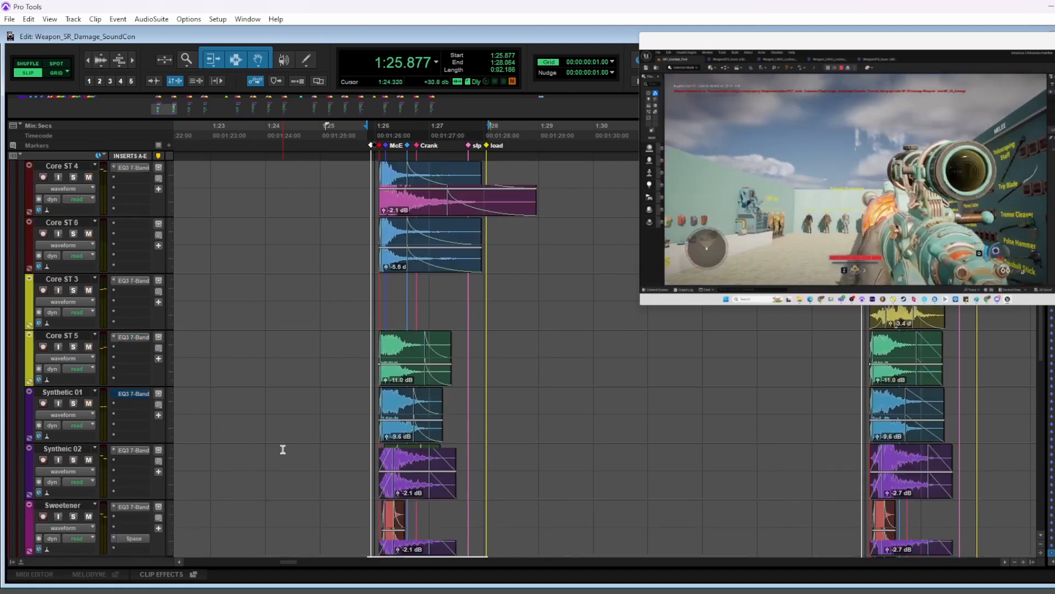
{"action": "left_click", "coordinate": [367, 309]}
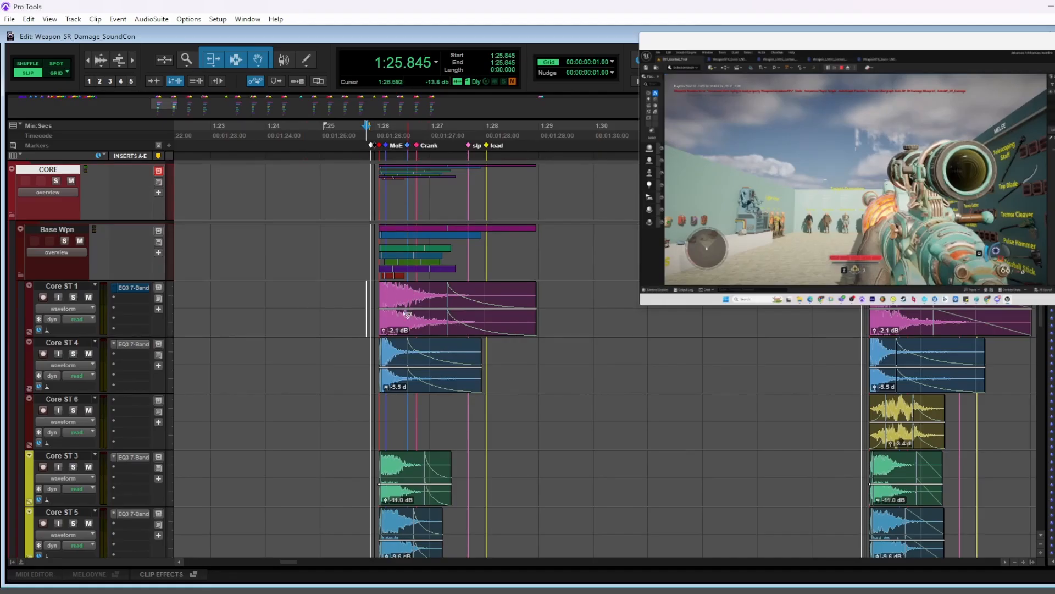
{"action": "left_click", "coordinate": [370, 295]}
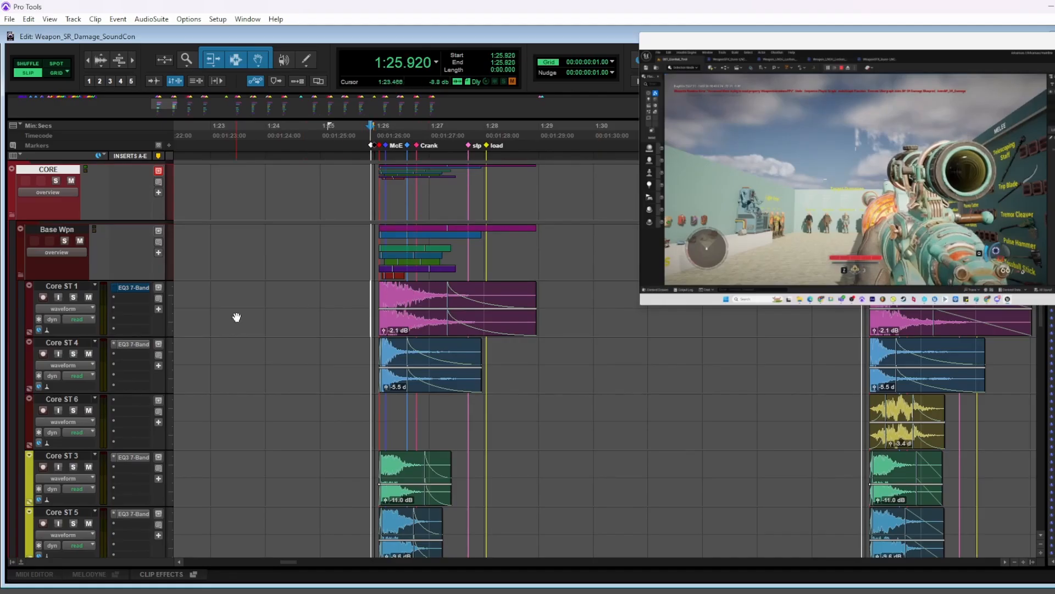
{"action": "left_click", "coordinate": [65, 242]}
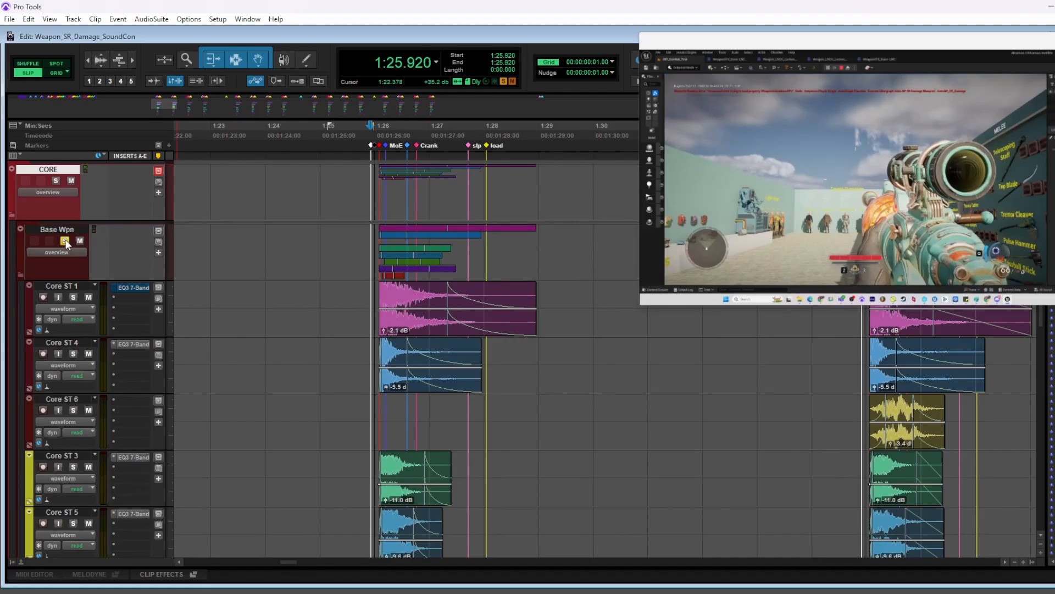
{"action": "left_click", "coordinate": [358, 311]}
{"action": "key", "text": "space"}
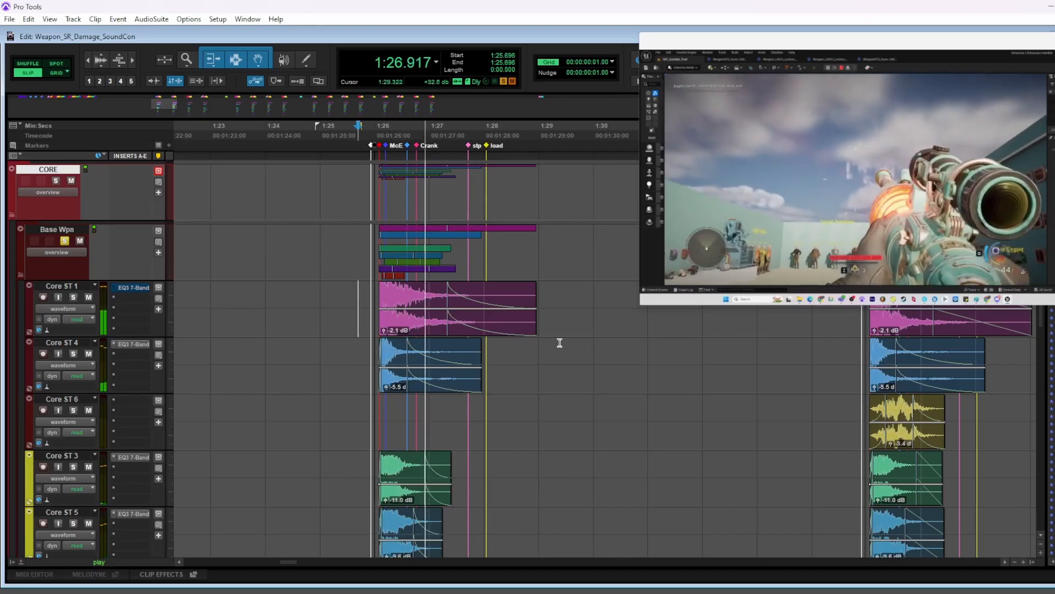
{"action": "scroll", "coordinate": [570, 327], "scroll_direction": "right", "scroll_amount": 3}
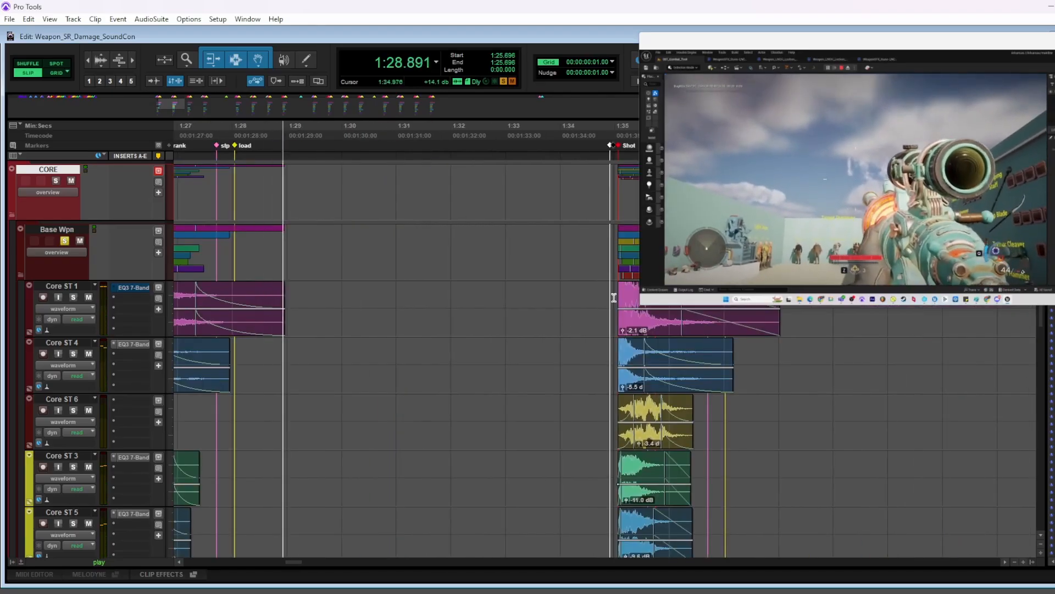
{"action": "key", "text": "space"}
Audition the soloed Base Wpn layers for the next two shots, starting at 1:34.880 and 1:43.861
{"action": "left_click", "coordinate": [609, 324]}
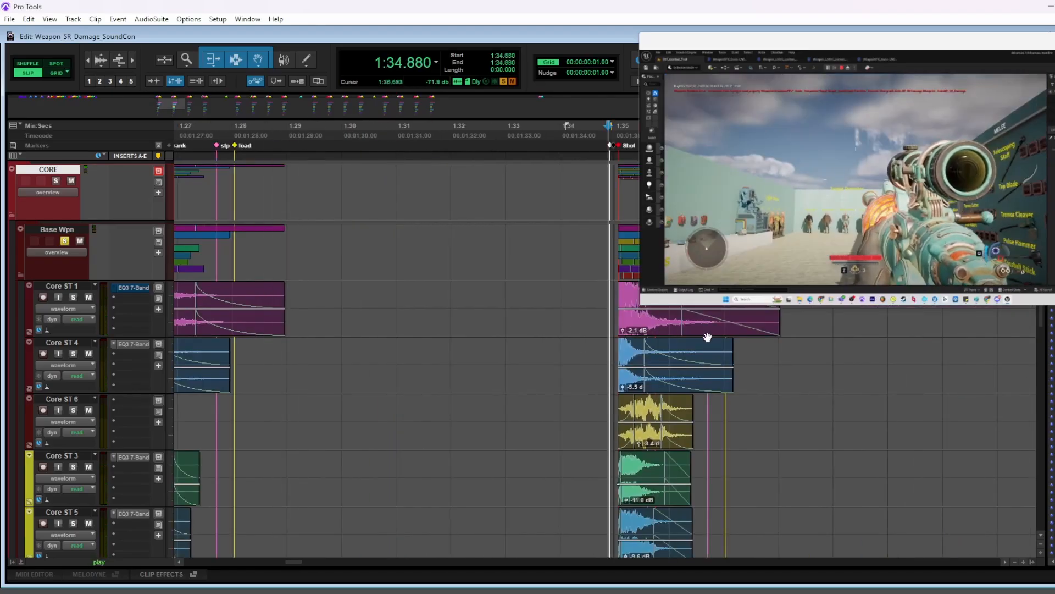
{"action": "key", "text": "space"}
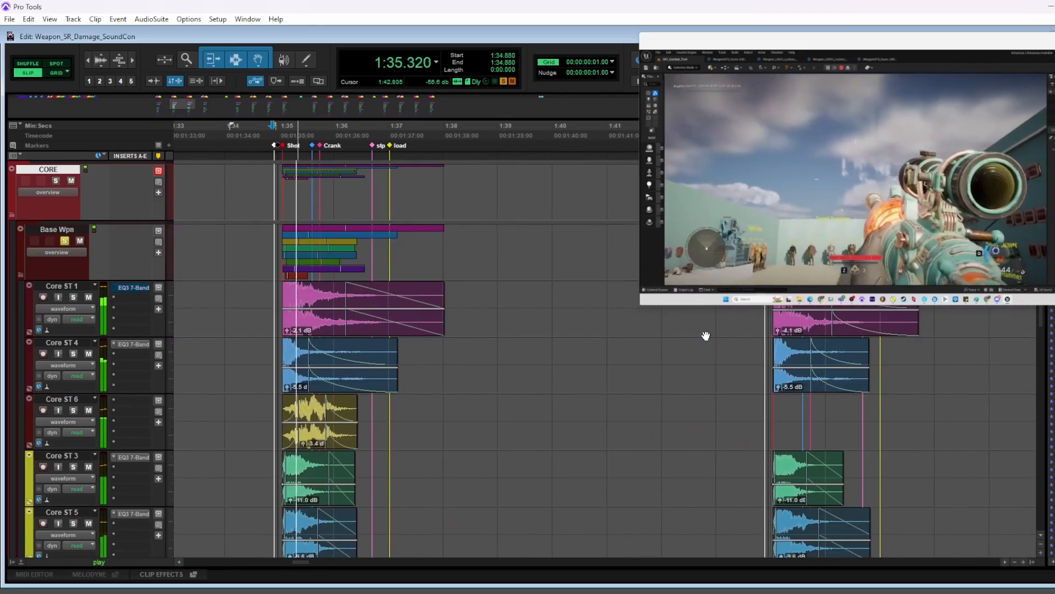
{"action": "key", "text": "space"}
{"action": "left_click", "coordinate": [763, 353]}
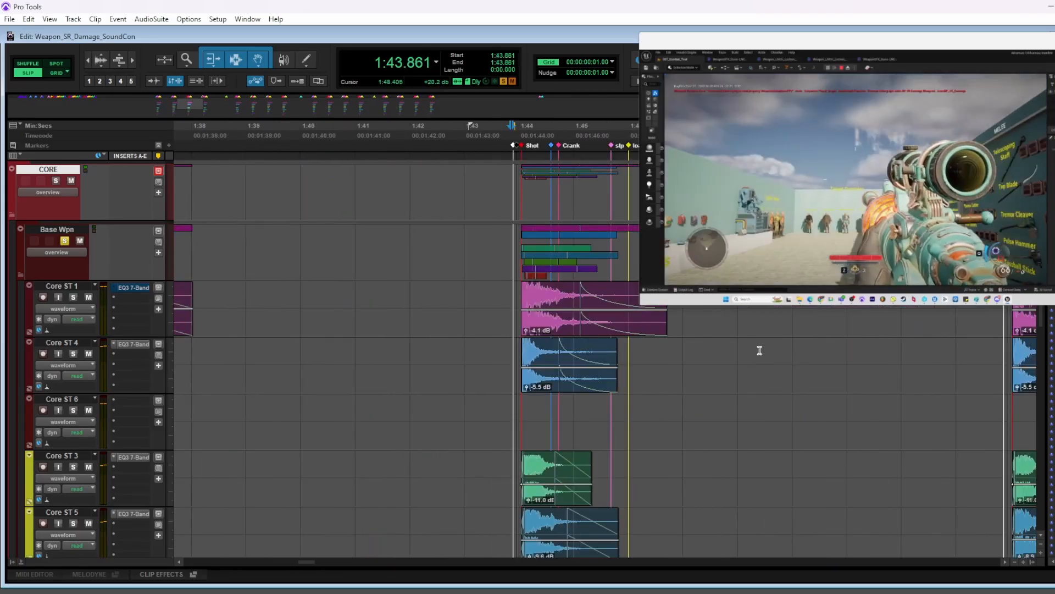
{"action": "key", "text": "space"}
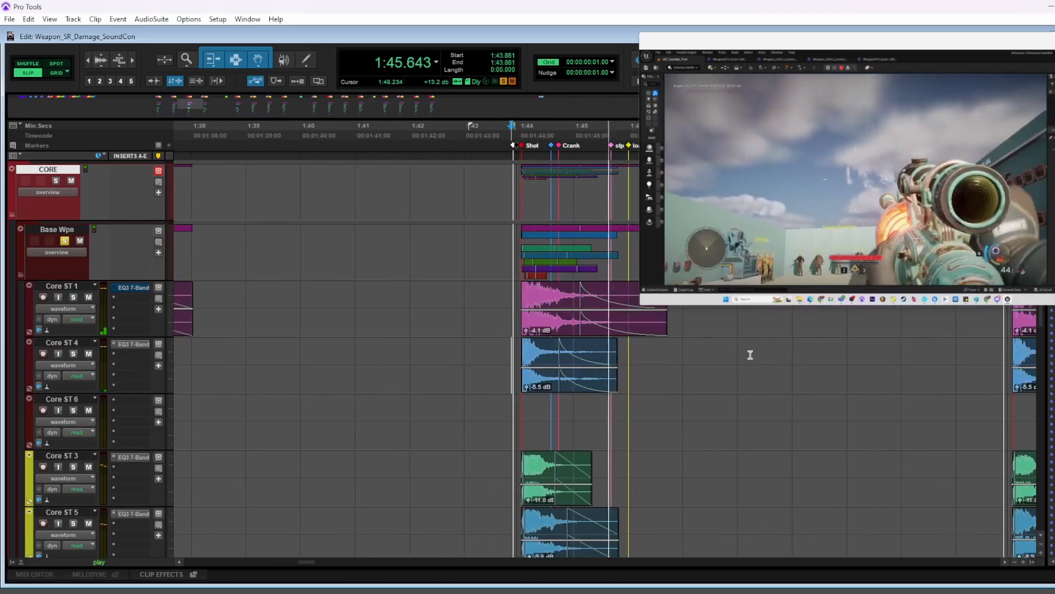
Examine the MECH folder's mechanical layers and the LAST SHOT clip around the first shot at closer zoom
{"action": "scroll", "coordinate": [749, 357], "scroll_direction": "left", "scroll_amount": 5}
{"action": "scroll", "coordinate": [737, 357], "scroll_direction": "down", "scroll_amount": 1}
{"action": "scroll", "coordinate": [722, 354], "scroll_direction": "left", "scroll_amount": 2}
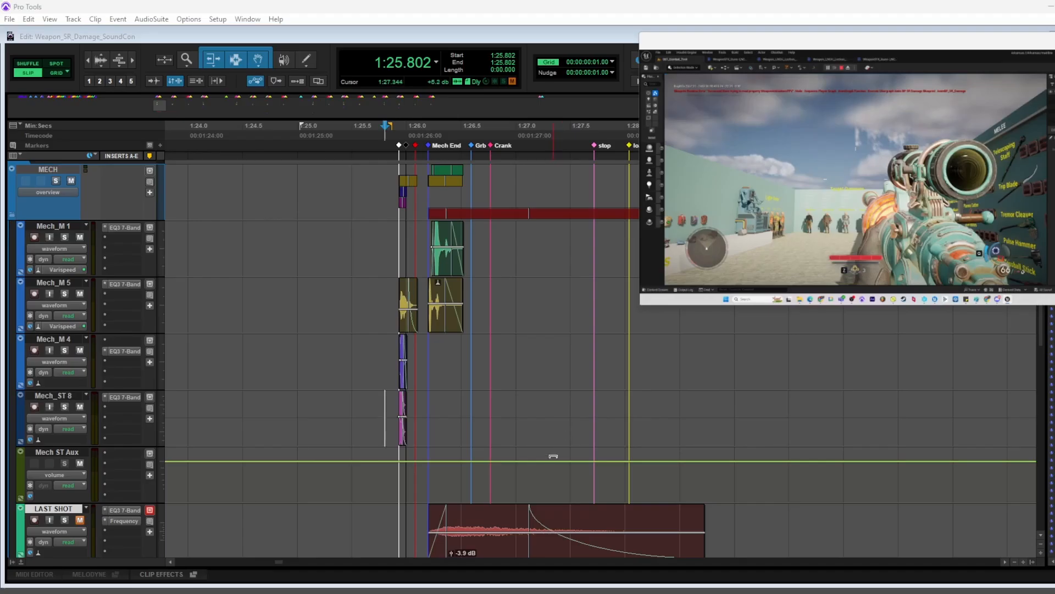
{"action": "left_click", "coordinate": [389, 403]}
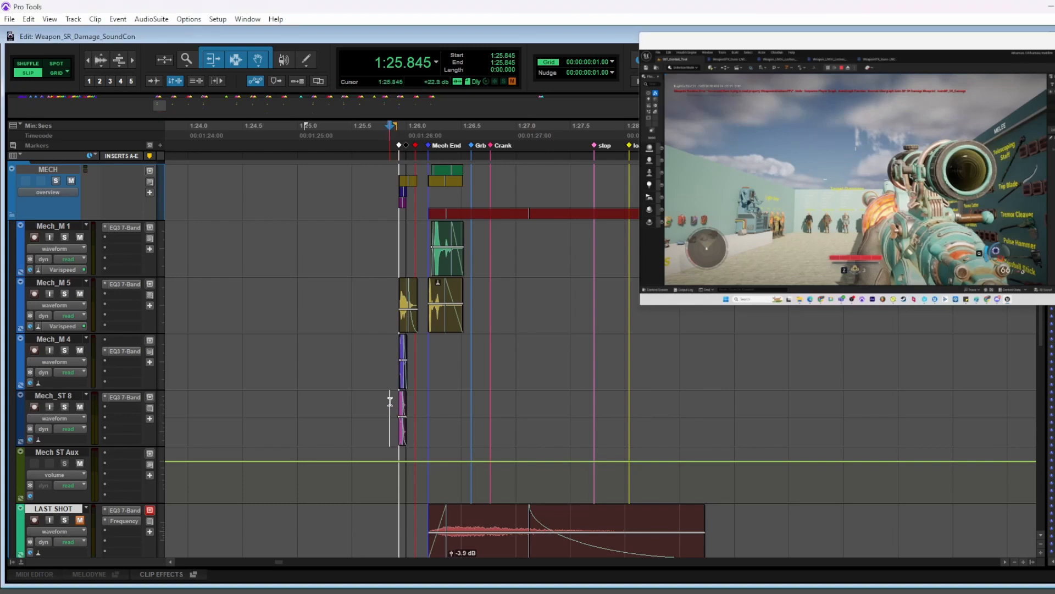
{"action": "key", "text": "t"}
{"action": "scroll", "coordinate": [461, 400], "scroll_direction": "right", "scroll_amount": 3}
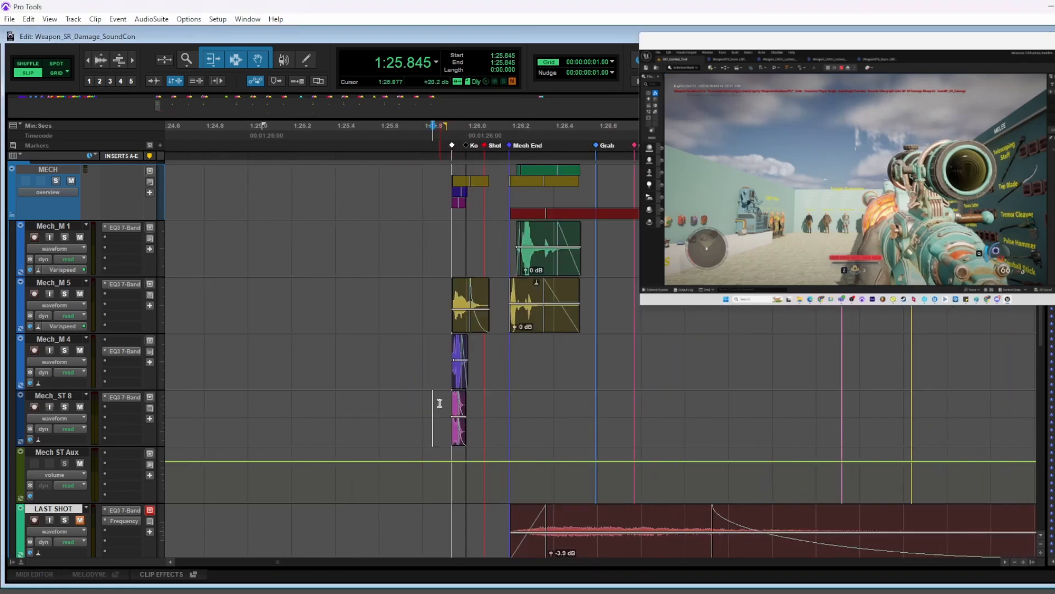
{"action": "scroll", "coordinate": [458, 470], "scroll_direction": "down", "scroll_amount": 2}
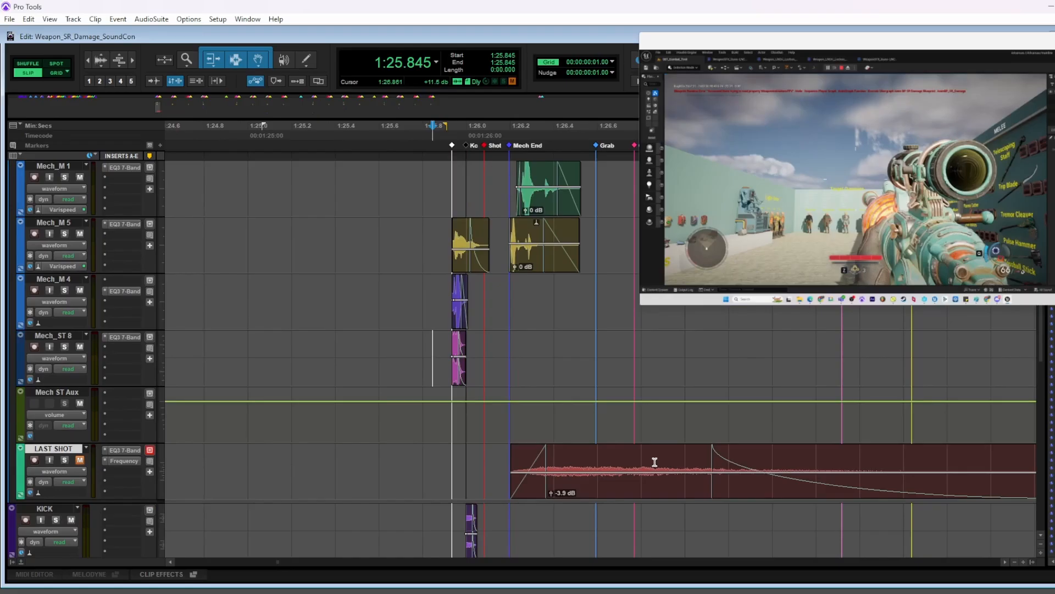
{"action": "left_click_drag", "start_coordinate": [414, 465], "coordinate": [761, 465]}
{"action": "left_click", "coordinate": [438, 462]}
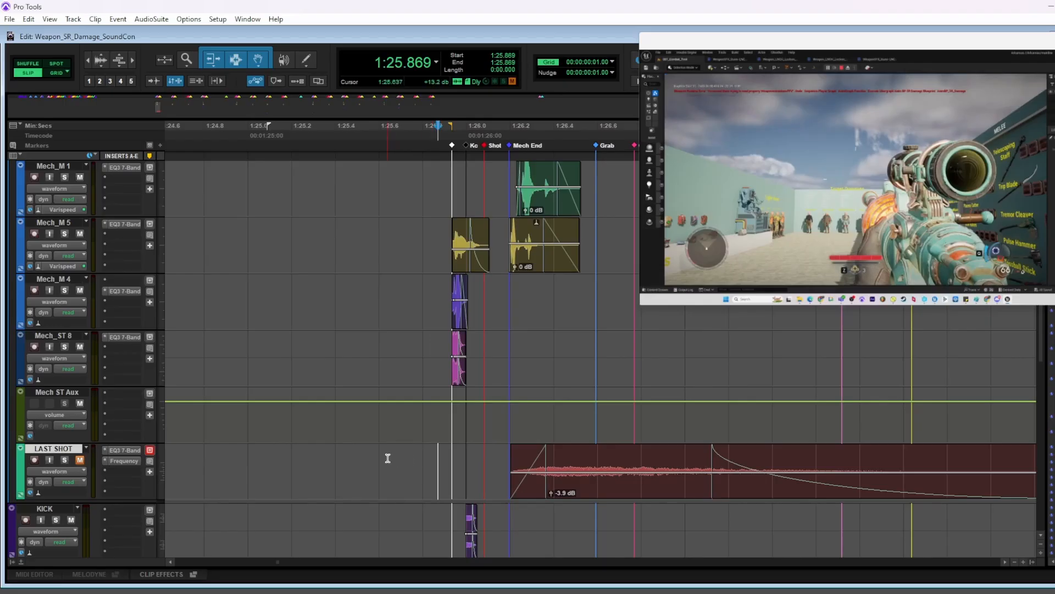
Solo the MECH folder and play its layers twice from just before the first shot
{"action": "scroll", "coordinate": [198, 308], "scroll_direction": "up", "scroll_amount": 2}
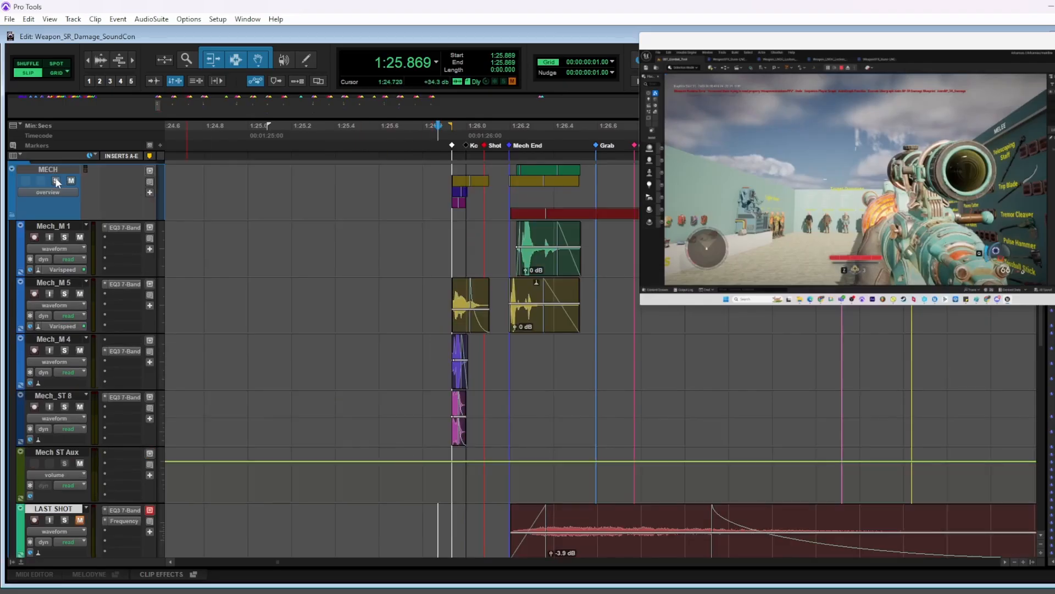
{"action": "left_click", "coordinate": [56, 180]}
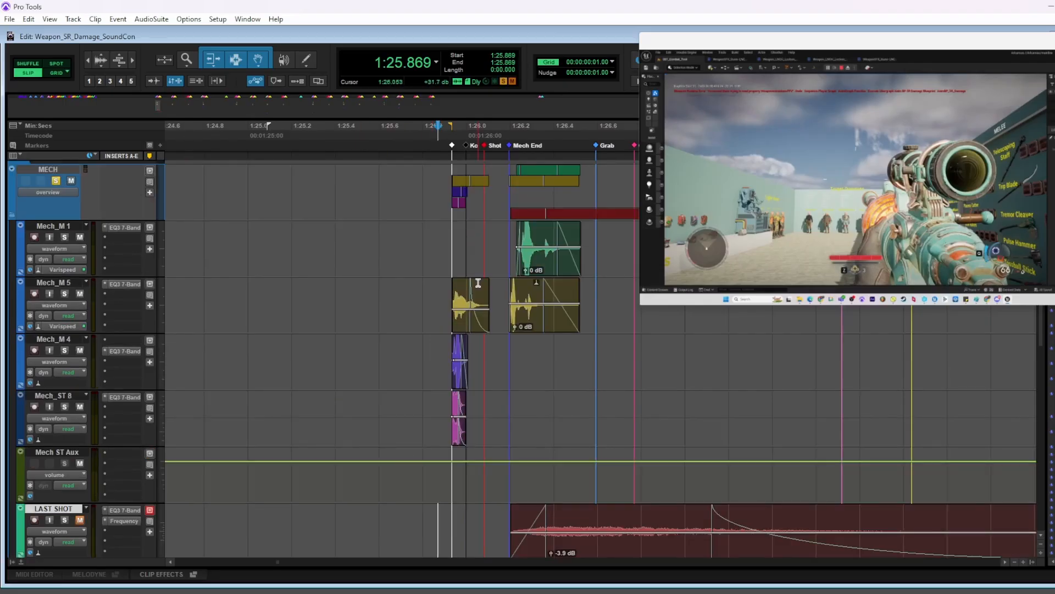
{"action": "left_click", "coordinate": [435, 233]}
{"action": "key", "text": "space"}
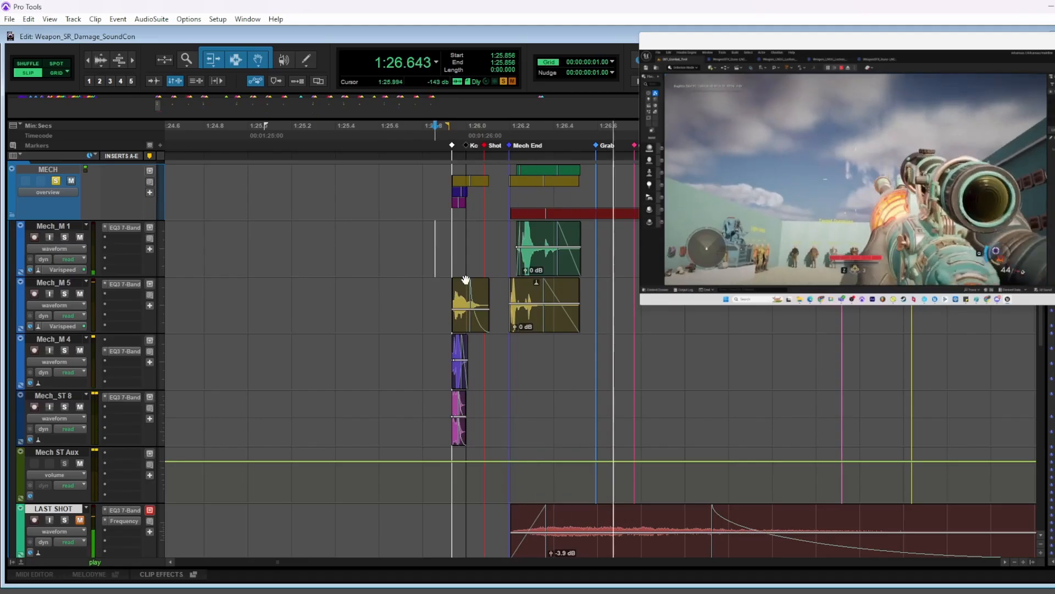
{"action": "key", "text": "space"}
{"action": "key", "text": "space"}
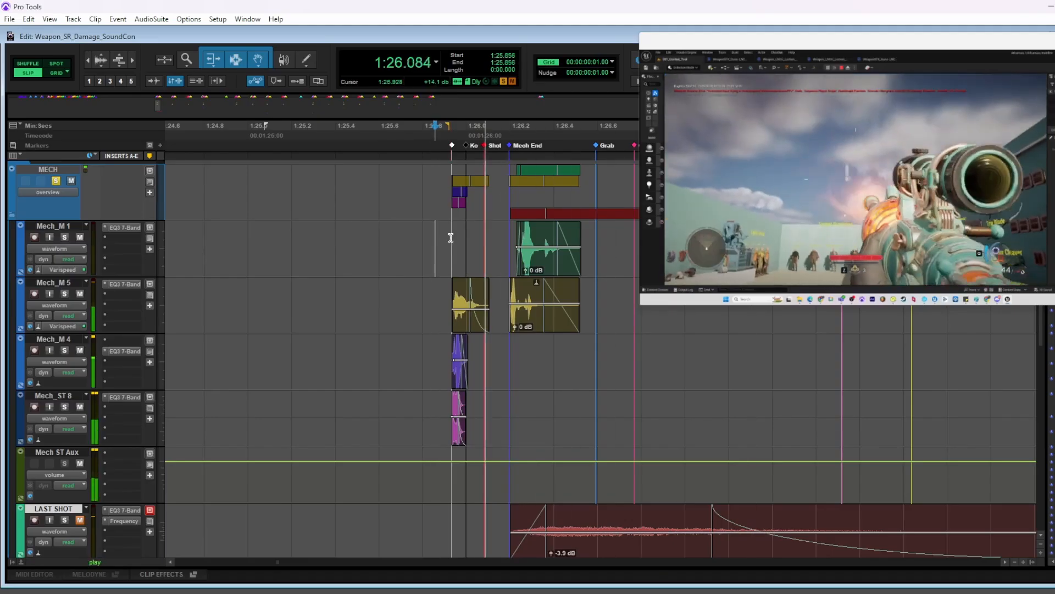
Clear the solo on the MECH folder and play the first shot in the full mix
{"action": "key", "text": "space"}
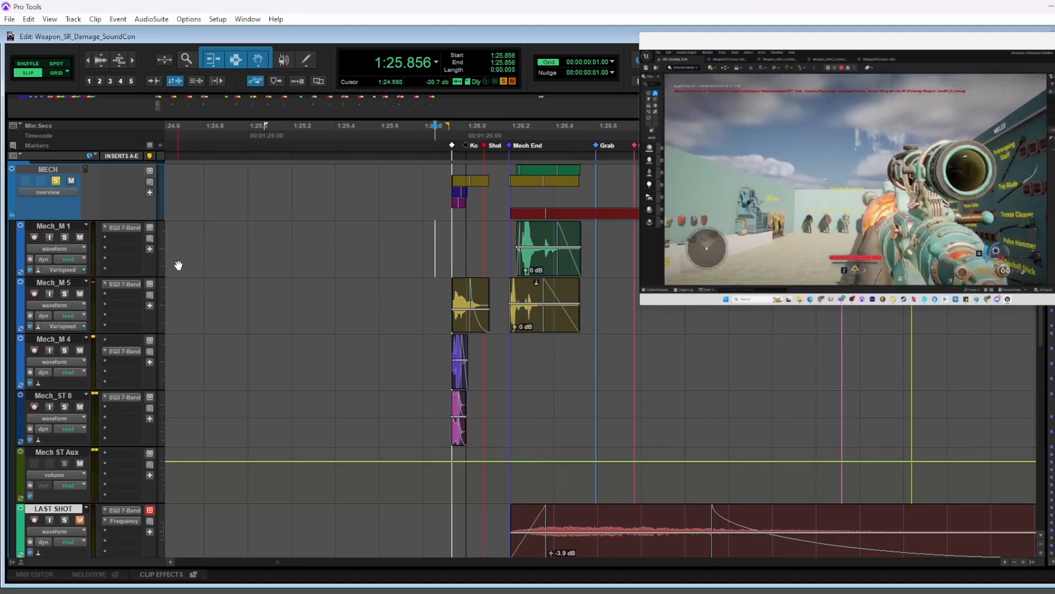
{"action": "left_click", "coordinate": [56, 180]}
{"action": "key", "text": "space"}
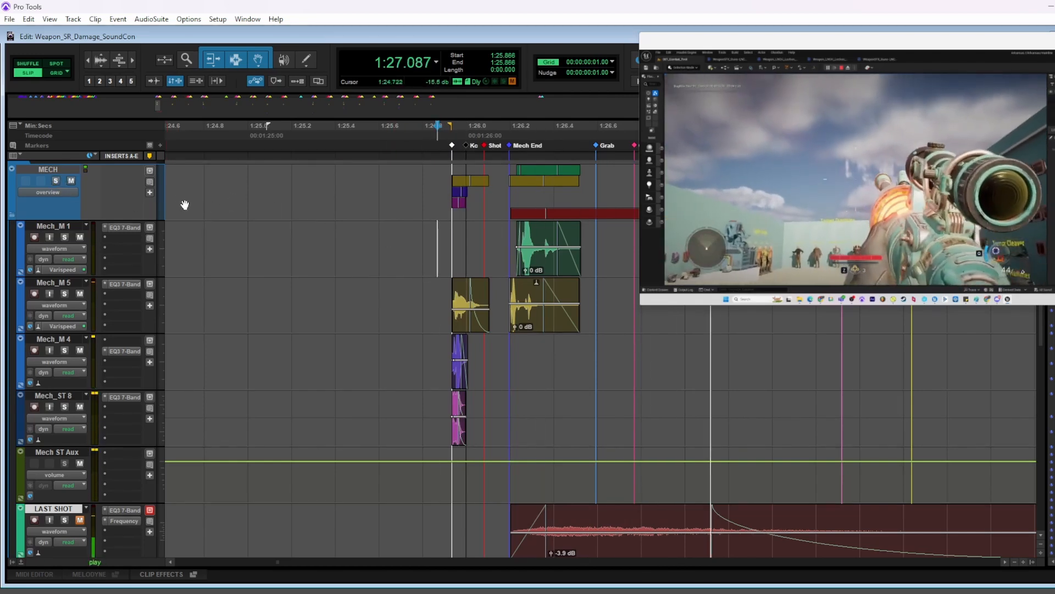
Mute the MECH folder and play the first shot twice to hear the mix without its mechanical layers
{"action": "key", "text": "space"}
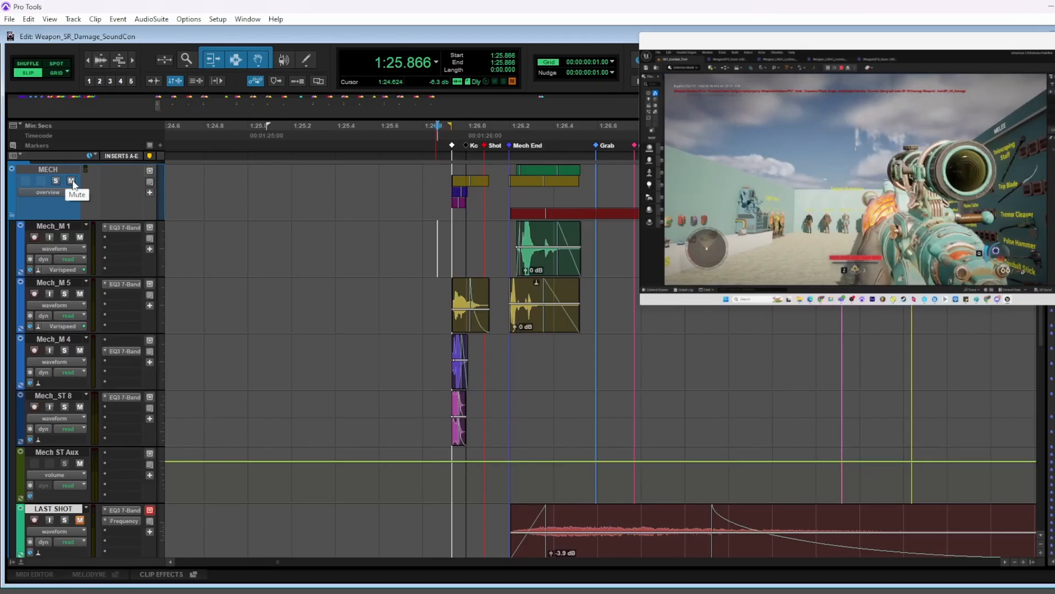
{"action": "left_click", "coordinate": [72, 181]}
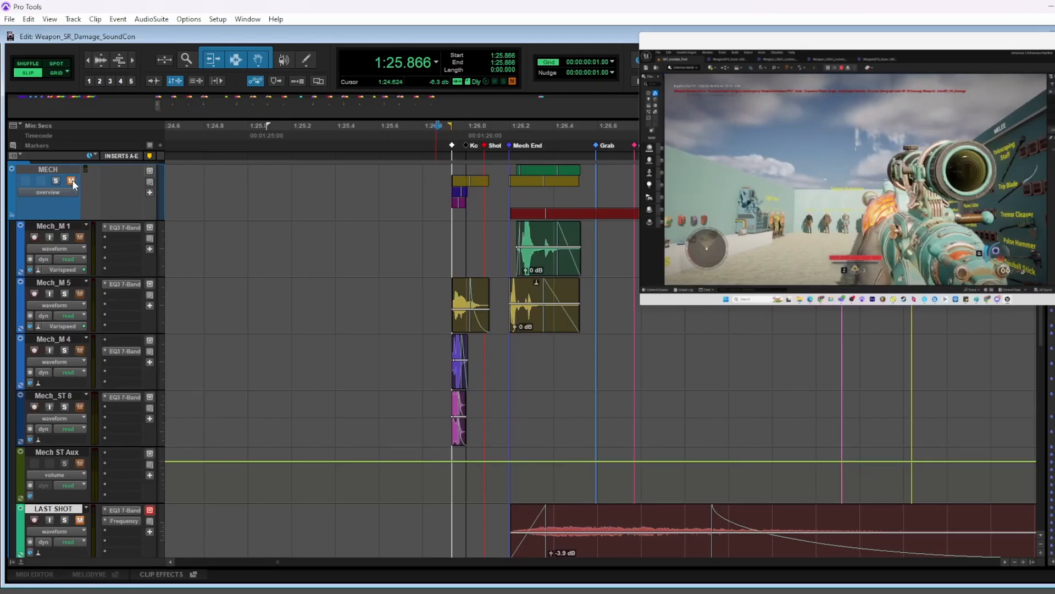
{"action": "left_click", "coordinate": [426, 234]}
{"action": "key", "text": "space"}
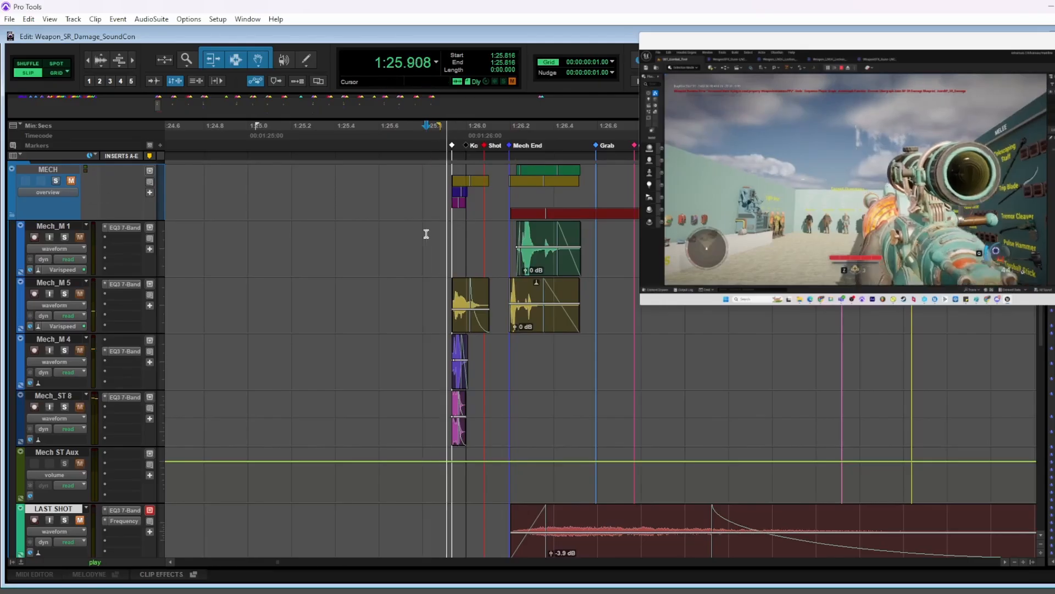
{"action": "key", "text": "space"}
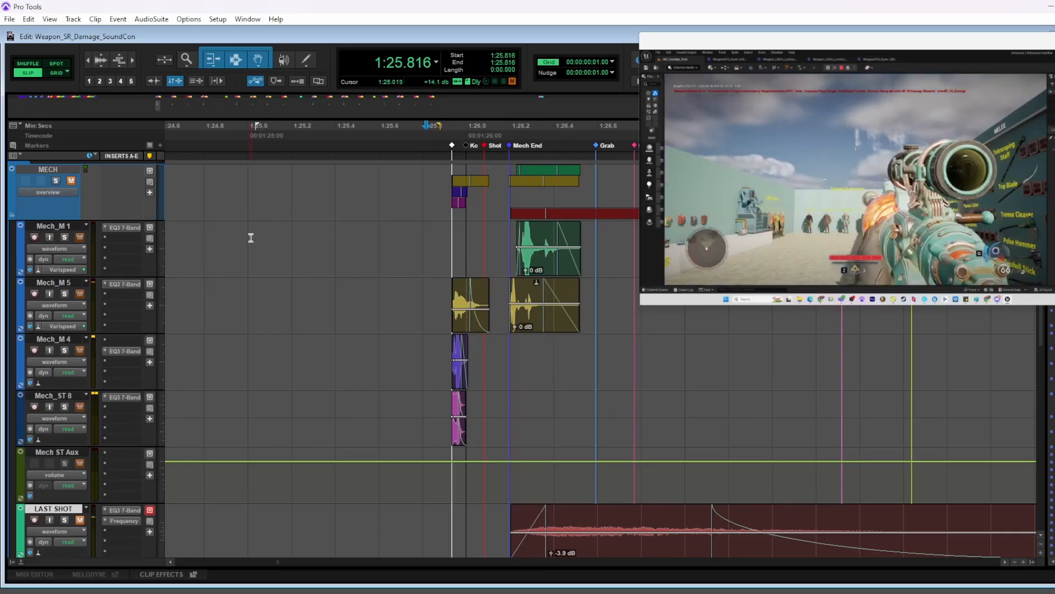
{"action": "left_click", "coordinate": [429, 237]}
Unmute the MECH folder and play the first shot with its mechanical layers back in the mix
{"action": "key", "text": "space"}
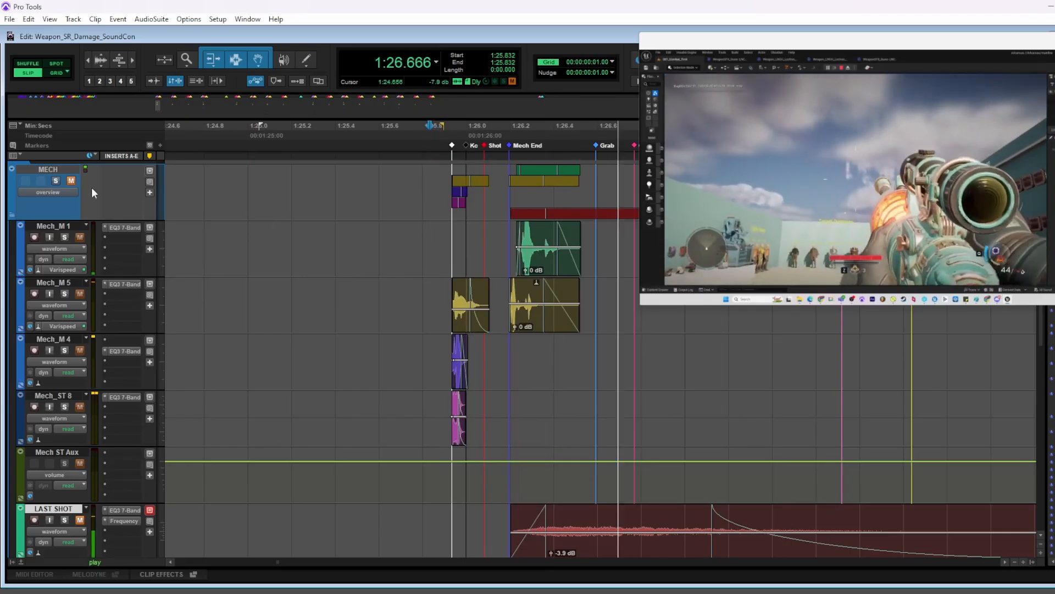
{"action": "key", "text": "space"}
{"action": "left_click", "coordinate": [71, 180]}
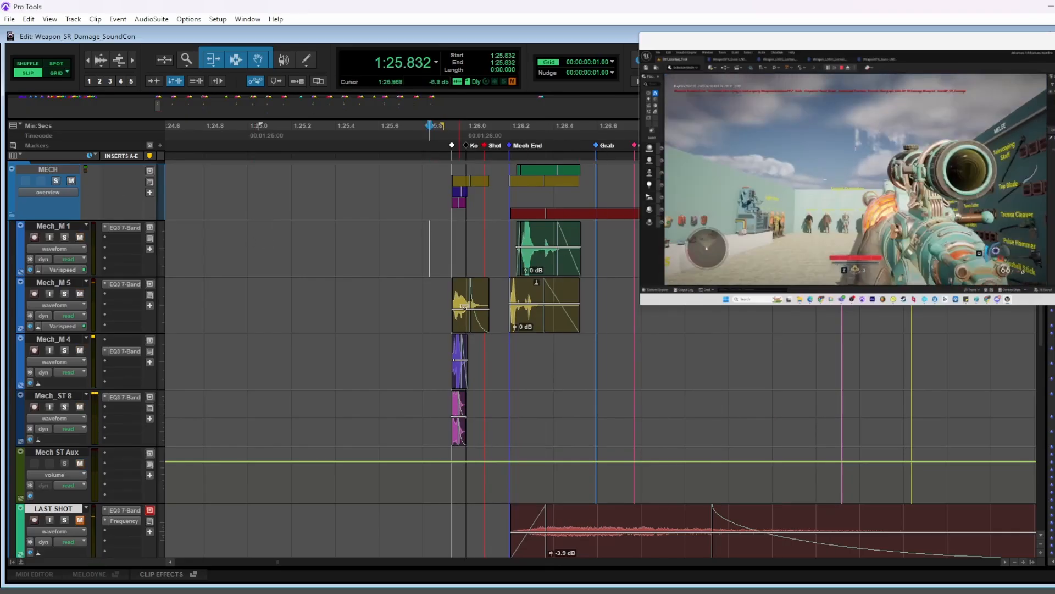
{"action": "left_click", "coordinate": [429, 241]}
{"action": "key", "text": "space"}
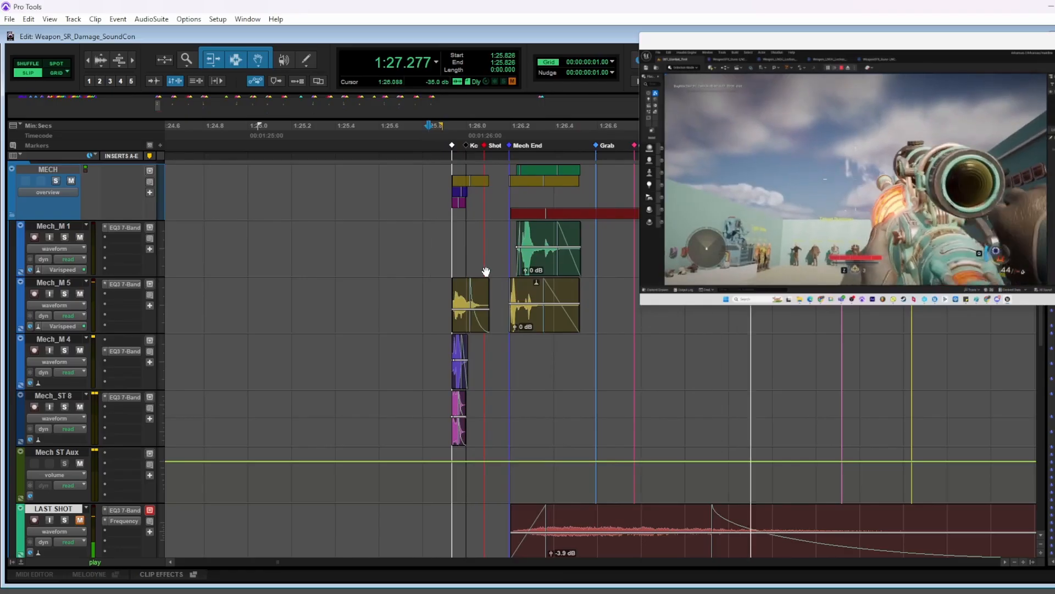
{"action": "key", "text": "space"}
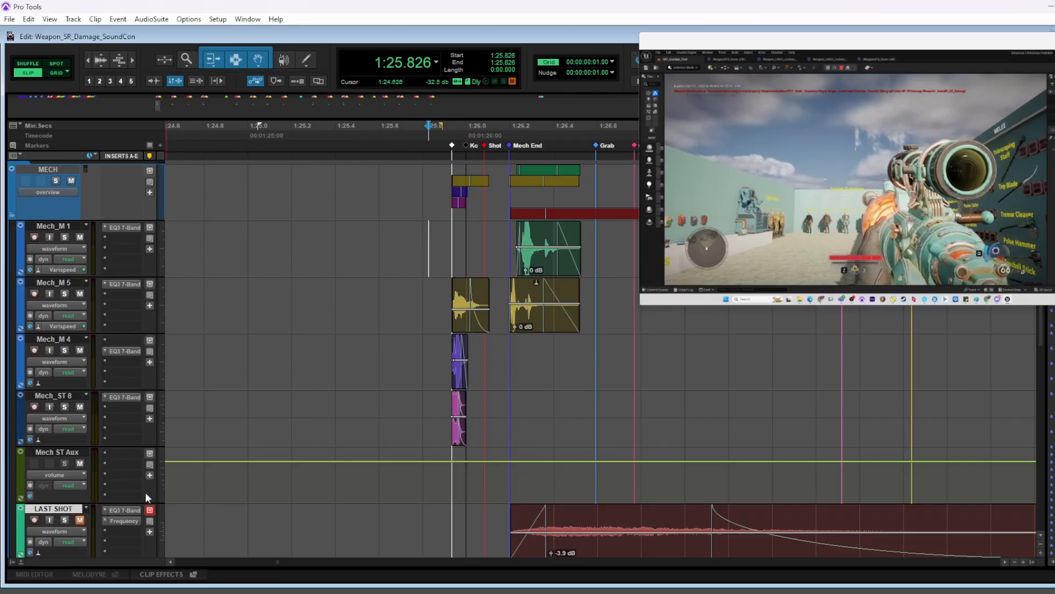
Unmute and solo the LAST SHOT track and play it from just before the first shot
{"action": "left_click", "coordinate": [80, 520]}
{"action": "scroll", "coordinate": [458, 477], "scroll_direction": "down", "scroll_amount": 1}
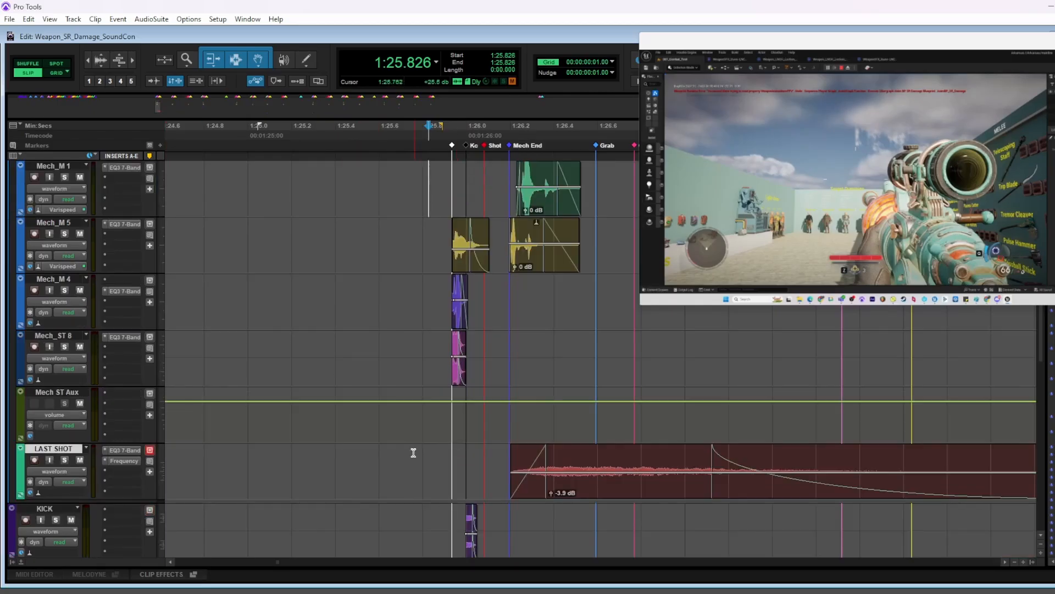
{"action": "left_click", "coordinate": [413, 452]}
{"action": "scroll", "coordinate": [430, 468], "scroll_direction": "up", "scroll_amount": 1}
{"action": "key", "text": "shift+s"}
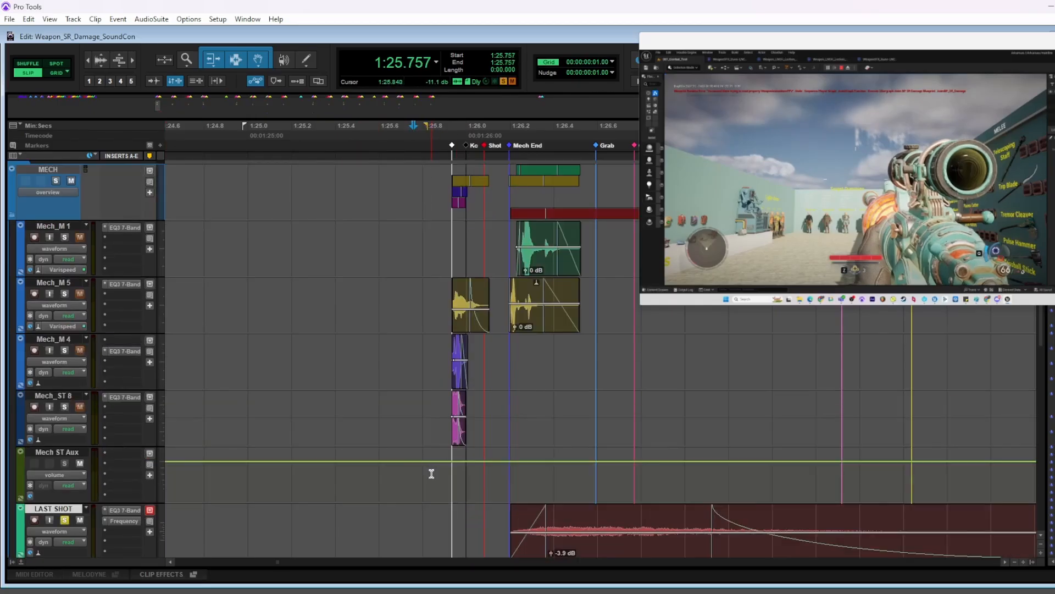
{"action": "key", "text": "space"}
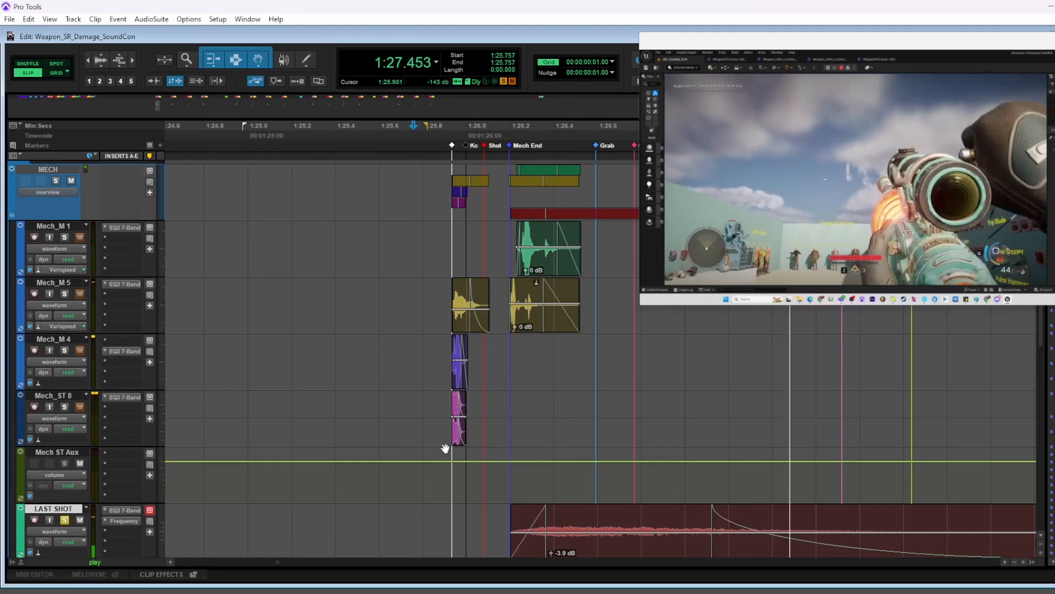
{"action": "key", "text": "space"}
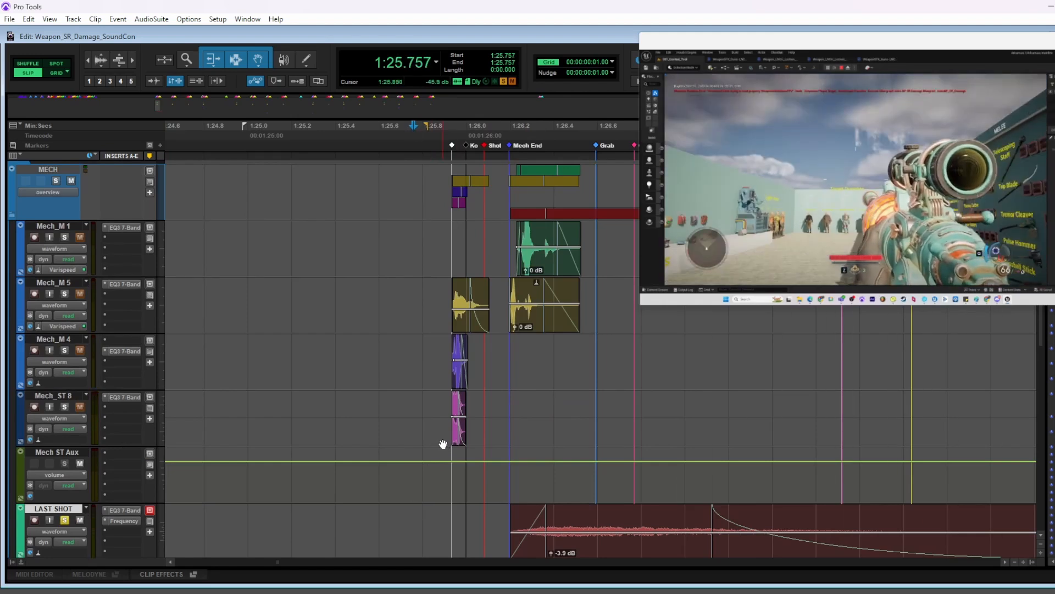
Clear the solo on LAST SHOT and play the first shot in the full mix
{"action": "left_click", "coordinate": [67, 520]}
{"action": "left_click", "coordinate": [427, 294]}
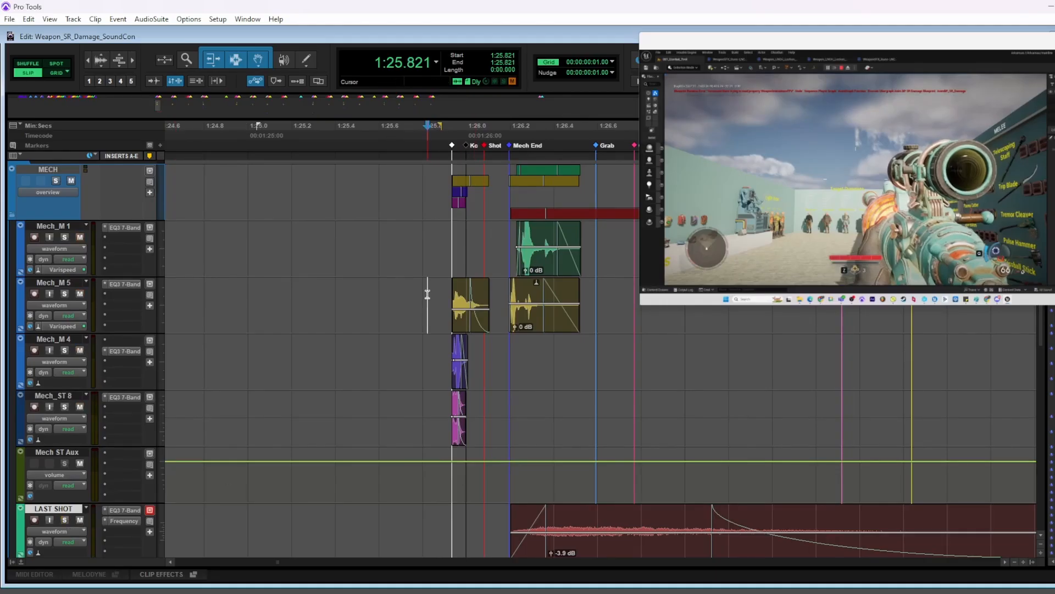
{"action": "key", "text": "space"}
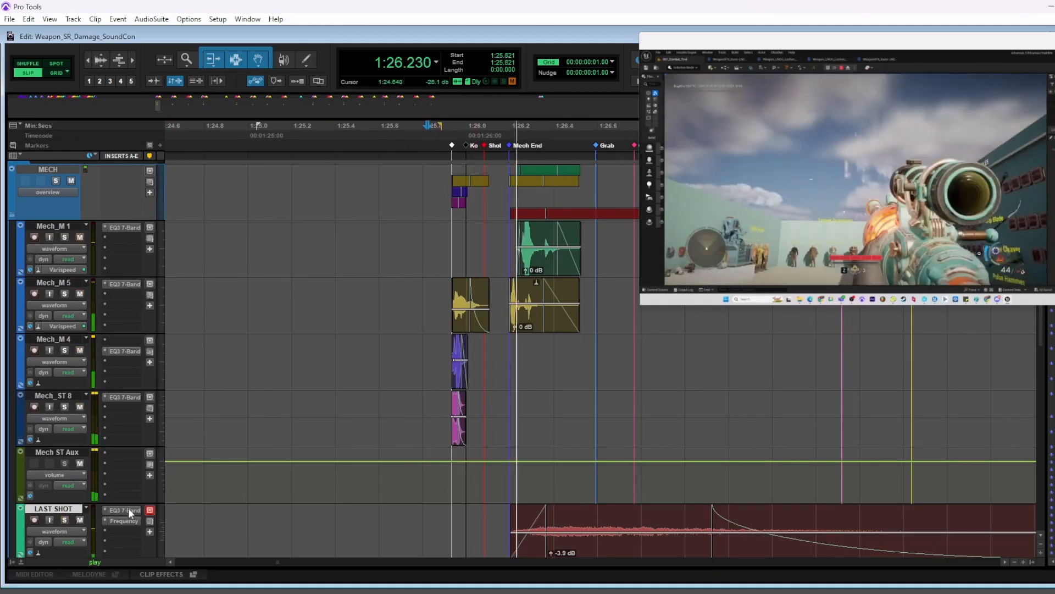
{"action": "key", "text": "space"}
Mute LAST SHOT and play the first shot without it, and unmute the track and replay for comparison
{"action": "left_click", "coordinate": [80, 520]}
{"action": "key", "text": "space"}
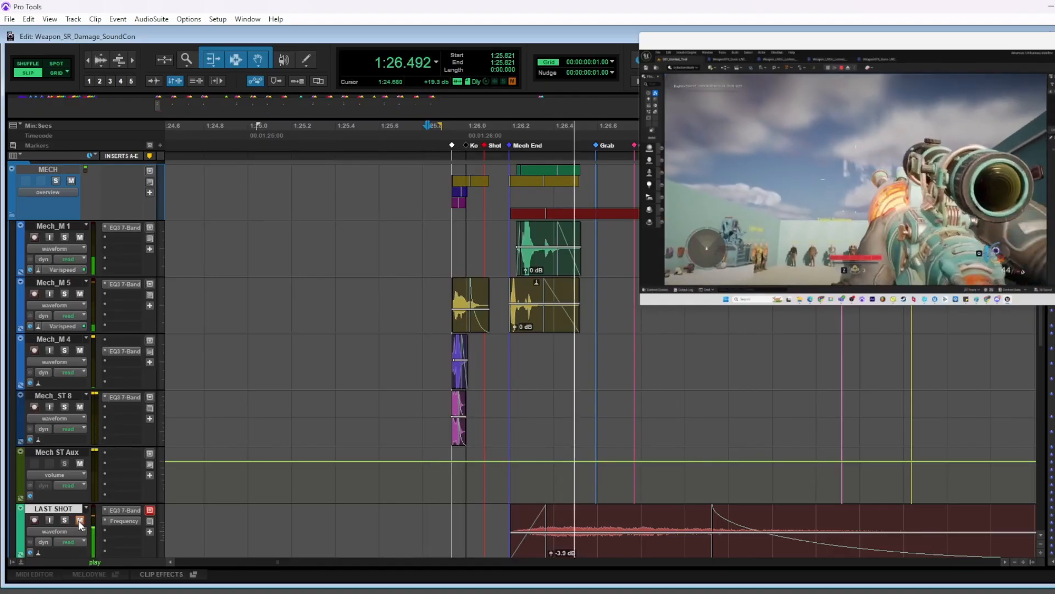
{"action": "key", "text": "space"}
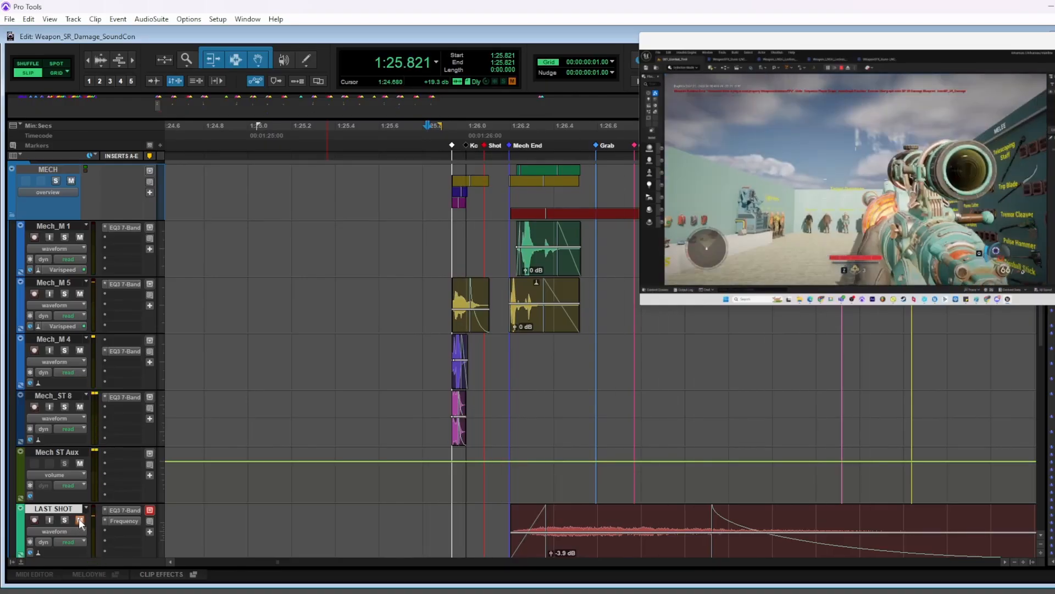
{"action": "left_click", "coordinate": [79, 520]}
{"action": "key", "text": "space"}
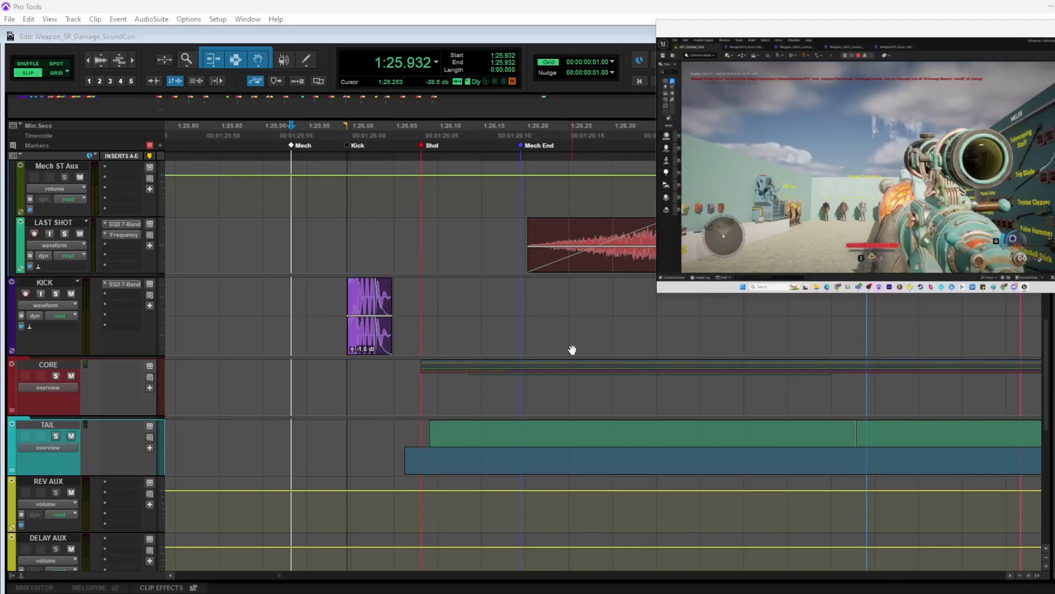
Solo the KICK track and play its clip repeatedly from just before the Mech marker
{"action": "left_click", "coordinate": [265, 292]}
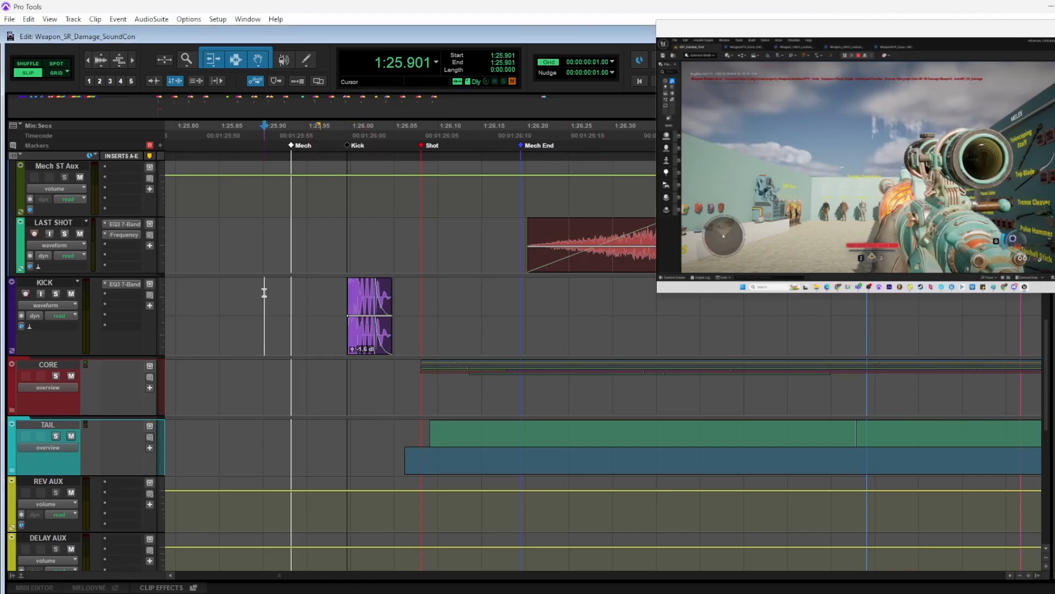
{"action": "key", "text": "shift+s"}
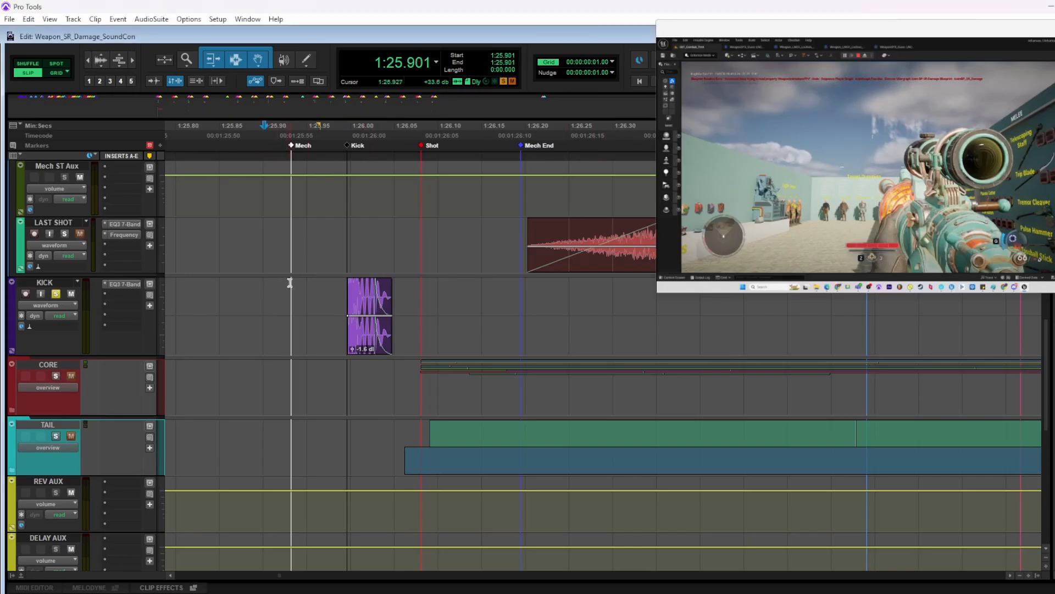
{"action": "left_click", "coordinate": [285, 290]}
{"action": "key", "text": "space"}
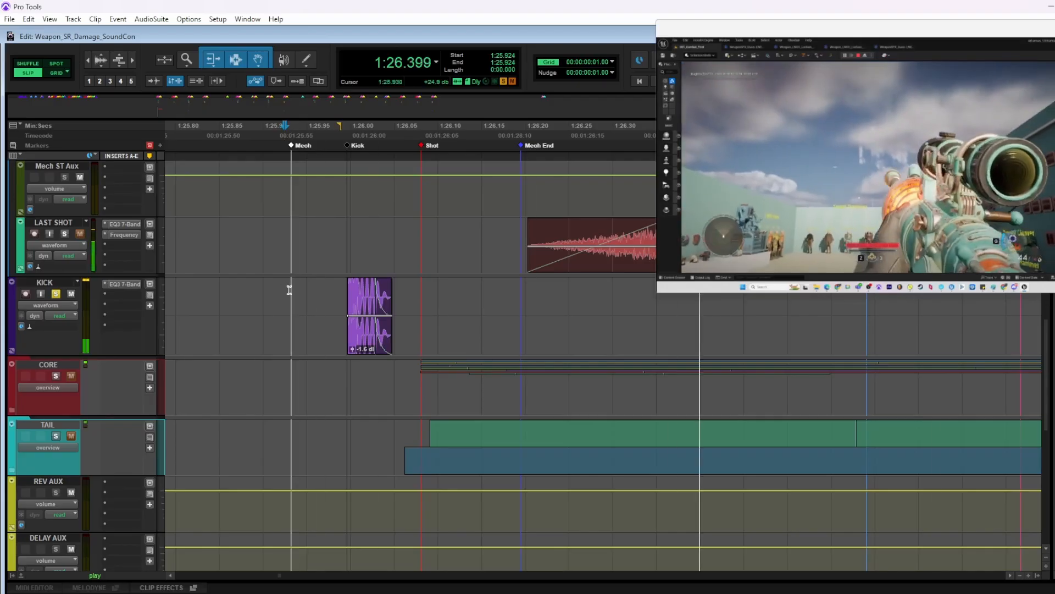
{"action": "key", "text": "space"}
{"action": "key", "text": "space"}
{"action": "key", "text": "space"}
{"action": "left_click", "coordinate": [289, 290]}
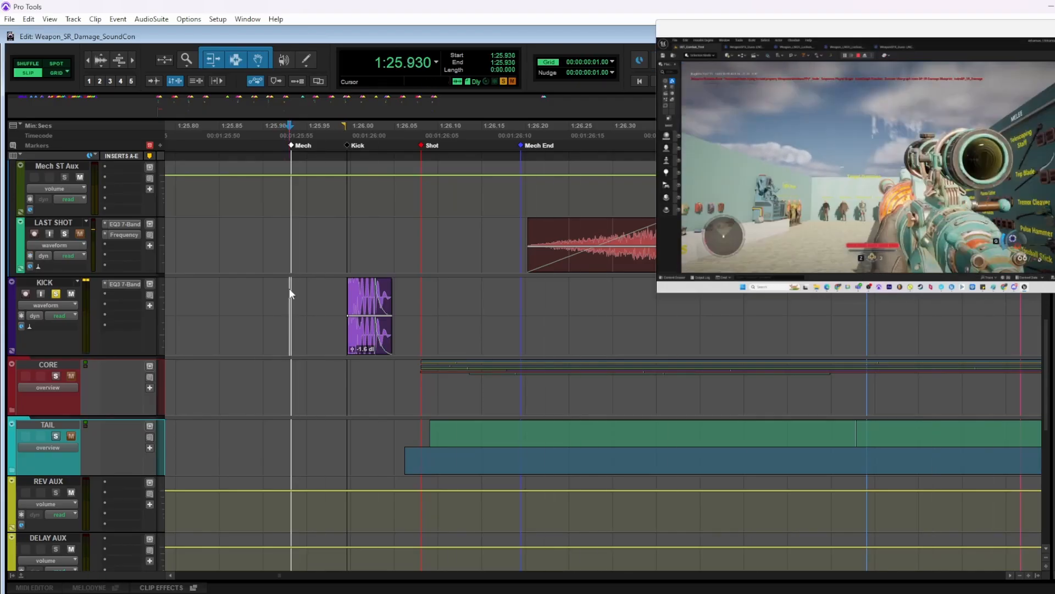
{"action": "key", "text": "space"}
{"action": "key", "text": "space"}
Mark out the timing from the Mech marker to Shot on Mech_ST 8 and to Mech End on KICK
{"action": "scroll", "coordinate": [290, 297], "scroll_direction": "up", "scroll_amount": 1}
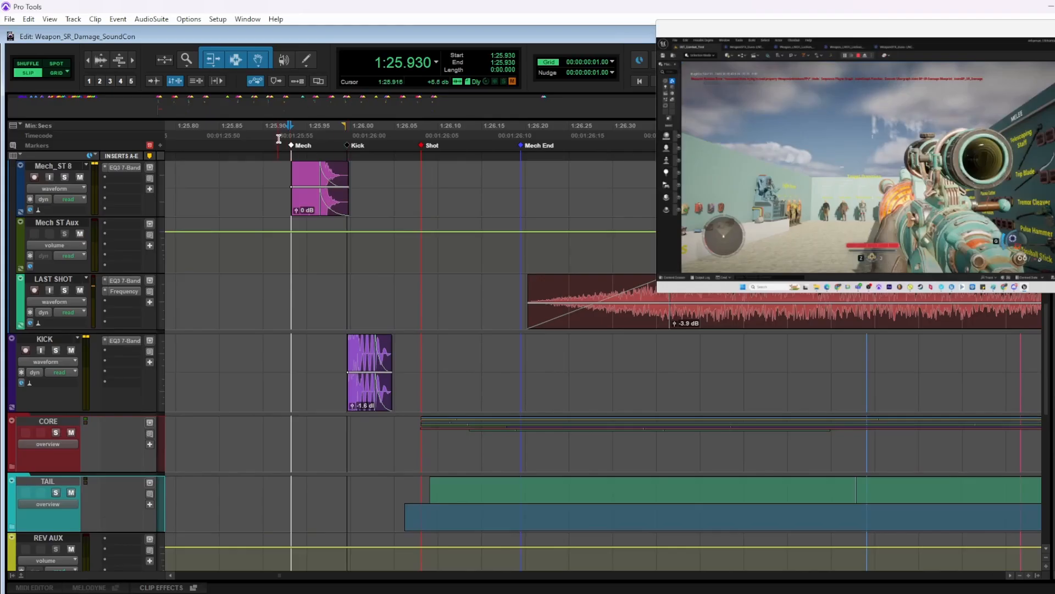
{"action": "left_click_drag", "start_coordinate": [288, 165], "coordinate": [421, 167]}
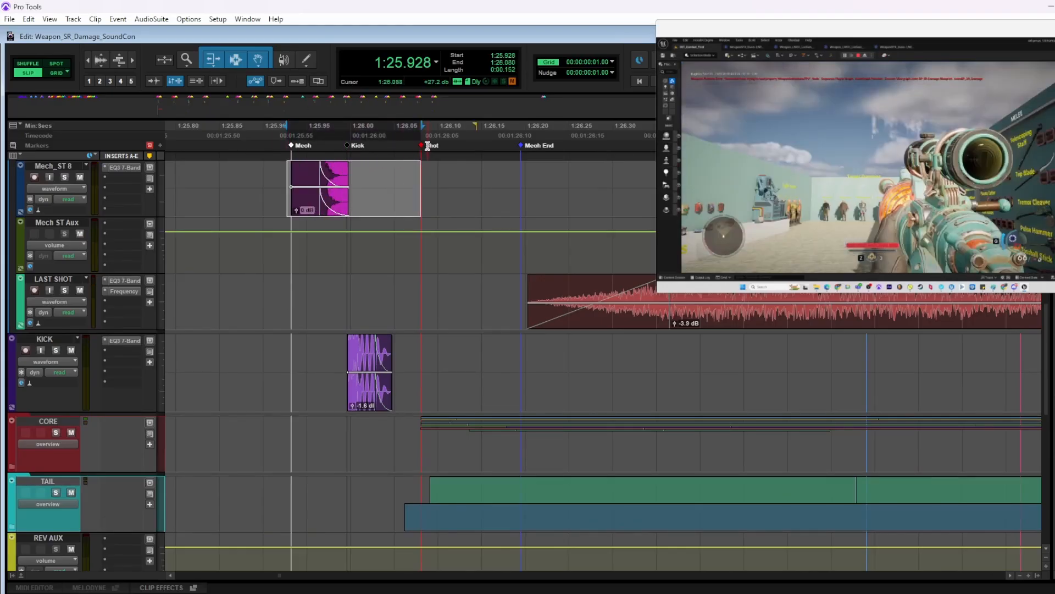
{"action": "left_click_drag", "start_coordinate": [289, 363], "coordinate": [524, 346]}
{"action": "left_click", "coordinate": [280, 354]}
{"action": "left_click", "coordinate": [286, 350]}
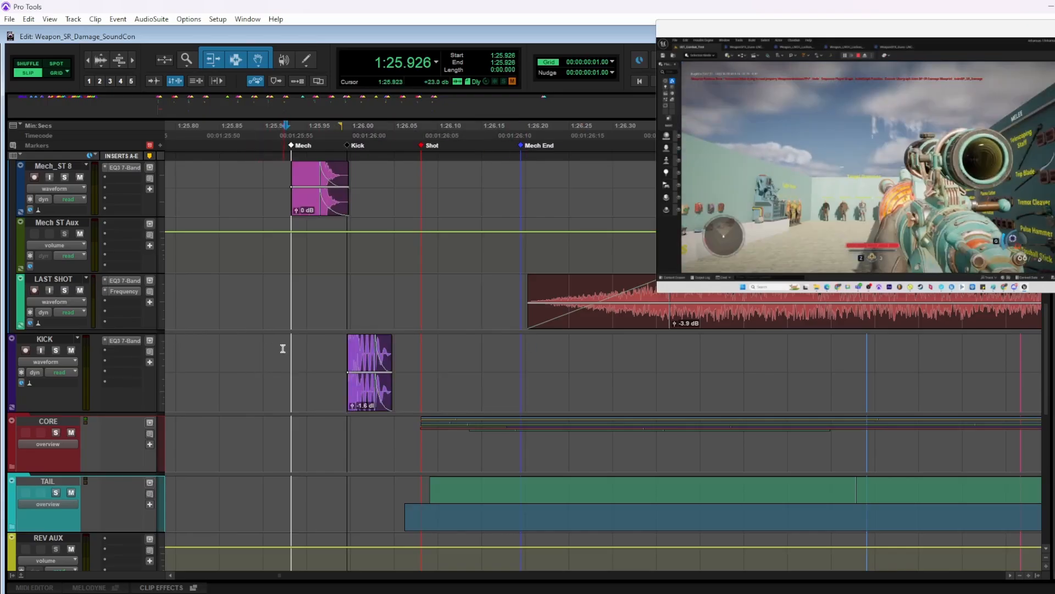
Solo the KICK track and CORE folder together and play them twice from just before the Mech marker
{"action": "left_click_drag", "start_coordinate": [280, 348], "coordinate": [544, 464]}
{"action": "key", "text": "shift+s"}
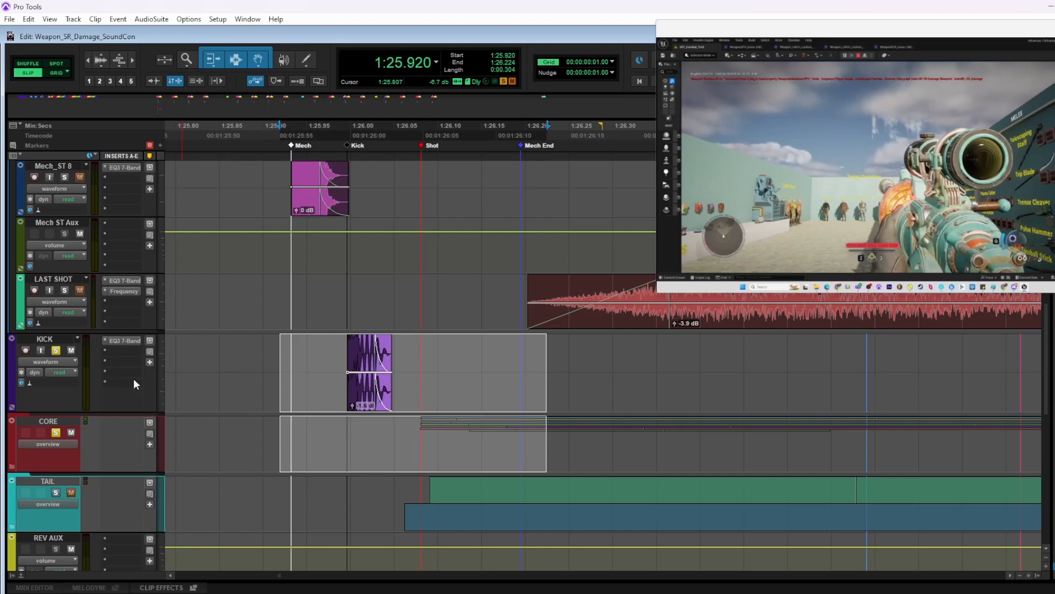
{"action": "left_click", "coordinate": [287, 345]}
{"action": "key", "text": "space"}
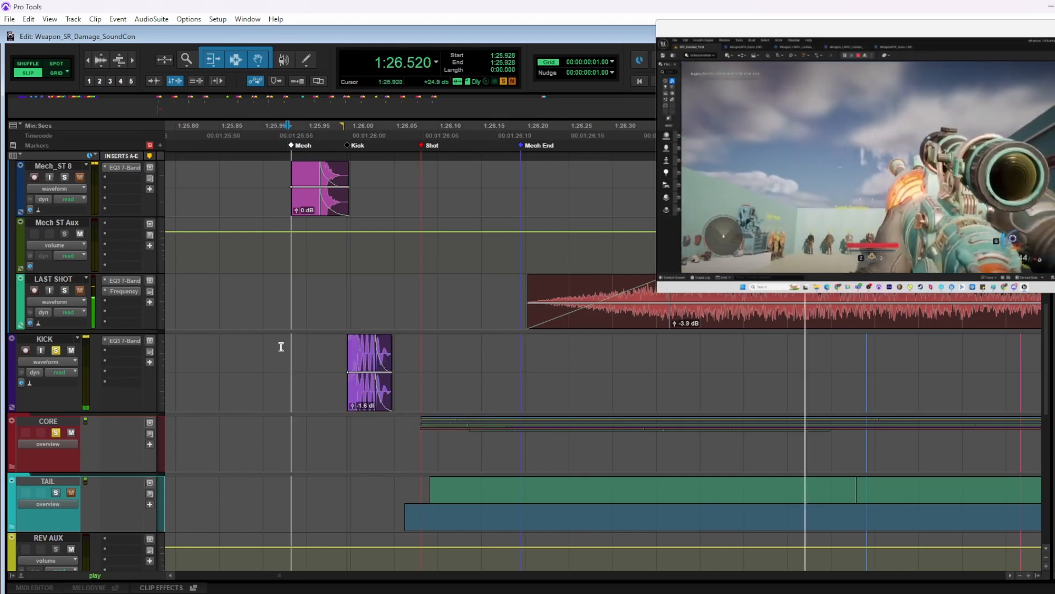
{"action": "key", "text": "space"}
{"action": "key", "text": "space"}
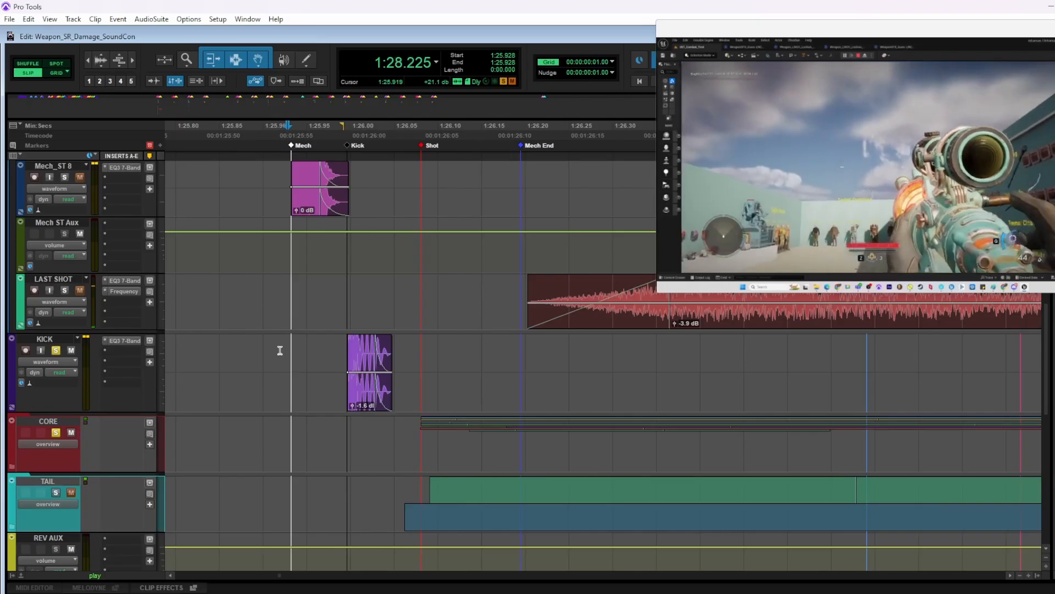
{"action": "key", "text": "space"}
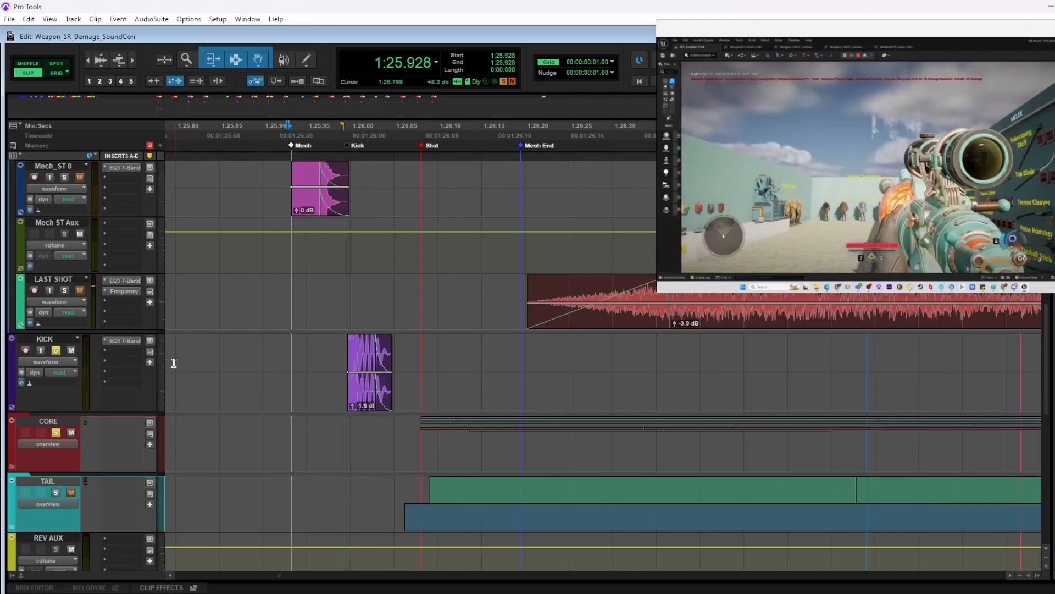
Remove KICK from the solo and play the CORE layers without it
{"action": "left_click", "coordinate": [56, 350]}
{"action": "key", "text": "space"}
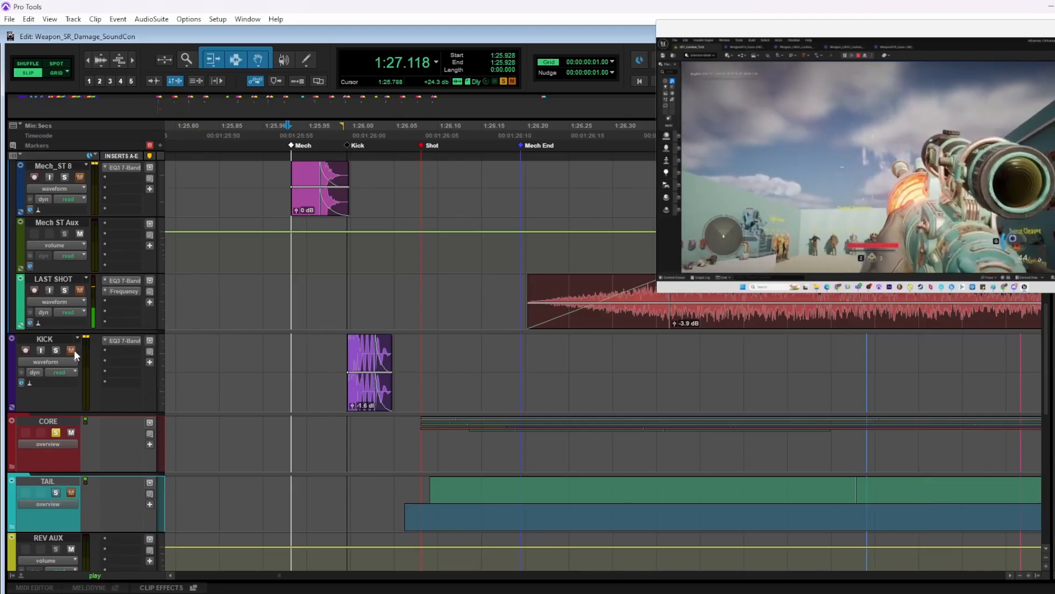
{"action": "key", "text": "space"}
Solo KICK again alongside CORE and replay the first shot
{"action": "left_click", "coordinate": [56, 350]}
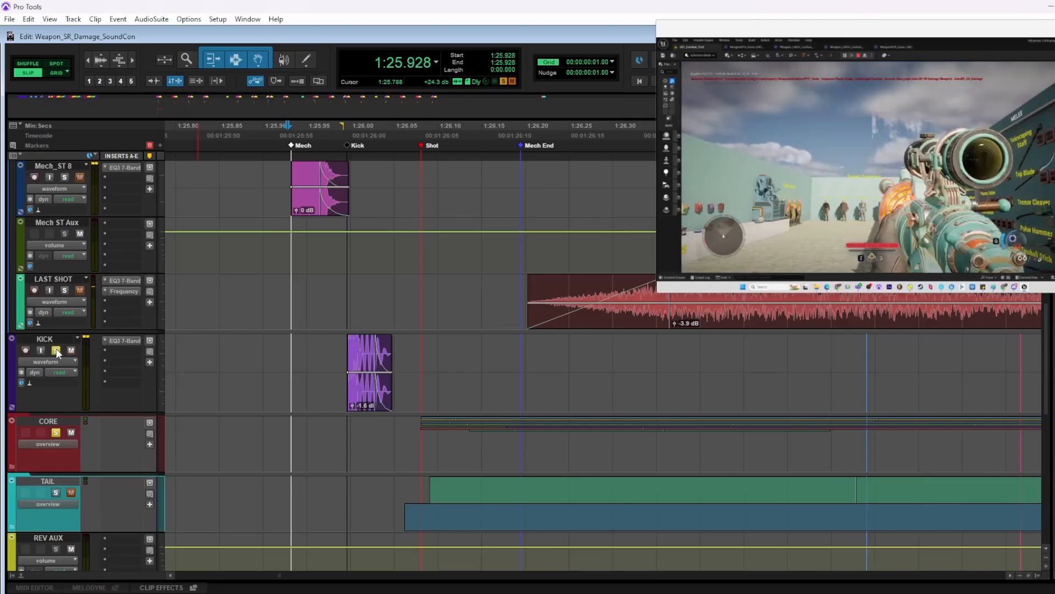
{"action": "key", "text": "space"}
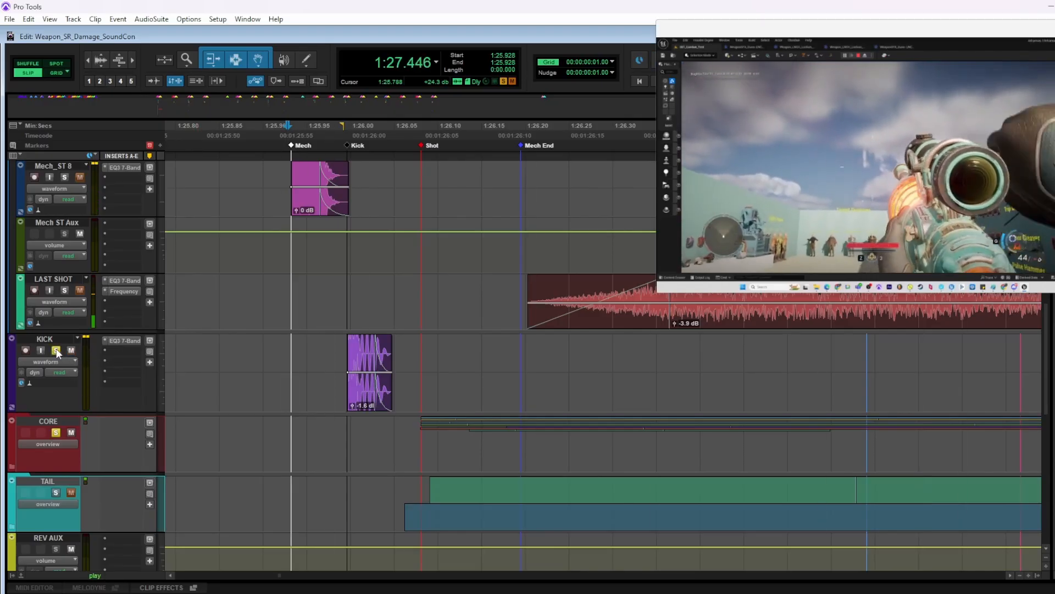
{"action": "key", "text": "space"}
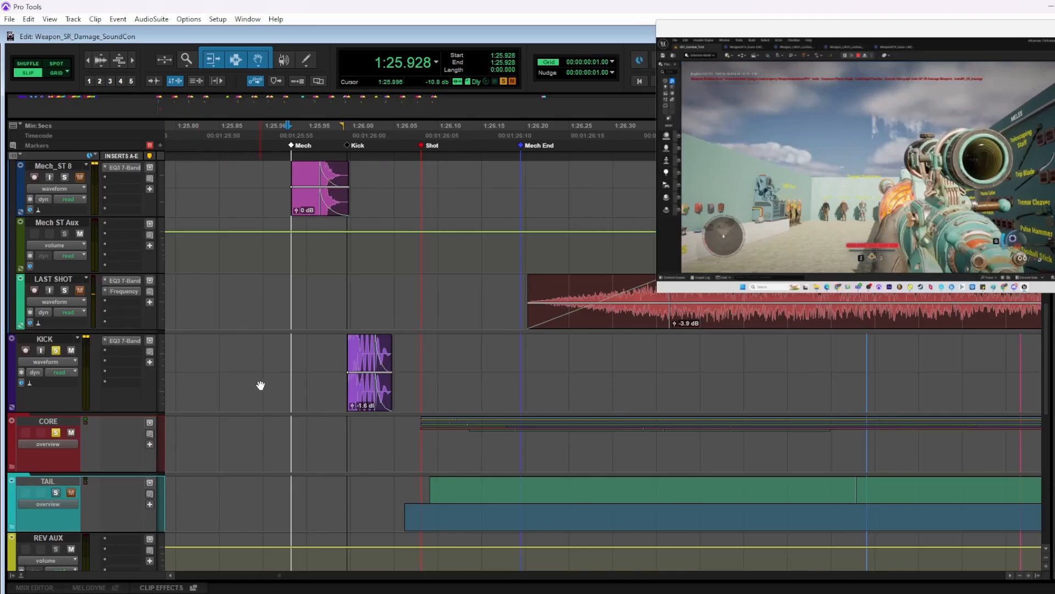
Collapse the MECH folder, solo it along with KICK and CORE, and play the combined layers
{"action": "scroll", "coordinate": [297, 347], "scroll_direction": "up", "scroll_amount": 2}
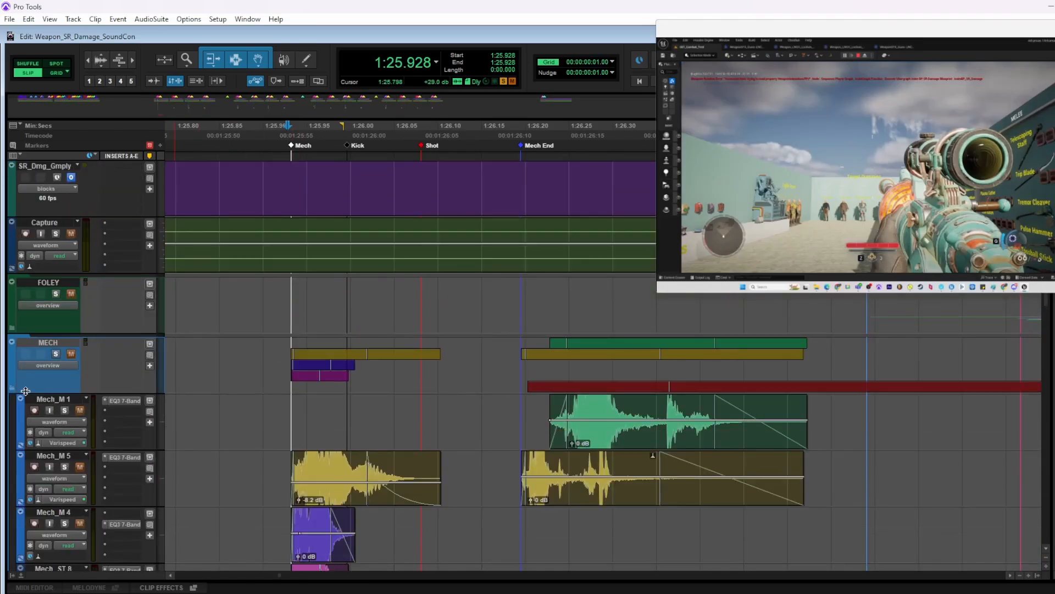
{"action": "left_click", "coordinate": [12, 387]}
{"action": "scroll", "coordinate": [25, 352], "scroll_direction": "down", "scroll_amount": 1}
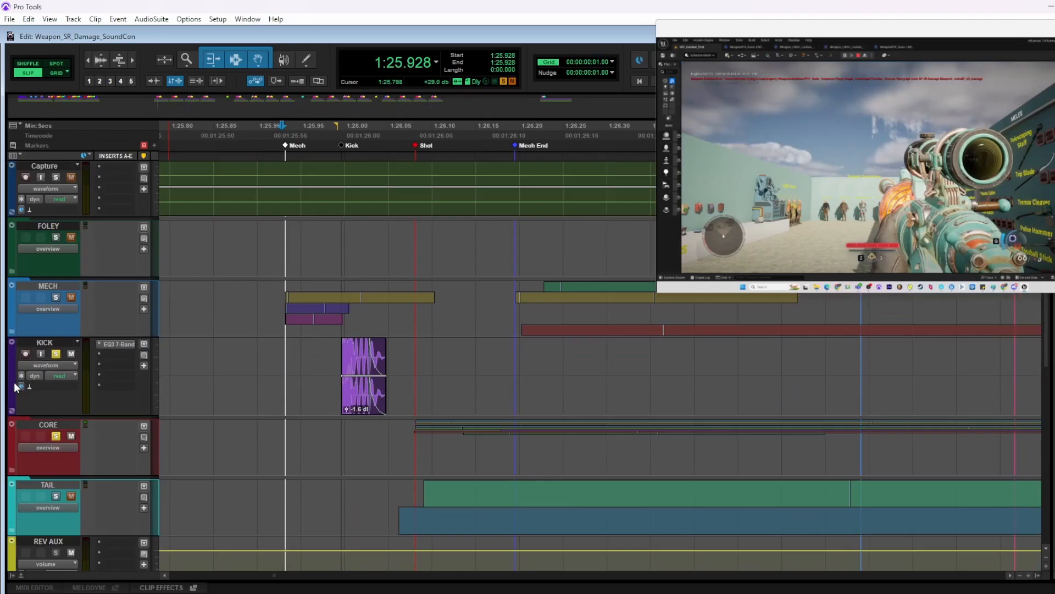
{"action": "left_click", "coordinate": [55, 298]}
{"action": "scroll", "coordinate": [54, 296], "scroll_direction": "down", "scroll_amount": 1}
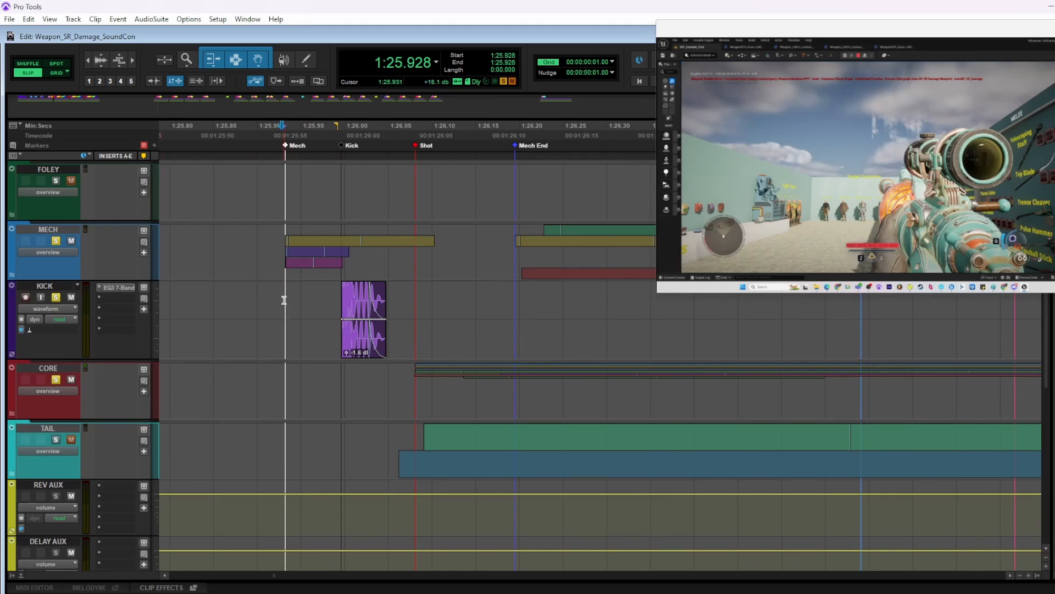
{"action": "key", "text": "space"}
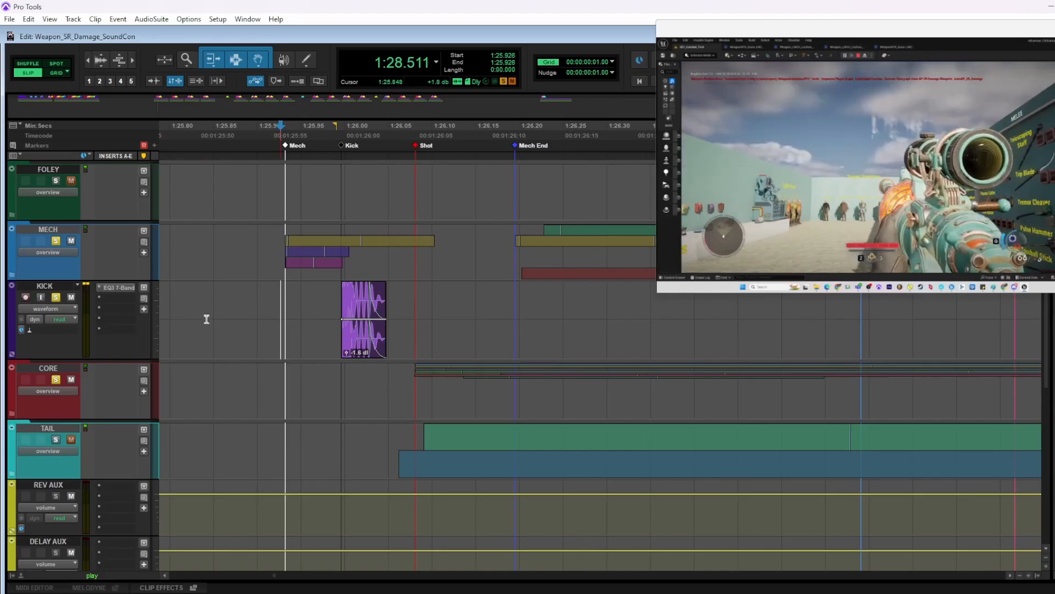
{"action": "key", "text": "space"}
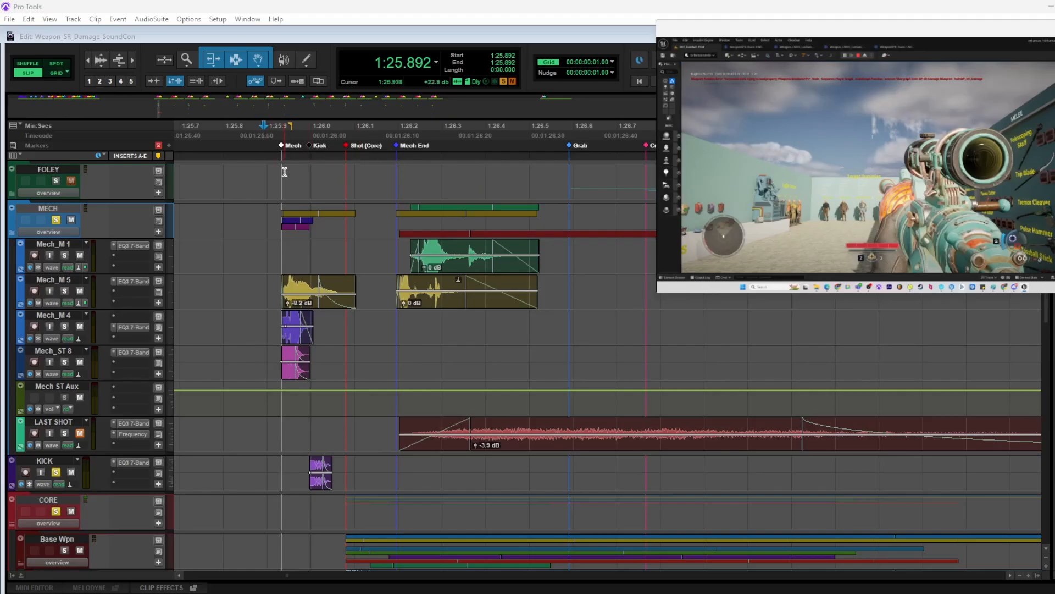
Mark out the span from Mech to Mech End and play the soloed MECH, KICK and CORE layers
{"action": "left_click_drag", "start_coordinate": [288, 172], "coordinate": [401, 173]}
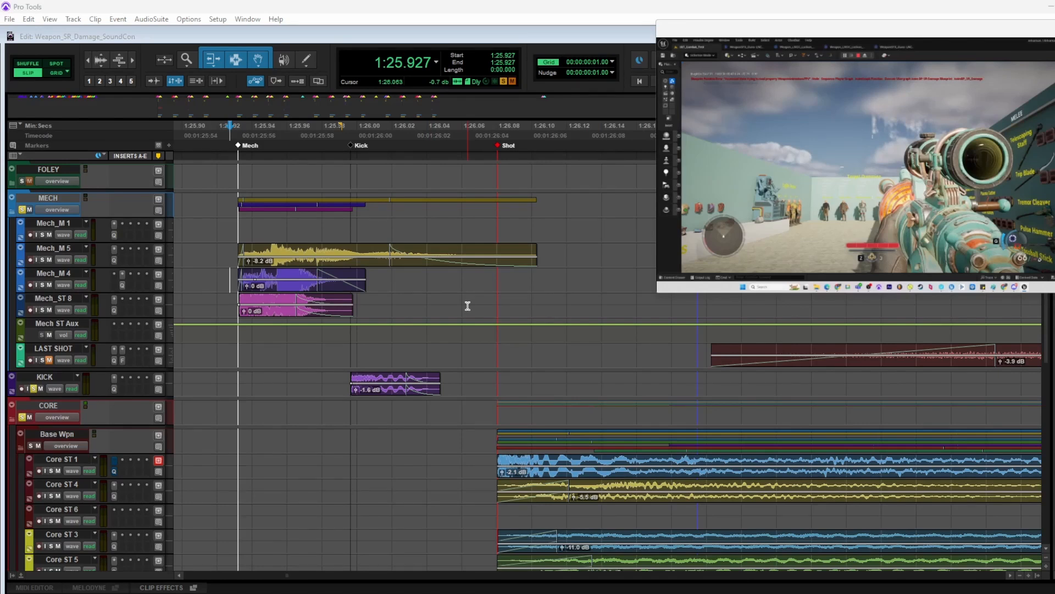
{"action": "left_click", "coordinate": [220, 277]}
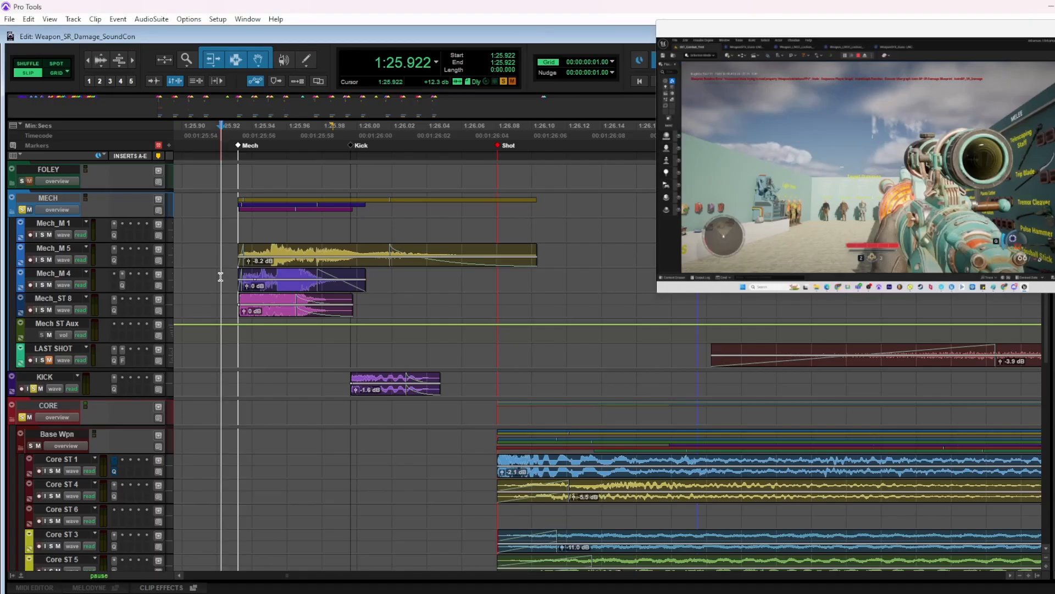
{"action": "key", "text": "space"}
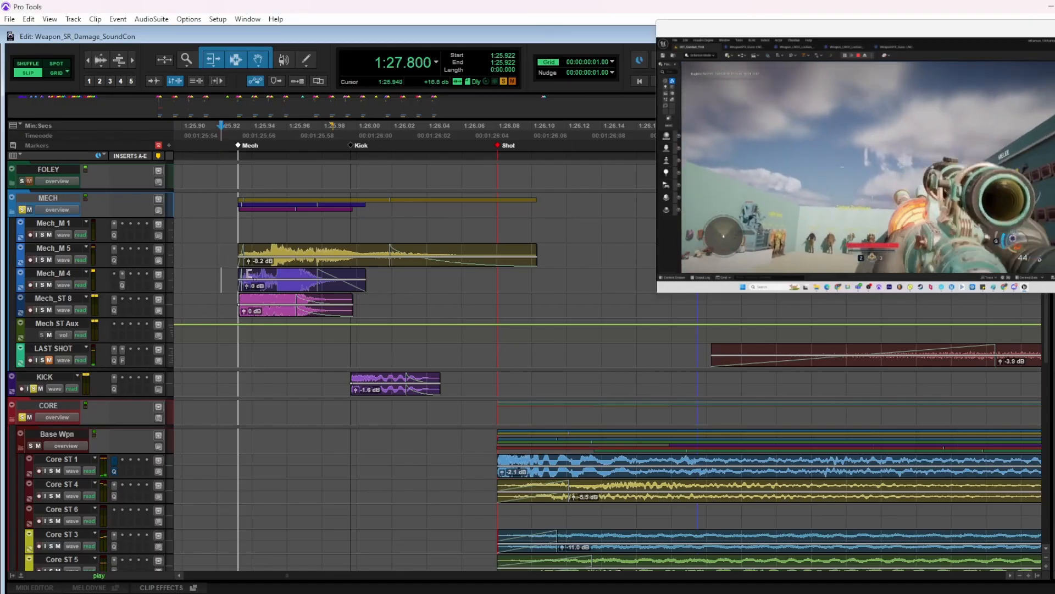
{"action": "key", "text": "space"}
{"action": "left_click", "coordinate": [222, 254]}
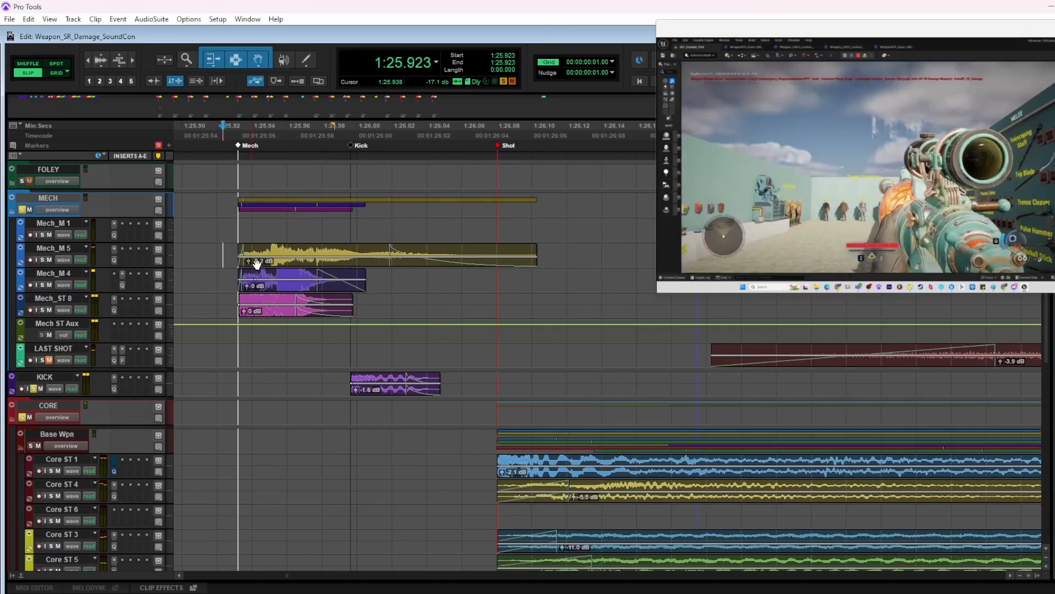
Try shifting the opening clips on Mech_M 5, Mech_M 4 and Mech_ST 8 and the KICK clip later than their markers, and play the result
{"action": "left_click", "coordinate": [267, 288], "text": "shift"}
{"action": "left_click", "coordinate": [266, 308], "text": "shift"}
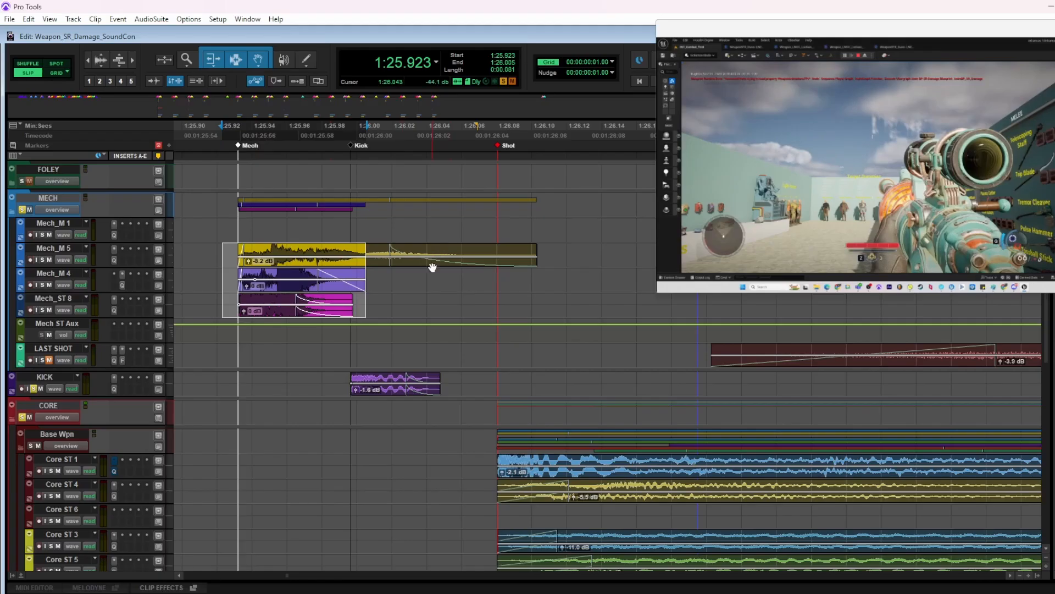
{"action": "left_click_drag", "start_coordinate": [433, 265], "coordinate": [464, 261]}
{"action": "left_click_drag", "start_coordinate": [383, 397], "coordinate": [404, 397]}
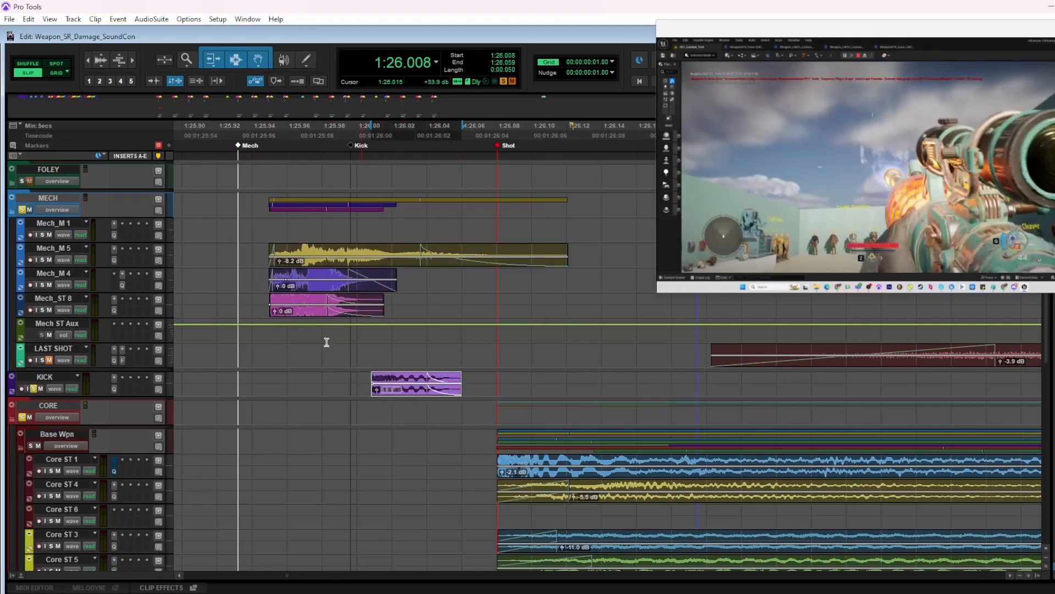
{"action": "left_click", "coordinate": [226, 301]}
{"action": "key", "text": "space"}
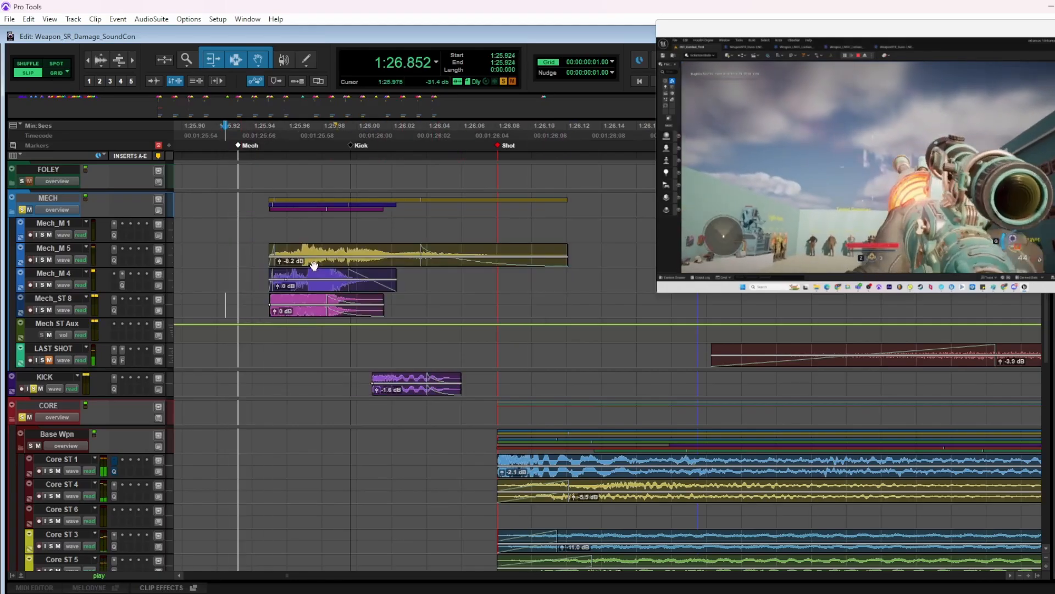
{"action": "key", "text": "space"}
Try moving the opening Mech clips and the KICK clip even further towards the Shot marker, and play the shot again
{"action": "left_click_drag", "start_coordinate": [250, 255], "coordinate": [598, 303]}
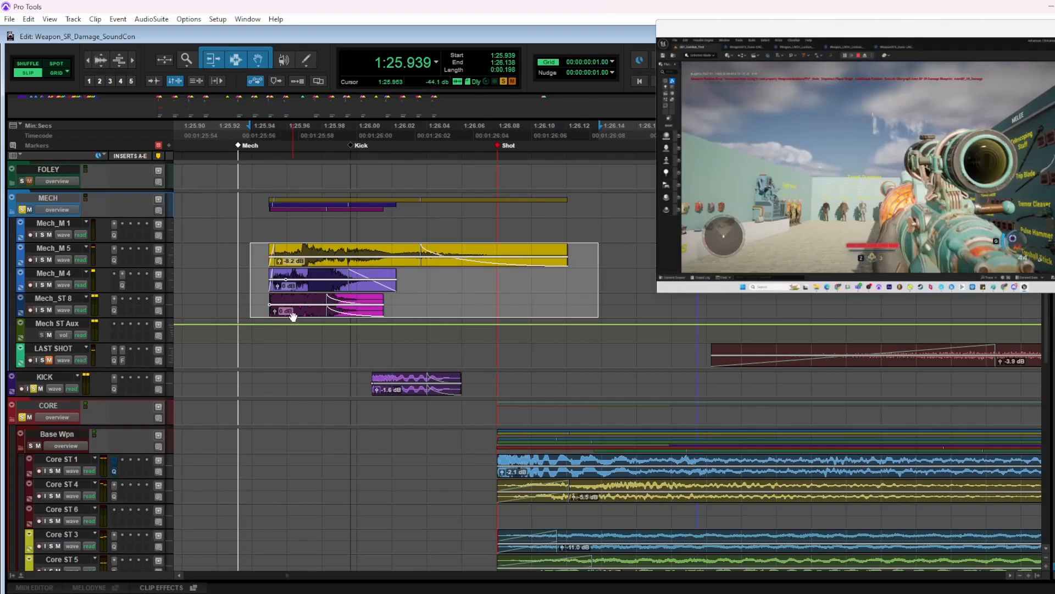
{"action": "left_click_drag", "start_coordinate": [293, 316], "coordinate": [316, 316]}
{"action": "left_click_drag", "start_coordinate": [394, 394], "coordinate": [411, 393]}
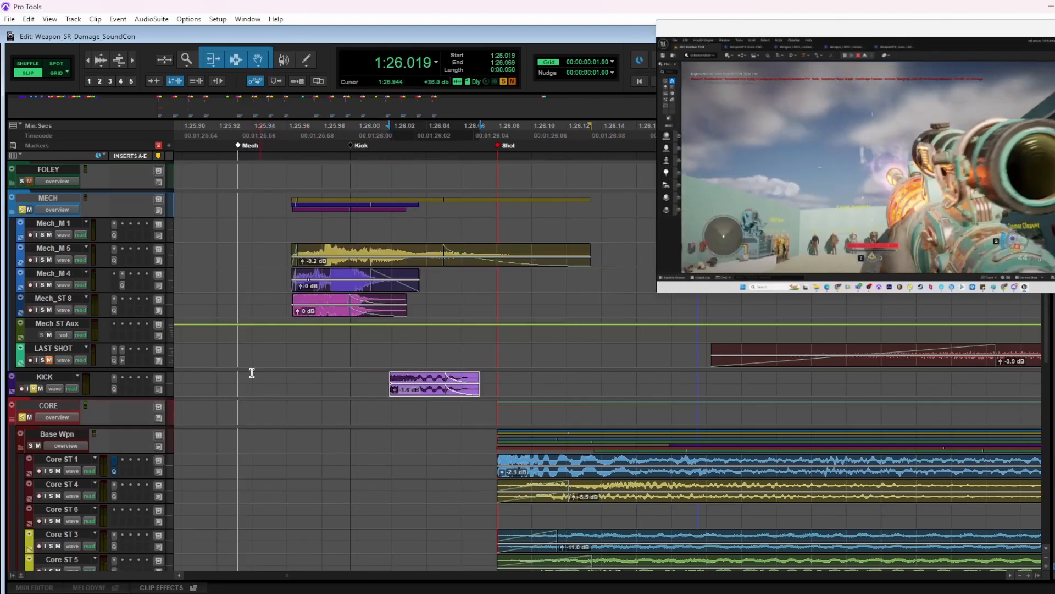
{"action": "left_click", "coordinate": [240, 377]}
{"action": "key", "text": "space"}
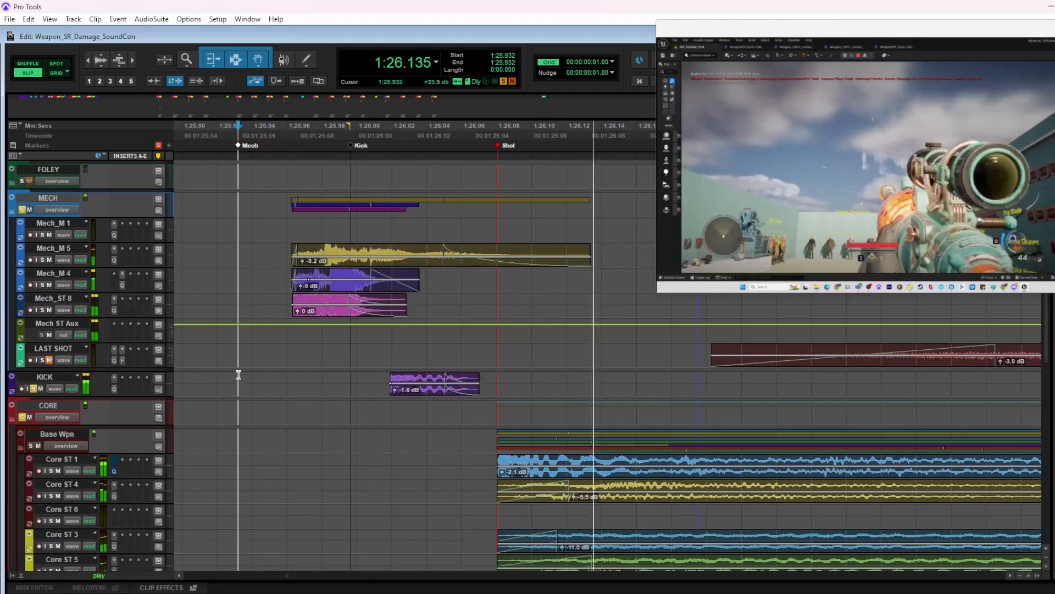
{"action": "left_click", "coordinate": [223, 251]}
{"action": "key", "text": "space"}
{"action": "key", "text": "r"}
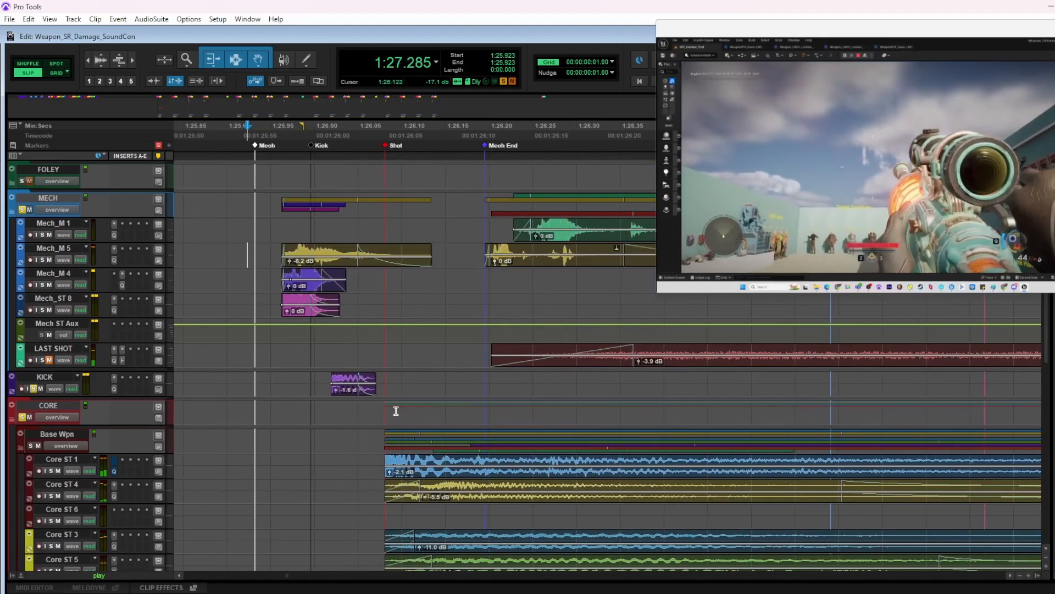
{"action": "key", "text": "space"}
Try placing the KICK clip back near the Kick marker with the opening Mech clips moved later still, and play the shot twice
{"action": "left_click_drag", "start_coordinate": [346, 397], "coordinate": [329, 388]}
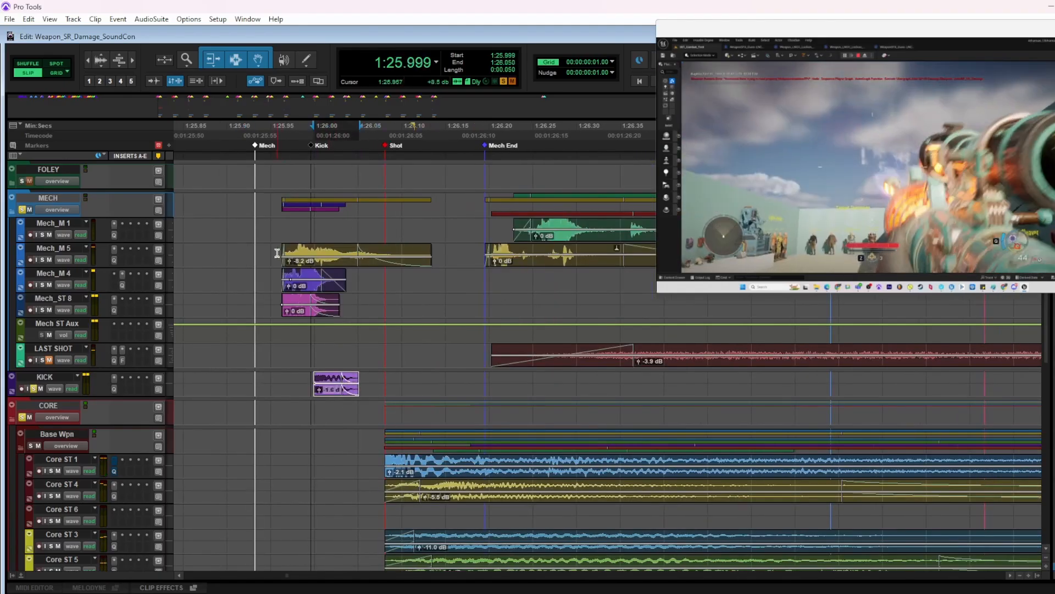
{"action": "left_click_drag", "start_coordinate": [269, 243], "coordinate": [451, 317]}
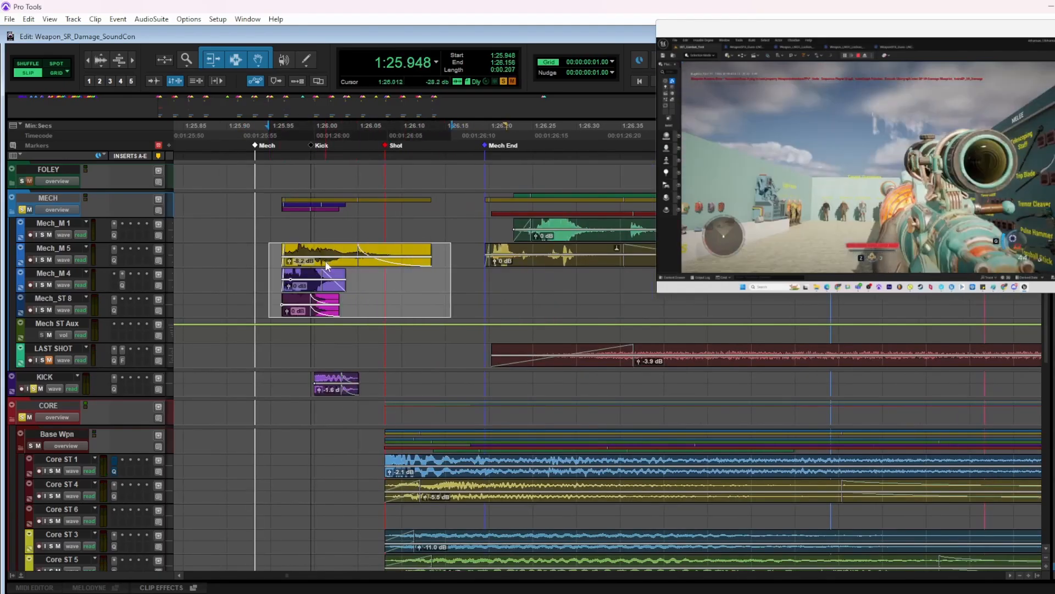
{"action": "left_click_drag", "start_coordinate": [326, 265], "coordinate": [344, 266]}
{"action": "left_click", "coordinate": [251, 248]}
{"action": "key", "text": "space"}
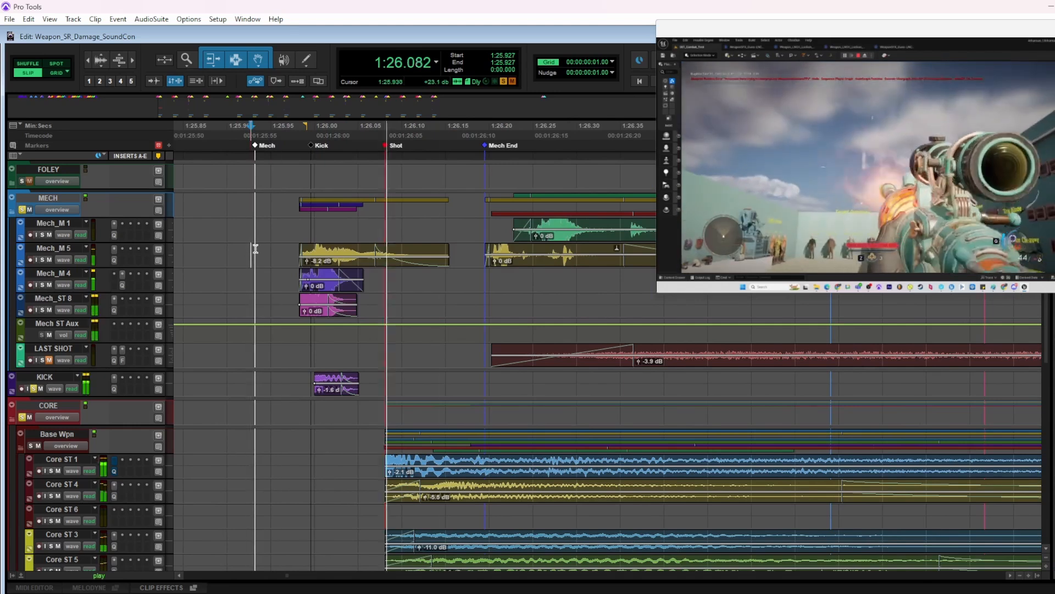
{"action": "key", "text": "space"}
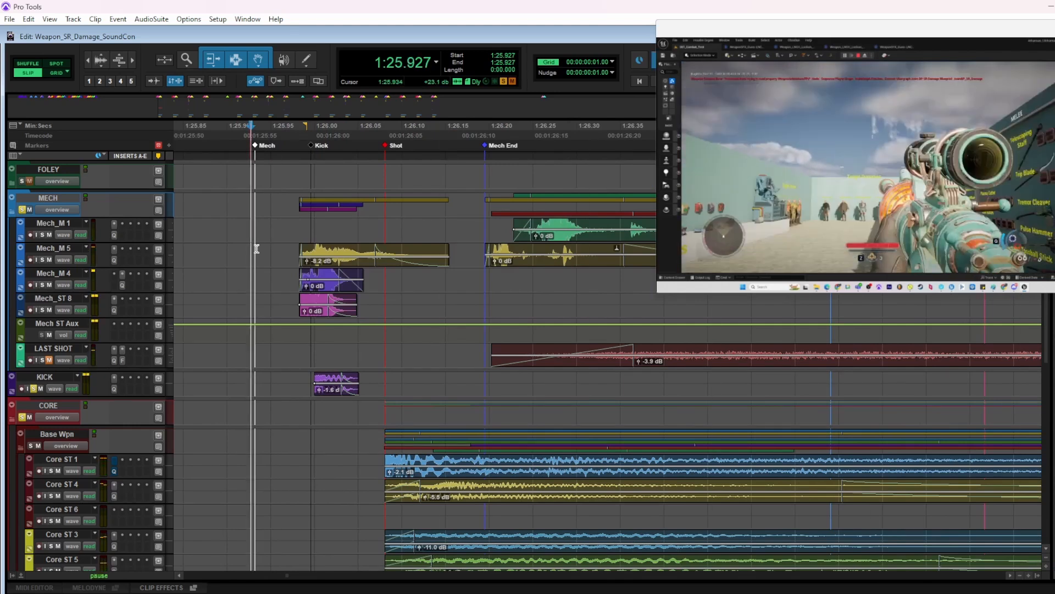
{"action": "key", "text": "space"}
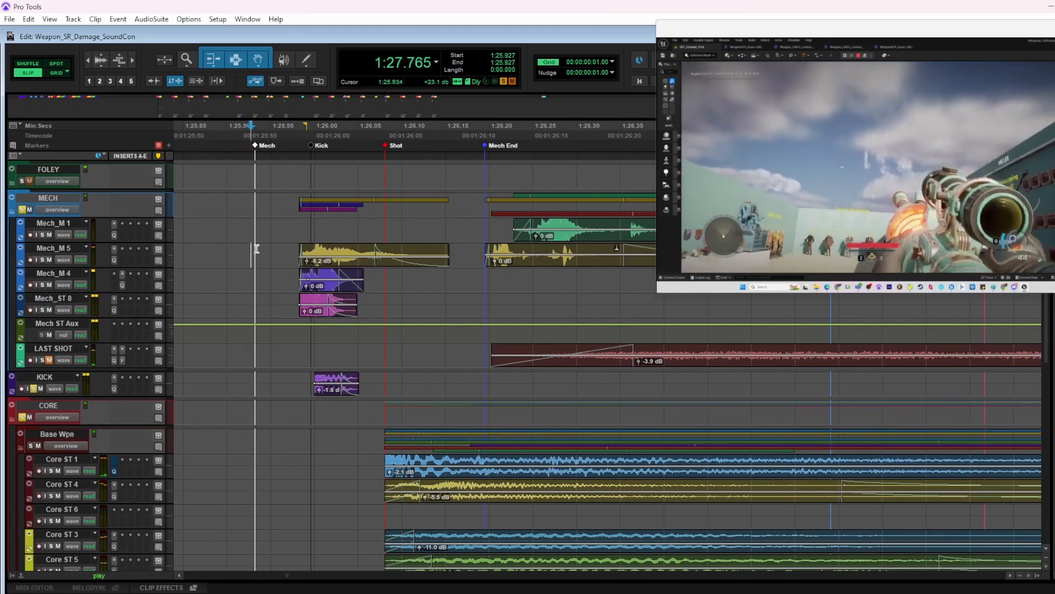
{"action": "key", "text": "space"}
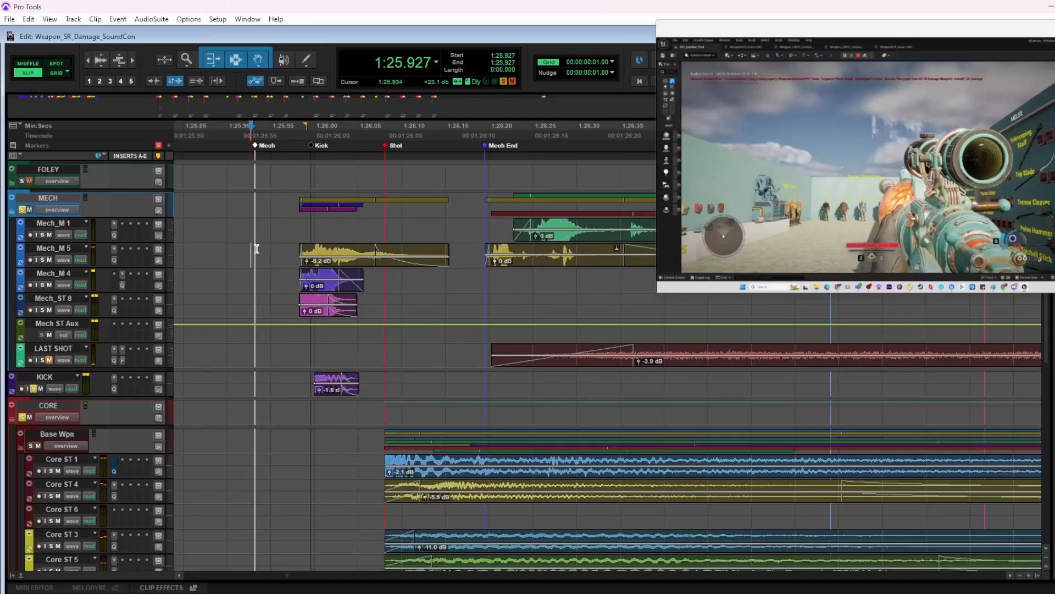
Undo the Mech and KICK clip moves back to their original alignment with the Mech and Kick markers
{"action": "key", "text": "ctrl+z"}
{"action": "key", "text": "ctrl+z"}
{"action": "key", "text": "ctrl+z"}
{"action": "key", "text": "ctrl+z"}
{"action": "key", "text": "ctrl+z"}
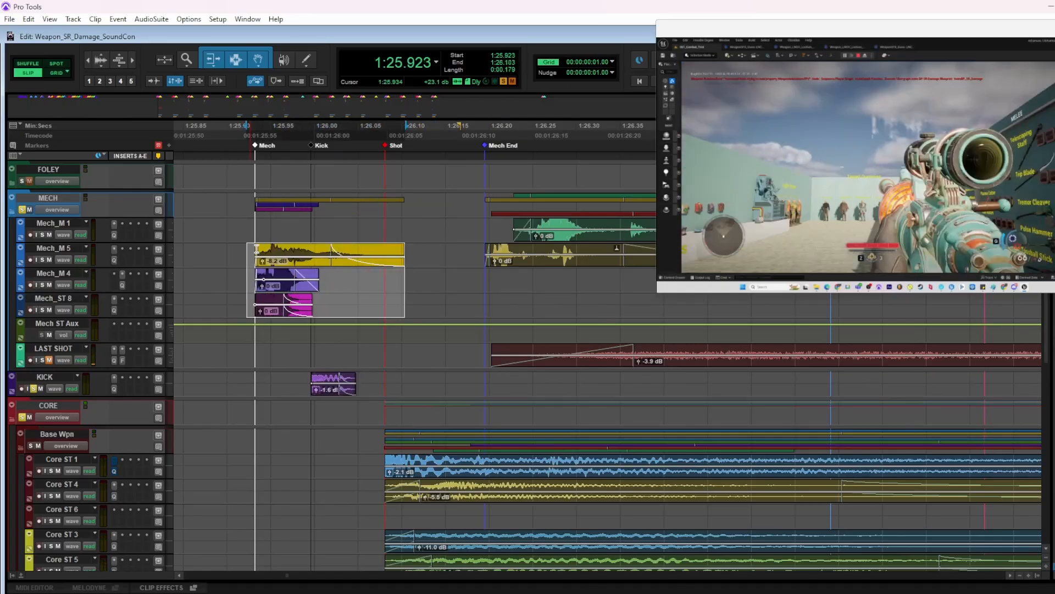
Play the soloed MECH, KICK and CORE layers from just before the Mech marker
{"action": "left_click", "coordinate": [232, 246]}
{"action": "key", "text": "space"}
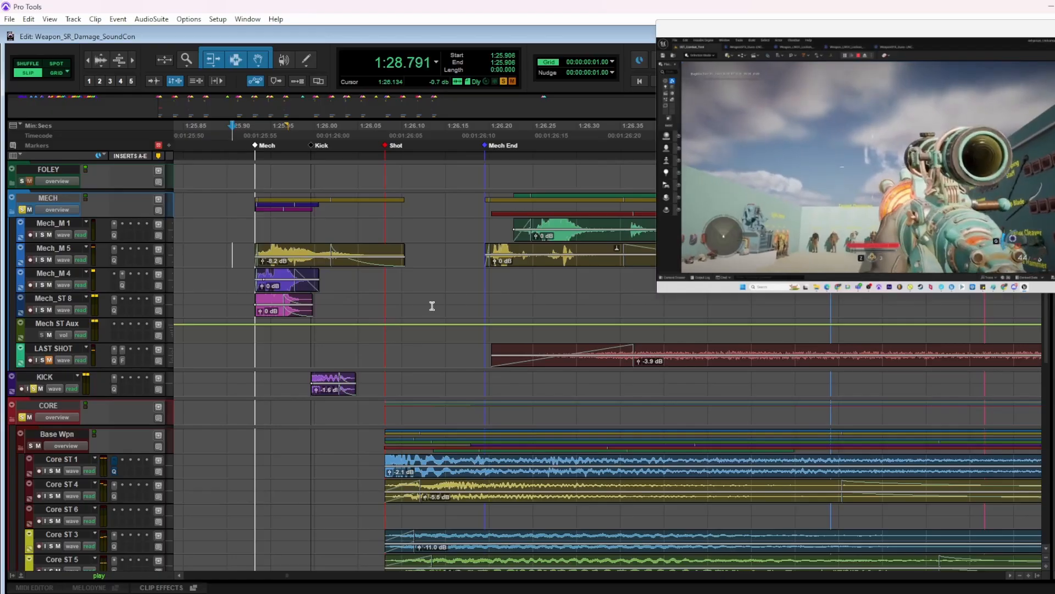
{"action": "key", "text": "space"}
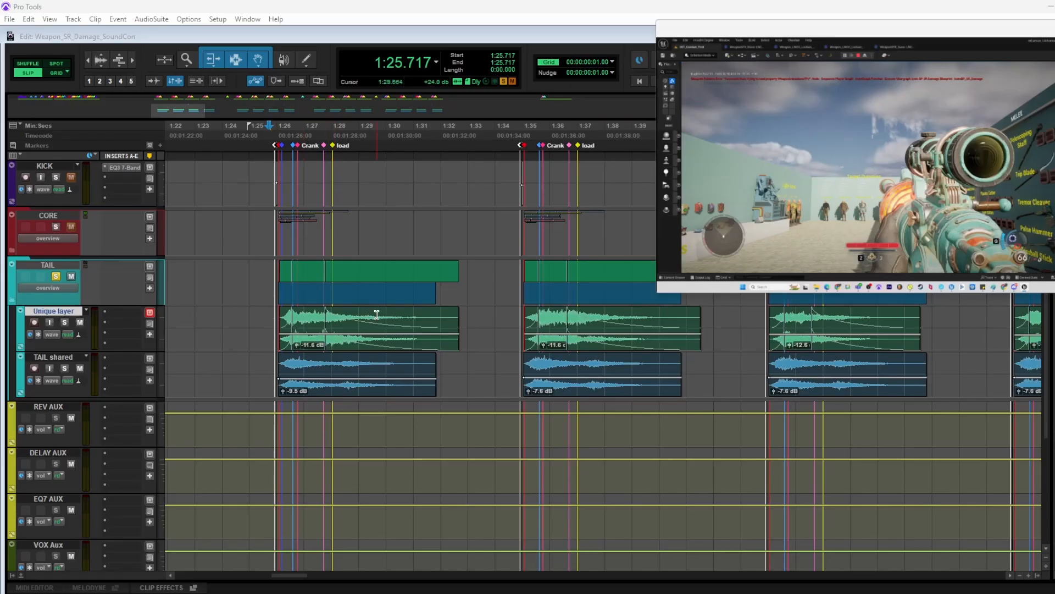
Play the soloed TAIL layers from just before the first shot
{"action": "left_click_drag", "start_coordinate": [267, 313], "coordinate": [266, 313]}
{"action": "key", "text": "t"}
{"action": "scroll", "coordinate": [363, 331], "scroll_direction": "right", "scroll_amount": 2}
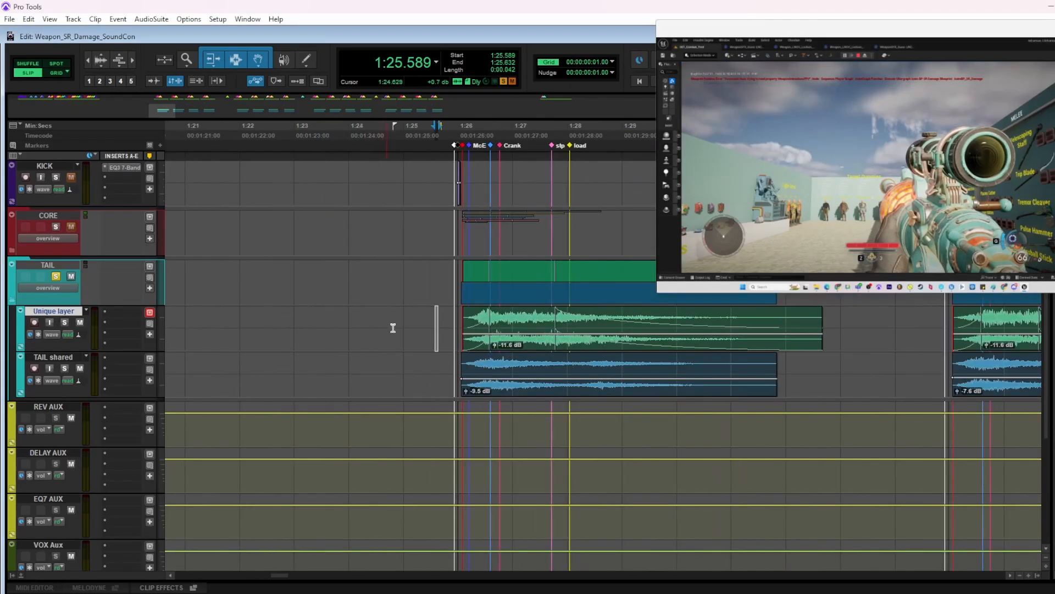
{"action": "left_click", "coordinate": [446, 317]}
{"action": "scroll", "coordinate": [446, 315], "scroll_direction": "right", "scroll_amount": 1}
{"action": "key", "text": "r"}
{"action": "key", "text": "space"}
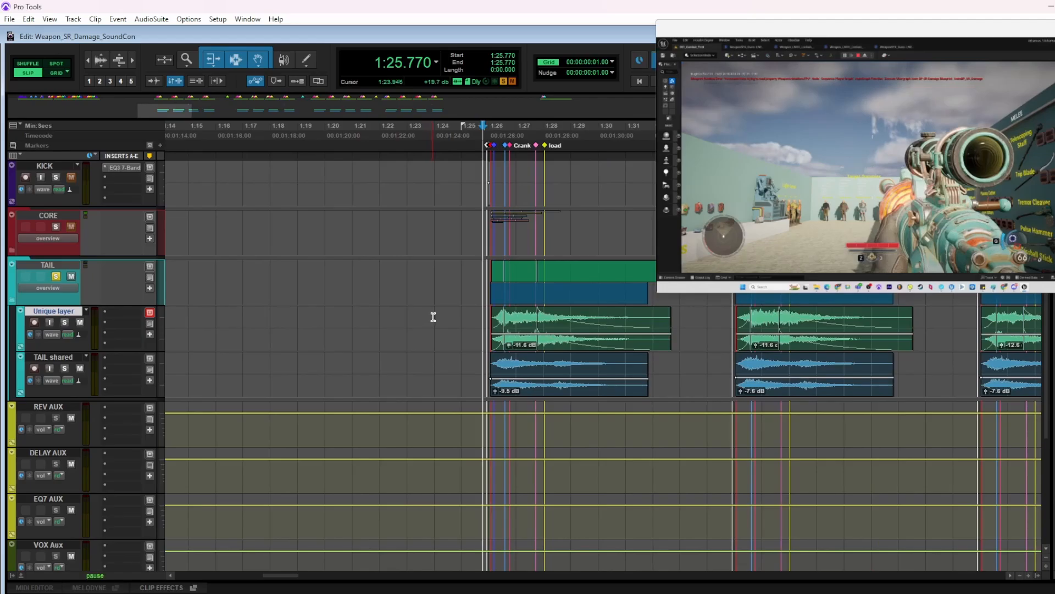
{"action": "key", "text": "t"}
{"action": "scroll", "coordinate": [495, 346], "scroll_direction": "right", "scroll_amount": 4}
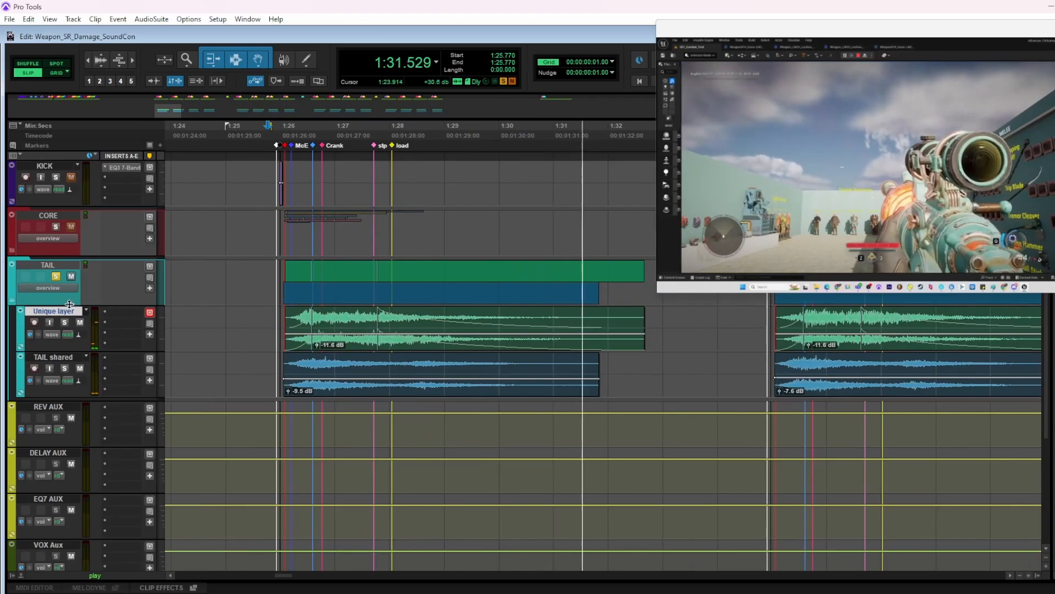
{"action": "key", "text": "space"}
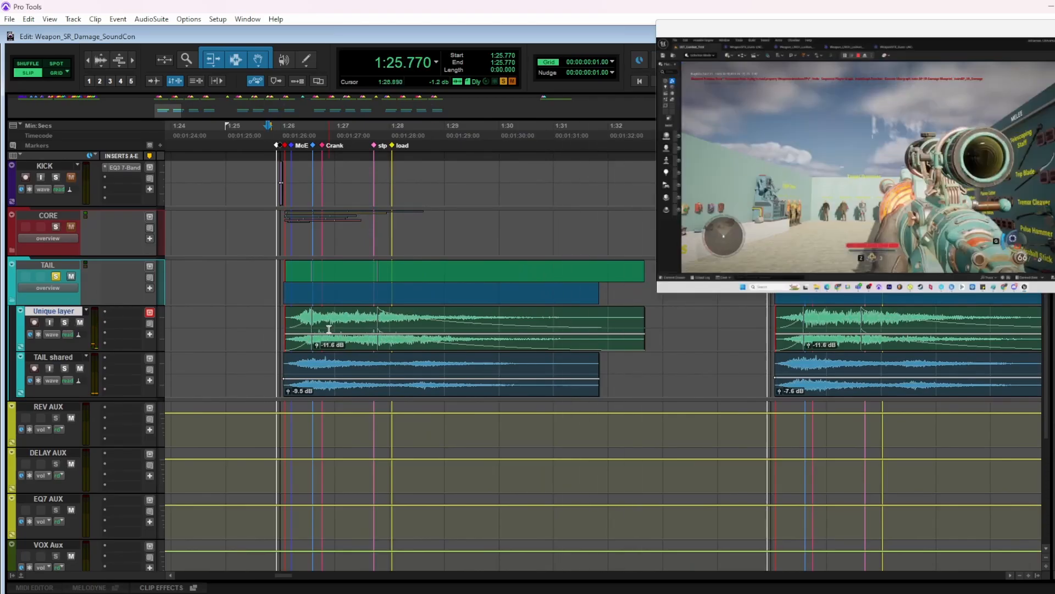
Set the playback start just before the first shot and solo Unique layer within the TAIL folder
{"action": "left_click", "coordinate": [270, 316]}
{"action": "key", "text": "shift+s"}
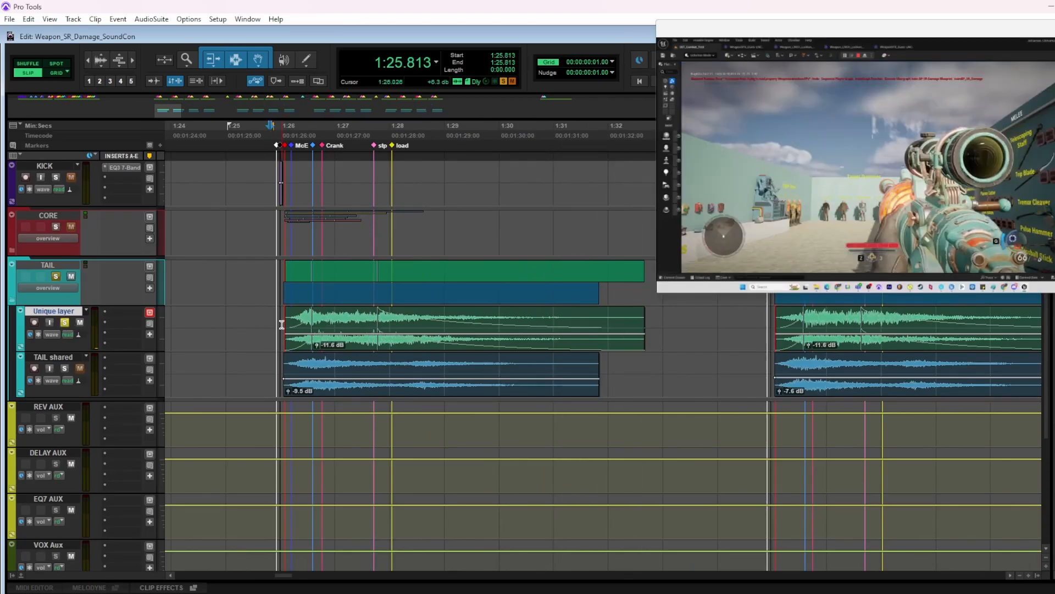
{"action": "key", "text": "t"}
{"action": "scroll", "coordinate": [291, 326], "scroll_direction": "right", "scroll_amount": 3}
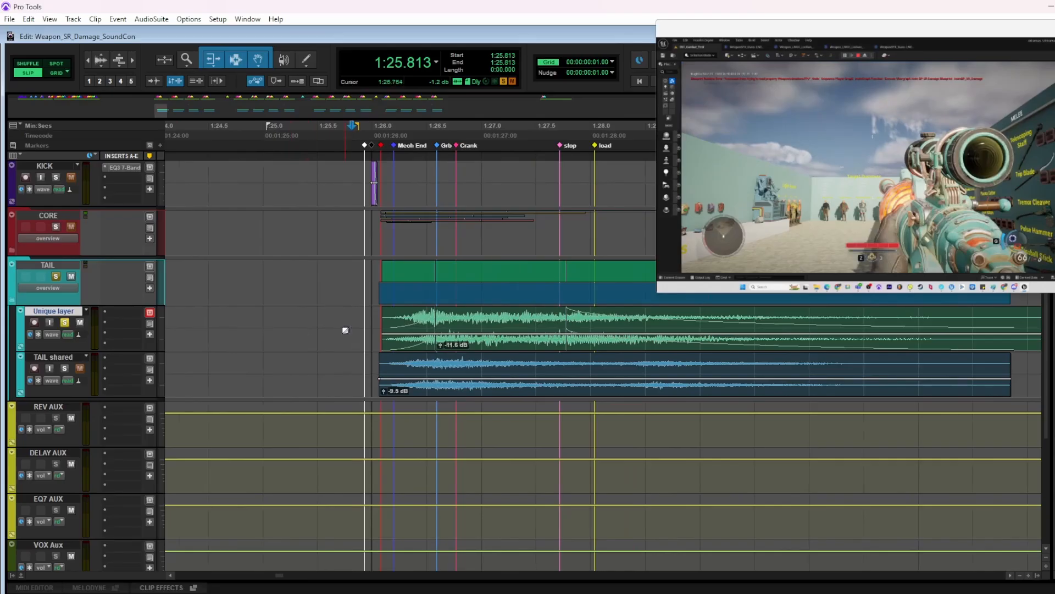
{"action": "key", "text": "r"}
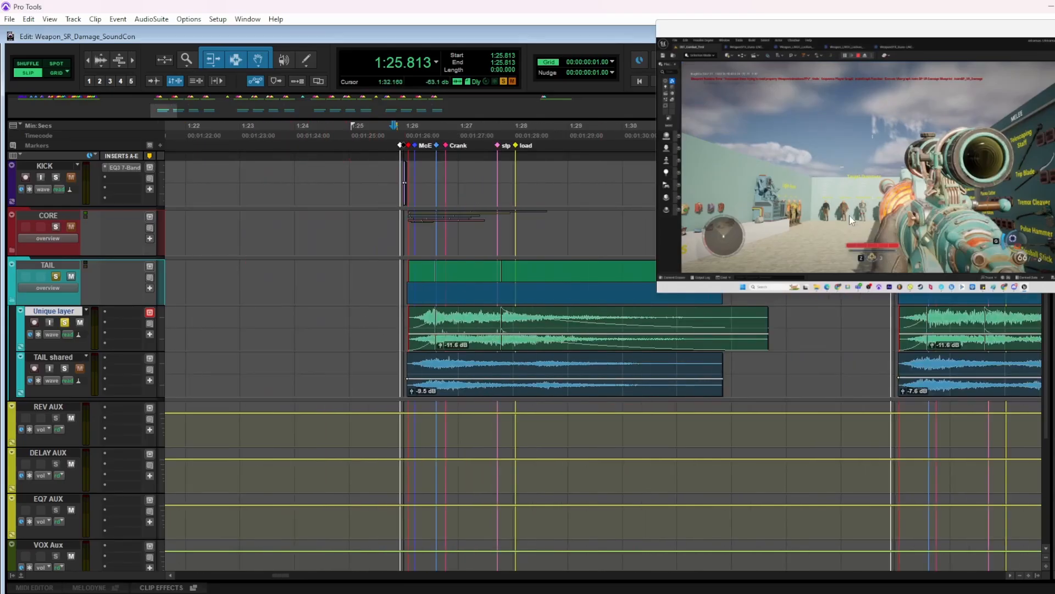
Switch the solo from Unique layer to TAIL shared and play it from just before the first shot
{"action": "left_click", "coordinate": [65, 323]}
{"action": "left_click", "coordinate": [64, 368]}
{"action": "left_click", "coordinate": [396, 359]}
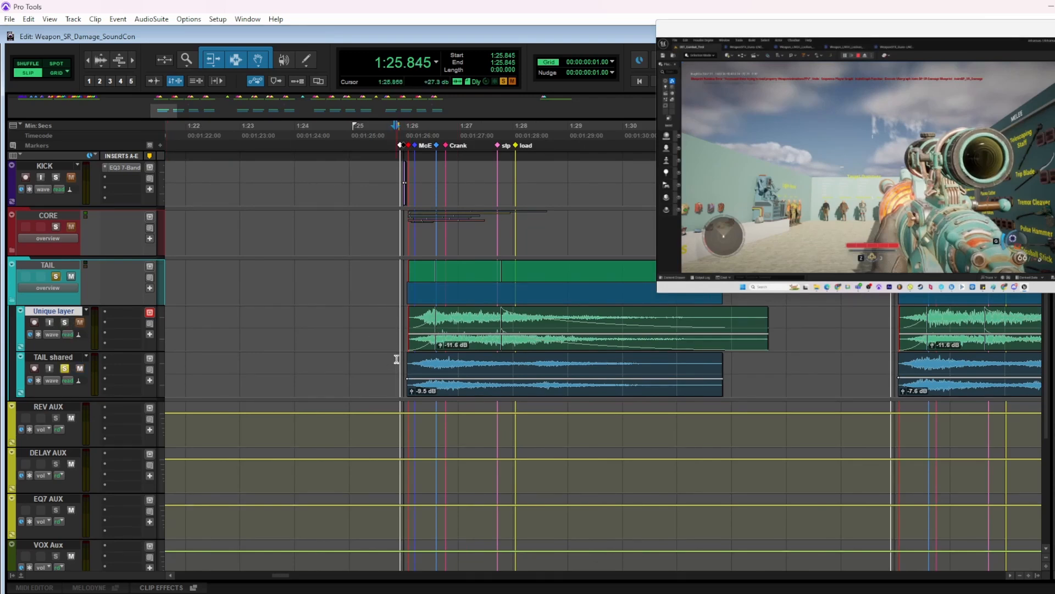
{"action": "key", "text": "space"}
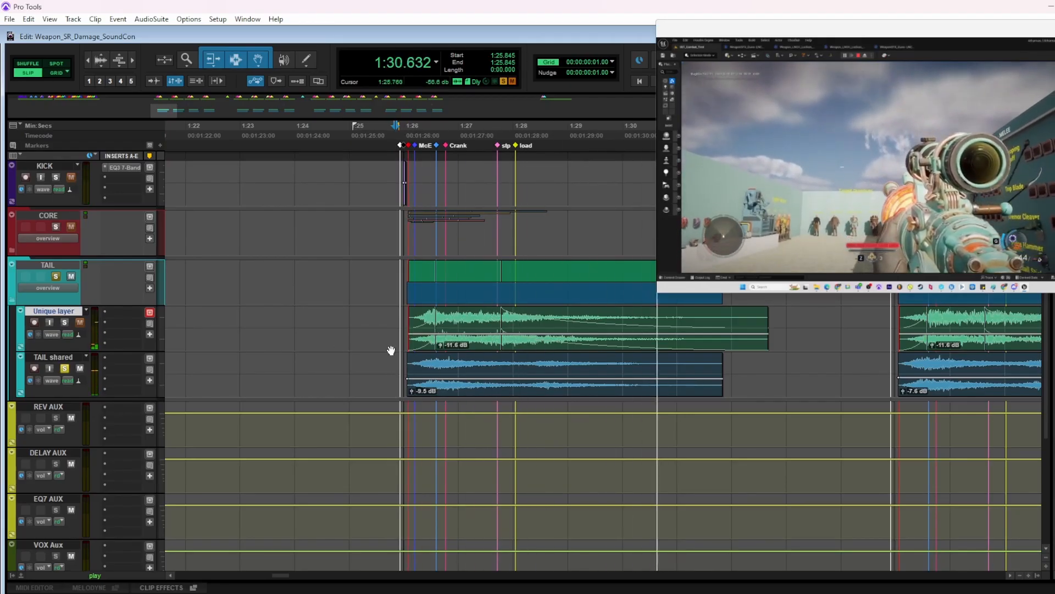
Switch the solo from TAIL shared back to Unique layer and play it from just before the first shot
{"action": "left_click", "coordinate": [64, 368]}
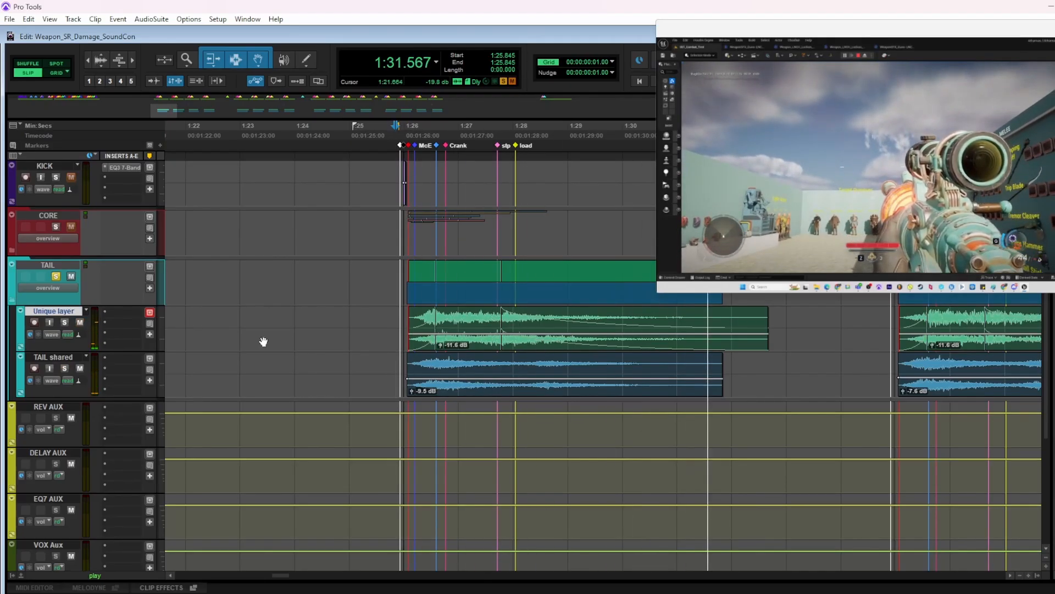
{"action": "left_click", "coordinate": [397, 313]}
{"action": "key", "text": "space"}
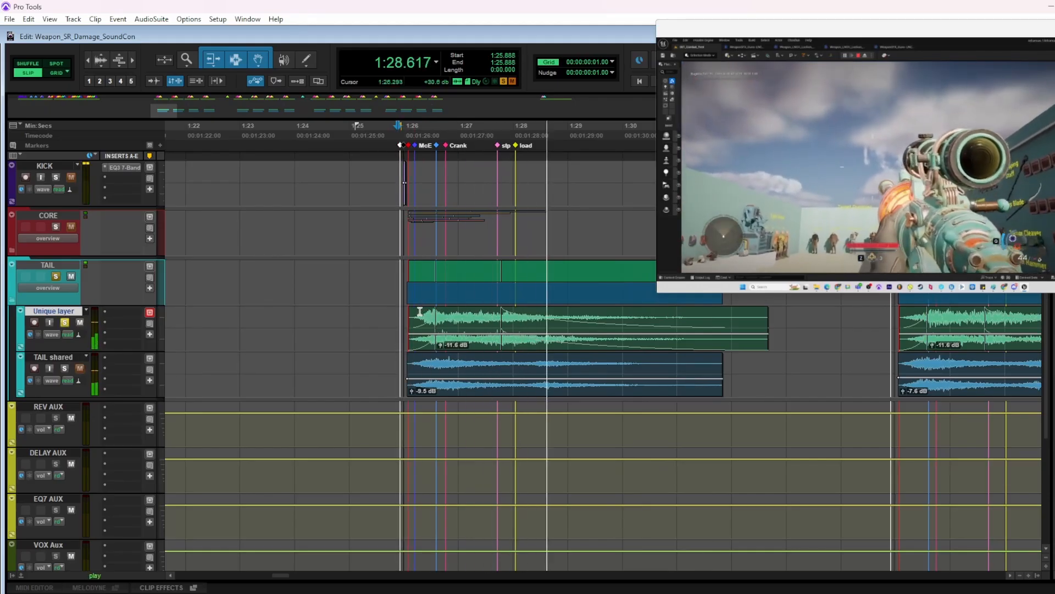
Solo TAIL shared together with Unique layer and play both tail layers
{"action": "left_click", "coordinate": [65, 368]}
{"action": "key", "text": "space"}
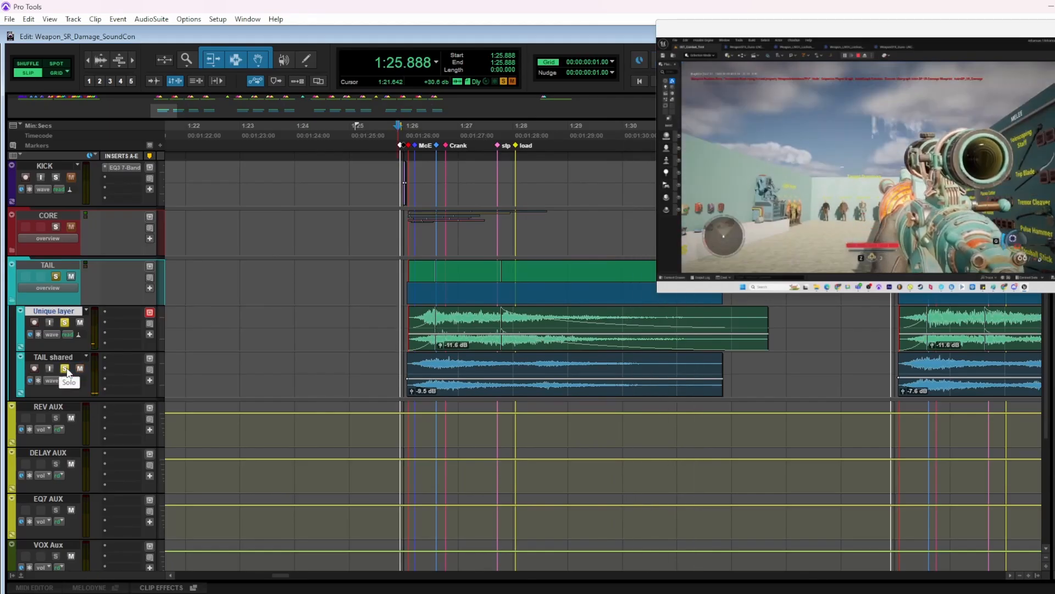
{"action": "key", "text": "space"}
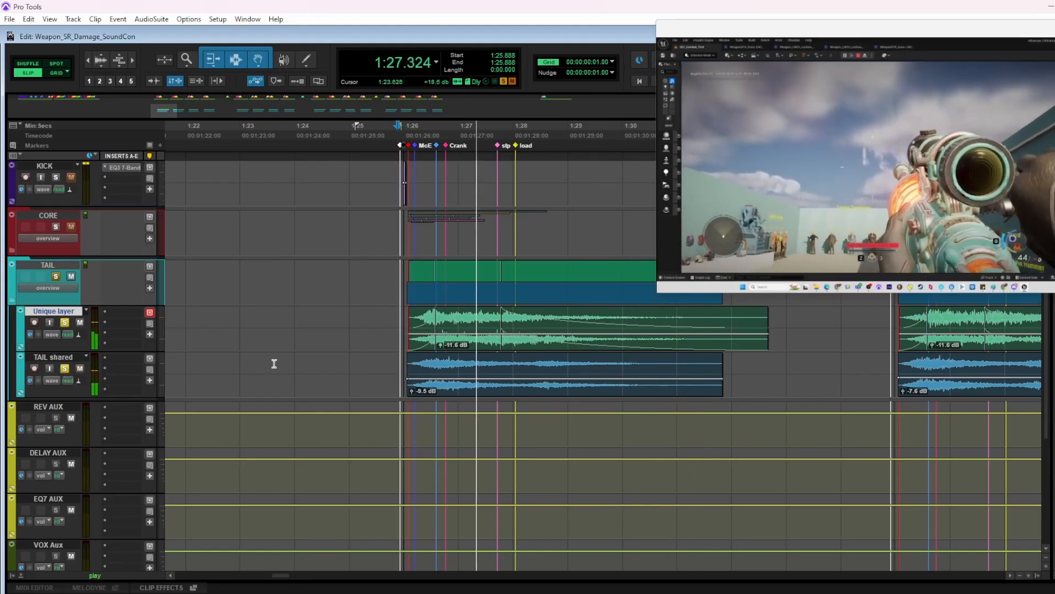
{"action": "scroll", "coordinate": [208, 429], "scroll_direction": "up", "scroll_amount": 3}
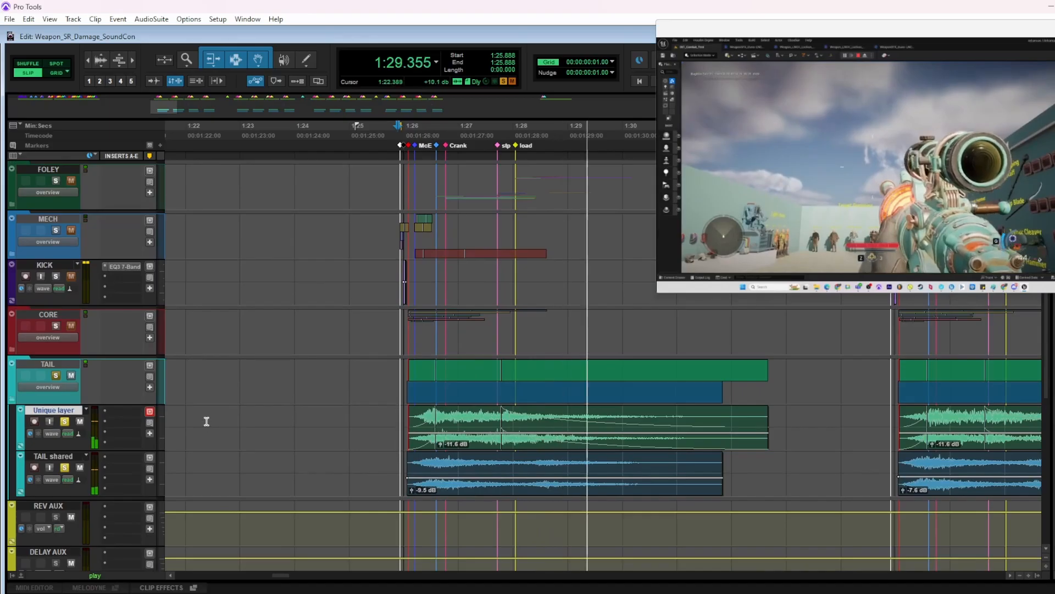
{"action": "key", "text": "space"}
Take TAIL out of the solo, solo FOLEY, MECH, KICK and CORE instead, and play the shot without its tail
{"action": "left_click", "coordinate": [55, 375]}
{"action": "left_click", "coordinate": [55, 325]}
{"action": "scroll", "coordinate": [54, 297], "scroll_direction": "up", "scroll_amount": 1}
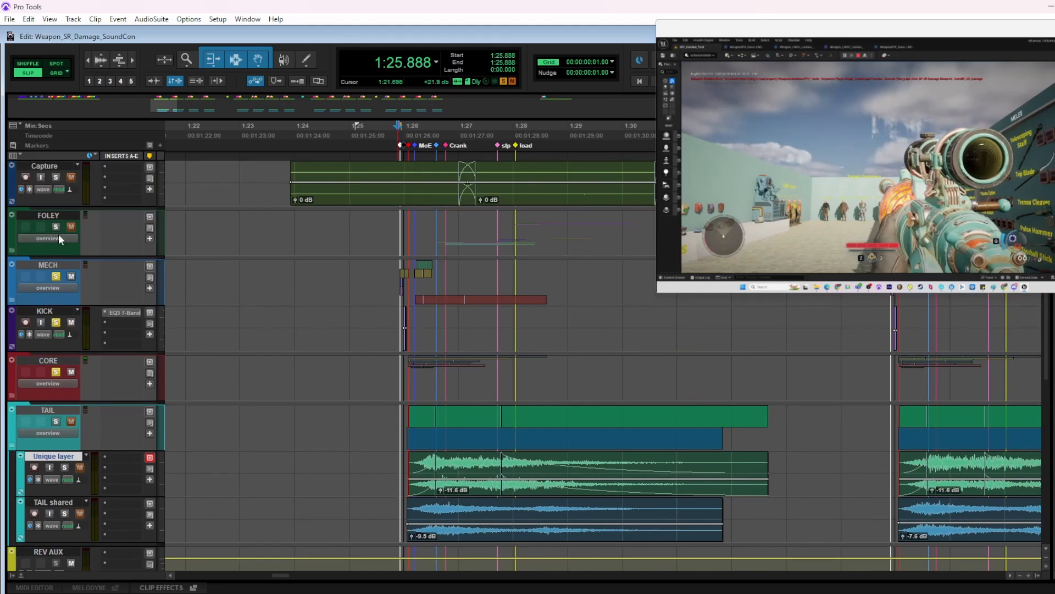
{"action": "scroll", "coordinate": [400, 427], "scroll_direction": "down", "scroll_amount": 1}
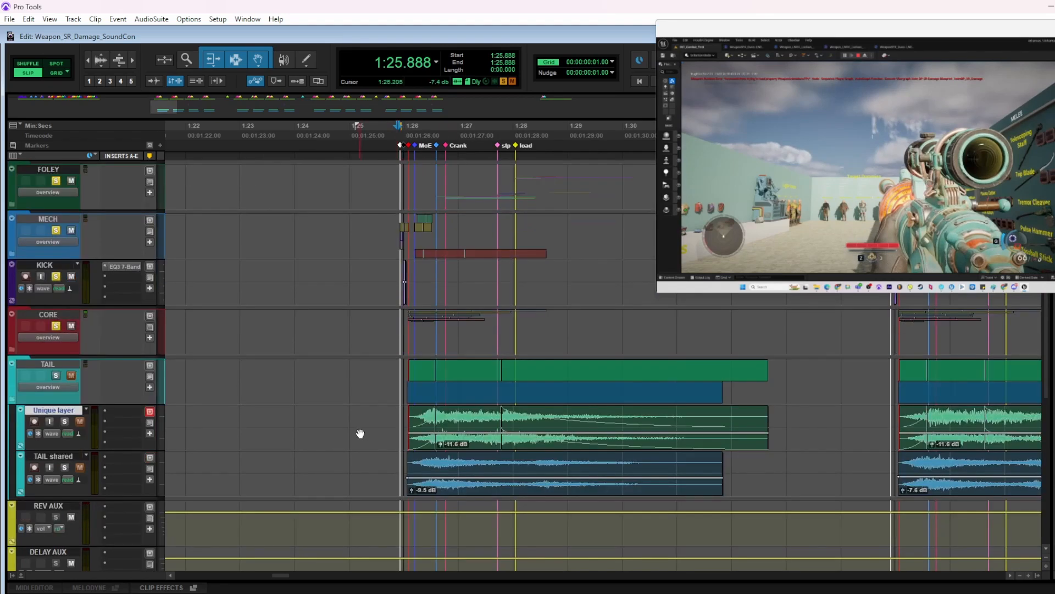
{"action": "key", "text": "space"}
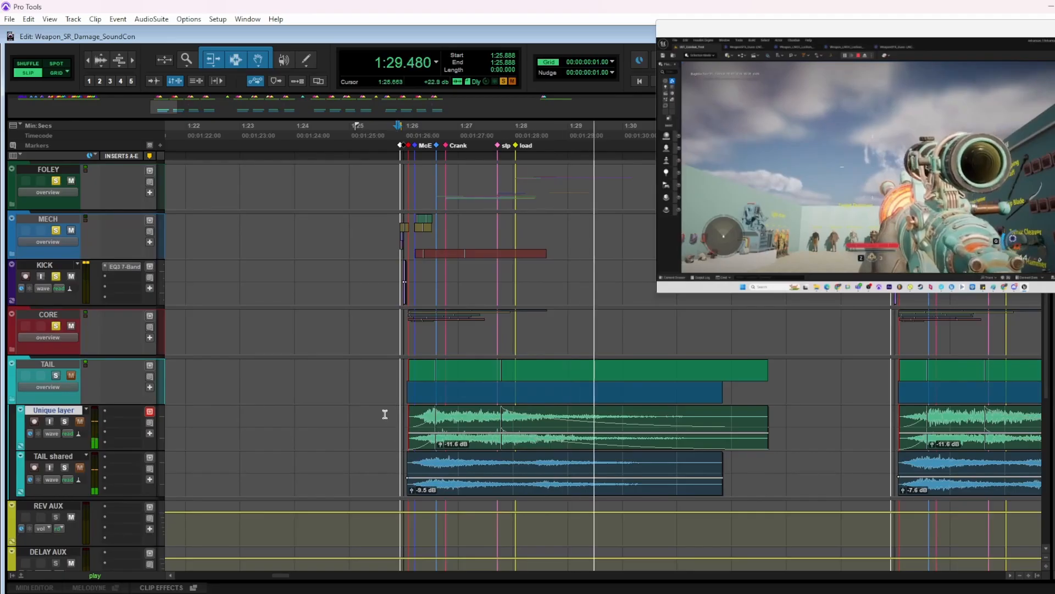
{"action": "key", "text": "space"}
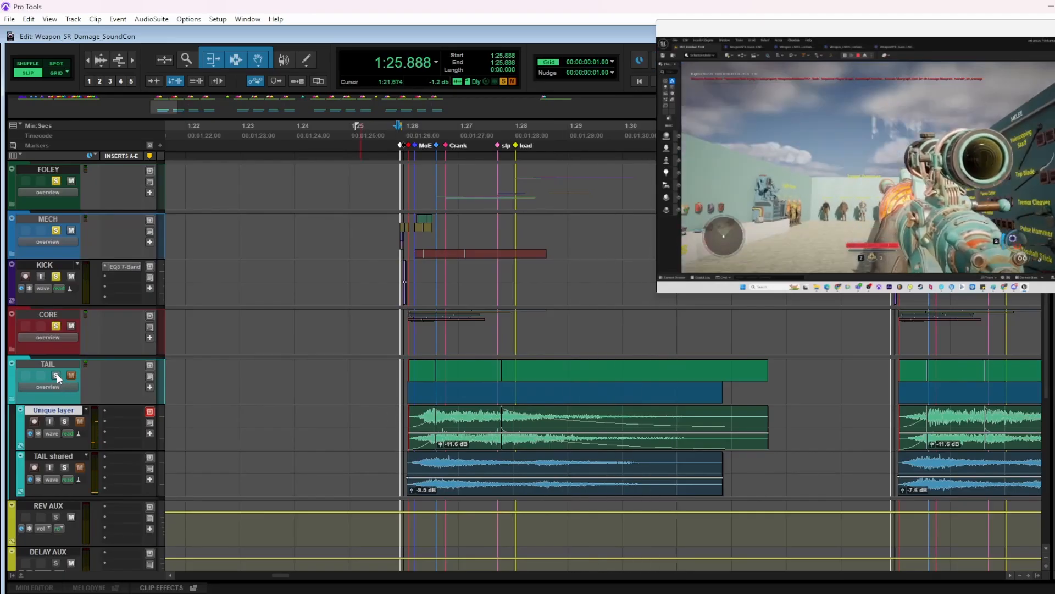
Add TAIL to the soloed FOLEY, MECH, KICK and CORE layers and play the complete shot
{"action": "left_click", "coordinate": [58, 374]}
{"action": "key", "text": "space"}
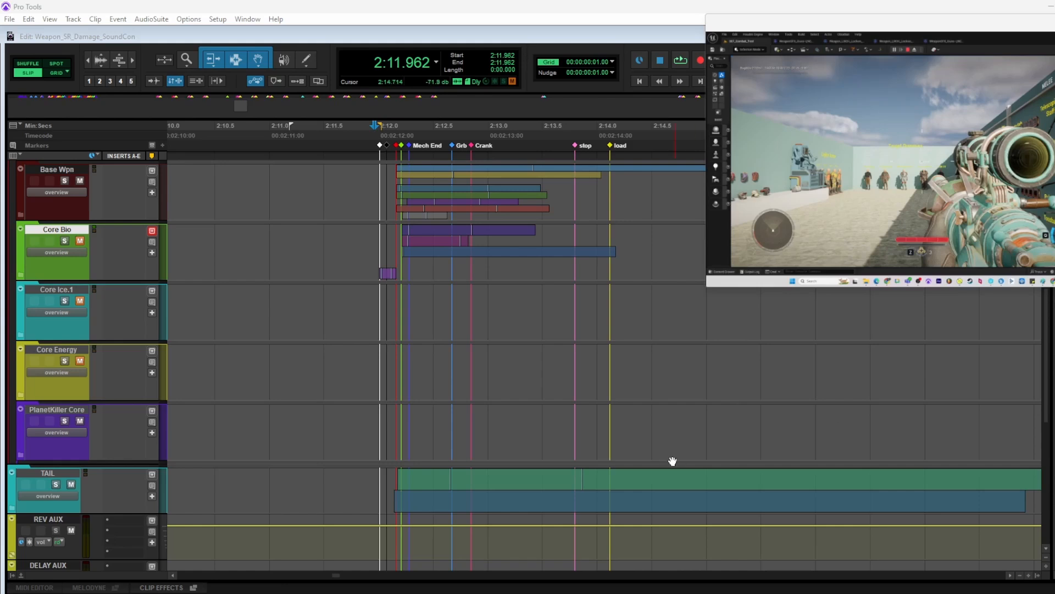
Place the playback start just before the first shot and expand the Core Bio folder to show its individual layers
{"action": "scroll", "coordinate": [438, 330], "scroll_direction": "up", "scroll_amount": 2}
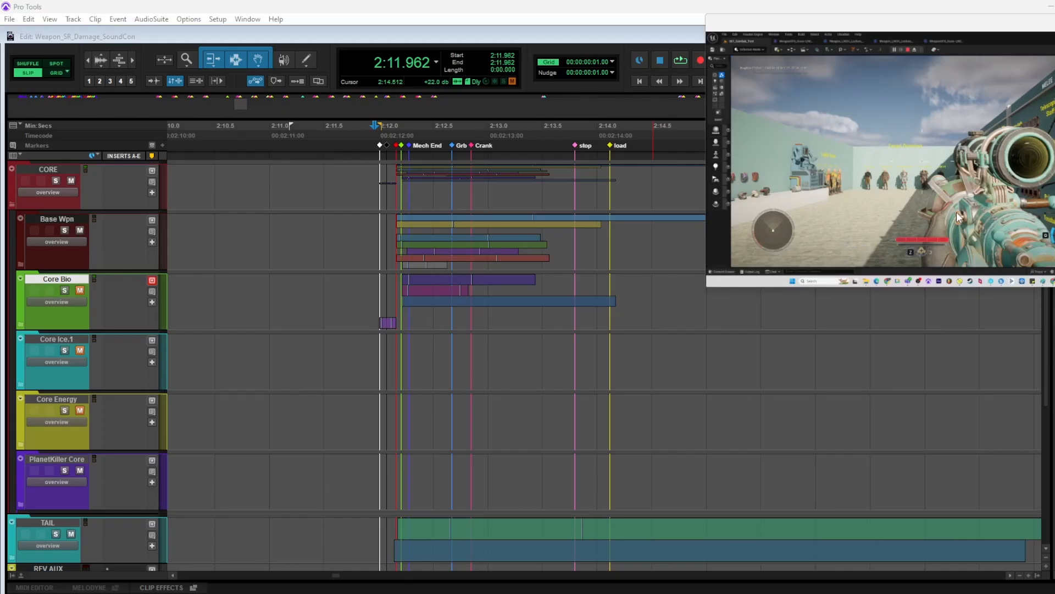
{"action": "left_click", "coordinate": [368, 278]}
{"action": "key", "text": "t"}
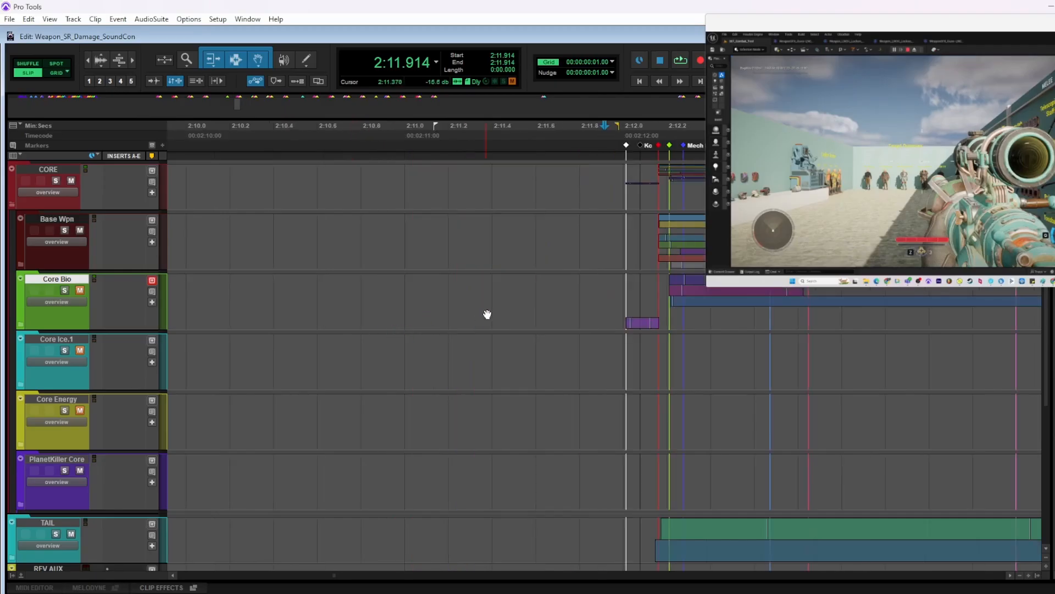
{"action": "scroll", "coordinate": [484, 311], "scroll_direction": "right", "scroll_amount": 3}
{"action": "left_click", "coordinate": [454, 286]}
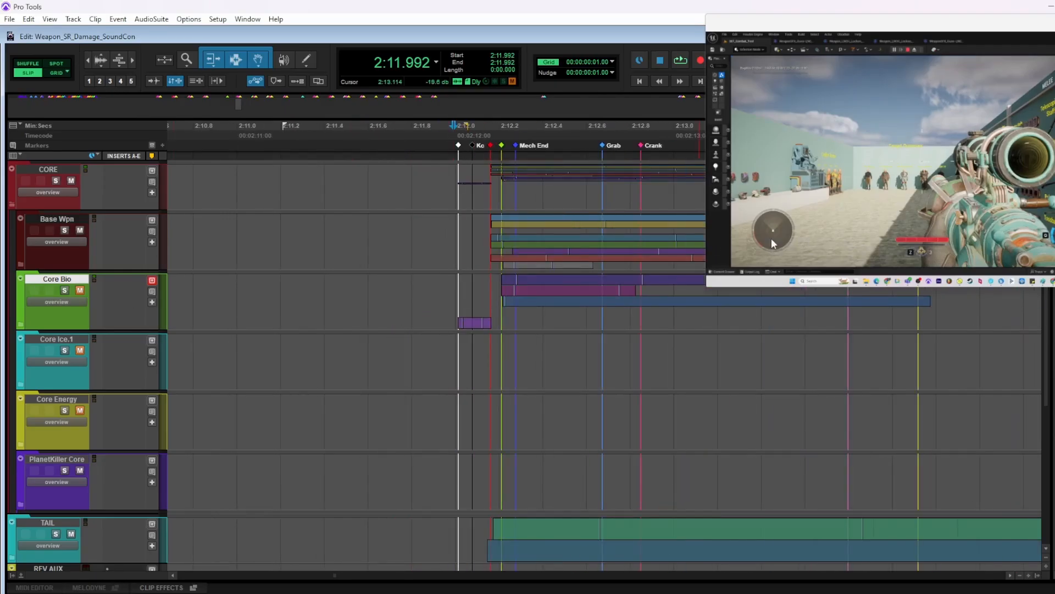
{"action": "scroll", "coordinate": [605, 273], "scroll_direction": "right", "scroll_amount": 2}
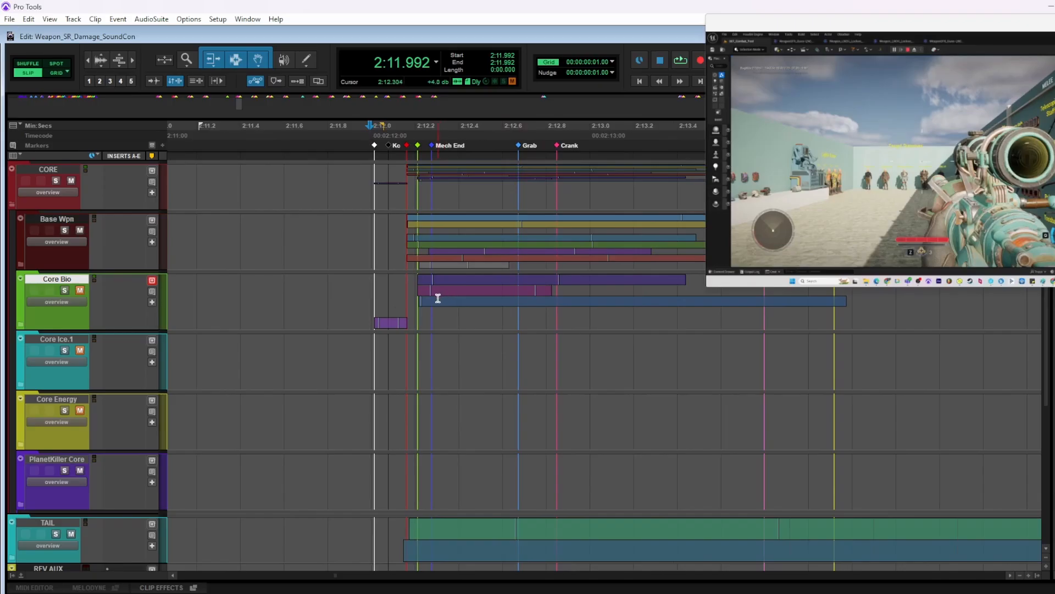
{"action": "left_click", "coordinate": [21, 326]}
{"action": "left_click", "coordinate": [354, 344]}
{"action": "scroll", "coordinate": [355, 338], "scroll_direction": "down", "scroll_amount": 1}
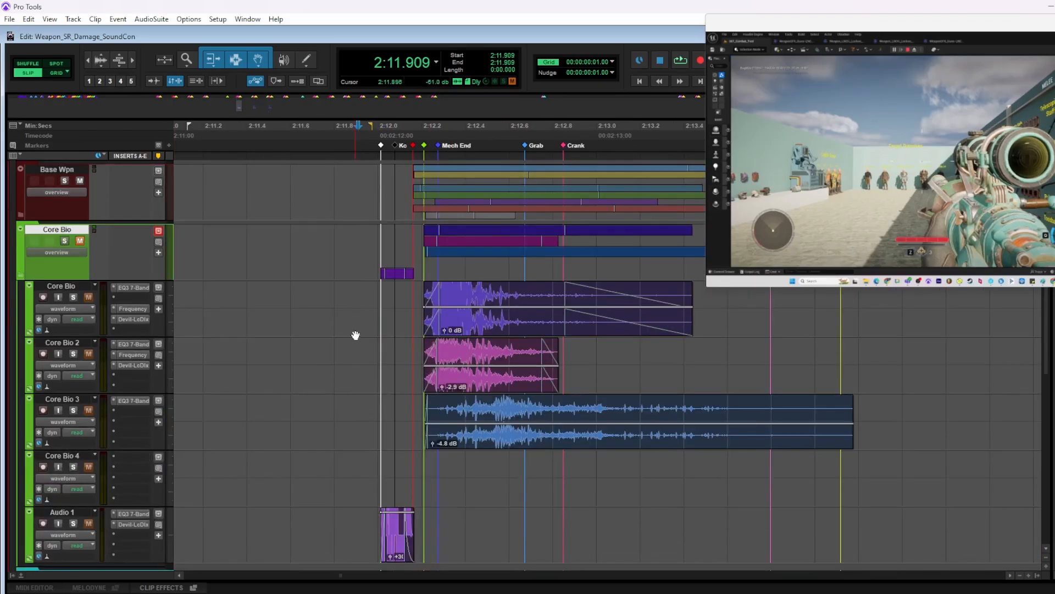
{"action": "scroll", "coordinate": [356, 336], "scroll_direction": "right", "scroll_amount": 3}
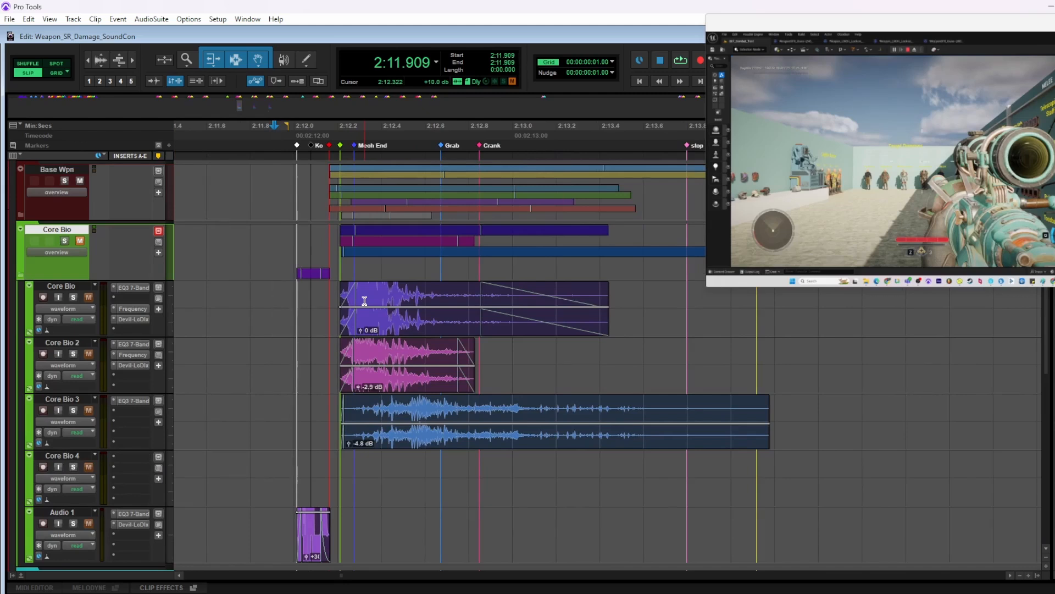
Keep Core Bio muted and play the first shot from just before its start marker
{"action": "left_click", "coordinate": [292, 288]}
{"action": "left_click", "coordinate": [80, 242]}
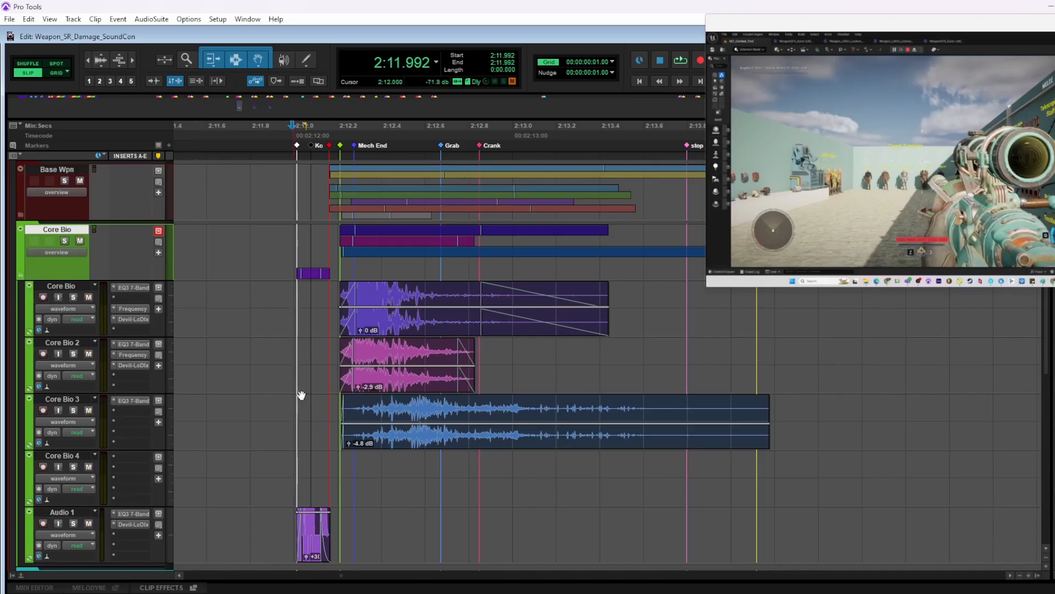
{"action": "left_click", "coordinate": [79, 242]}
{"action": "left_click", "coordinate": [290, 295]}
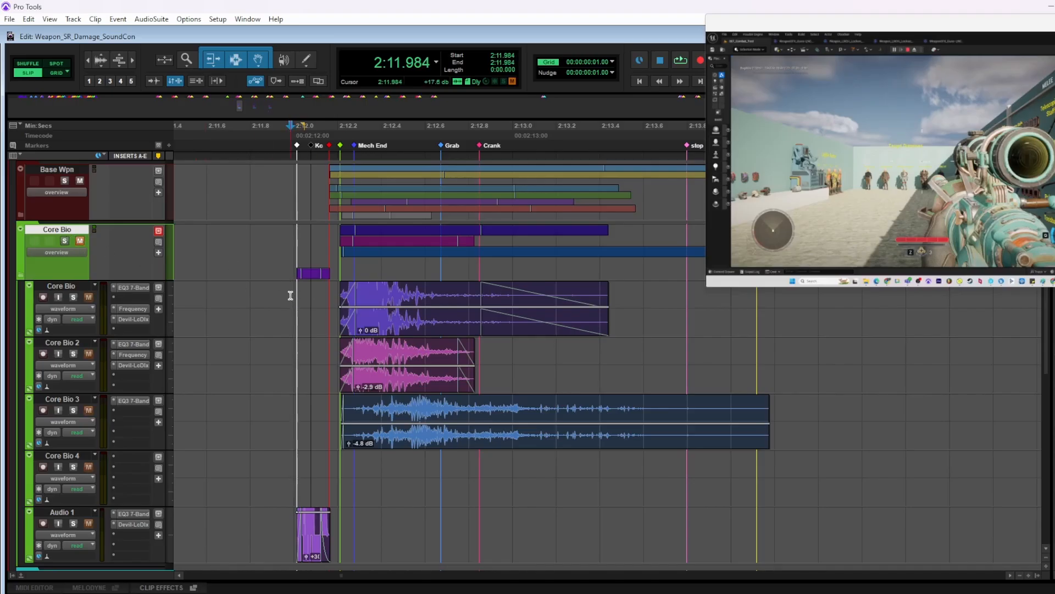
{"action": "key", "text": "space"}
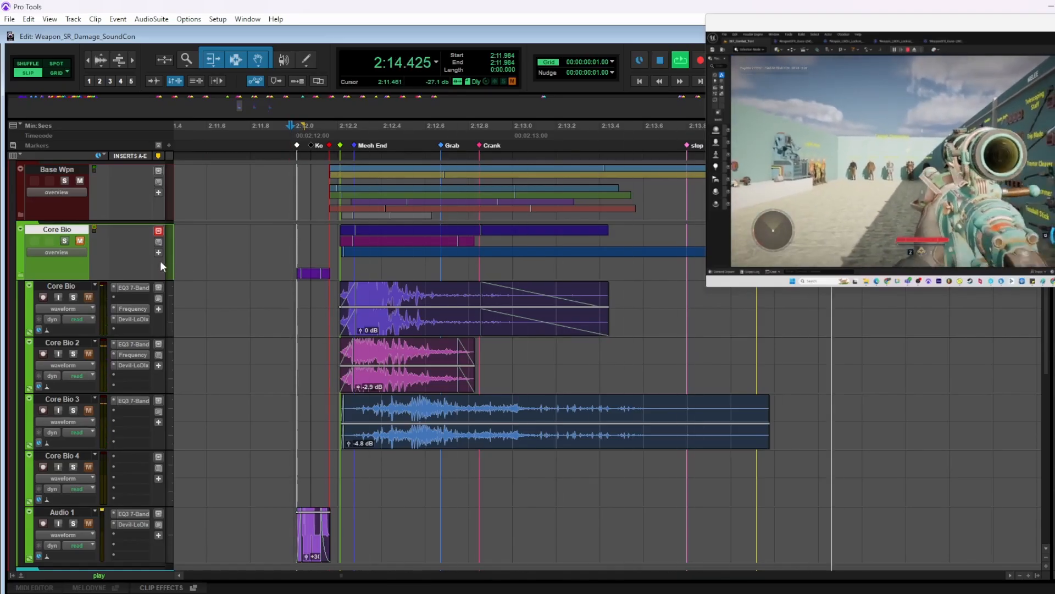
{"action": "key", "text": "space"}
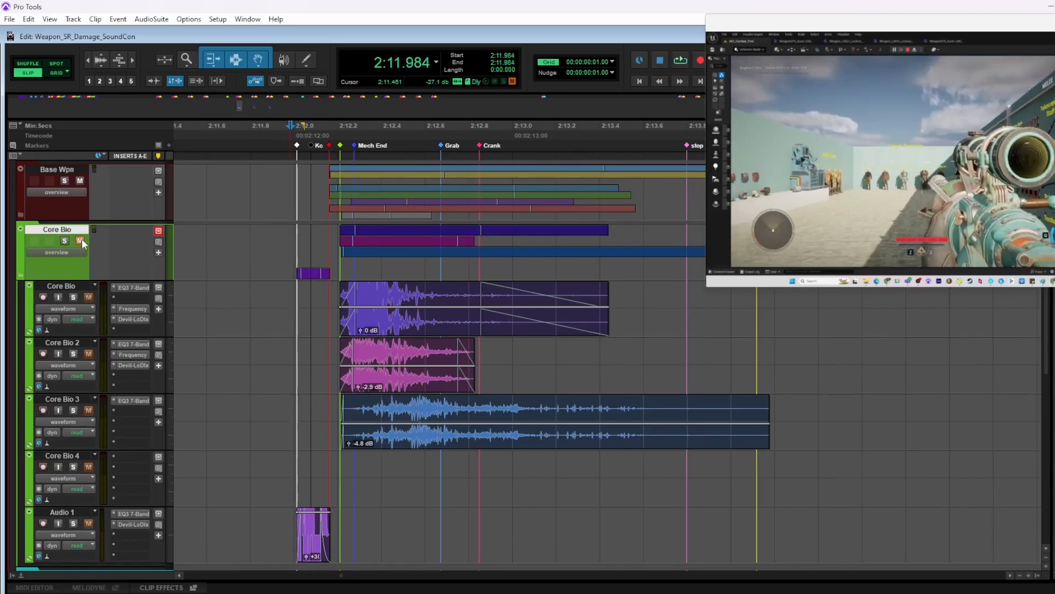
Unmute Core Bio and play the same shot again with the bio layers in the full mix
{"action": "left_click", "coordinate": [80, 241]}
{"action": "left_click", "coordinate": [286, 295]}
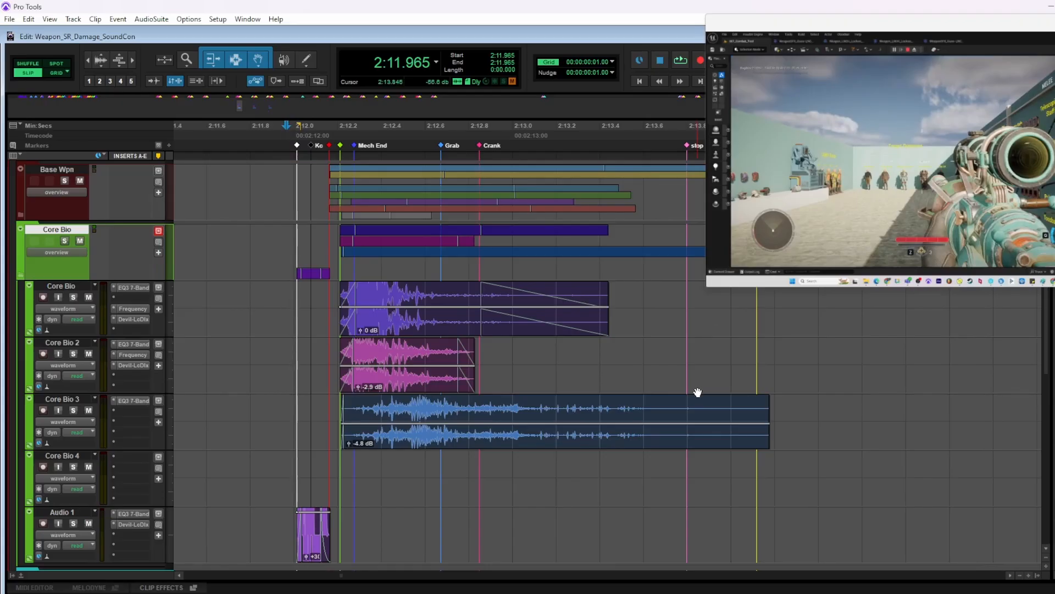
{"action": "key", "text": "space"}
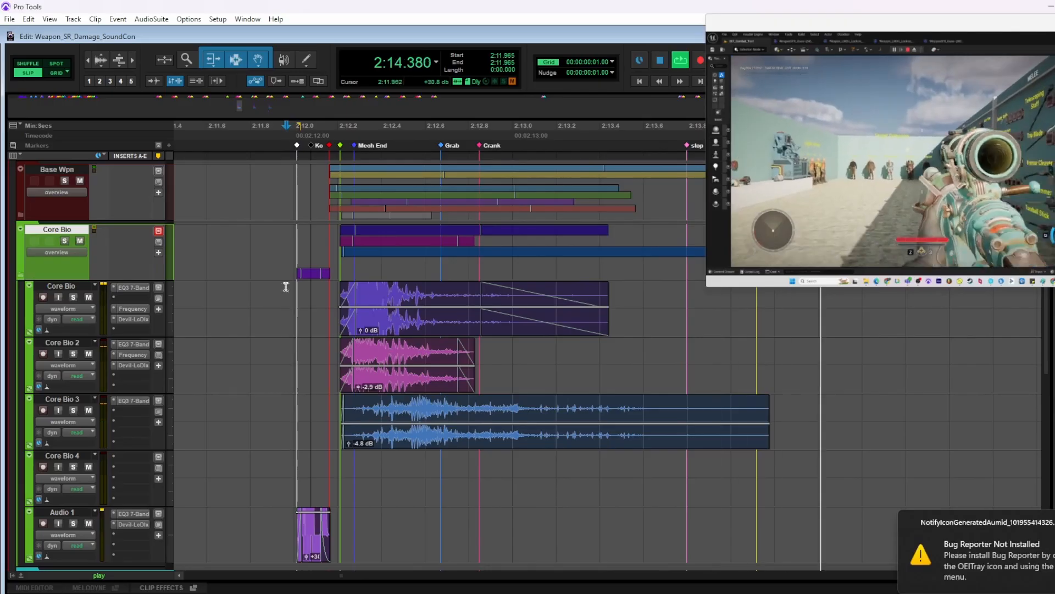
{"action": "key", "text": "space"}
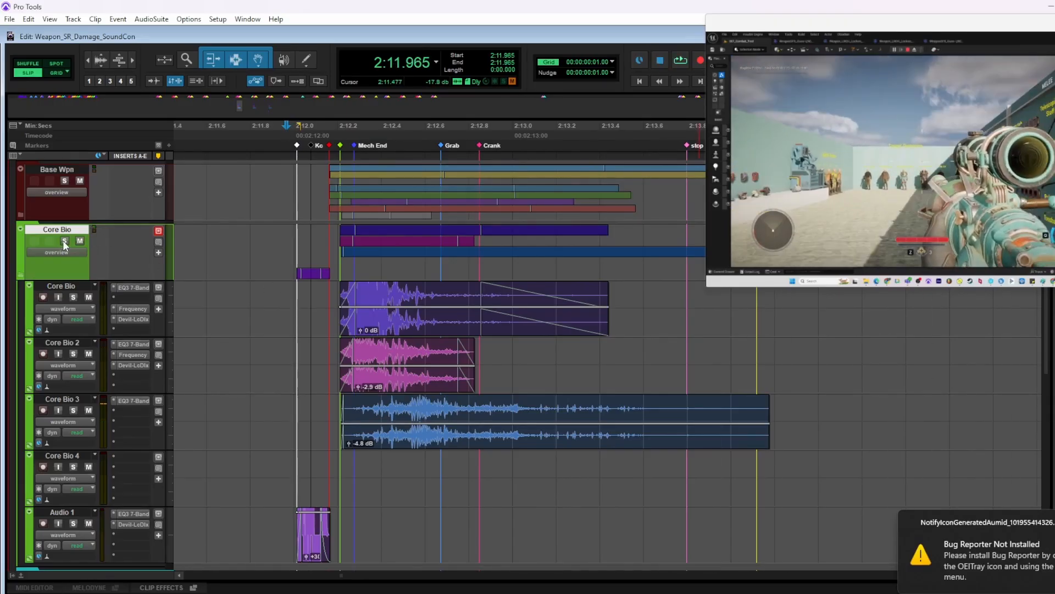
Solo Core Bio and play its layers alone from just before the first shot
{"action": "left_click", "coordinate": [64, 242]}
{"action": "left_click", "coordinate": [290, 302]}
{"action": "key", "text": "space"}
{"action": "key", "text": "r"}
{"action": "key", "text": "r"}
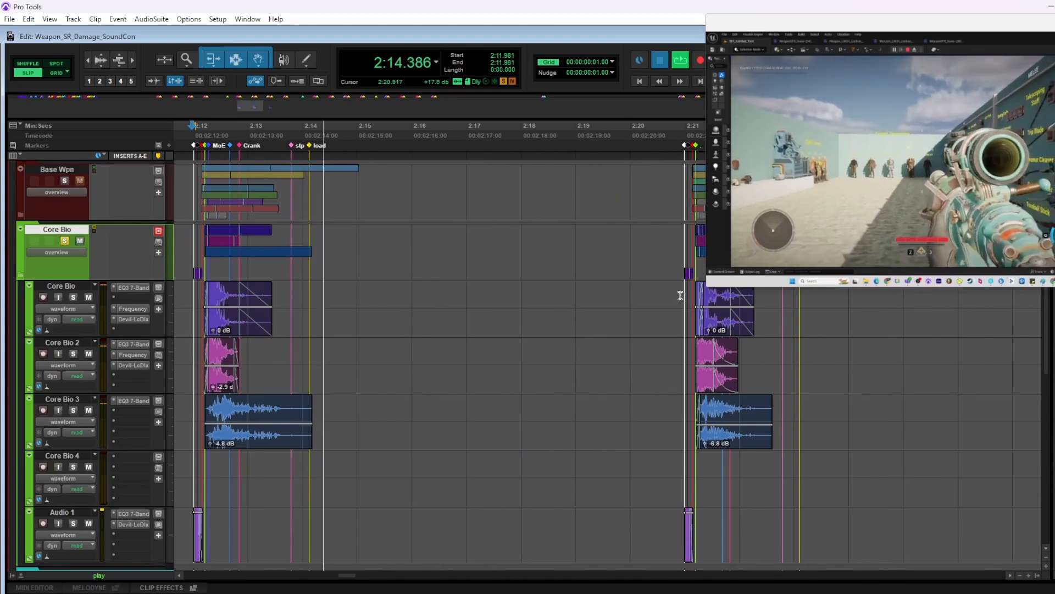
Take Core Bio out of solo and play the shot variation starting at about 2:29.7 in the full mix
{"action": "left_click", "coordinate": [680, 295]}
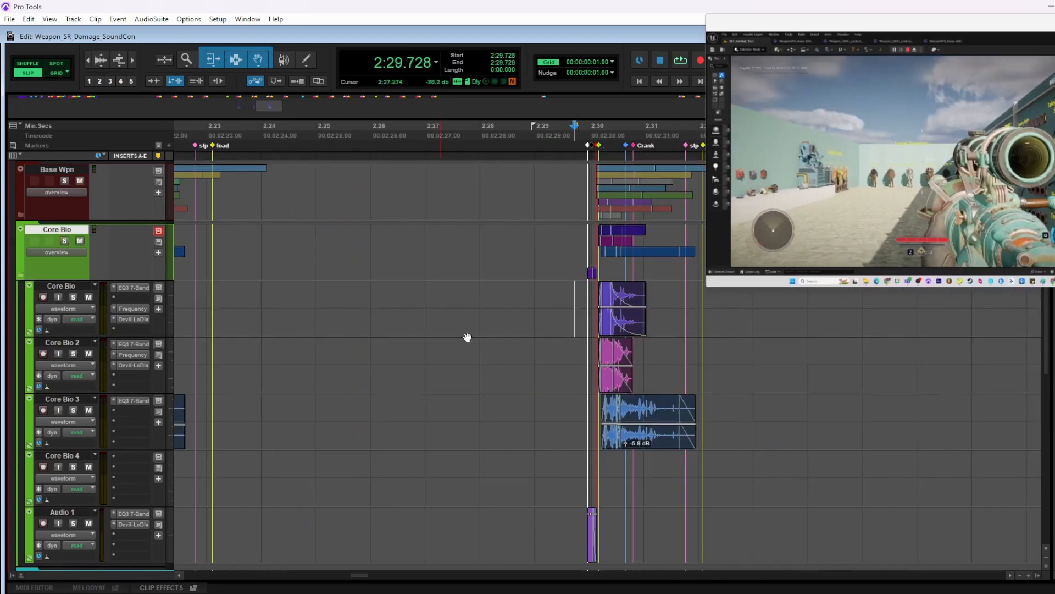
{"action": "key", "text": "space"}
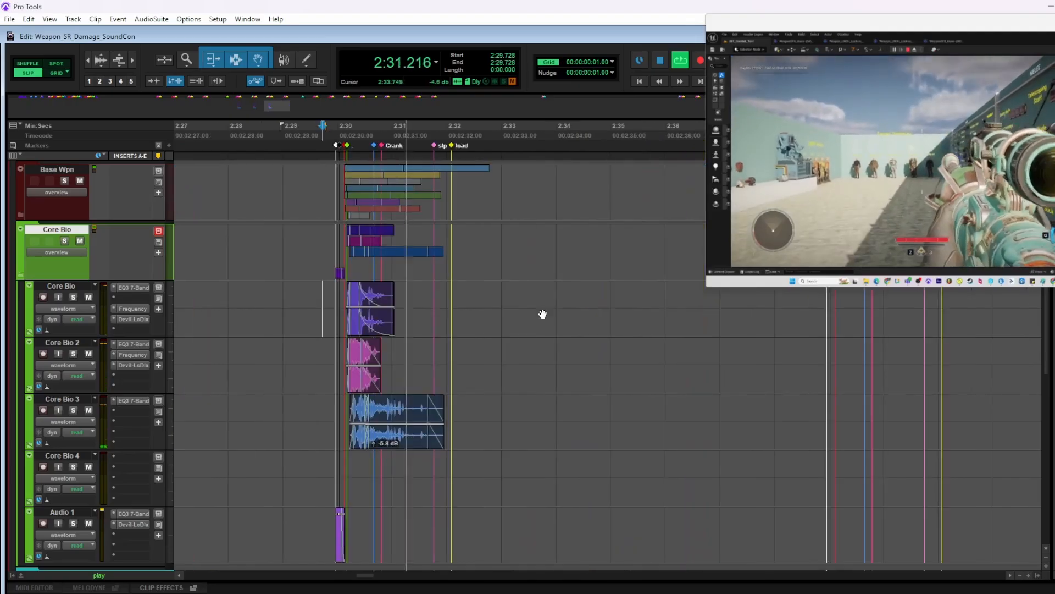
{"action": "key", "text": "ctrl+["}
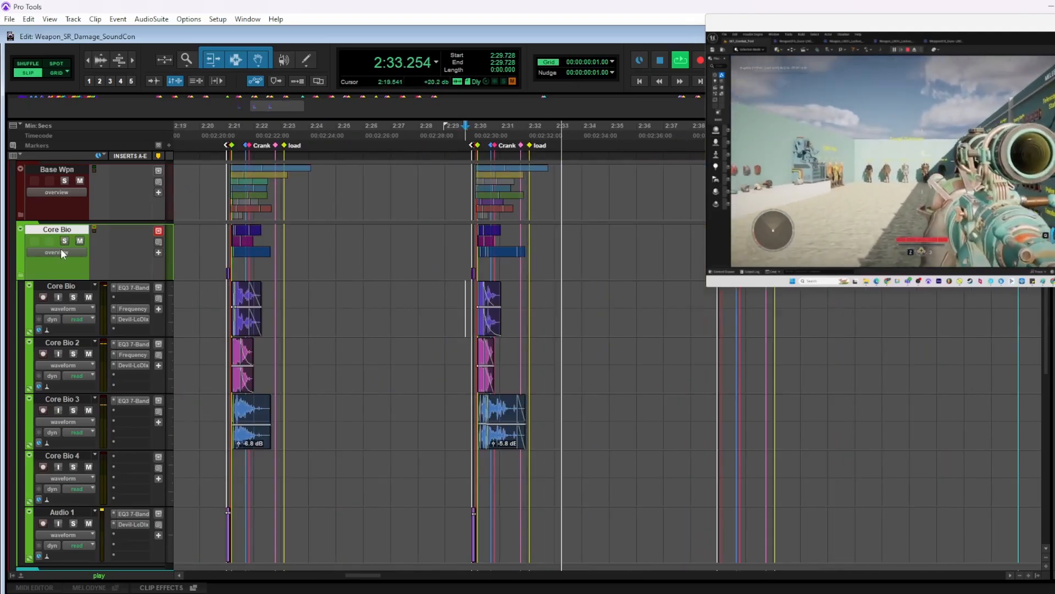
Stop playback, mute Core Bio and collapse its folder, and unmute Core Ice.1 instead
{"action": "left_click", "coordinate": [80, 241]}
{"action": "key", "text": "space"}
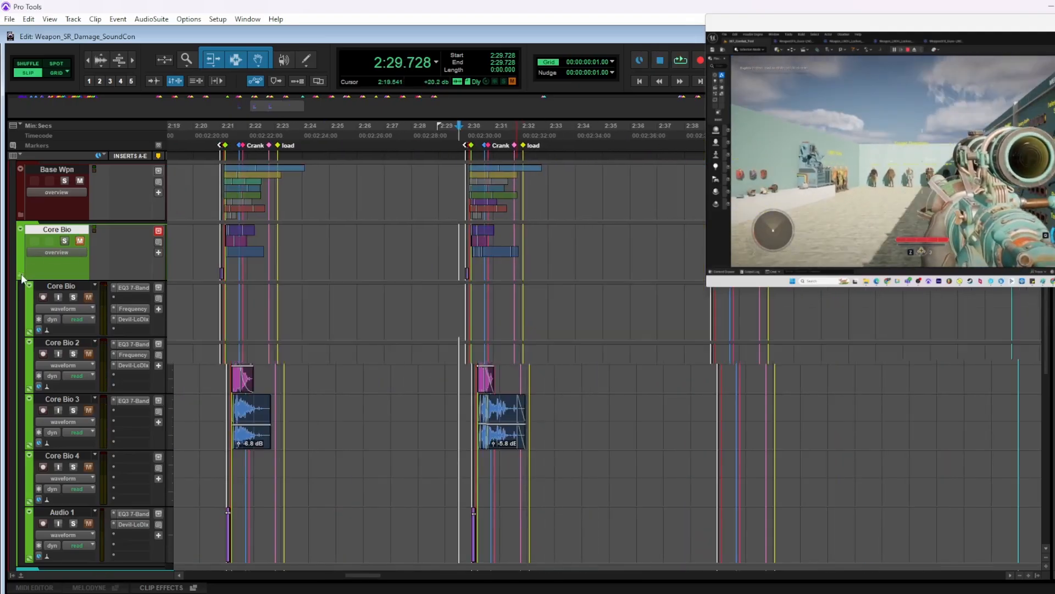
{"action": "left_click", "coordinate": [21, 274]}
{"action": "left_click", "coordinate": [81, 301]}
Expand the Core Ice.1 folder and bring its layers into view at the first shot after the FROST marker
{"action": "scroll", "coordinate": [457, 306], "scroll_direction": "right", "scroll_amount": 10}
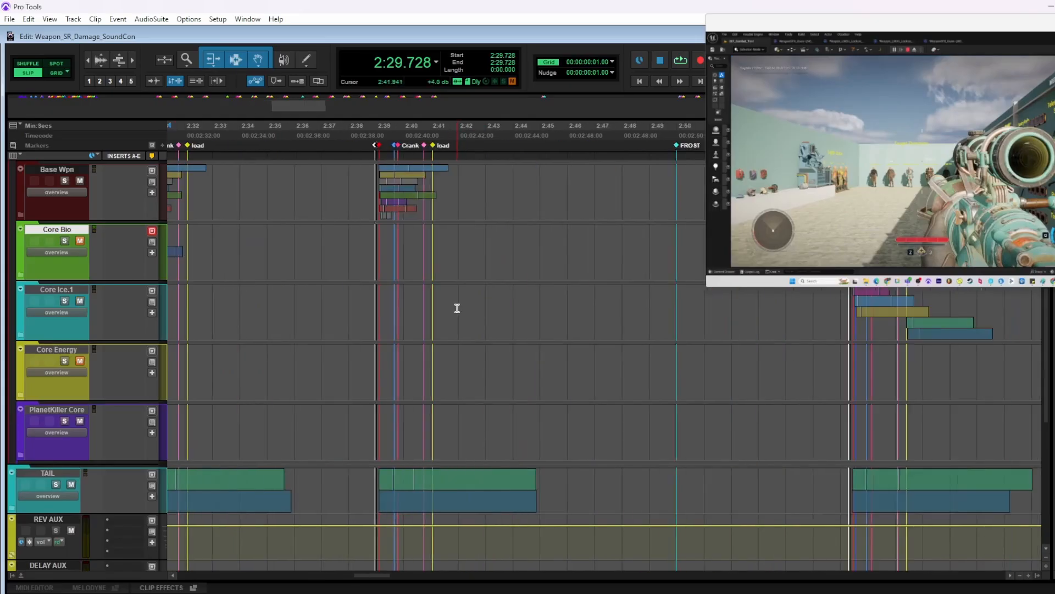
{"action": "left_click", "coordinate": [20, 334]}
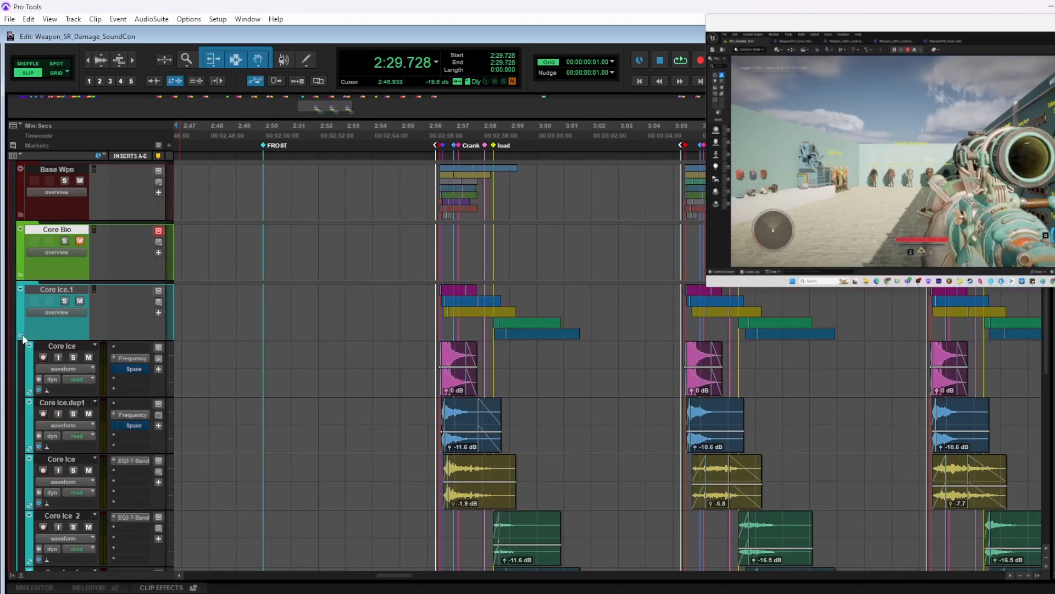
{"action": "left_click", "coordinate": [433, 348]}
{"action": "key", "text": "t"}
{"action": "scroll", "coordinate": [476, 363], "scroll_direction": "right", "scroll_amount": 1}
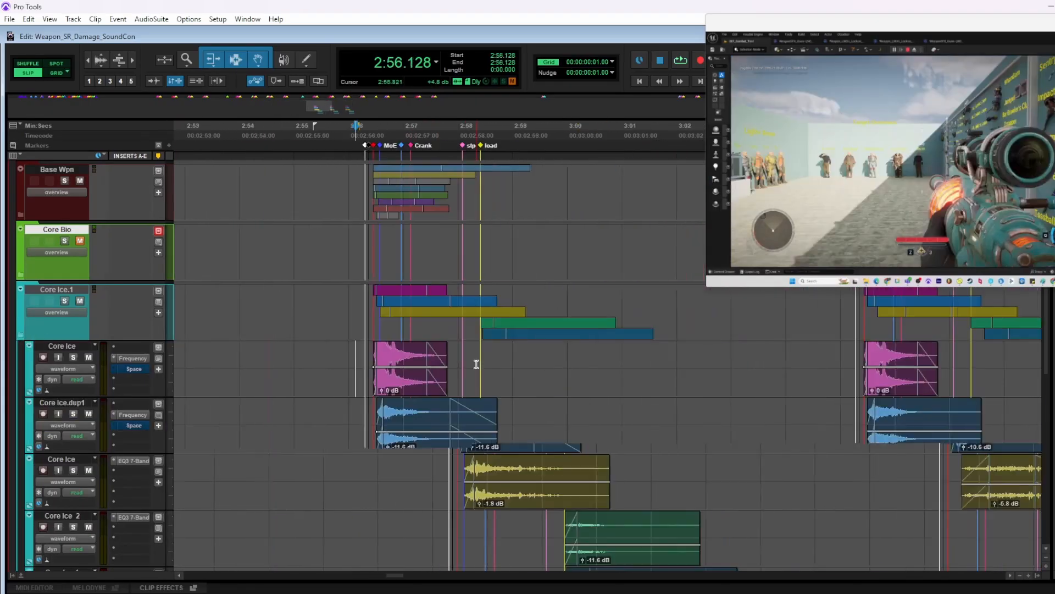
{"action": "scroll", "coordinate": [332, 303], "scroll_direction": "down", "scroll_amount": 1}
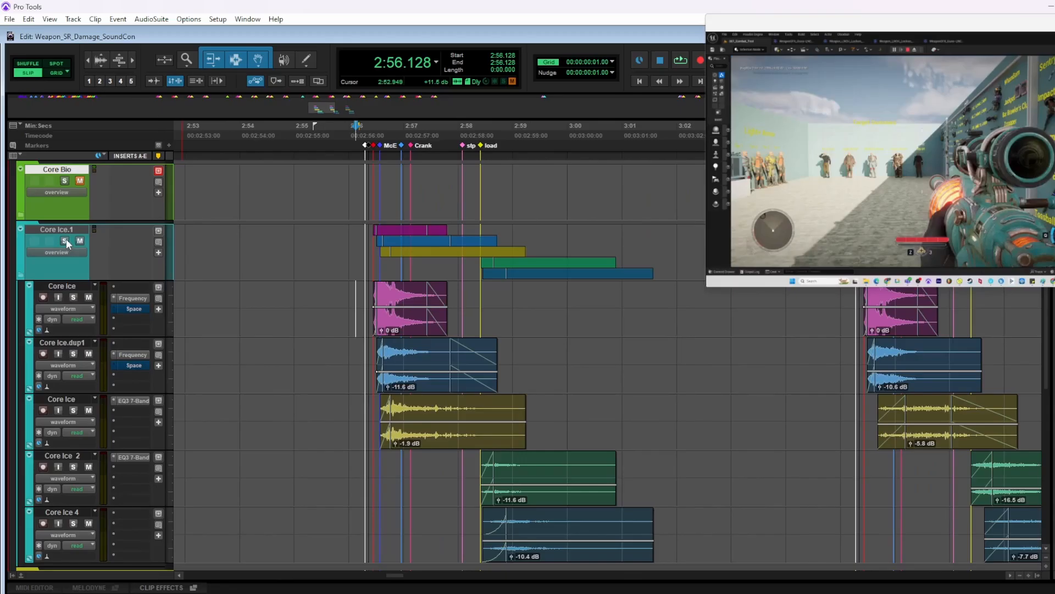
Solo Core Ice.1 and play its layers alone from just before the first FROST shot
{"action": "left_click", "coordinate": [355, 297]}
{"action": "key", "text": "space"}
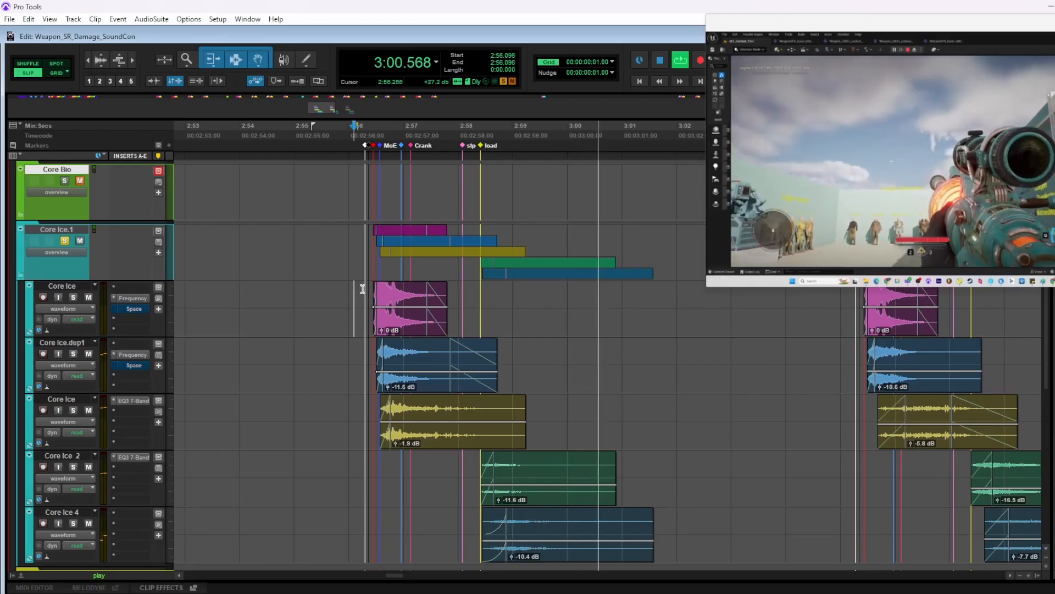
{"action": "key", "text": "space"}
Take Core Ice.1 out of solo and play the first FROST shot in the full mix from 2:56.234
{"action": "left_click", "coordinate": [362, 291]}
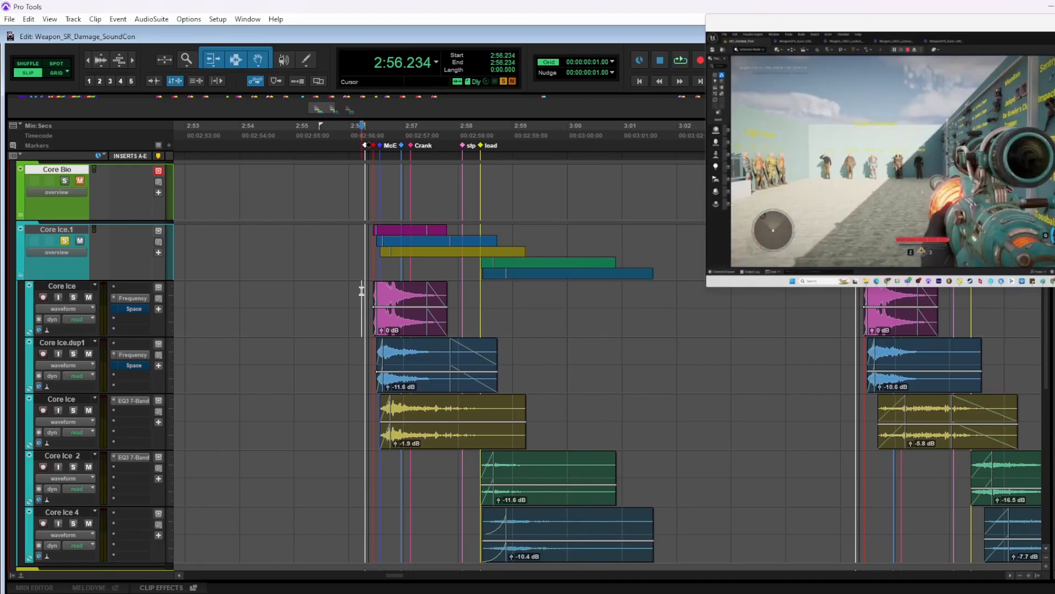
{"action": "key", "text": "t"}
{"action": "scroll", "coordinate": [394, 300], "scroll_direction": "right", "scroll_amount": 2}
{"action": "scroll", "coordinate": [402, 297], "scroll_direction": "right", "scroll_amount": 2}
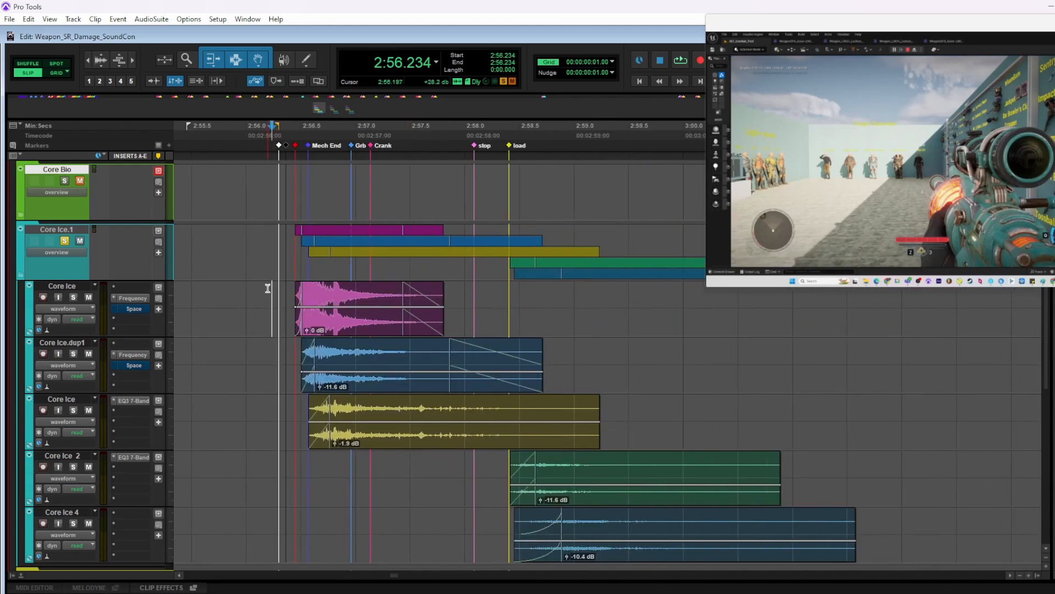
{"action": "left_click", "coordinate": [65, 242]}
{"action": "key", "text": "space"}
{"action": "scroll", "coordinate": [429, 327], "scroll_direction": "down", "scroll_amount": 2}
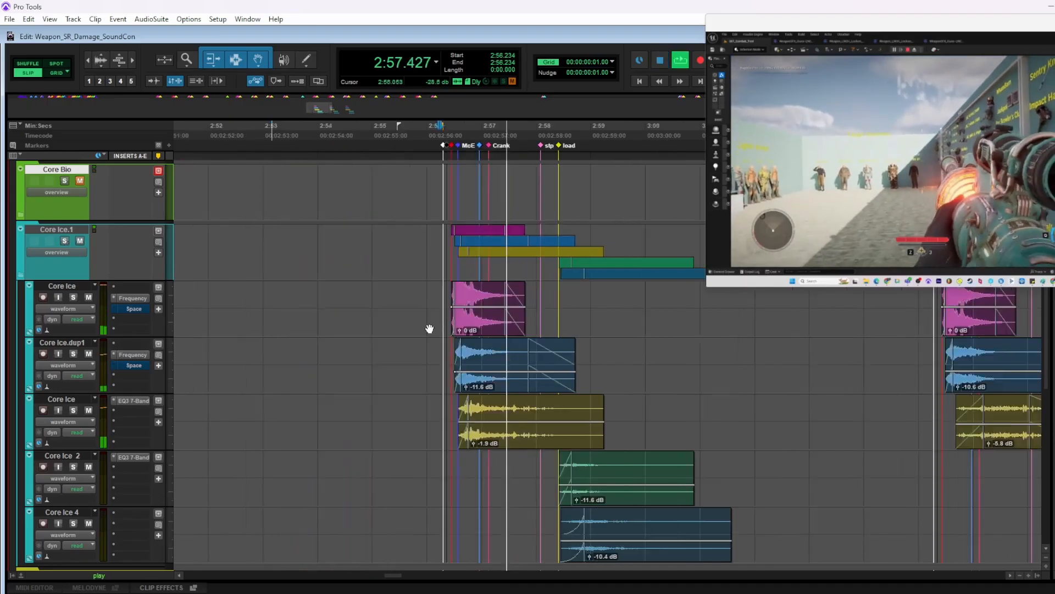
{"action": "scroll", "coordinate": [429, 321], "scroll_direction": "right", "scroll_amount": 3}
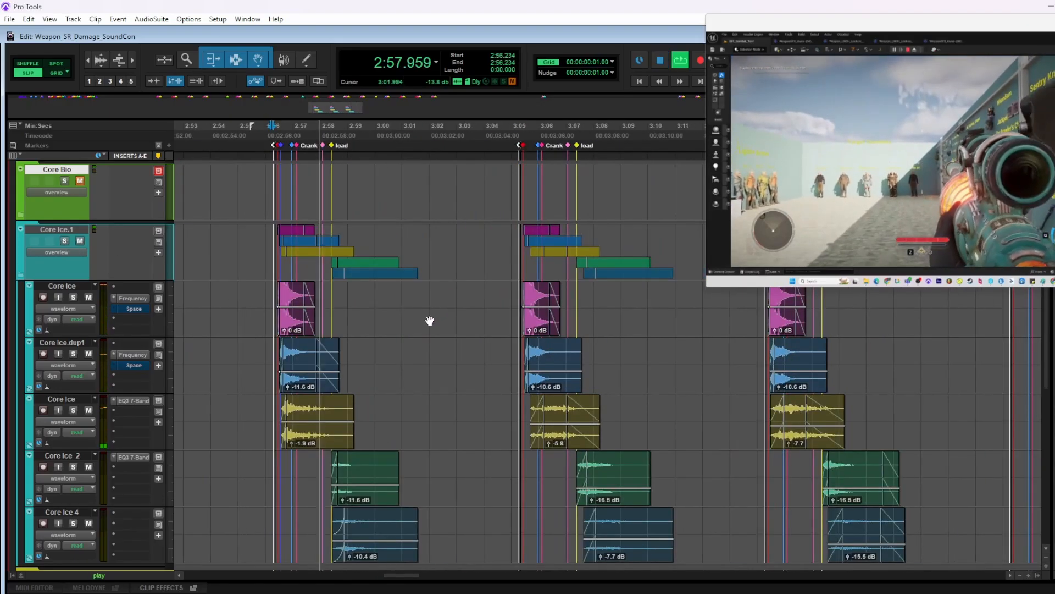
Play the second FROST shot in the full mix from 3:05.216
{"action": "key", "text": "space"}
{"action": "left_click", "coordinate": [517, 298]}
{"action": "key", "text": "space"}
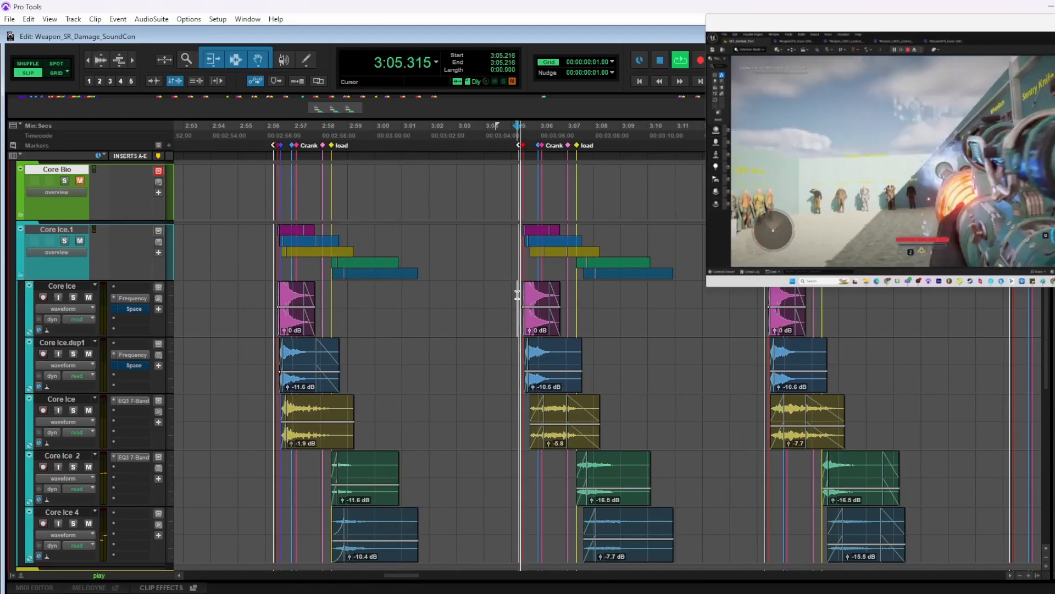
{"action": "scroll", "coordinate": [522, 297], "scroll_direction": "right", "scroll_amount": 3}
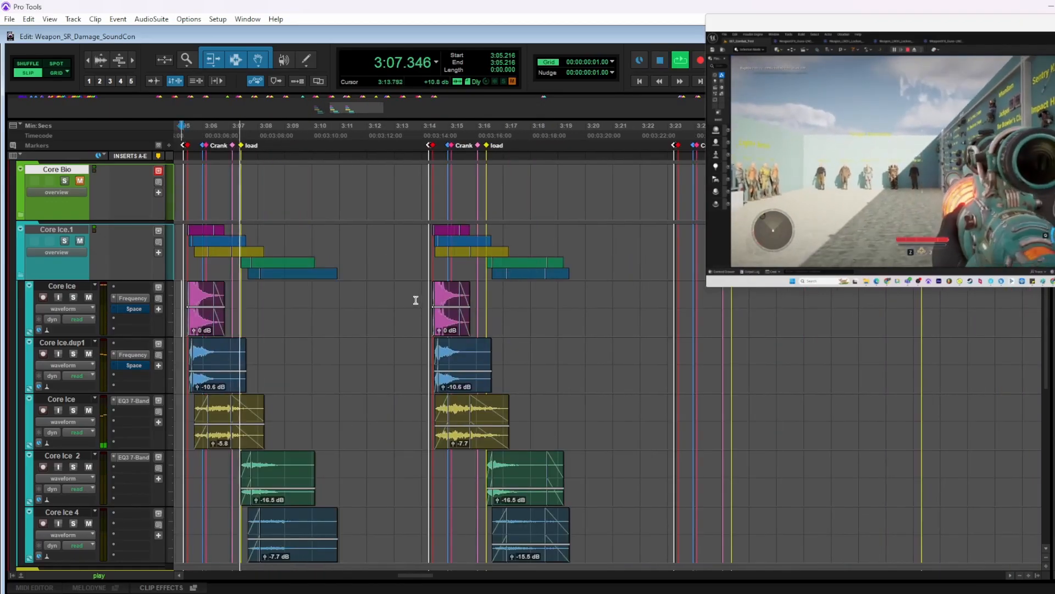
Solo Core Ice.1 and play the third FROST shot from 3:14.197
{"action": "left_click", "coordinate": [63, 241]}
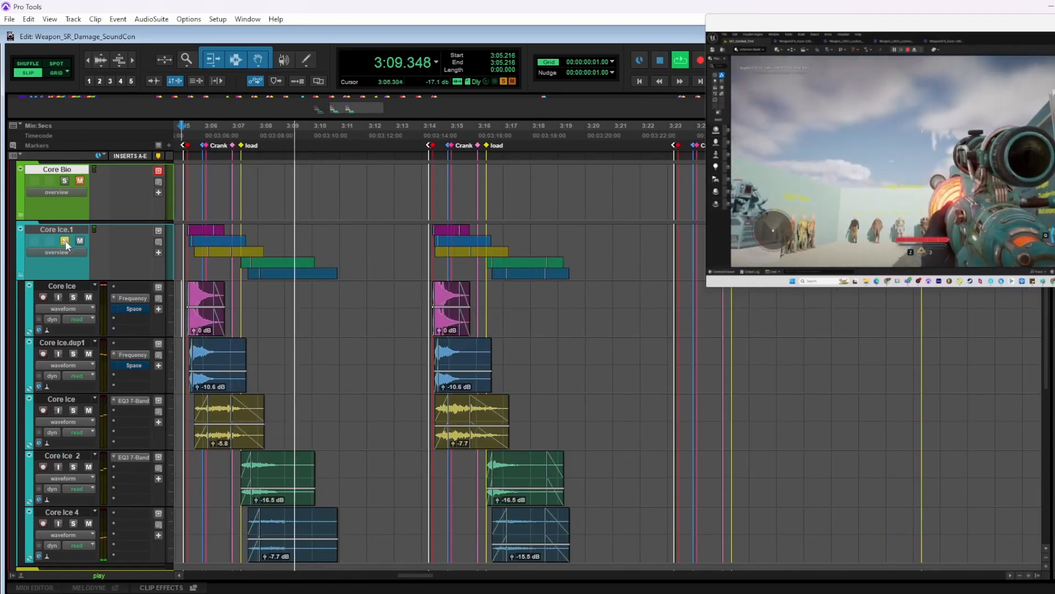
{"action": "left_click", "coordinate": [427, 289]}
{"action": "scroll", "coordinate": [511, 313], "scroll_direction": "right", "scroll_amount": 3}
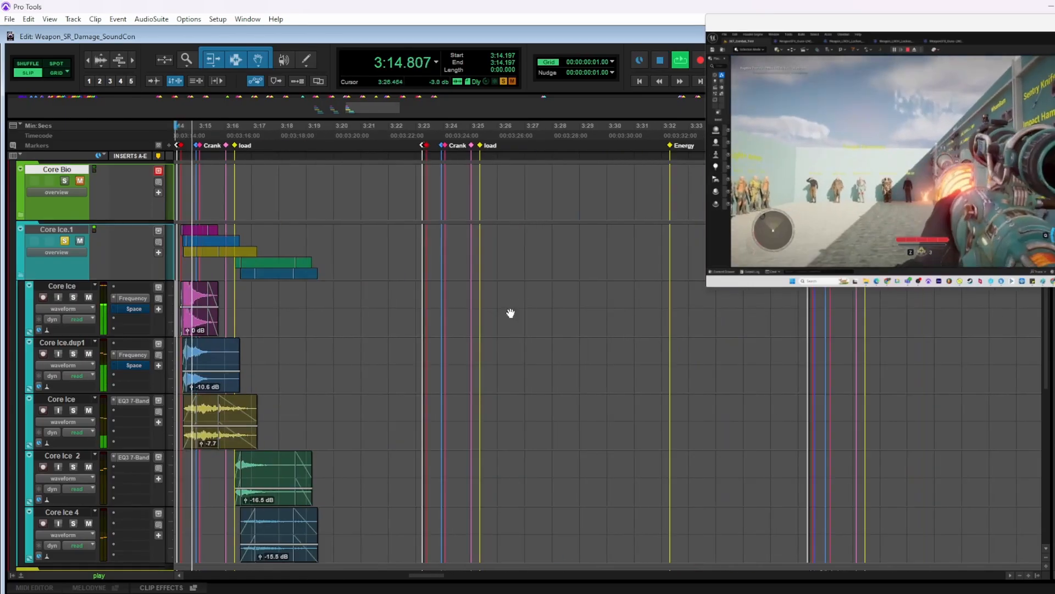
{"action": "key", "text": "r"}
Take Core Ice.1 out of solo, mute it and collapse its folder, ending playback
{"action": "left_click", "coordinate": [67, 242]}
{"action": "scroll", "coordinate": [67, 240], "scroll_direction": "down", "scroll_amount": 2}
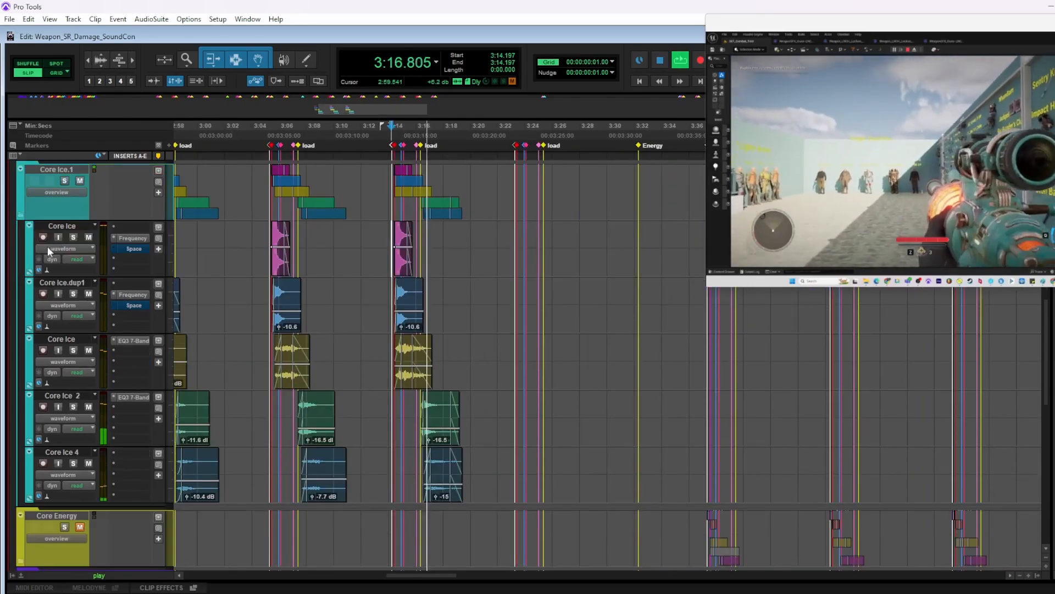
{"action": "left_click", "coordinate": [82, 181]}
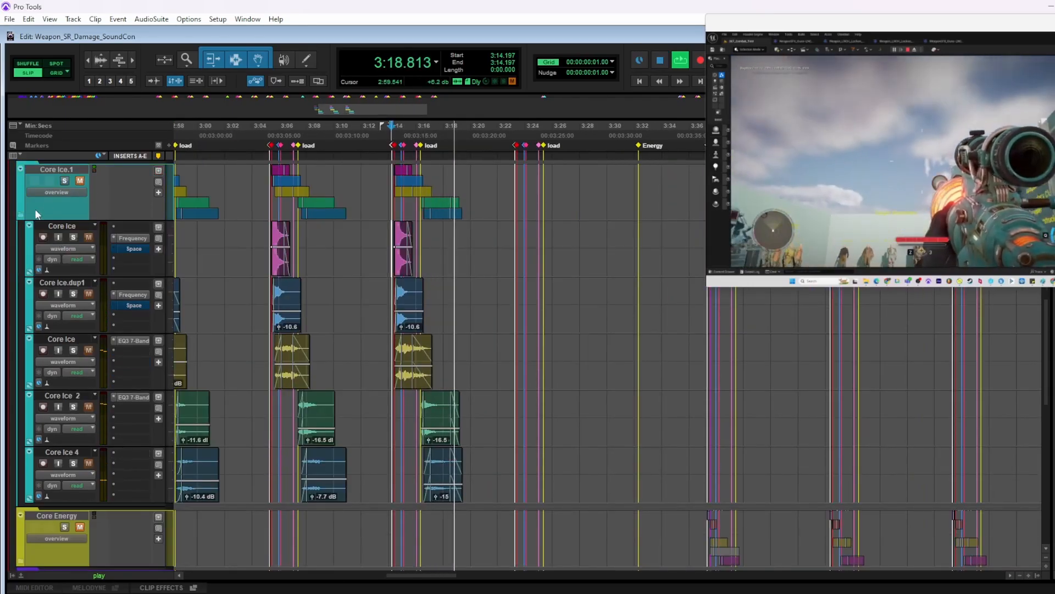
{"action": "left_click", "coordinate": [20, 214]}
{"action": "scroll", "coordinate": [223, 205], "scroll_direction": "down", "scroll_amount": 2}
{"action": "scroll", "coordinate": [223, 205], "scroll_direction": "up", "scroll_amount": 2}
{"action": "key", "text": "space"}
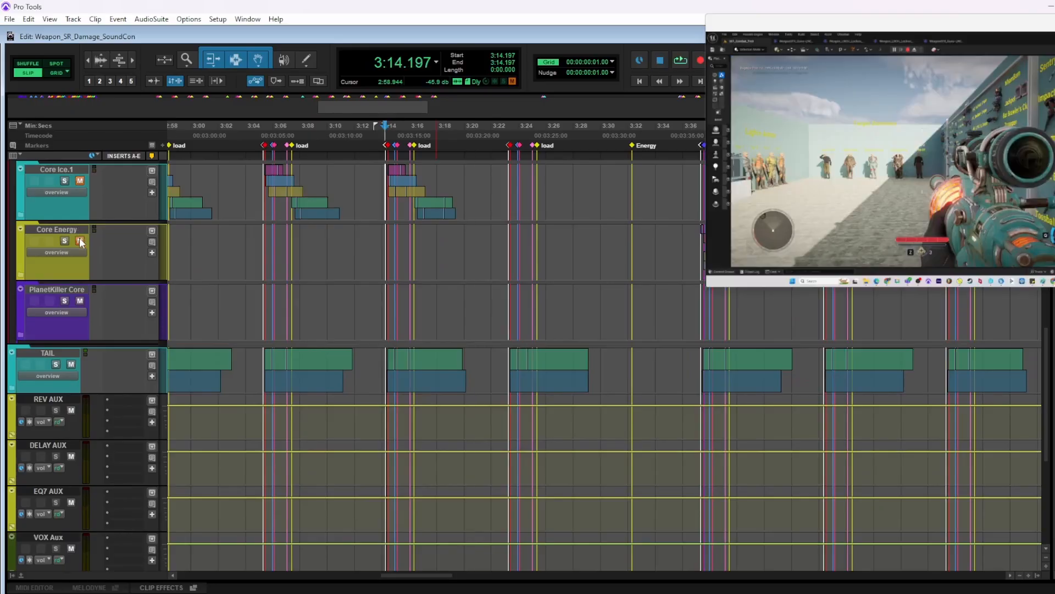
Unmute Core Energy and expand its folder, with the playback start at 3:37.045 before the first Energy shot
{"action": "left_click", "coordinate": [80, 240]}
{"action": "scroll", "coordinate": [462, 329], "scroll_direction": "up", "scroll_amount": 1}
{"action": "scroll", "coordinate": [486, 332], "scroll_direction": "right", "scroll_amount": 5}
{"action": "left_click", "coordinate": [443, 293]}
{"action": "key", "text": "ctrl+bracketright"}
{"action": "key", "text": "ctrl+bracketright"}
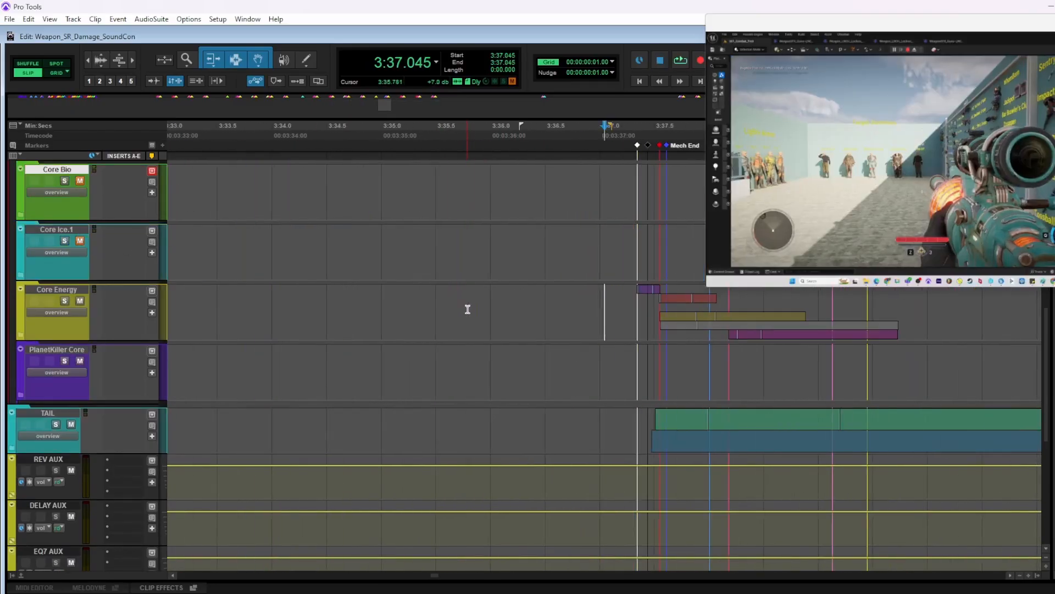
{"action": "left_click", "coordinate": [22, 333]}
{"action": "scroll", "coordinate": [141, 318], "scroll_direction": "down", "scroll_amount": 1}
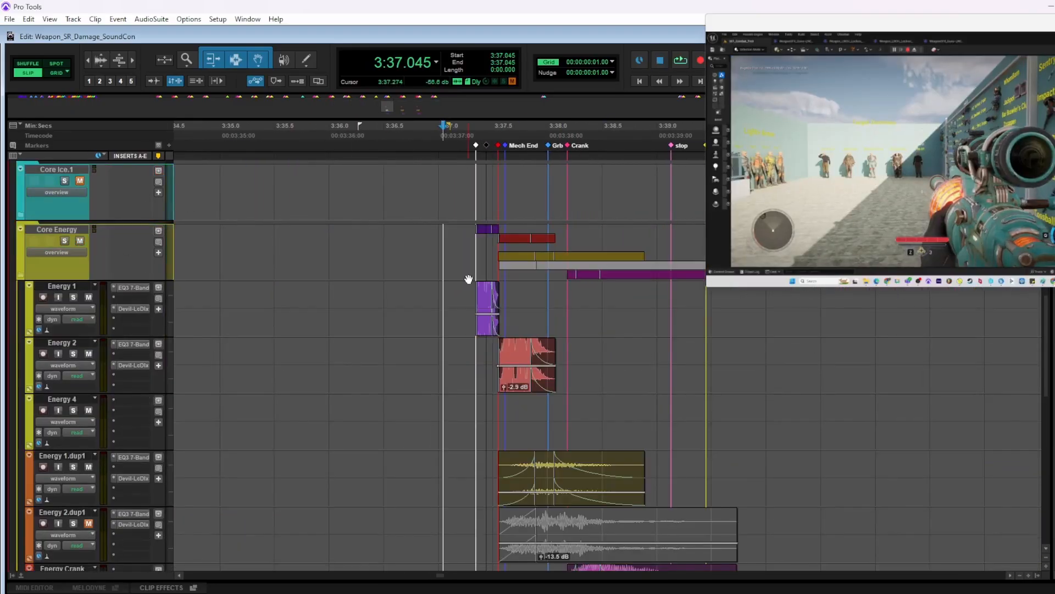
Play the first Energy shot in the full mix from 3:37.274
{"action": "left_click", "coordinate": [467, 281]}
{"action": "key", "text": "space"}
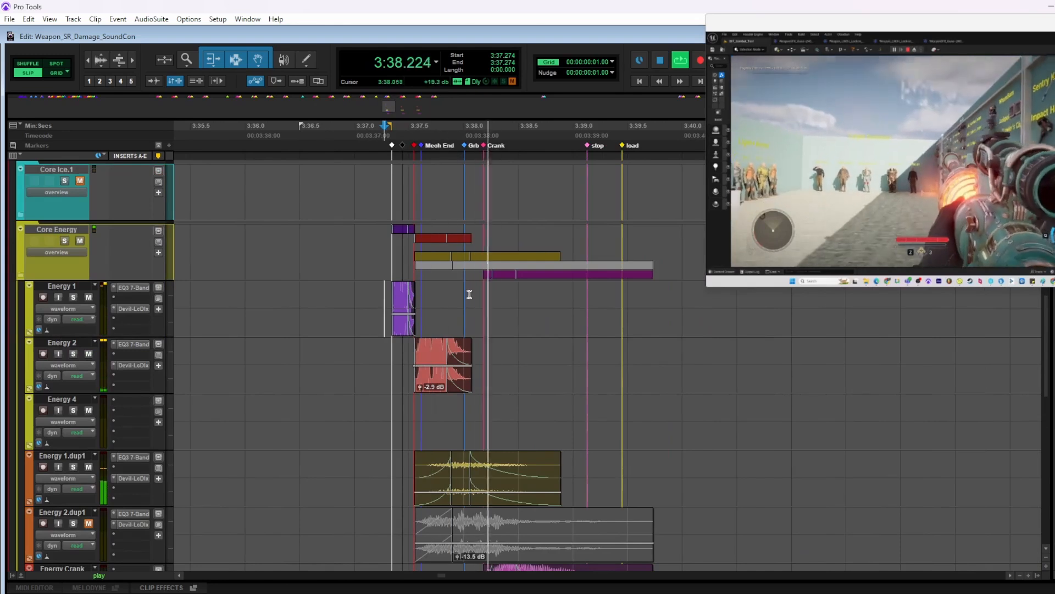
{"action": "key", "text": "ctrl+bracketleft"}
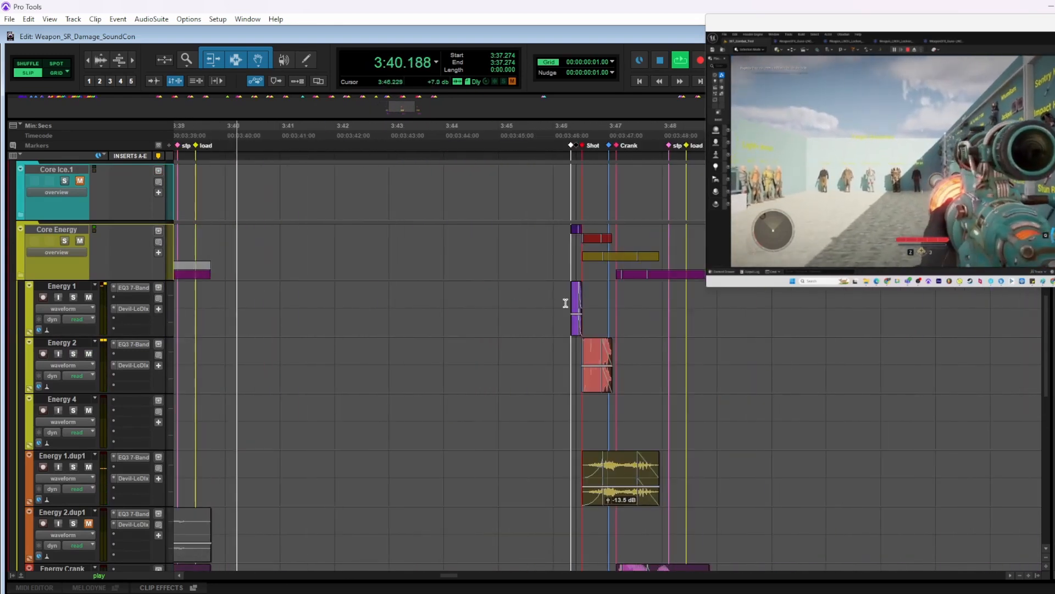
Play the second Energy shot in the full mix from 3:46.197
{"action": "key", "text": "space"}
{"action": "left_click", "coordinate": [564, 300]}
{"action": "key", "text": "space"}
{"action": "scroll", "coordinate": [560, 297], "scroll_direction": "right", "scroll_amount": 3}
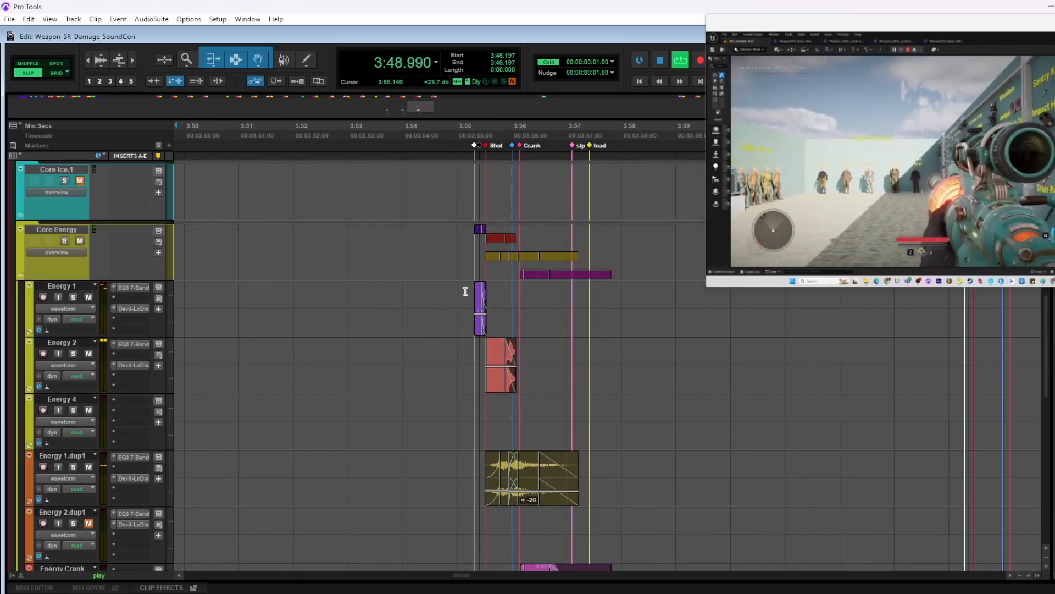
Mute Core Energy and play the third Energy shot from 3:55.125 without its energy layers
{"action": "key", "text": "space"}
{"action": "left_click", "coordinate": [463, 291]}
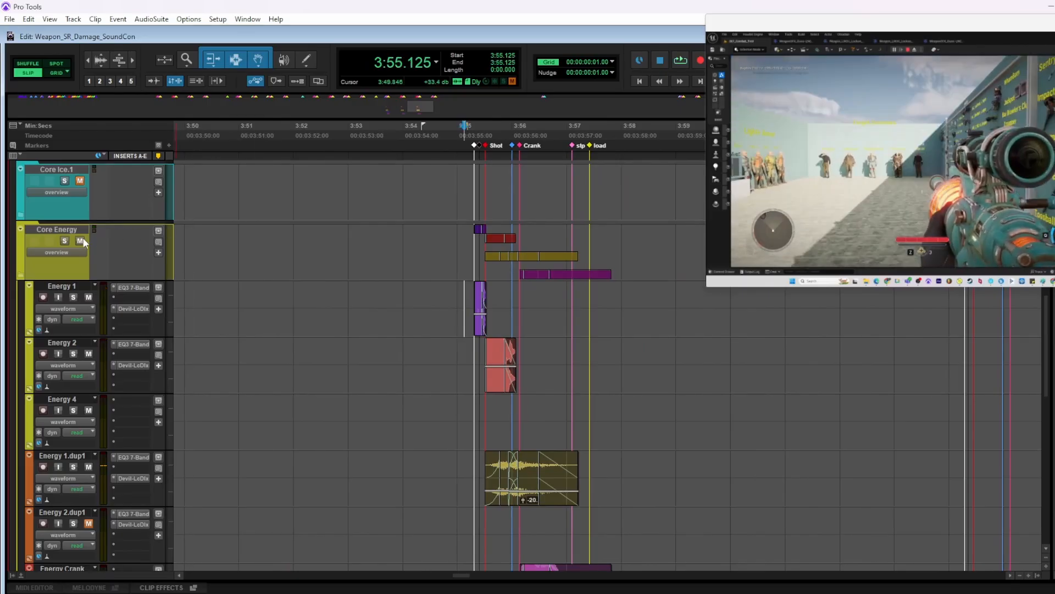
{"action": "left_click", "coordinate": [80, 241]}
{"action": "key", "text": "space"}
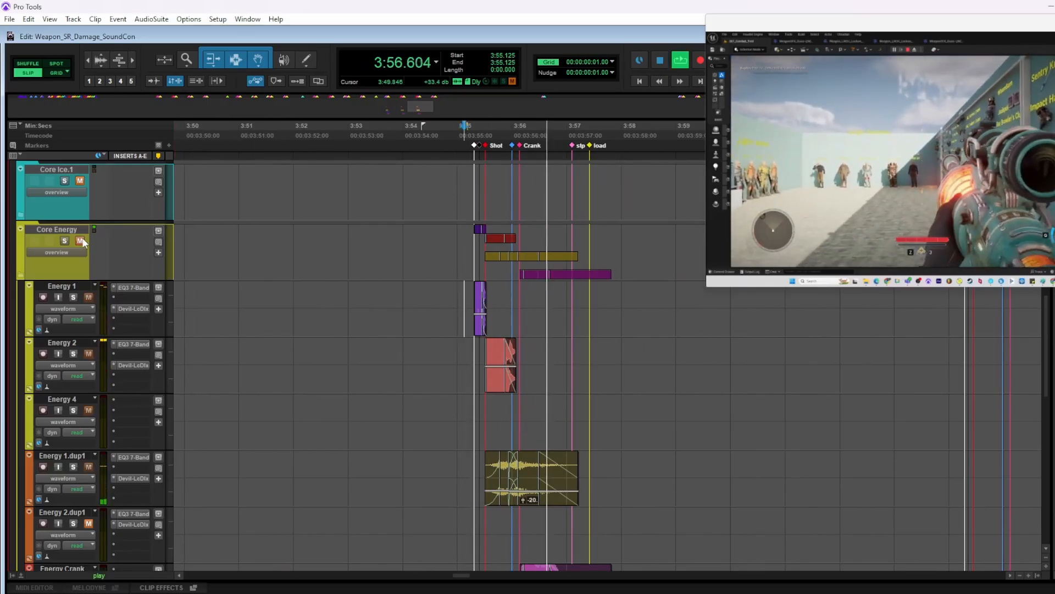
{"action": "key", "text": "space"}
Unmute and solo Core Energy, and audition the third Energy shot's layers on their own from 3:55.125
{"action": "left_click", "coordinate": [64, 241]}
{"action": "key", "text": "space"}
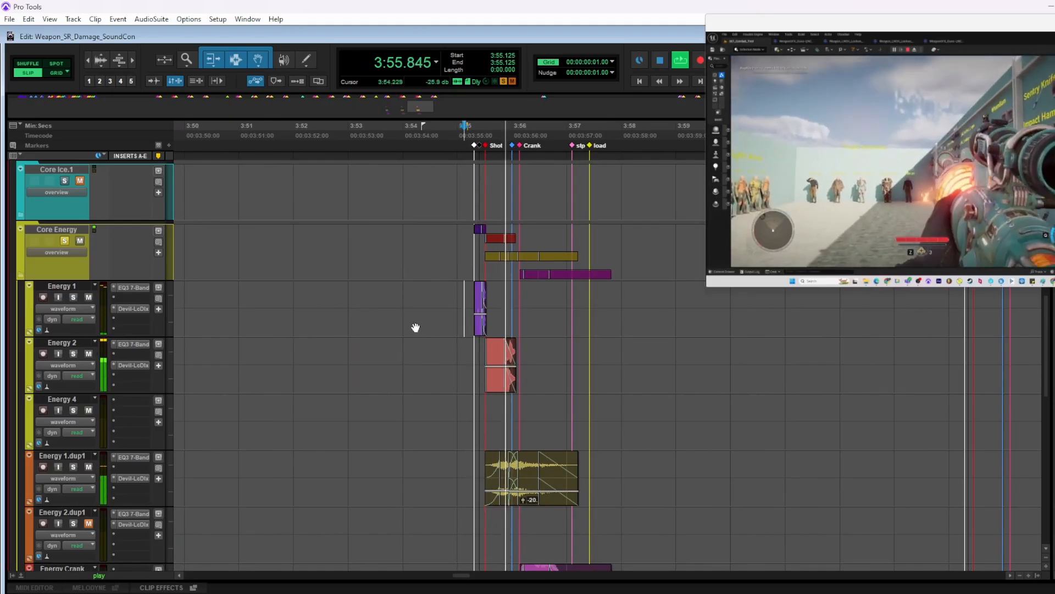
{"action": "scroll", "coordinate": [415, 327], "scroll_direction": "down", "scroll_amount": 1}
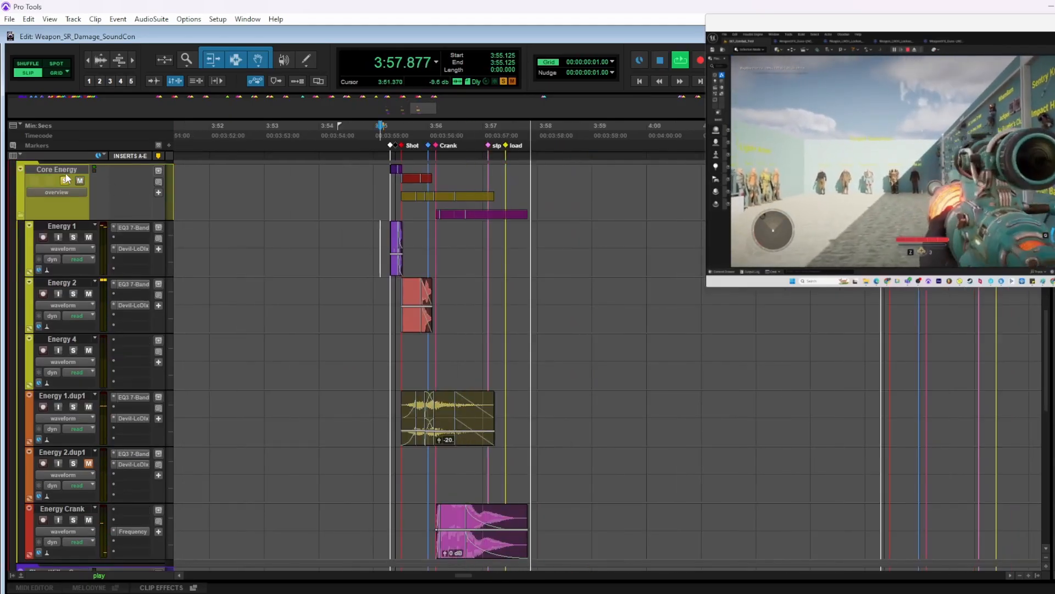
{"action": "key", "text": "space"}
Take Core Energy out of solo and play the third Energy shot in the full mix from 3:55.125
{"action": "key", "text": "space"}
{"action": "key", "text": "space"}
{"action": "left_click", "coordinate": [63, 181]}
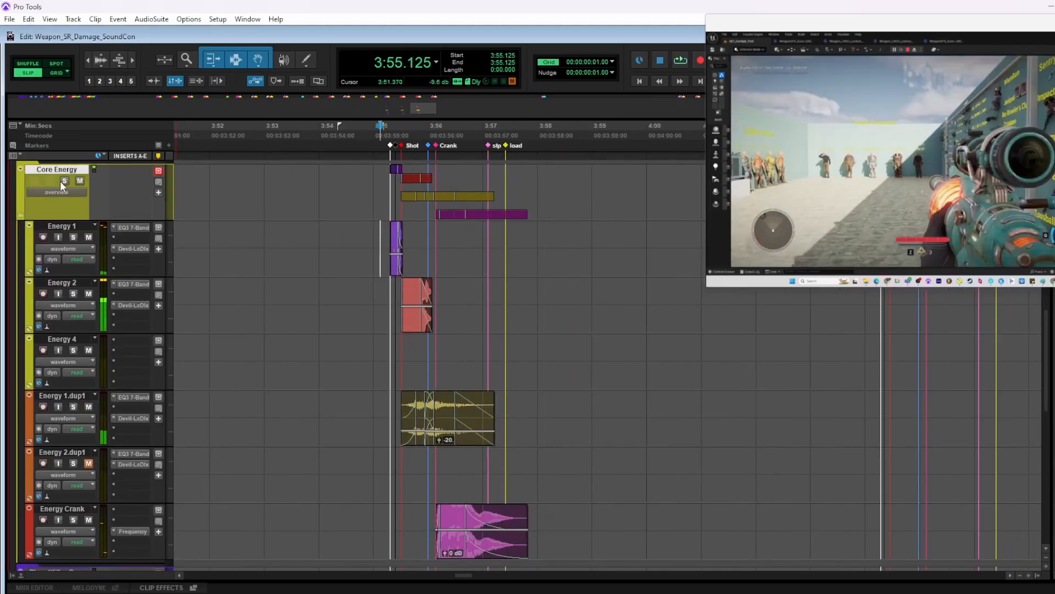
{"action": "key", "text": "space"}
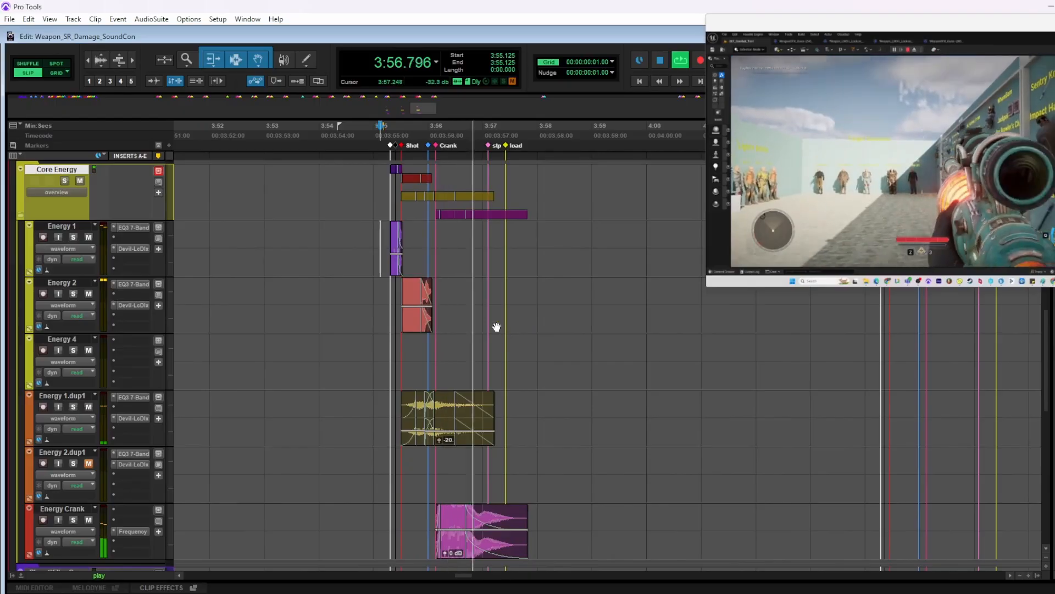
{"action": "scroll", "coordinate": [138, 227], "scroll_direction": "up", "scroll_amount": 2}
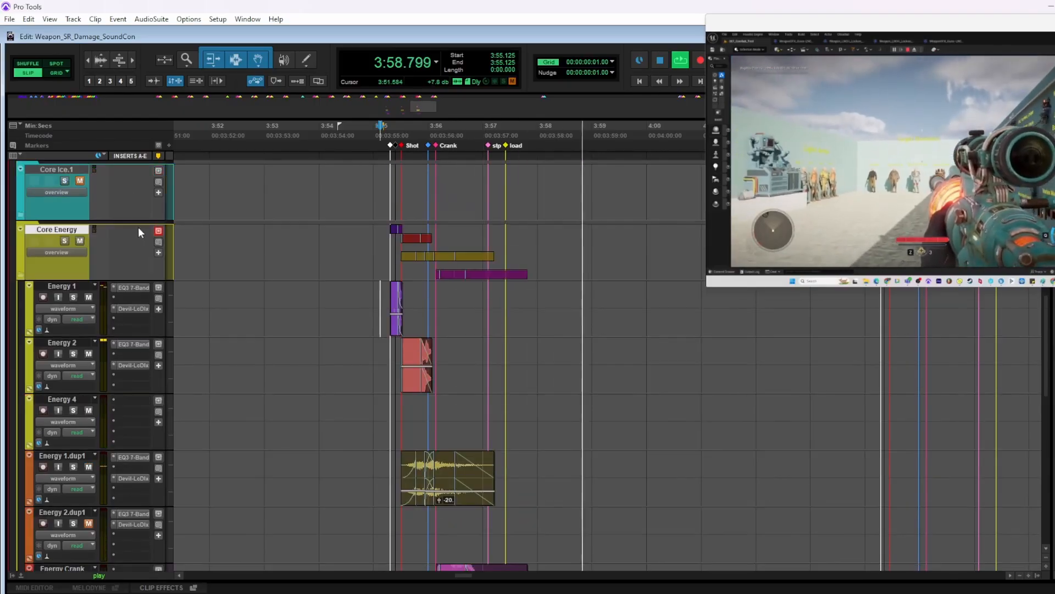
{"action": "key", "text": "space"}
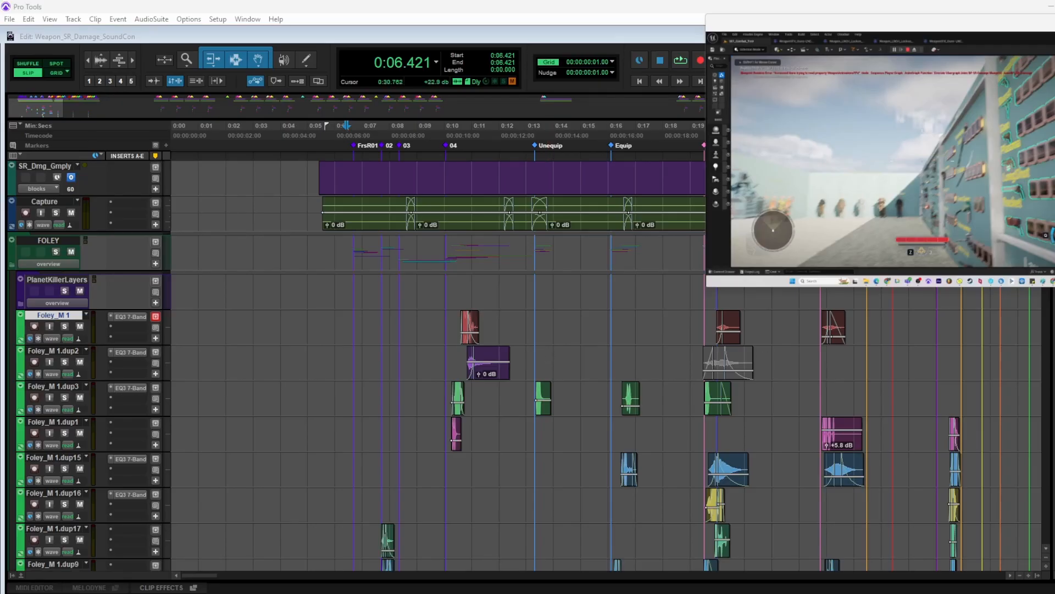
Play the First Raise foley from 0:06.549 while looking over the clips on the Foley tracks
{"action": "key", "text": "space"}
{"action": "key", "text": "t"}
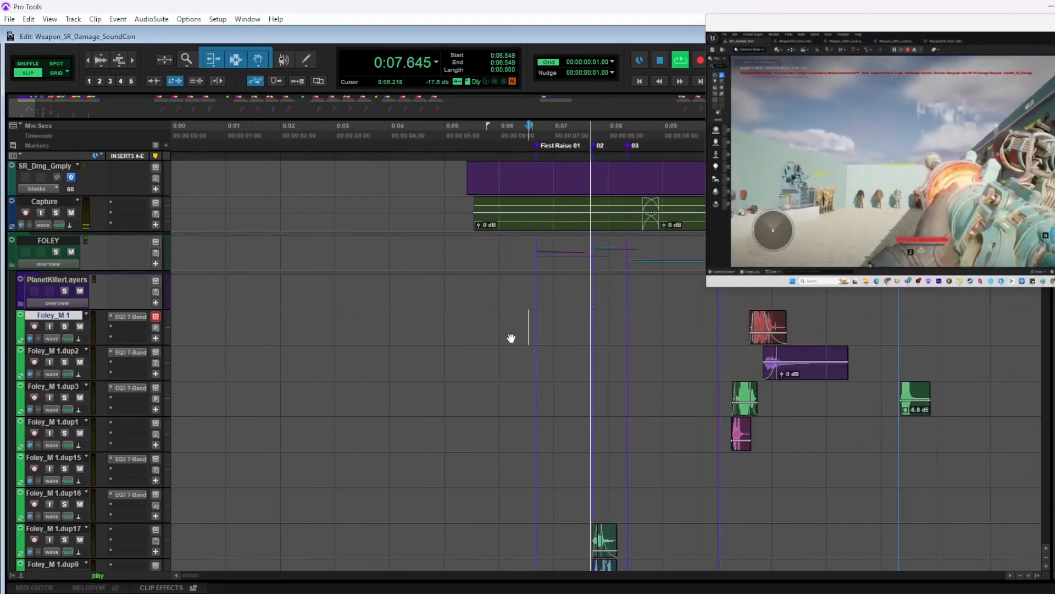
{"action": "scroll", "coordinate": [495, 340], "scroll_direction": "right", "scroll_amount": 3}
{"action": "scroll", "coordinate": [472, 343], "scroll_direction": "down", "scroll_amount": 10}
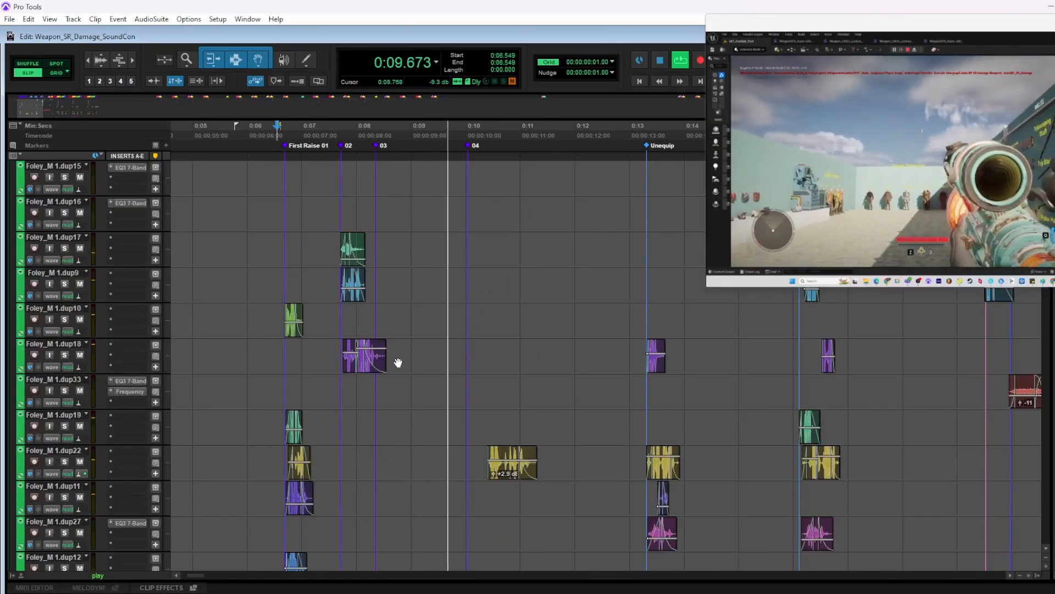
{"action": "scroll", "coordinate": [350, 354], "scroll_direction": "down", "scroll_amount": 2}
{"action": "scroll", "coordinate": [400, 367], "scroll_direction": "up", "scroll_amount": 1}
{"action": "key", "text": "space"}
Select the First Raise foley clips from 0:06.517 to 0:08.725, solo their tracks and play the selection
{"action": "left_click_drag", "start_coordinate": [275, 211], "coordinate": [397, 417]}
{"action": "key", "text": "shift+s"}
{"action": "key", "text": "t"}
{"action": "key", "text": "space"}
{"action": "scroll", "coordinate": [572, 345], "scroll_direction": "down", "scroll_amount": 2}
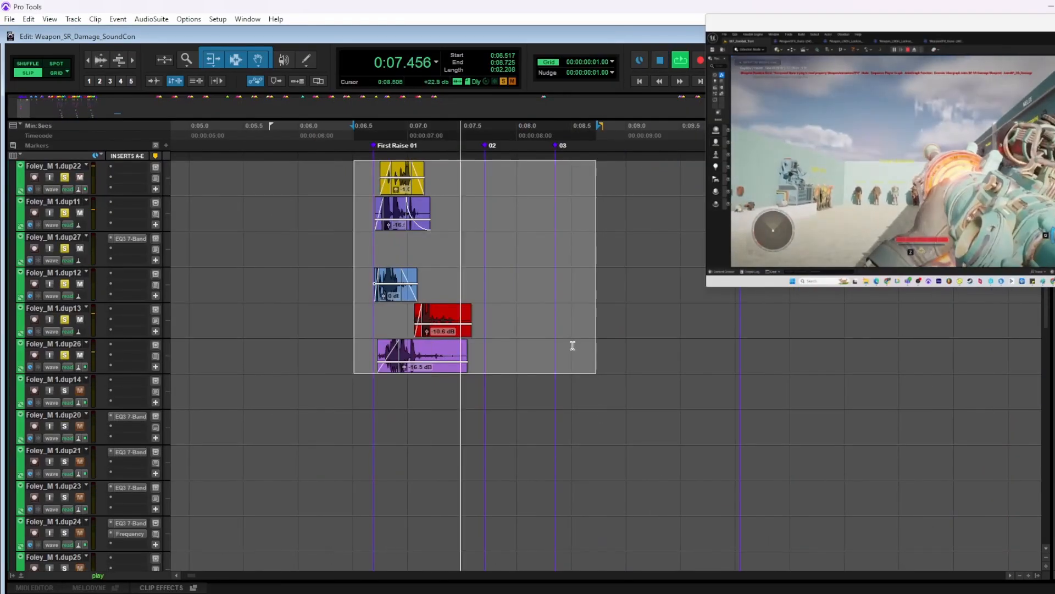
{"action": "key", "text": "space"}
Solo and audition the Crank folder's clips from 0:09.898 to 0:11.914, and the lower group of clips from 0:08.112 to 0:11.536
{"action": "scroll", "coordinate": [537, 407], "scroll_direction": "down", "scroll_amount": 8}
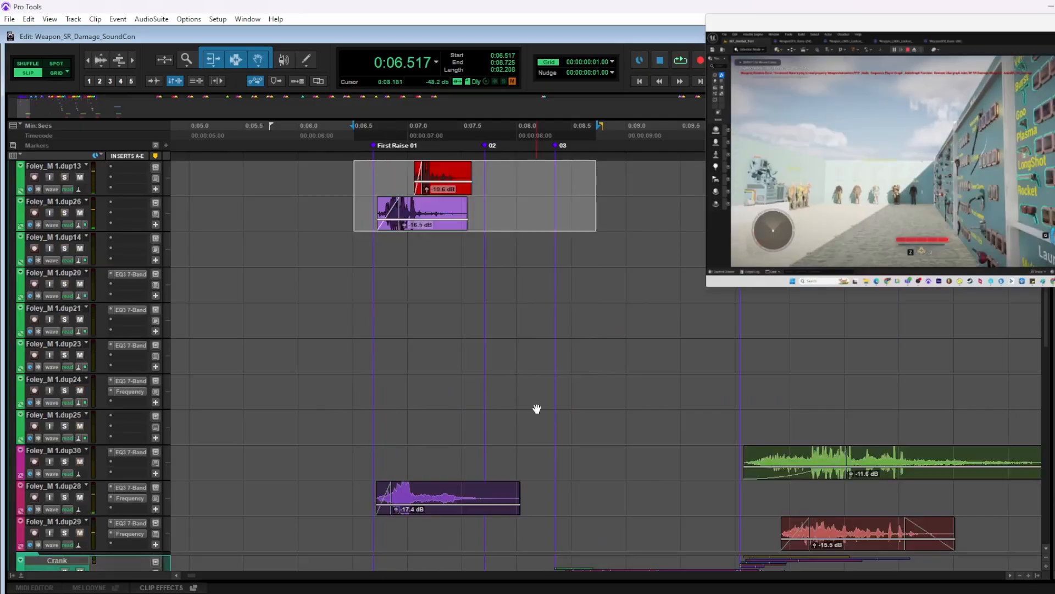
{"action": "scroll", "coordinate": [611, 372], "scroll_direction": "right", "scroll_amount": 3}
{"action": "key", "text": "space"}
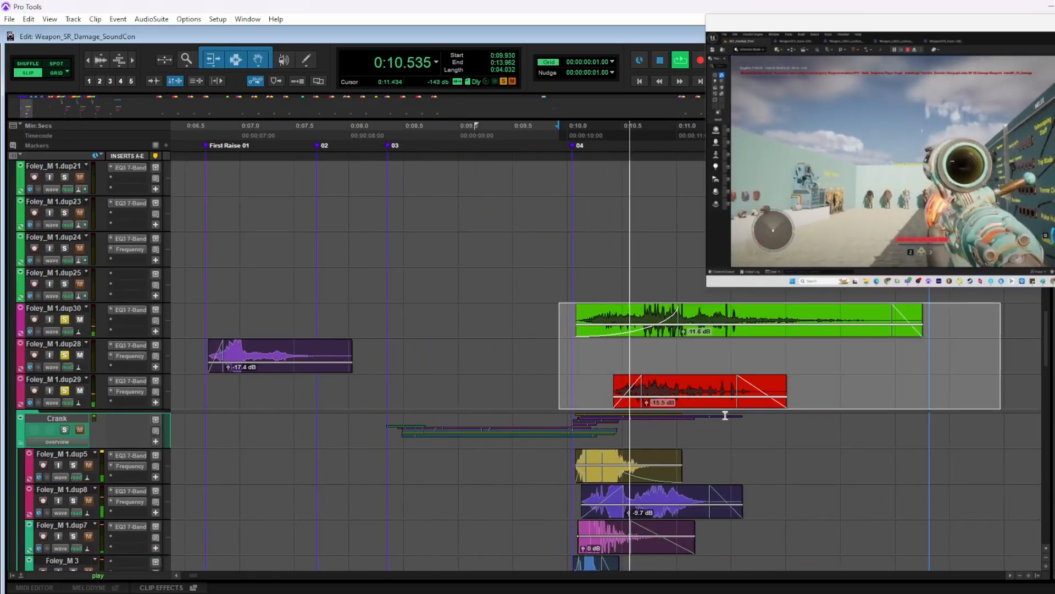
{"action": "scroll", "coordinate": [705, 394], "scroll_direction": "down", "scroll_amount": 1}
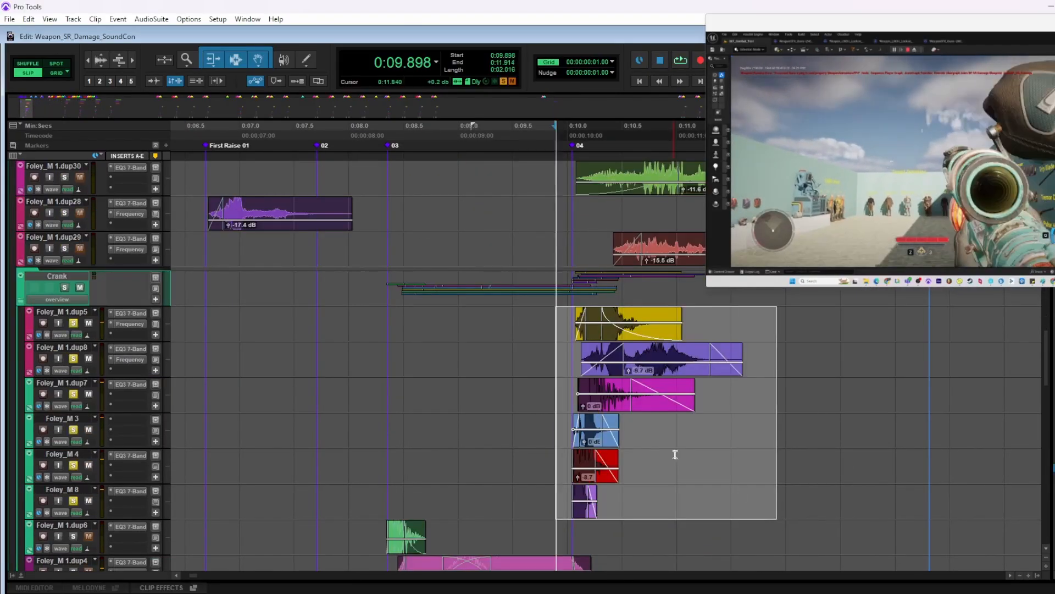
{"action": "key", "text": "space"}
{"action": "scroll", "coordinate": [675, 454], "scroll_direction": "down", "scroll_amount": 2}
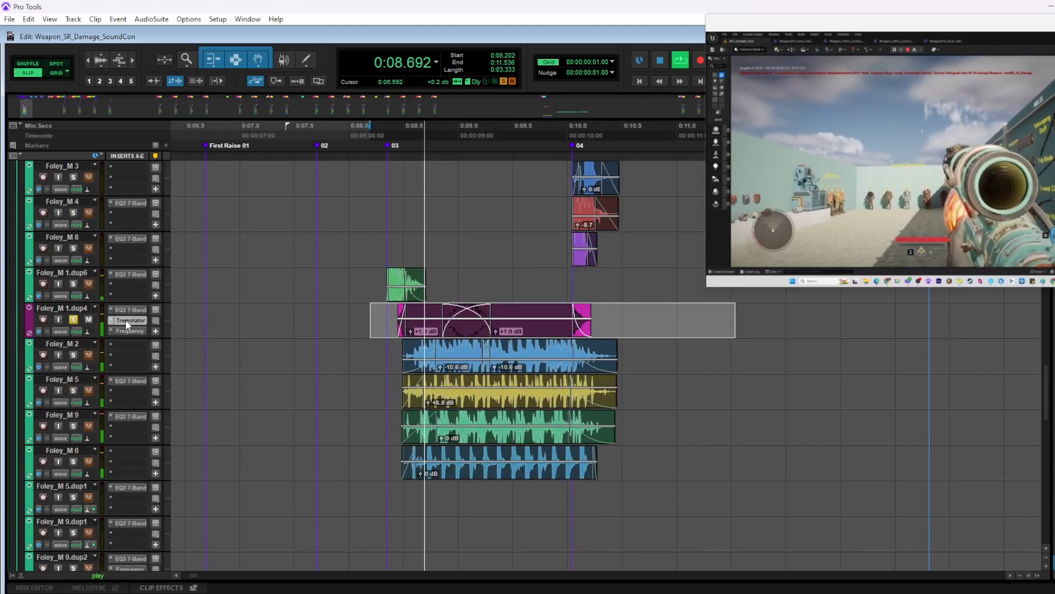
Open the Tremolator insert on Foley_M 1.dup4 and play the soloed track from 0:08.202 with its inserts bypassed
{"action": "left_click", "coordinate": [127, 320]}
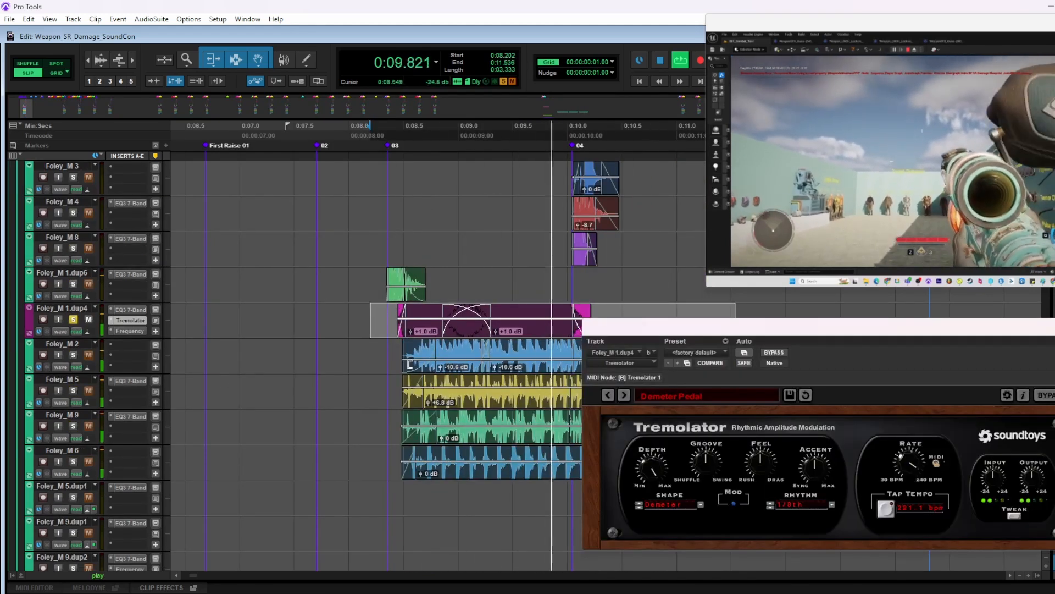
{"action": "key", "text": "space"}
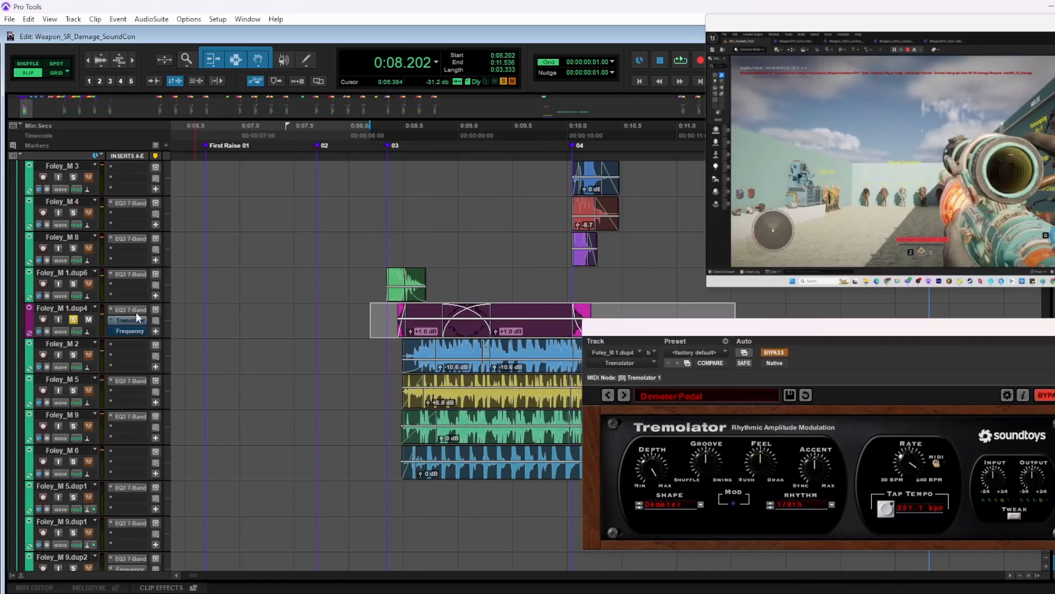
{"action": "key", "text": "space"}
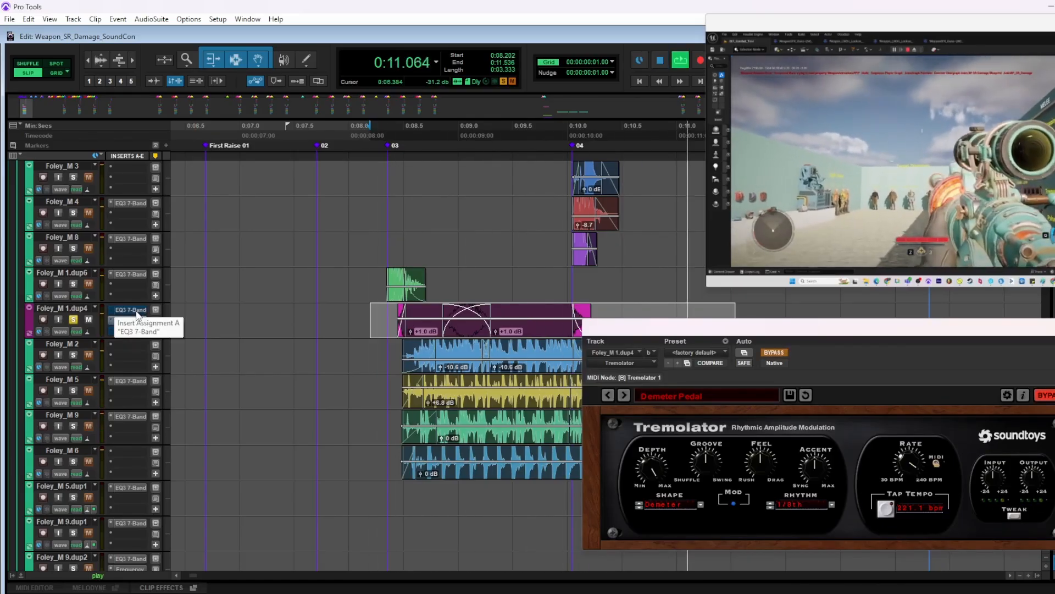
Reactivate the EQ3 7-Band, Tremolator and Frequency inserts on Foley_M 1.dup4 to hear the processed crank sound
{"action": "left_click", "coordinate": [137, 311], "text": "ctrl"}
{"action": "left_click", "coordinate": [136, 321], "text": "ctrl"}
{"action": "left_click", "coordinate": [137, 330], "text": "ctrl"}
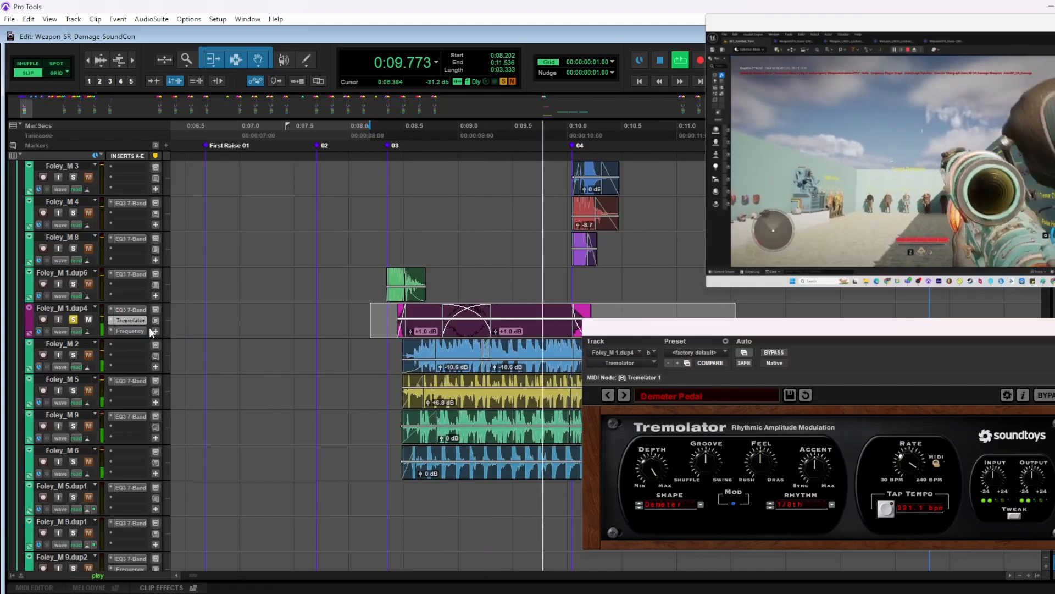
Take Foley_M 1.dup4 out of solo and play the First Raise foley mix from 0:08.320
{"action": "left_click", "coordinate": [74, 320]}
{"action": "key", "text": "space"}
{"action": "left_click", "coordinate": [369, 354]}
{"action": "key", "text": "space"}
{"action": "key", "text": "r"}
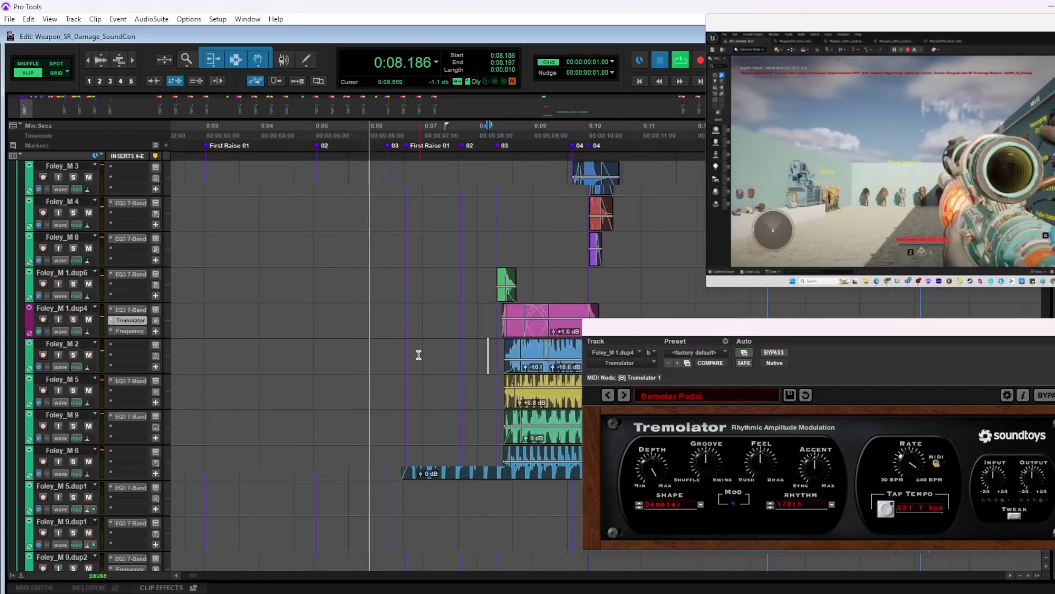
{"action": "key", "text": "space"}
{"action": "left_click", "coordinate": [495, 348]}
{"action": "key", "text": "space"}
{"action": "key", "text": "r"}
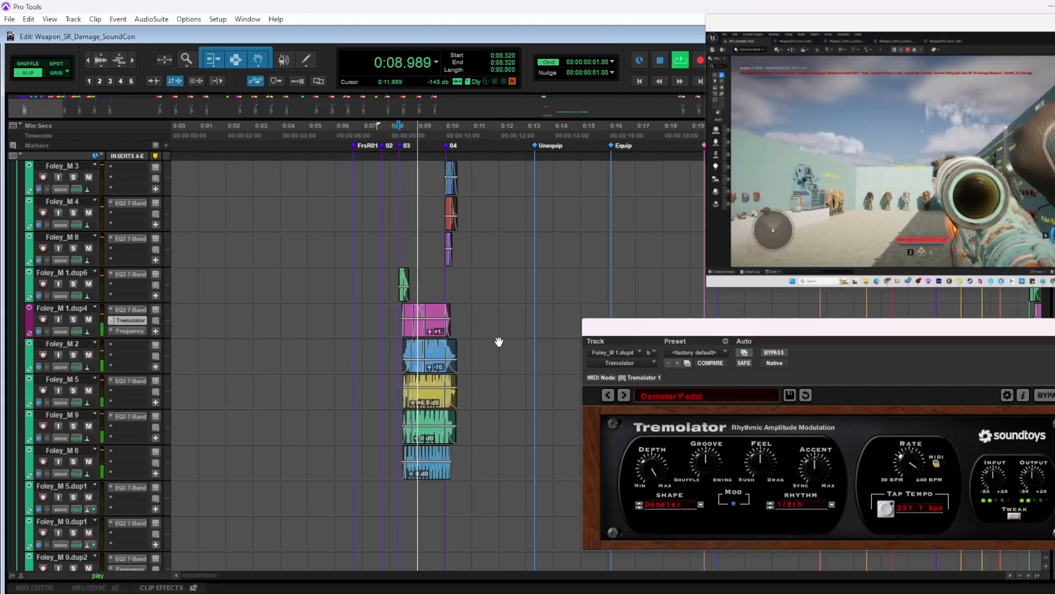
{"action": "scroll", "coordinate": [500, 333], "scroll_direction": "up", "scroll_amount": 4}
{"action": "scroll", "coordinate": [478, 324], "scroll_direction": "right", "scroll_amount": 3}
{"action": "scroll", "coordinate": [435, 330], "scroll_direction": "up", "scroll_amount": 3}
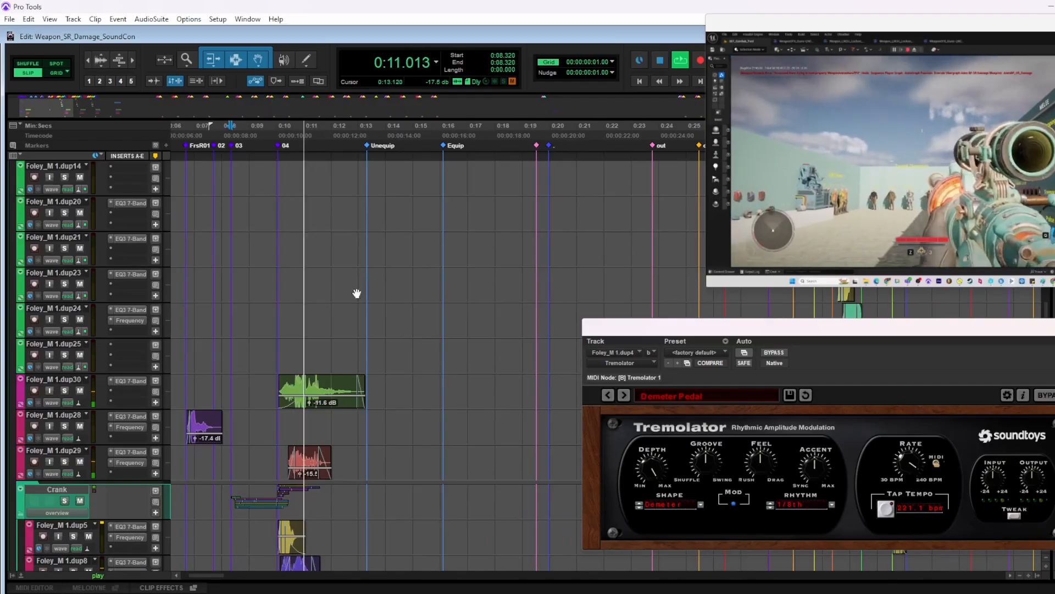
Play the foley from 0:13.312 through the Unequip, Equip and aiming sections, and close the Tremolator window
{"action": "left_click", "coordinate": [367, 275]}
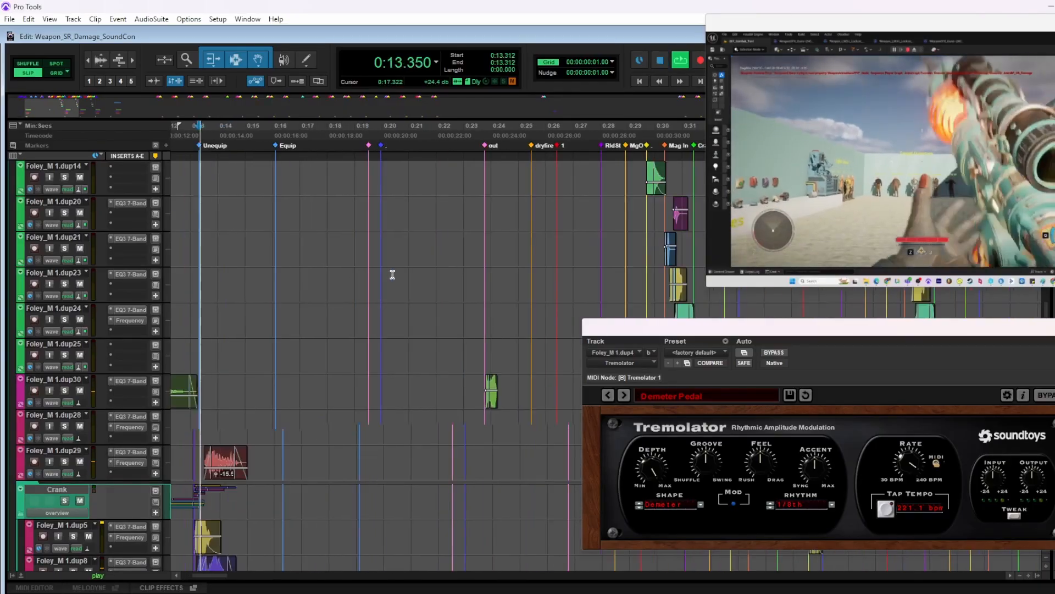
{"action": "scroll", "coordinate": [385, 283], "scroll_direction": "right", "scroll_amount": 2}
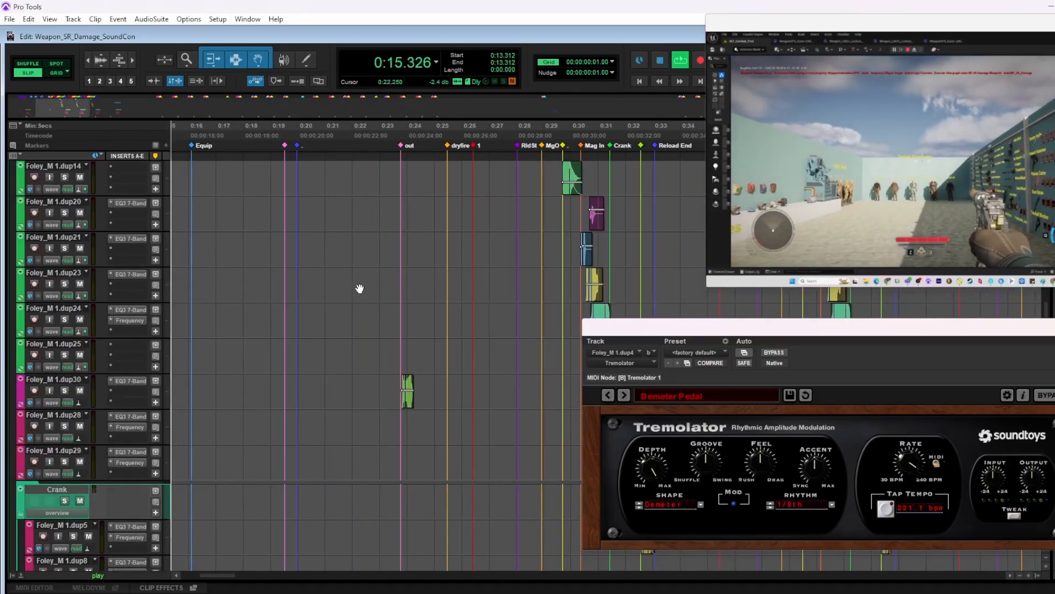
{"action": "scroll", "coordinate": [360, 288], "scroll_direction": "right", "scroll_amount": 2}
{"action": "scroll", "coordinate": [374, 299], "scroll_direction": "left", "scroll_amount": 3}
{"action": "scroll", "coordinate": [427, 313], "scroll_direction": "up", "scroll_amount": 1}
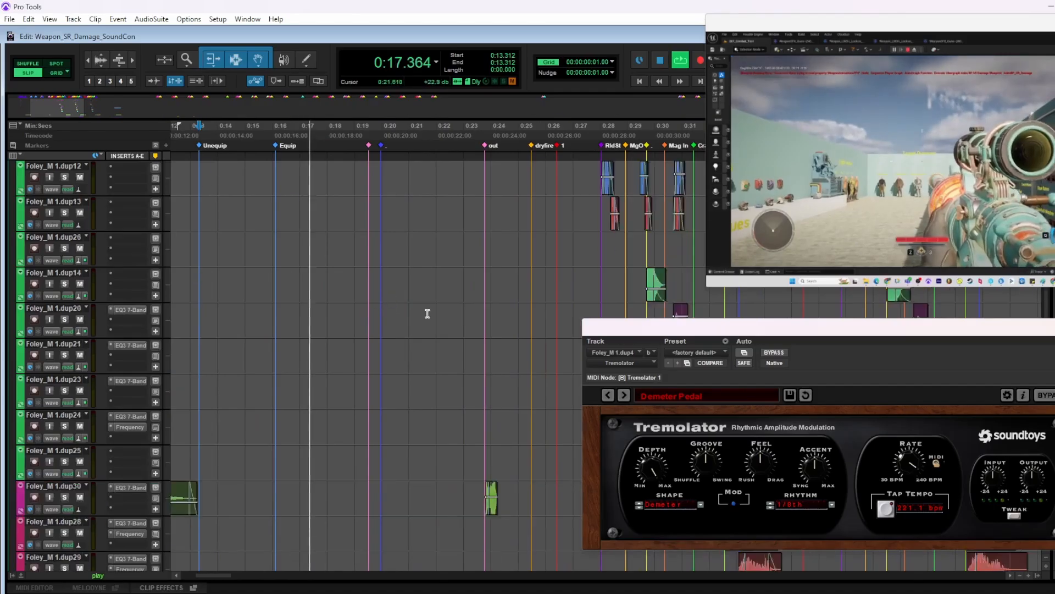
{"action": "scroll", "coordinate": [429, 316], "scroll_direction": "up", "scroll_amount": 3}
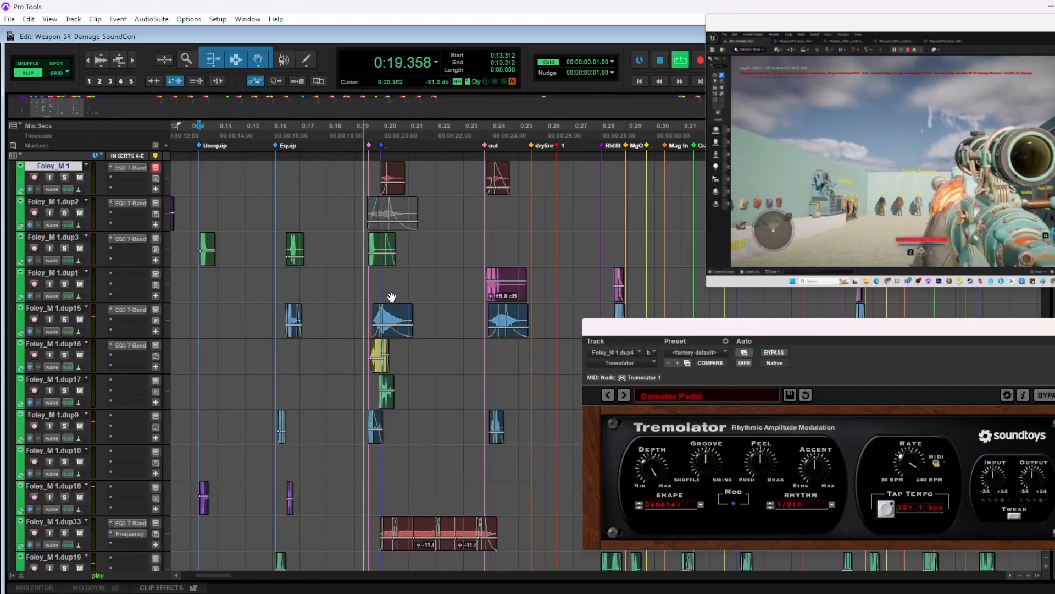
{"action": "scroll", "coordinate": [407, 318], "scroll_direction": "up", "scroll_amount": 1}
{"action": "scroll", "coordinate": [404, 321], "scroll_direction": "right", "scroll_amount": 2}
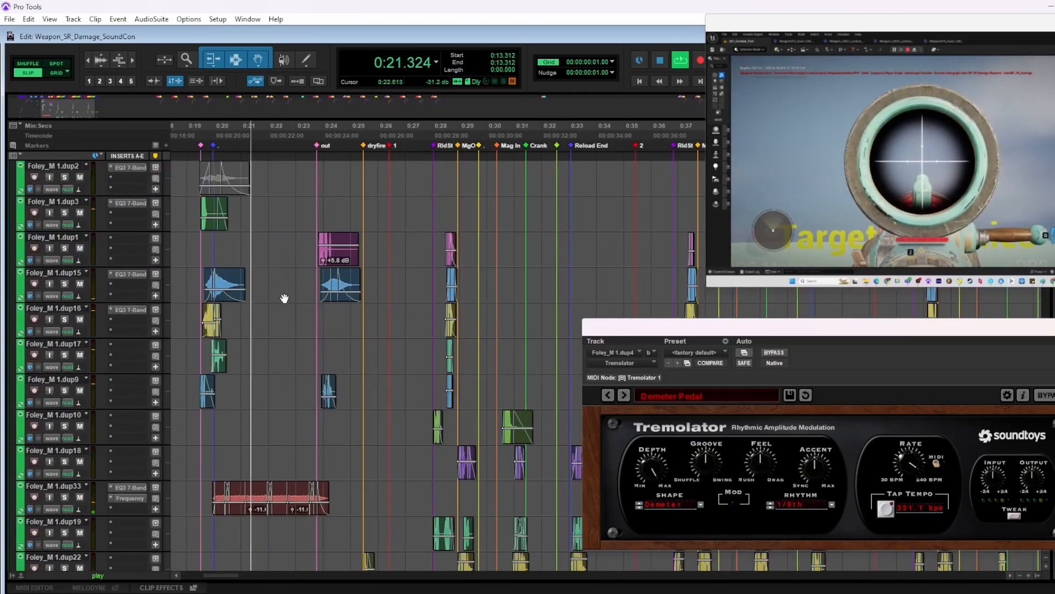
{"action": "scroll", "coordinate": [302, 289], "scroll_direction": "down", "scroll_amount": 2}
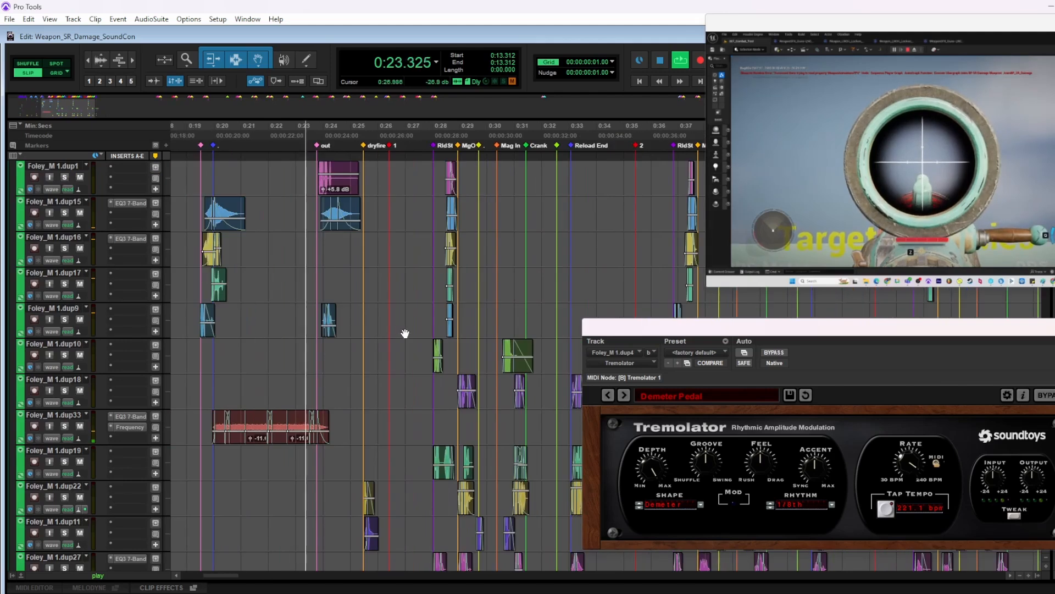
{"action": "left_click", "coordinate": [1052, 326]}
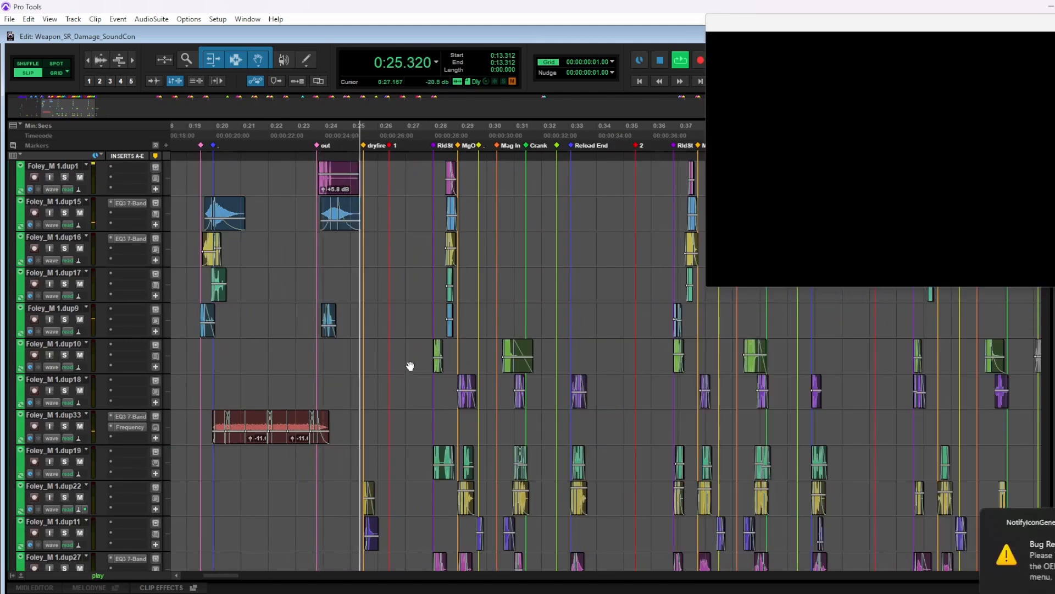
Play the reload foley from 0:27.946, just before the Reload Start marker
{"action": "left_click", "coordinate": [432, 393]}
{"action": "scroll", "coordinate": [430, 349], "scroll_direction": "up", "scroll_amount": 2}
{"action": "scroll", "coordinate": [422, 343], "scroll_direction": "right", "scroll_amount": 2}
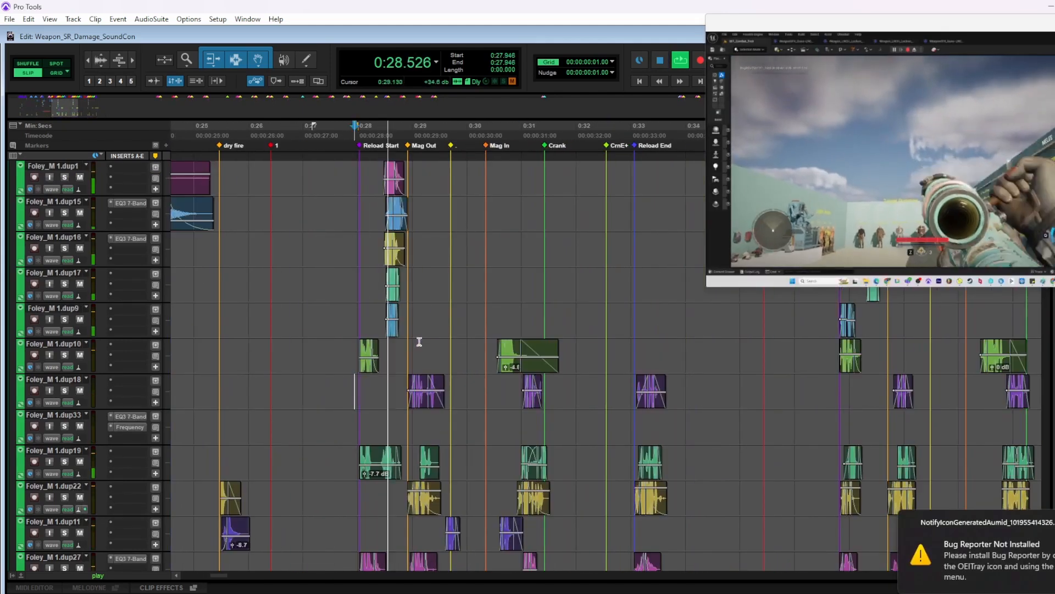
{"action": "scroll", "coordinate": [385, 263], "scroll_direction": "up", "scroll_amount": 1}
{"action": "key", "text": "space"}
Solo and play the reload clips on Foley_M 1.dup1 through dup17 from 0:28.405 to 0:29.717, and clear the solo
{"action": "left_click_drag", "start_coordinate": [379, 215], "coordinate": [452, 336]}
{"action": "key", "text": "shift+s"}
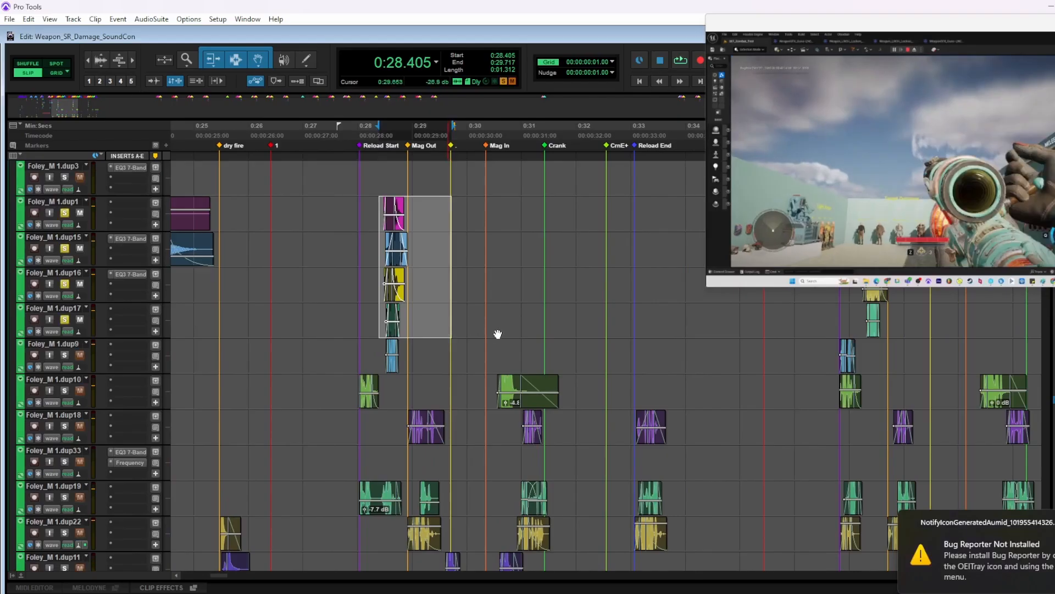
{"action": "key", "text": "t"}
{"action": "key", "text": "space"}
{"action": "scroll", "coordinate": [517, 308], "scroll_direction": "right", "scroll_amount": 2}
{"action": "key", "text": "space"}
{"action": "key", "text": "shift+s"}
Select the Mag Out clips on Foley_M 1.dup18 through dup22 from 0:28.725 to 0:29.872, solo their tracks and play them
{"action": "scroll", "coordinate": [388, 405], "scroll_direction": "down", "scroll_amount": 1}
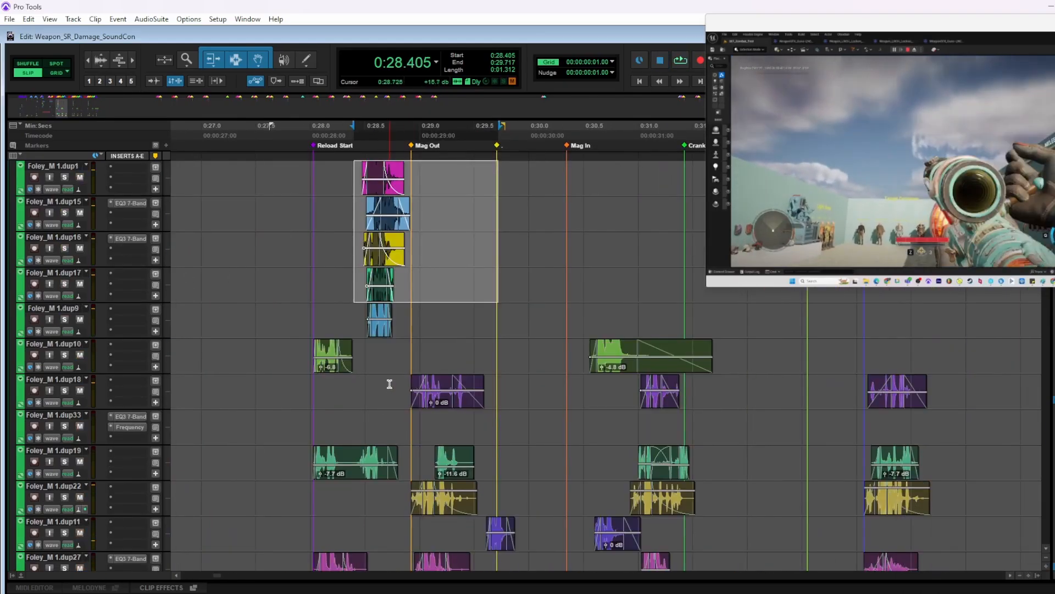
{"action": "left_click_drag", "start_coordinate": [389, 385], "coordinate": [515, 492]}
{"action": "key", "text": "space"}
{"action": "scroll", "coordinate": [512, 462], "scroll_direction": "down", "scroll_amount": 1}
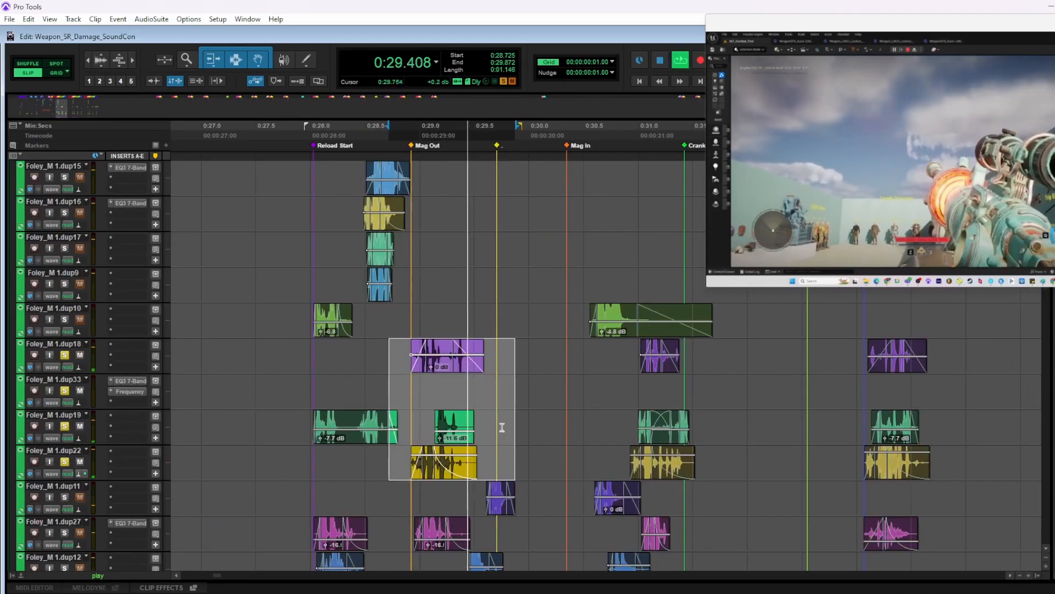
Clear the current solo, select the clips on Foley_M 1.dup27 through dup26 from 0:28.842 to 0:30.528, solo their tracks and play them
{"action": "scroll", "coordinate": [502, 407], "scroll_direction": "down", "scroll_amount": 2}
{"action": "scroll", "coordinate": [375, 397], "scroll_direction": "down", "scroll_amount": 1}
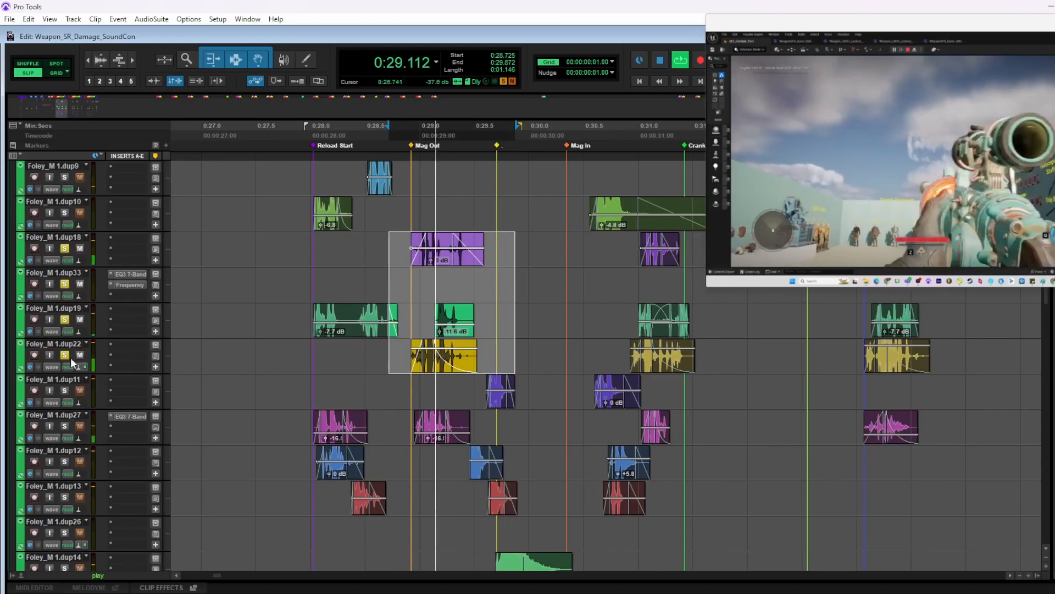
{"action": "key", "text": "shift+s"}
{"action": "left_click_drag", "start_coordinate": [403, 412], "coordinate": [587, 519]}
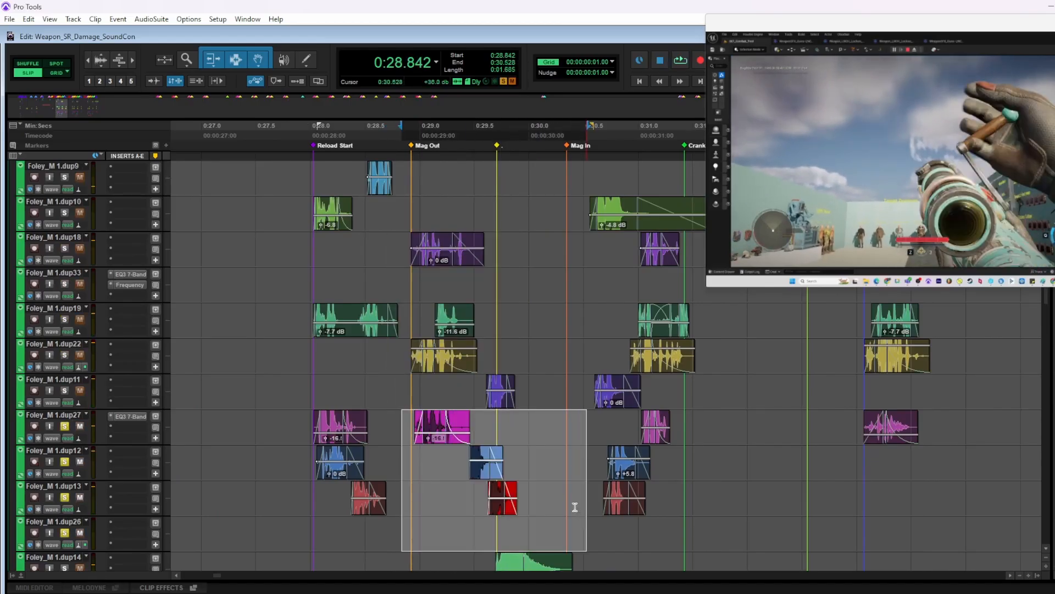
{"action": "key", "text": "space"}
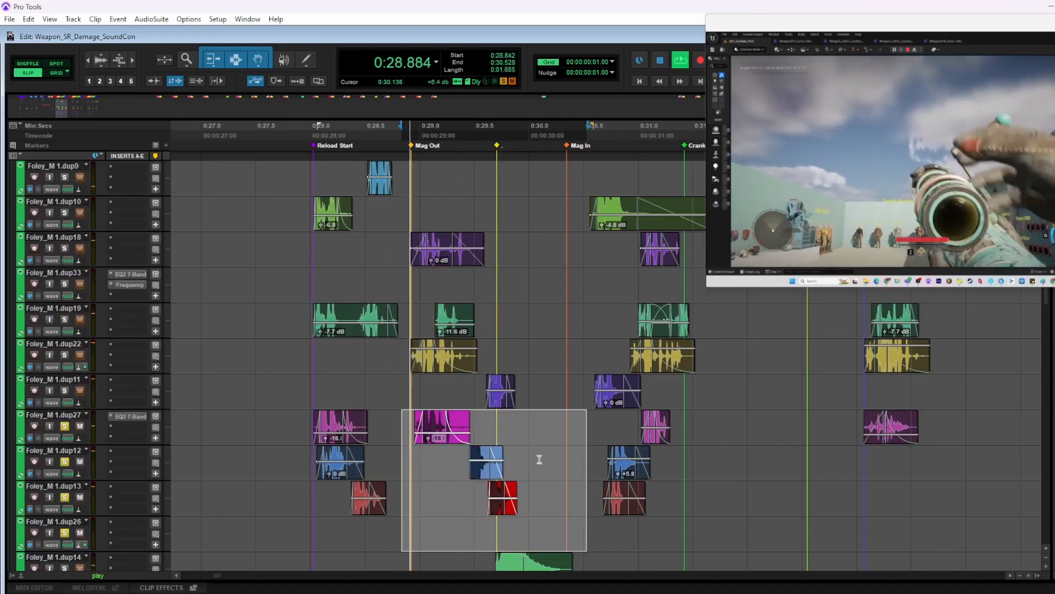
{"action": "scroll", "coordinate": [539, 459], "scroll_direction": "down", "scroll_amount": 3}
{"action": "key", "text": "space"}
Play the full reload foley from 0:27.856, following the Mag Out, Mag In, Crank and Reload End layers
{"action": "left_click", "coordinate": [295, 352]}
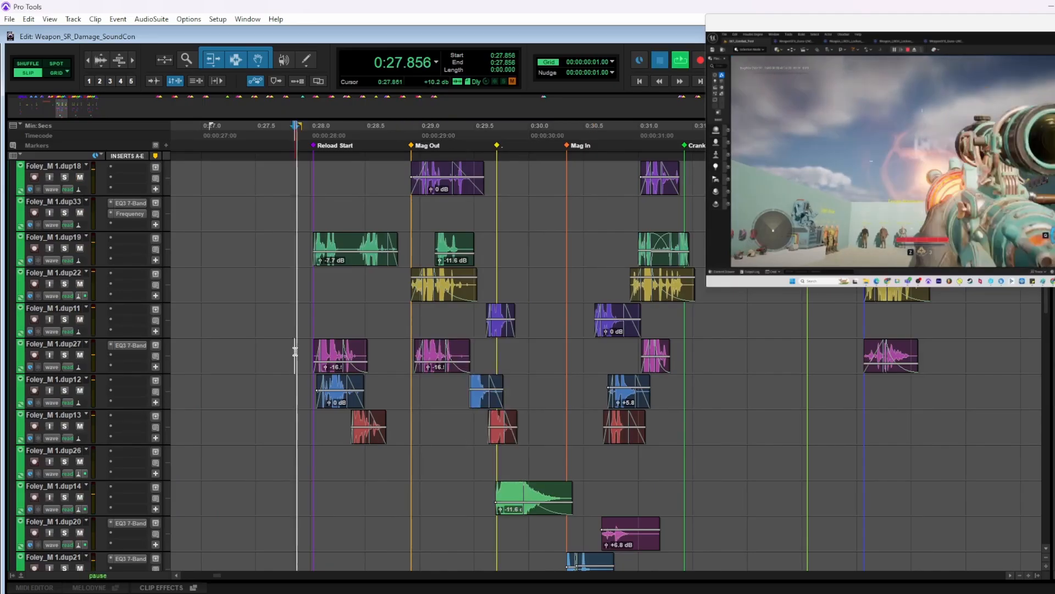
{"action": "key", "text": "space"}
{"action": "scroll", "coordinate": [471, 363], "scroll_direction": "right", "scroll_amount": 1}
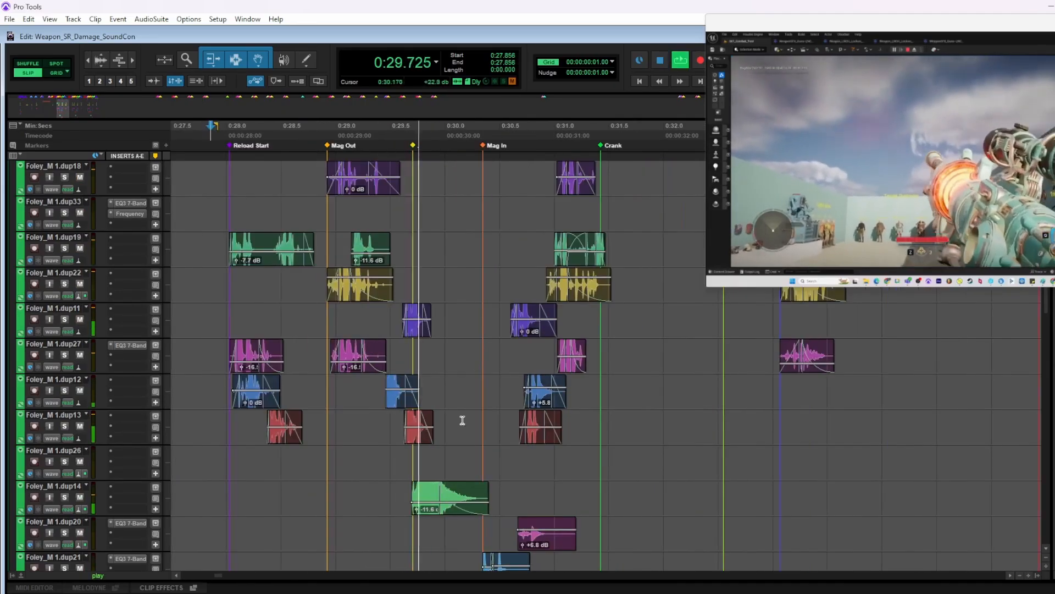
{"action": "scroll", "coordinate": [459, 433], "scroll_direction": "down", "scroll_amount": 1}
{"action": "scroll", "coordinate": [465, 432], "scroll_direction": "up", "scroll_amount": 2}
{"action": "scroll", "coordinate": [471, 442], "scroll_direction": "right", "scroll_amount": 3}
{"action": "scroll", "coordinate": [478, 467], "scroll_direction": "up", "scroll_amount": 5}
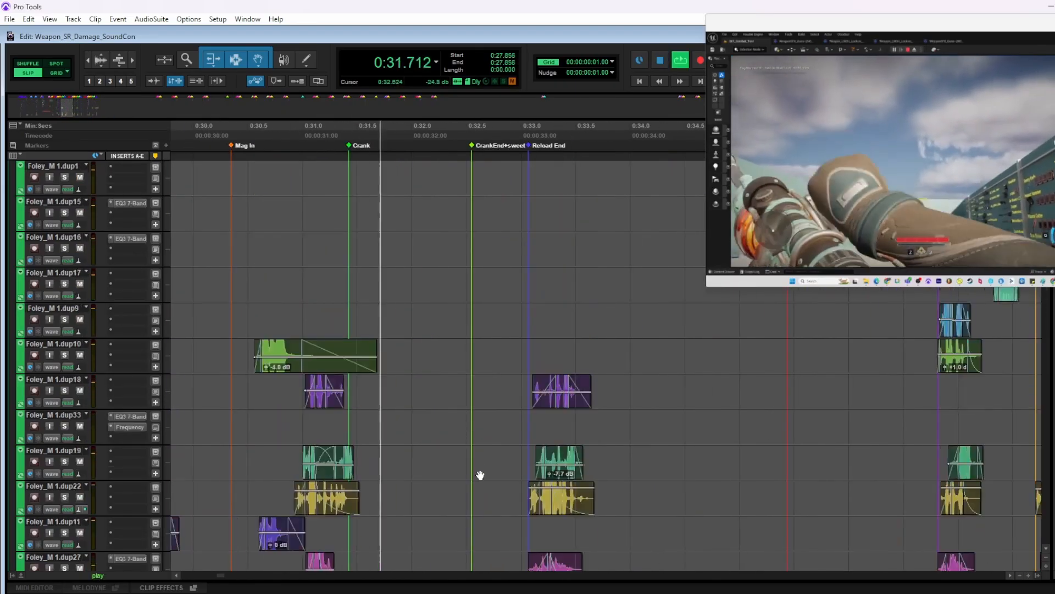
{"action": "scroll", "coordinate": [470, 470], "scroll_direction": "down", "scroll_amount": 12}
{"action": "scroll", "coordinate": [464, 473], "scroll_direction": "down", "scroll_amount": 1}
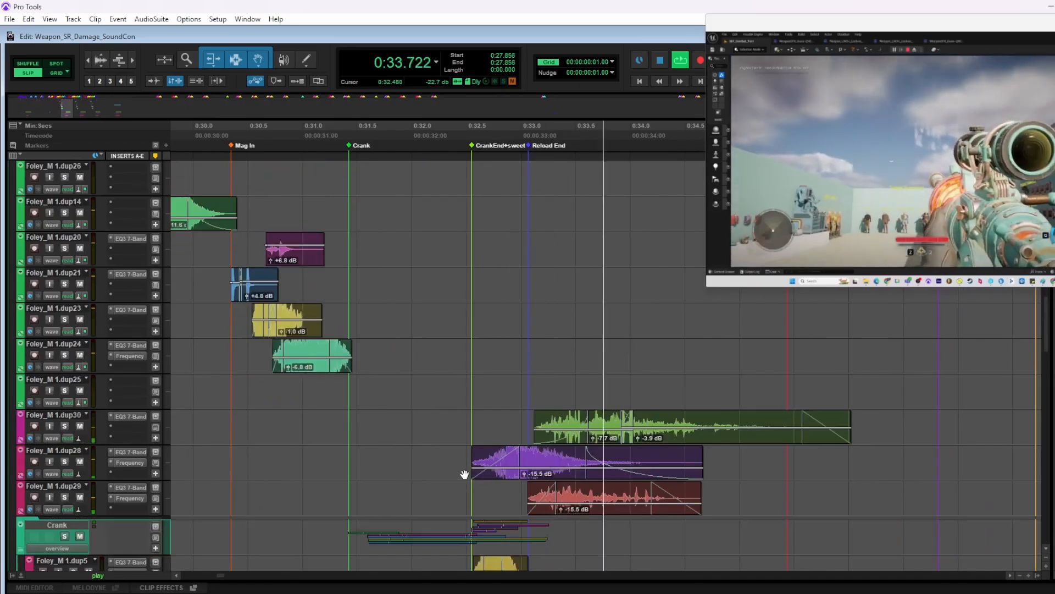
Solo and play the clips on Foley_M 1.dup30, dup28 and dup29 from 0:32.501 to 0:36.517, and clear the solo
{"action": "scroll", "coordinate": [464, 473], "scroll_direction": "right", "scroll_amount": 2}
{"action": "left_click_drag", "start_coordinate": [299, 420], "coordinate": [736, 497]}
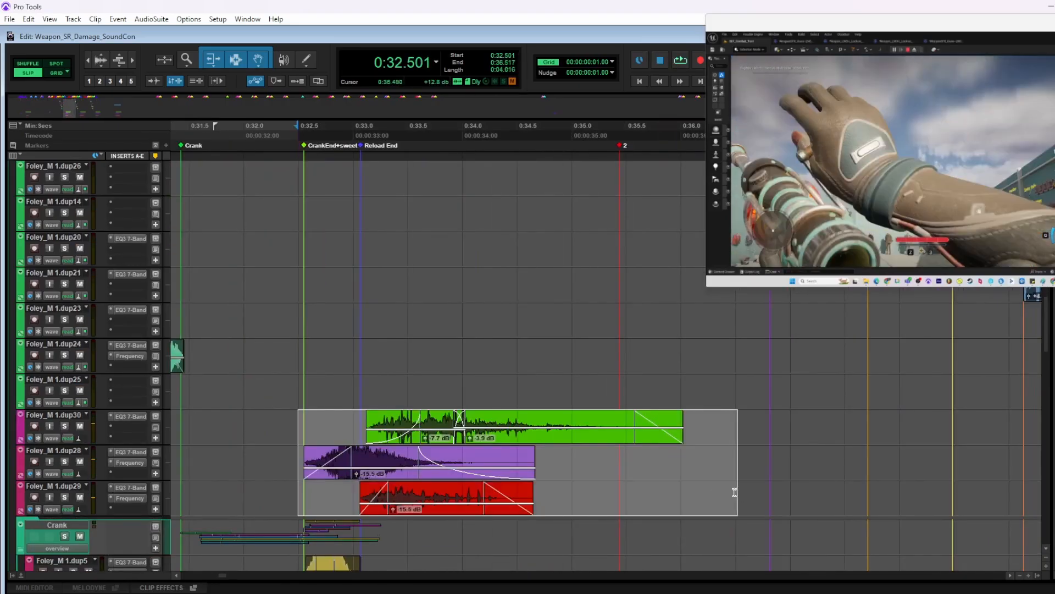
{"action": "scroll", "coordinate": [513, 437], "scroll_direction": "up", "scroll_amount": 3}
{"action": "key", "text": "space"}
{"action": "scroll", "coordinate": [512, 442], "scroll_direction": "down", "scroll_amount": 2}
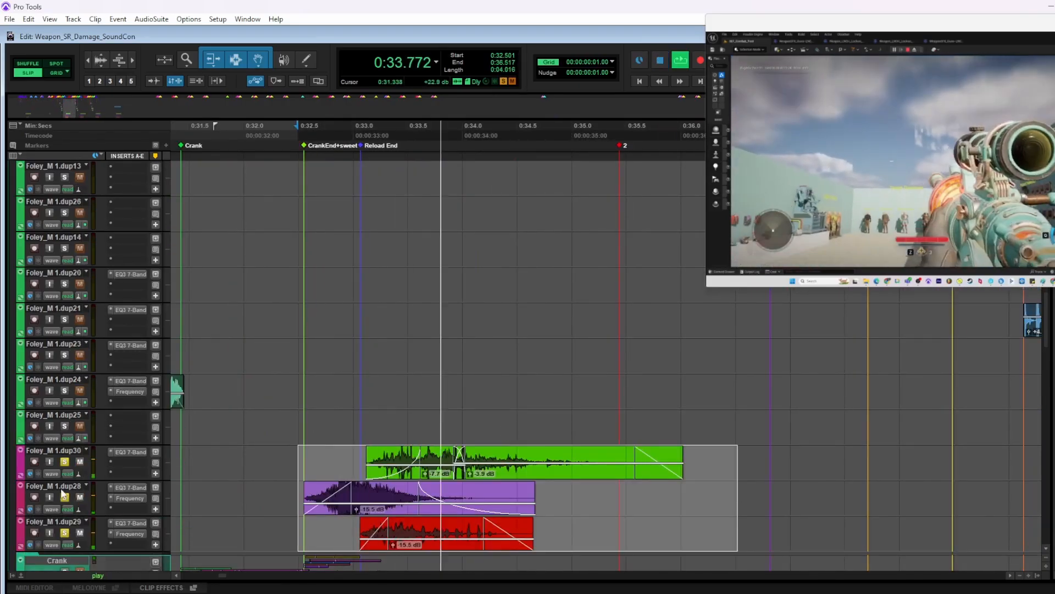
{"action": "left_click", "coordinate": [66, 463], "text": "alt"}
{"action": "scroll", "coordinate": [504, 440], "scroll_direction": "up", "scroll_amount": 4}
{"action": "scroll", "coordinate": [535, 406], "scroll_direction": "down", "scroll_amount": 3}
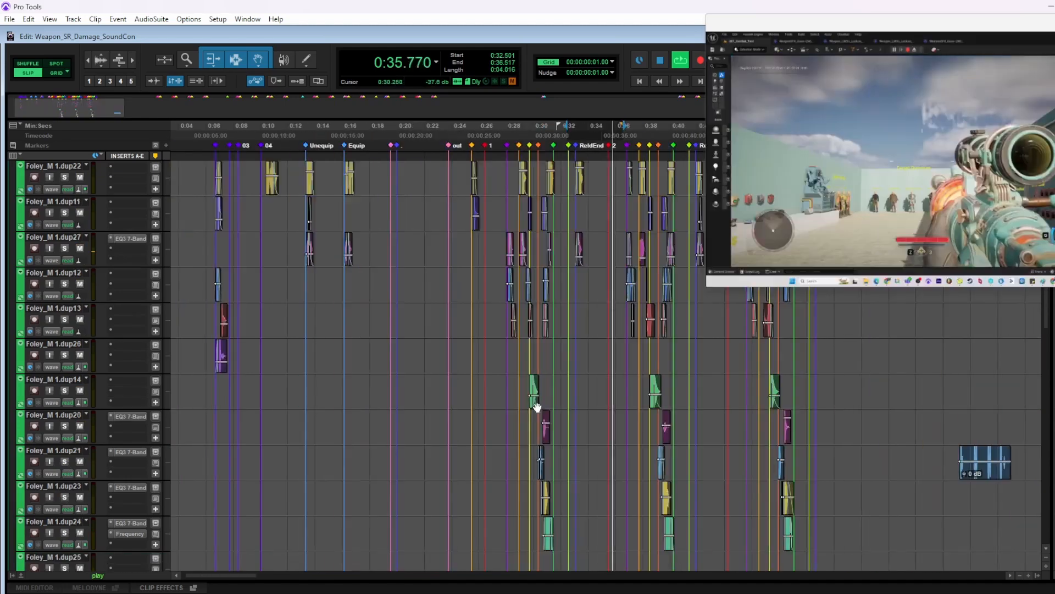
Play the second reload variation from 0:36.736, just before its Reload Start marker
{"action": "scroll", "coordinate": [544, 393], "scroll_direction": "up", "scroll_amount": 1}
{"action": "scroll", "coordinate": [544, 388], "scroll_direction": "up", "scroll_amount": 2}
{"action": "scroll", "coordinate": [495, 308], "scroll_direction": "right", "scroll_amount": 5}
{"action": "scroll", "coordinate": [398, 350], "scroll_direction": "up", "scroll_amount": 2}
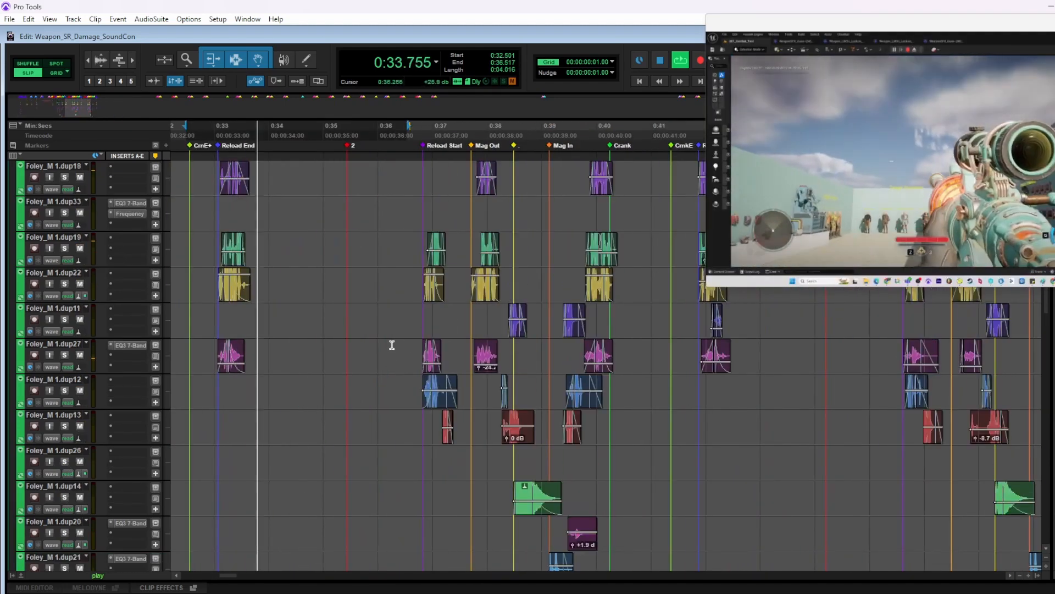
{"action": "scroll", "coordinate": [393, 343], "scroll_direction": "left", "scroll_amount": 2}
{"action": "scroll", "coordinate": [517, 184], "scroll_direction": "up", "scroll_amount": 3}
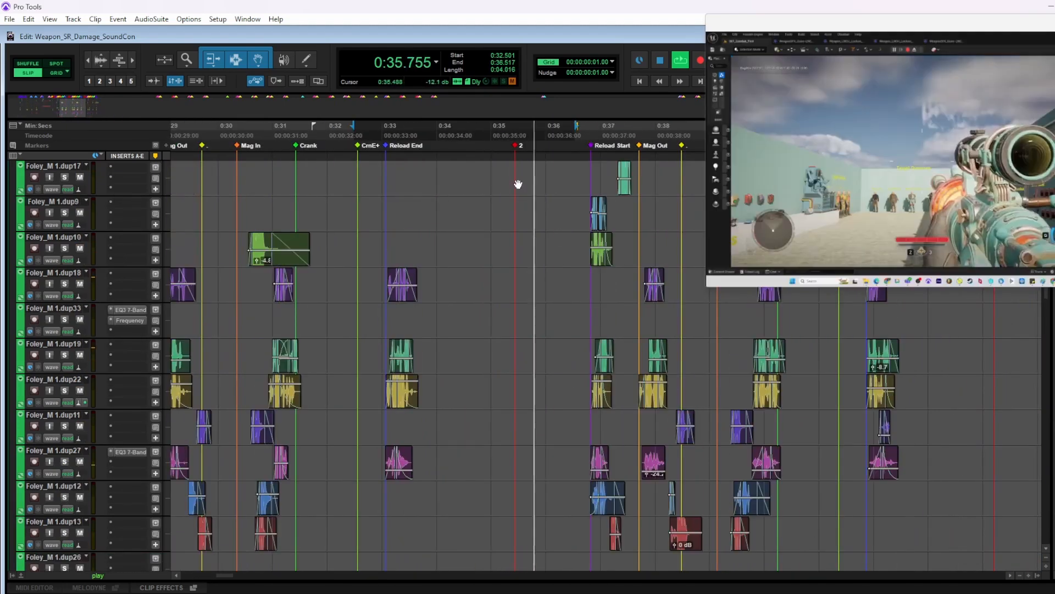
{"action": "scroll", "coordinate": [501, 212], "scroll_direction": "right", "scroll_amount": 2}
{"action": "left_click", "coordinate": [502, 199]}
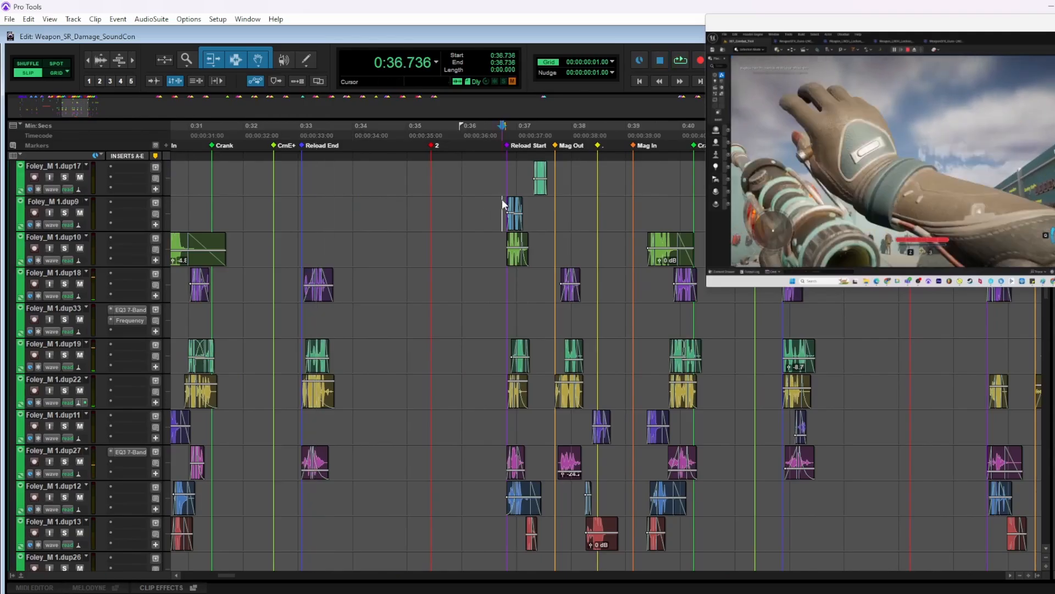
{"action": "scroll", "coordinate": [501, 203], "scroll_direction": "up", "scroll_amount": 4}
{"action": "scroll", "coordinate": [447, 259], "scroll_direction": "right", "scroll_amount": 4}
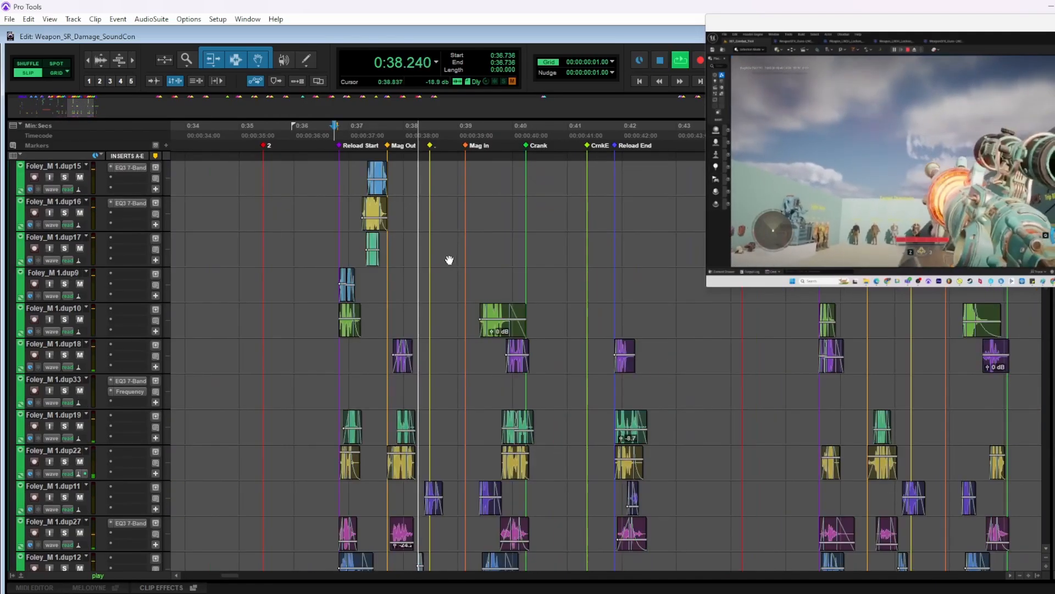
{"action": "scroll", "coordinate": [473, 342], "scroll_direction": "down", "scroll_amount": 5}
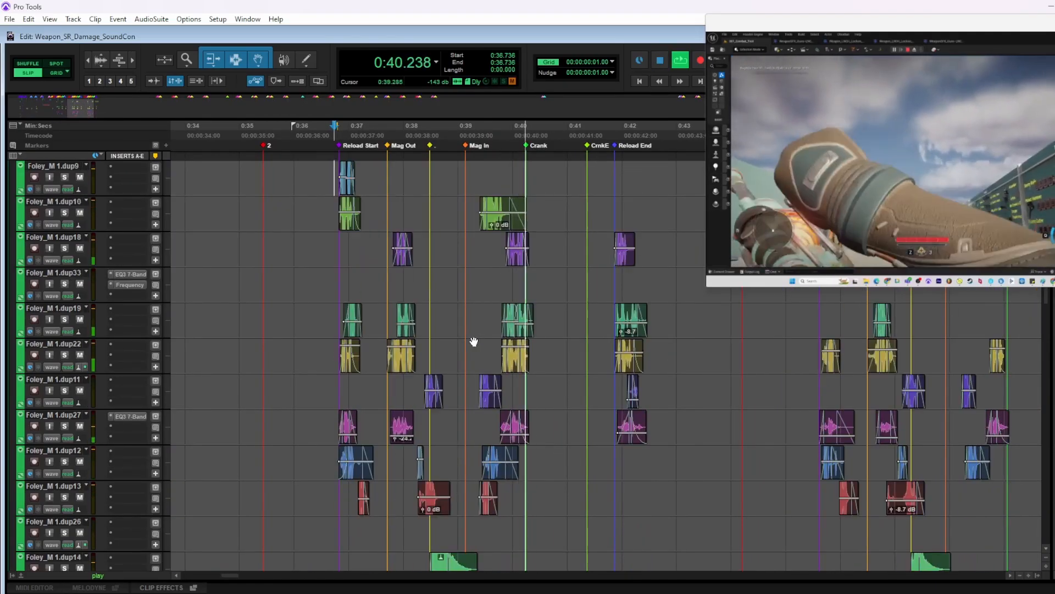
{"action": "scroll", "coordinate": [474, 341], "scroll_direction": "down", "scroll_amount": 4}
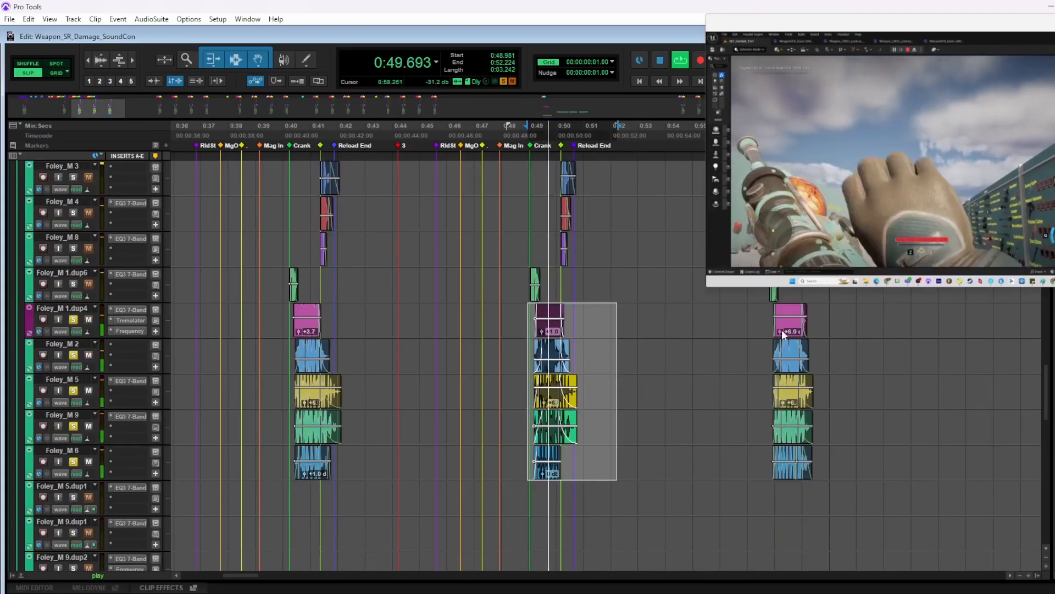
Play the soloed crank variations on Foley_M 1.dup4 through Foley_M 6 from 0:57.877 and 0:40.192, and clear the solo
{"action": "left_click", "coordinate": [773, 317]}
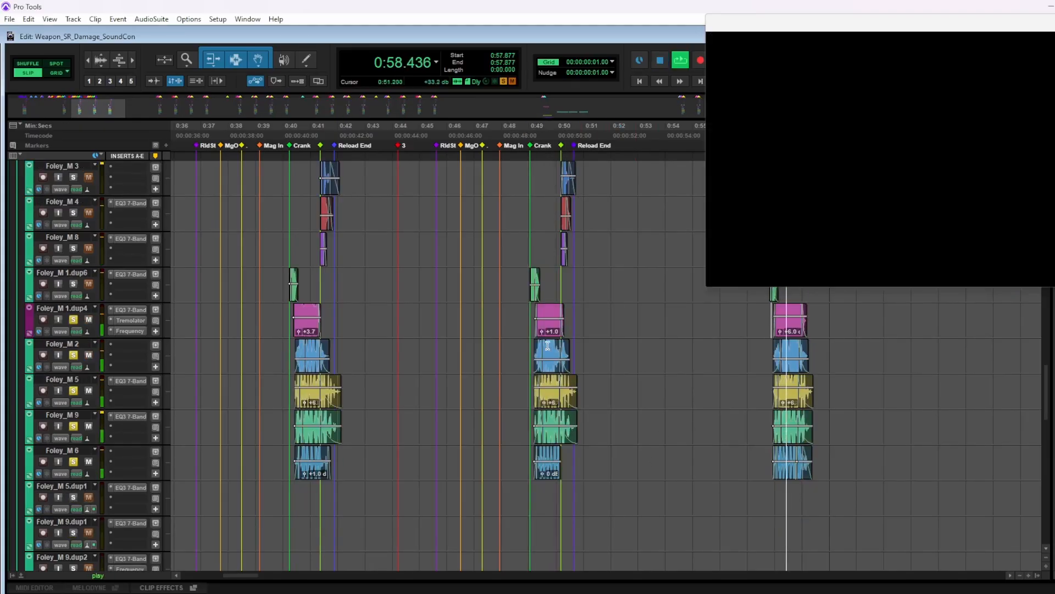
{"action": "left_click", "coordinate": [297, 307]}
{"action": "key", "text": "space"}
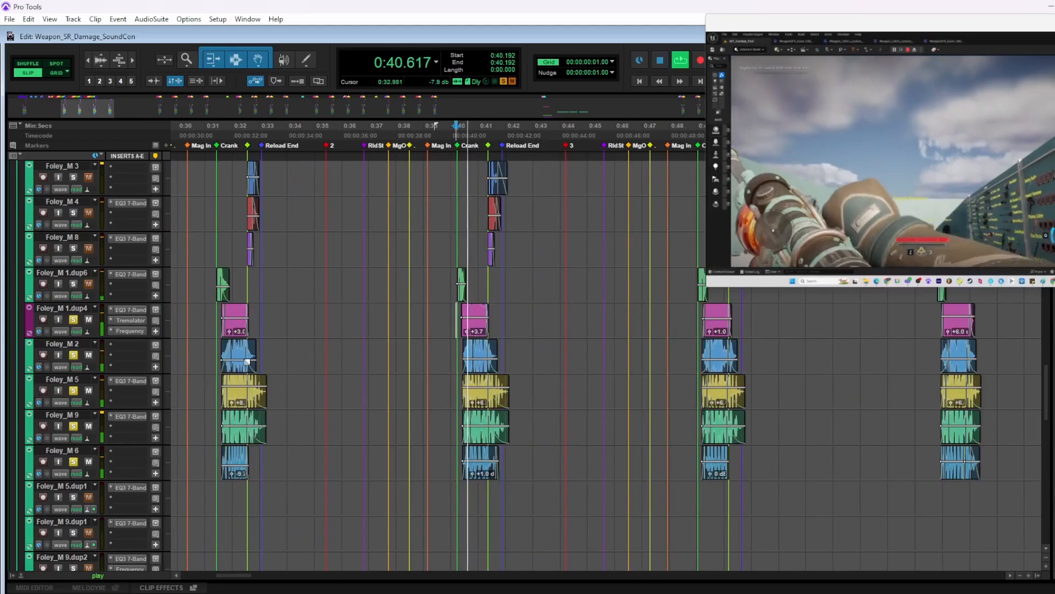
{"action": "key", "text": "space"}
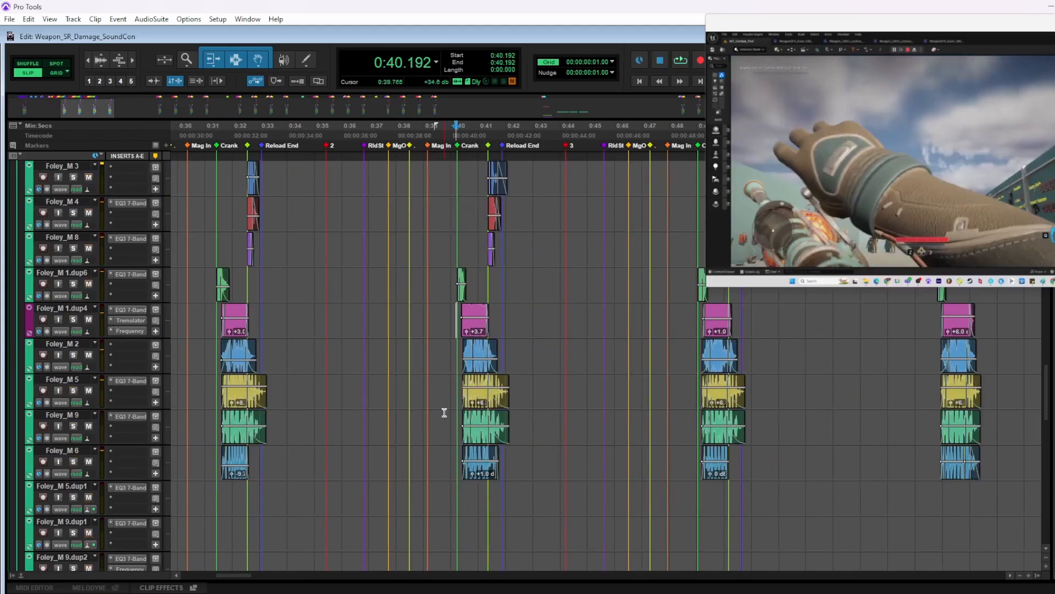
Play the reload with its Energy folder layers from 0:37.610
{"action": "scroll", "coordinate": [444, 413], "scroll_direction": "down", "scroll_amount": 10}
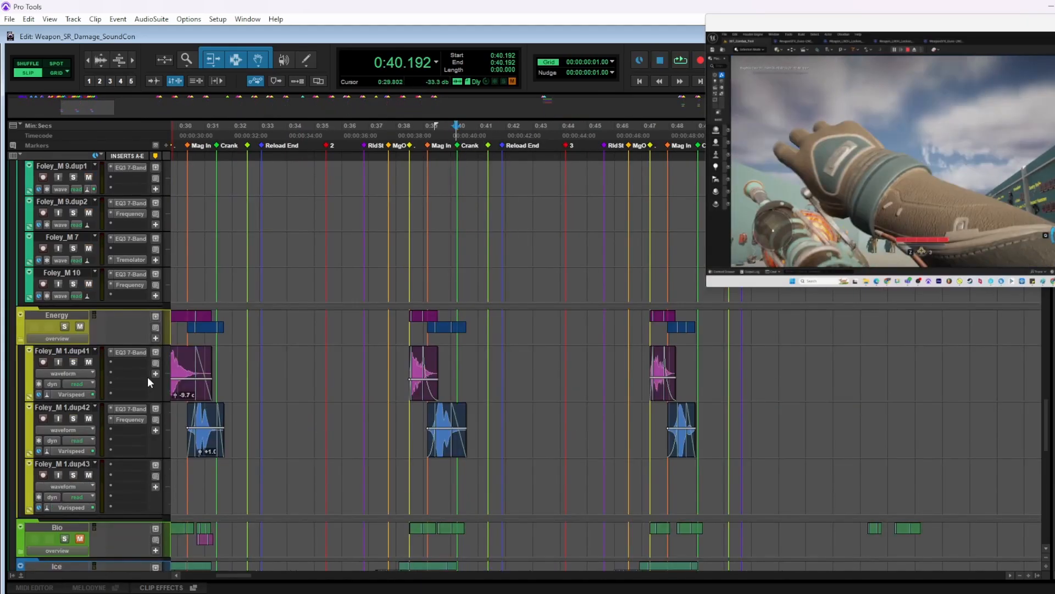
{"action": "left_click", "coordinate": [386, 273]}
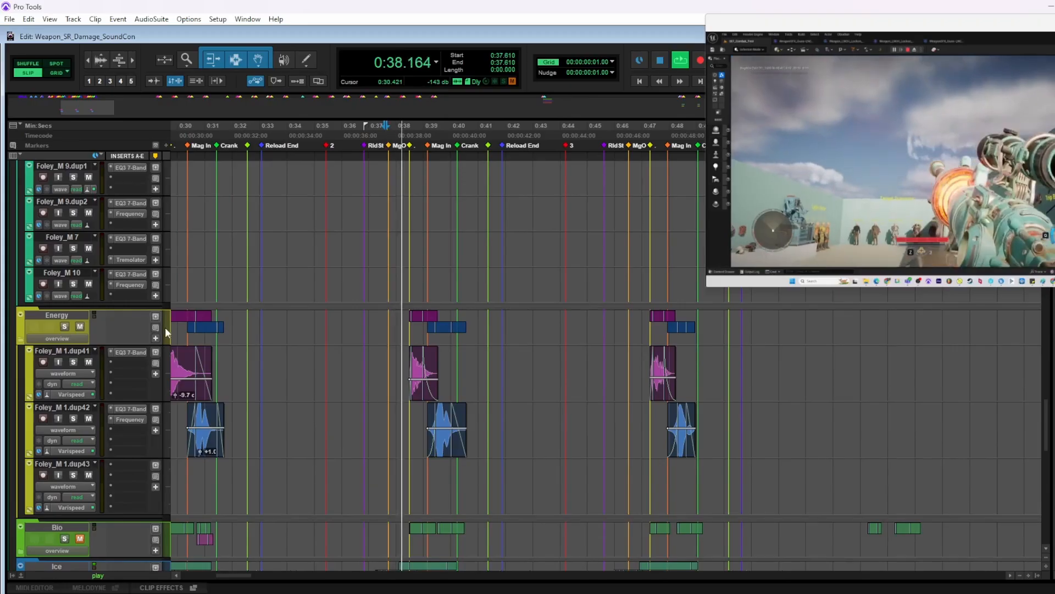
{"action": "scroll", "coordinate": [377, 342], "scroll_direction": "down", "scroll_amount": 1}
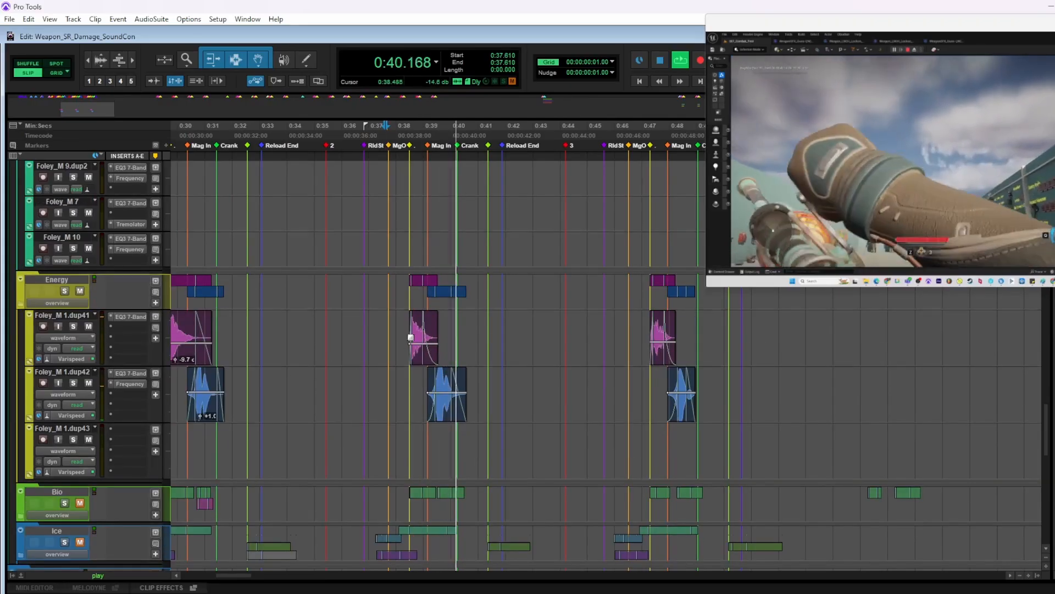
Solo and play the Energy clips on Foley_M 1.dup41 and dup42 from 0:38.272 to 0:41.216, and replay them with the solo cleared
{"action": "left_click_drag", "start_coordinate": [403, 320], "coordinate": [484, 402]}
{"action": "key", "text": "shift+s"}
{"action": "key", "text": "space"}
{"action": "key", "text": "space"}
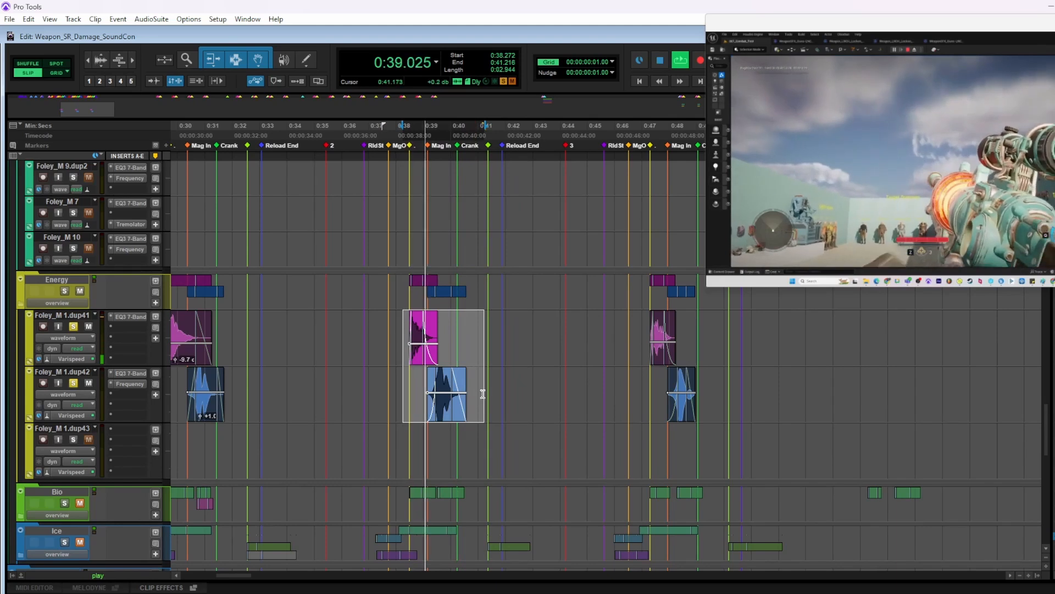
{"action": "key", "text": "shift+s"}
{"action": "key", "text": "space"}
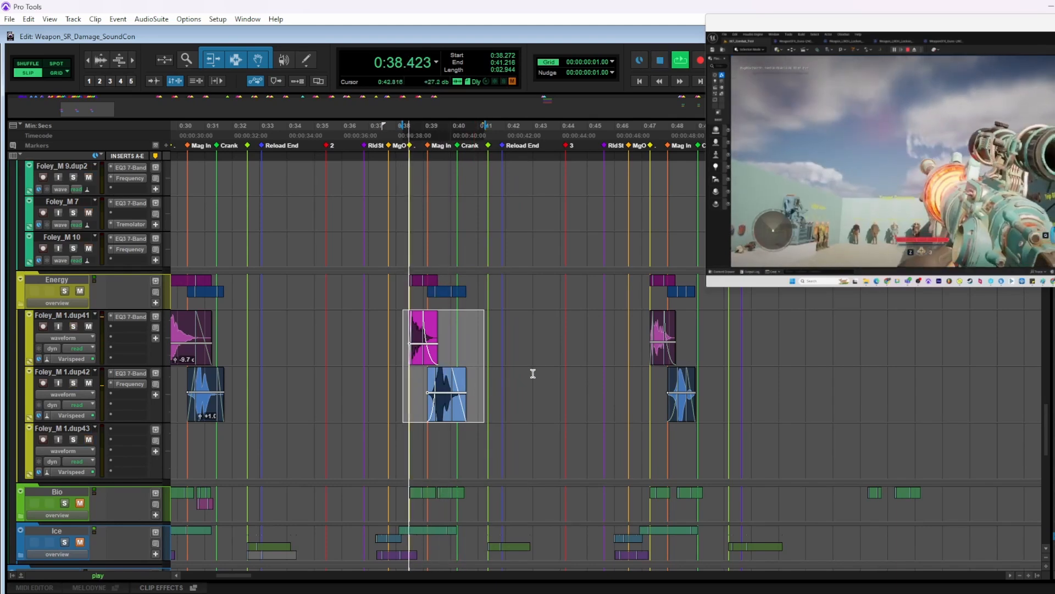
Mute the Energy folder, unmute the Bio folder and play the reload from 0:37.973
{"action": "scroll", "coordinate": [532, 373], "scroll_direction": "right", "scroll_amount": 3}
{"action": "scroll", "coordinate": [606, 273], "scroll_direction": "down", "scroll_amount": 3}
{"action": "left_click", "coordinate": [560, 251]}
{"action": "key", "text": "space"}
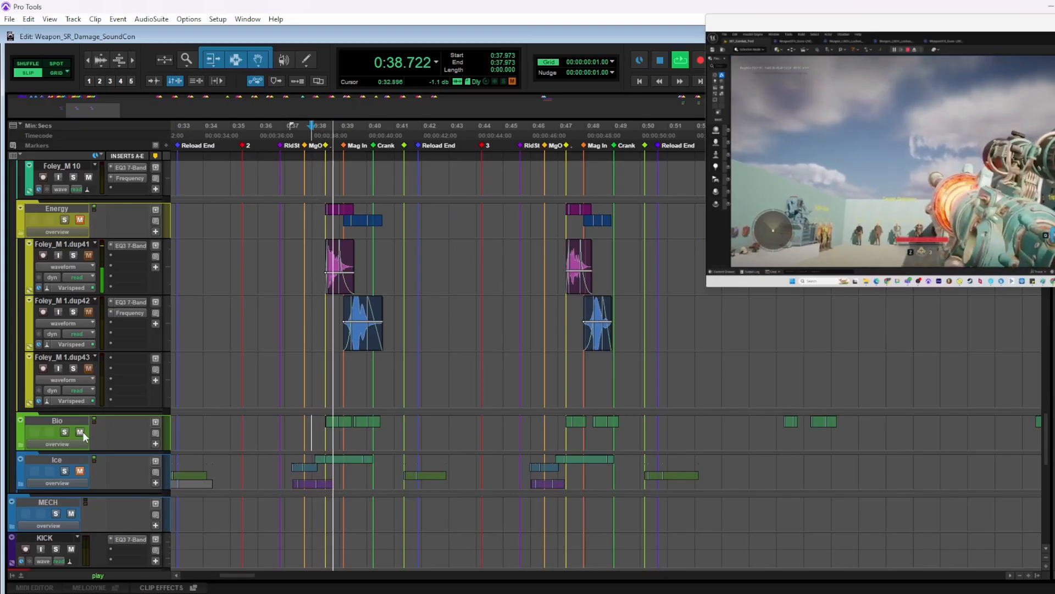
{"action": "scroll", "coordinate": [82, 431], "scroll_direction": "down", "scroll_amount": 1}
{"action": "scroll", "coordinate": [561, 283], "scroll_direction": "down", "scroll_amount": 2}
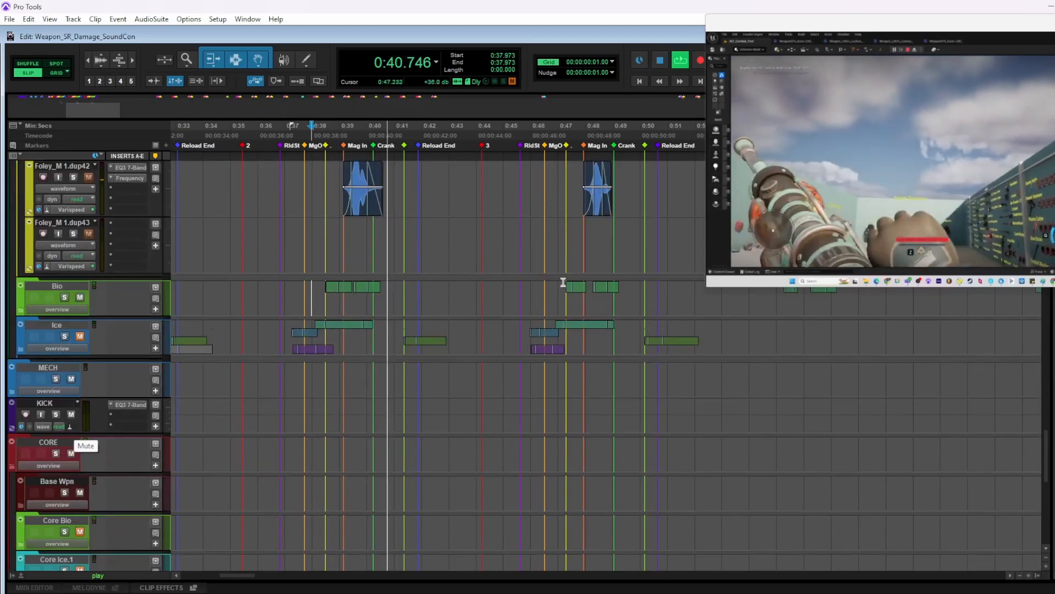
Play the Bio reload layers from 0:47.125 with the folder briefly expanded, and mute Bio and unmute Ice
{"action": "left_click", "coordinate": [561, 285]}
{"action": "left_click", "coordinate": [20, 309]}
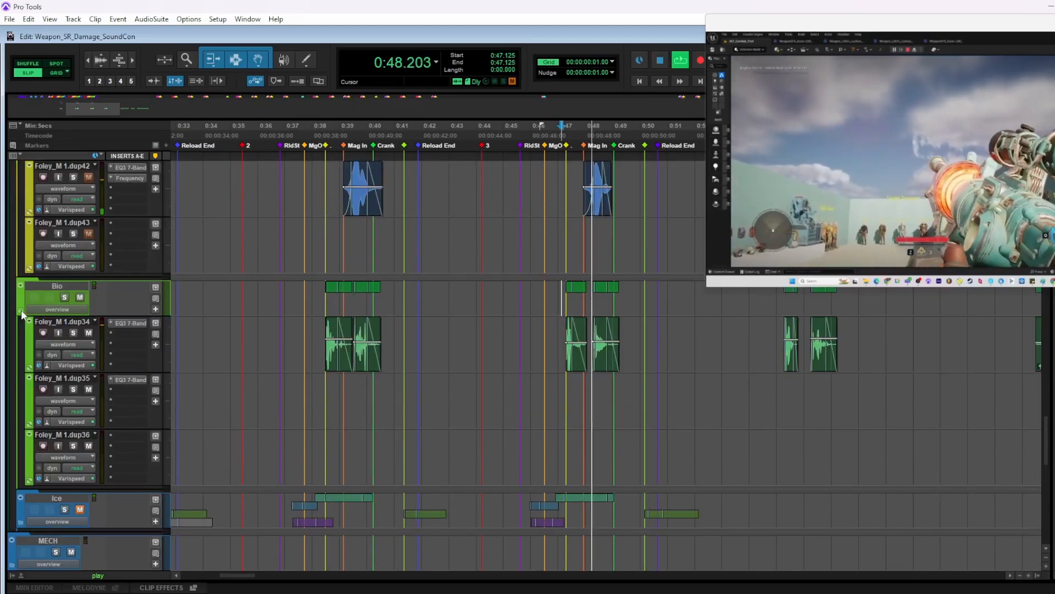
{"action": "left_click", "coordinate": [21, 310]}
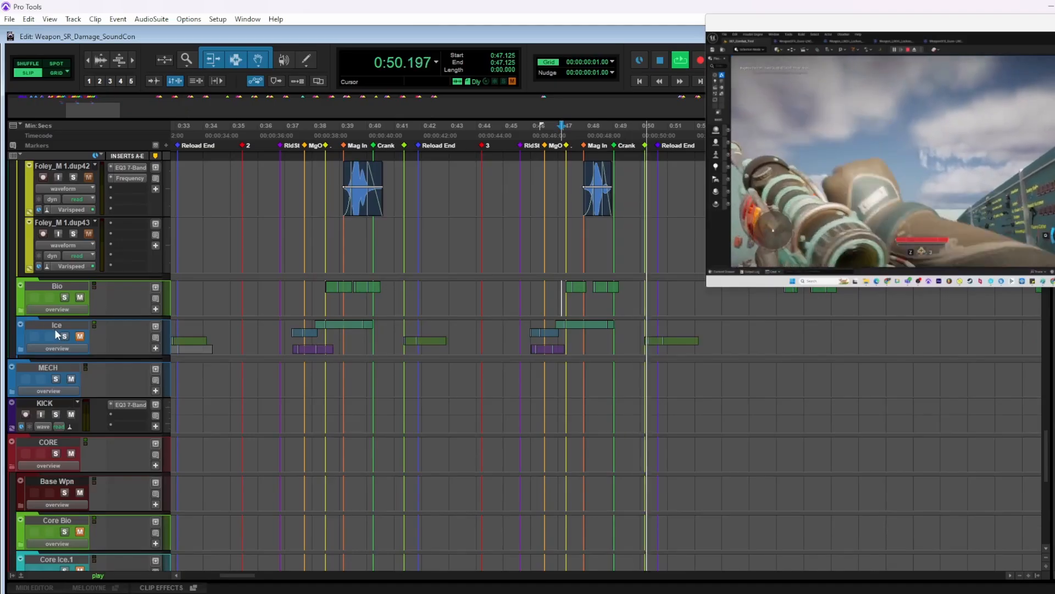
{"action": "left_click", "coordinate": [80, 297]}
{"action": "key", "text": "space"}
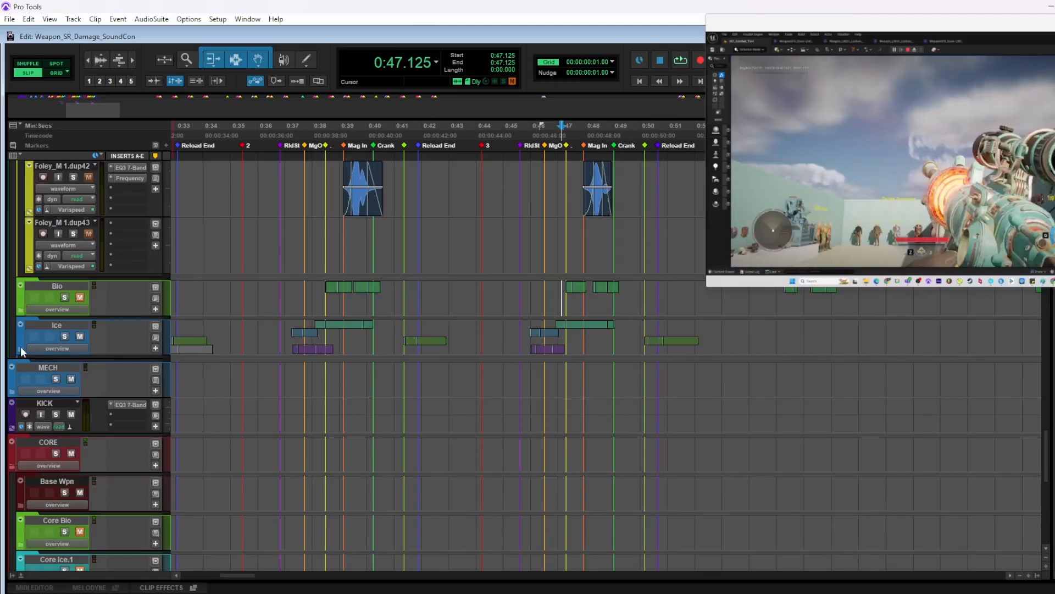
Expand and solo the Ice folder, play its reload layers from 0:37.013 and 0:41.173, and clear the solo
{"action": "left_click", "coordinate": [21, 348]}
{"action": "left_click", "coordinate": [65, 335]}
{"action": "scroll", "coordinate": [65, 336], "scroll_direction": "down", "scroll_amount": 3}
{"action": "left_click", "coordinate": [293, 371]}
{"action": "key", "text": "space"}
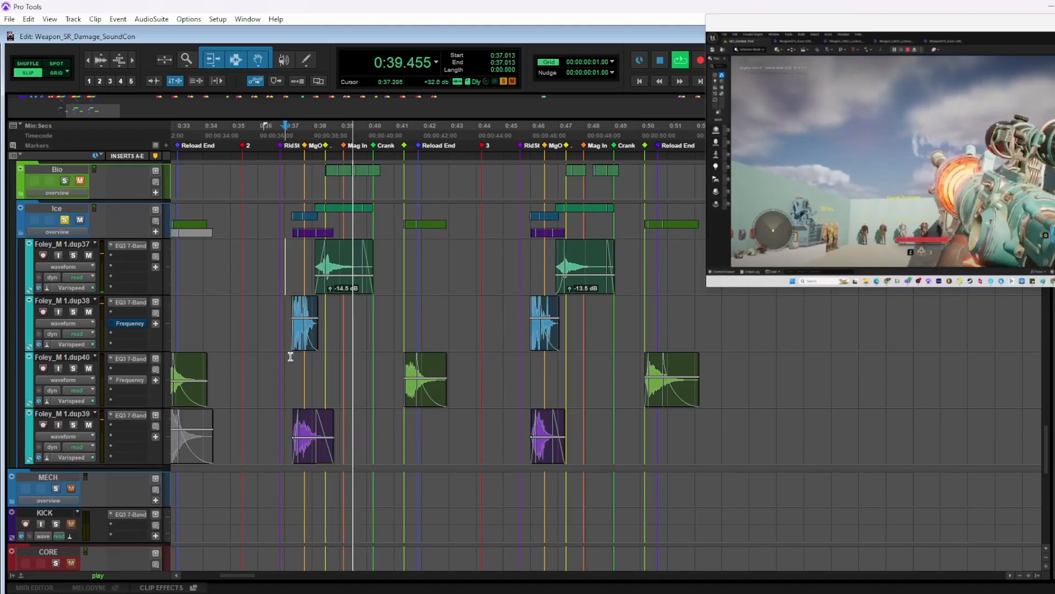
{"action": "left_click", "coordinate": [399, 363]}
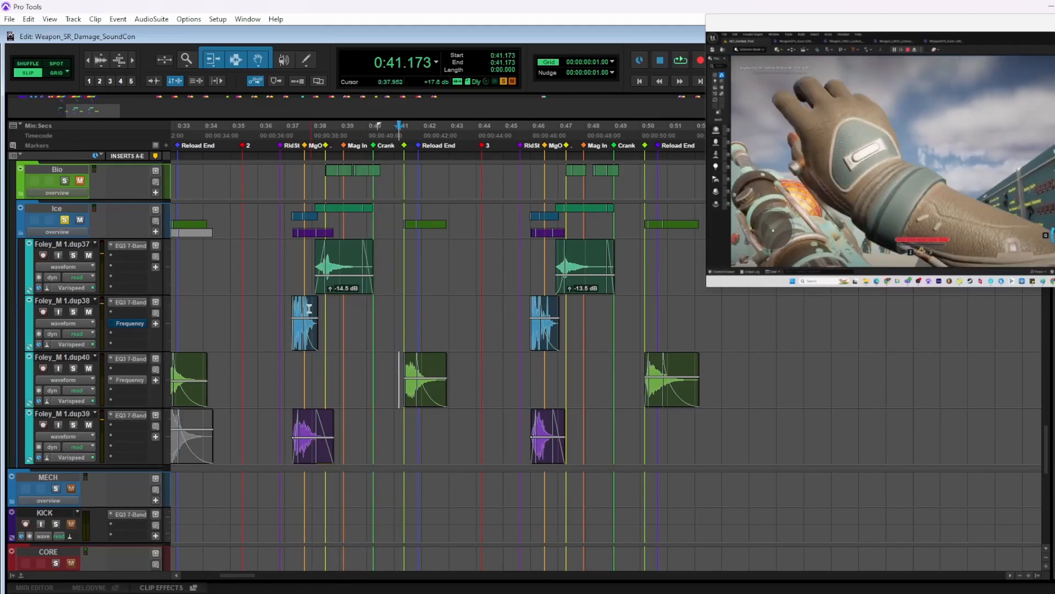
{"action": "left_click", "coordinate": [64, 219]}
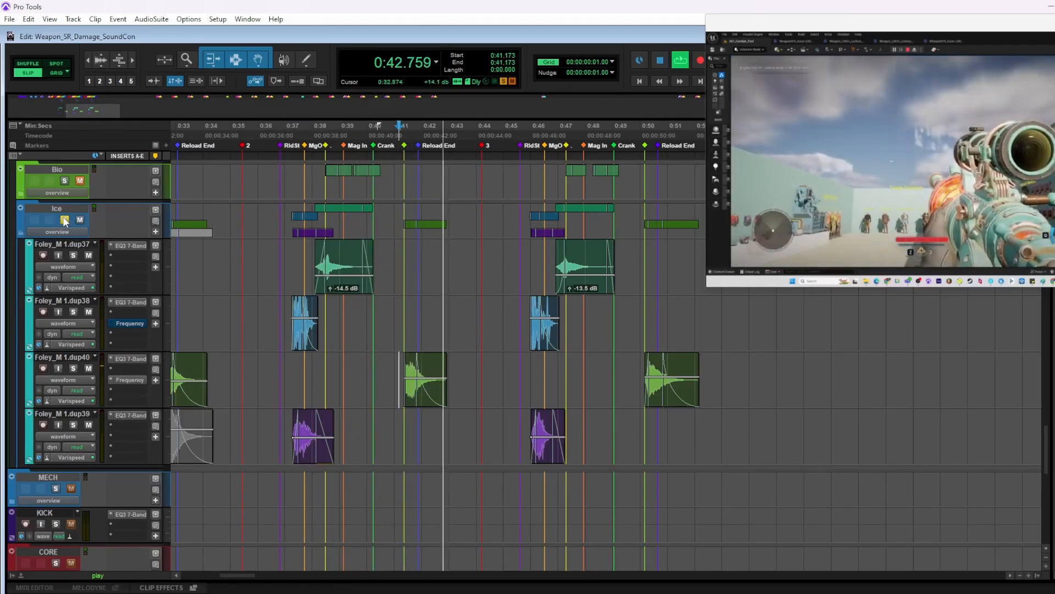
Play the reload with the Ice layers in the full mix from 0:36.842
{"action": "key", "text": "space"}
{"action": "left_click", "coordinate": [281, 246]}
{"action": "key", "text": "space"}
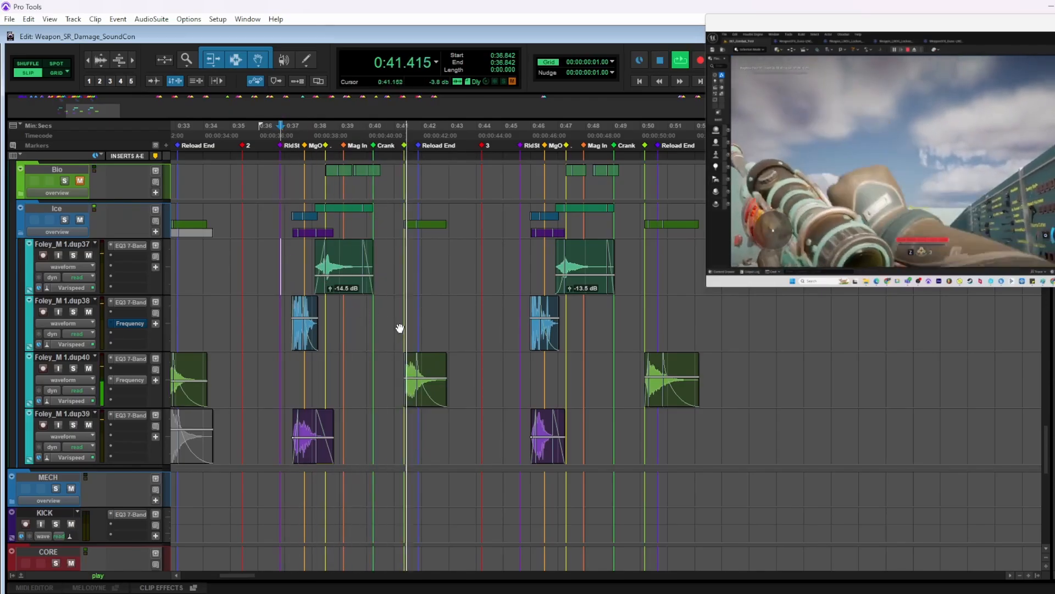
Play the charge foley from 7:35.637, just before the start marker, with all unmuted layers
{"action": "scroll", "coordinate": [523, 329], "scroll_direction": "down", "scroll_amount": 5}
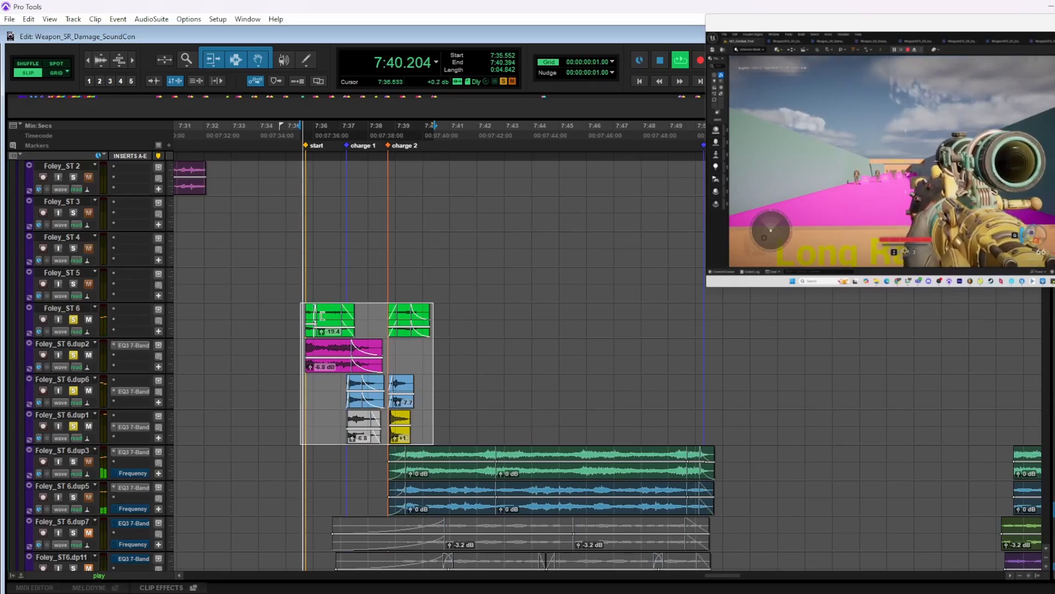
{"action": "left_click", "coordinate": [303, 313]}
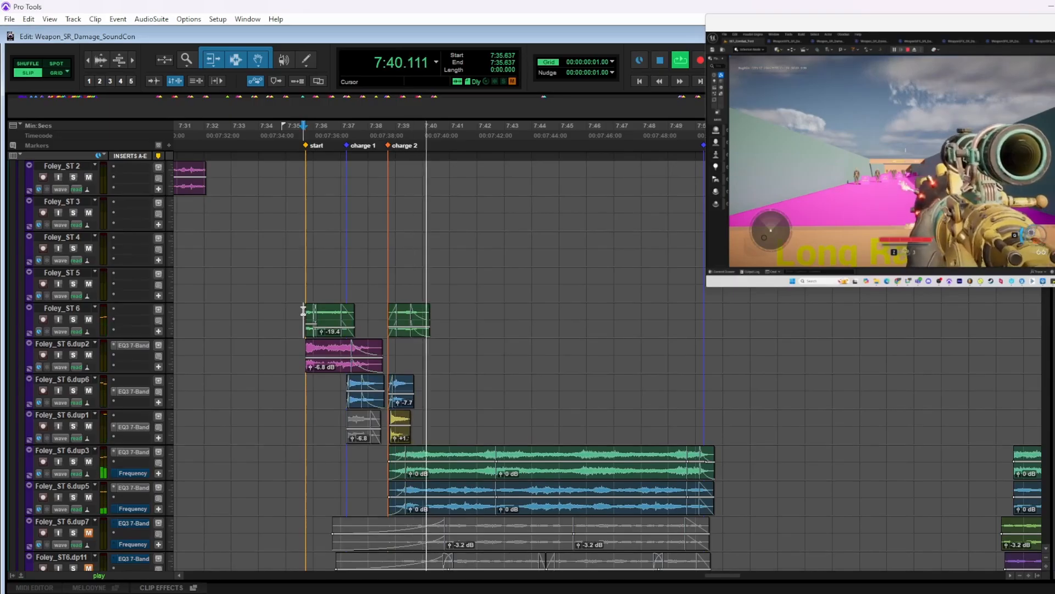
Audition Foley_ST 6.dup3 and Foley_ST 6.dup5 soloed one at a time during the charge playback, and clear the solo
{"action": "scroll", "coordinate": [72, 428], "scroll_direction": "down", "scroll_amount": 1}
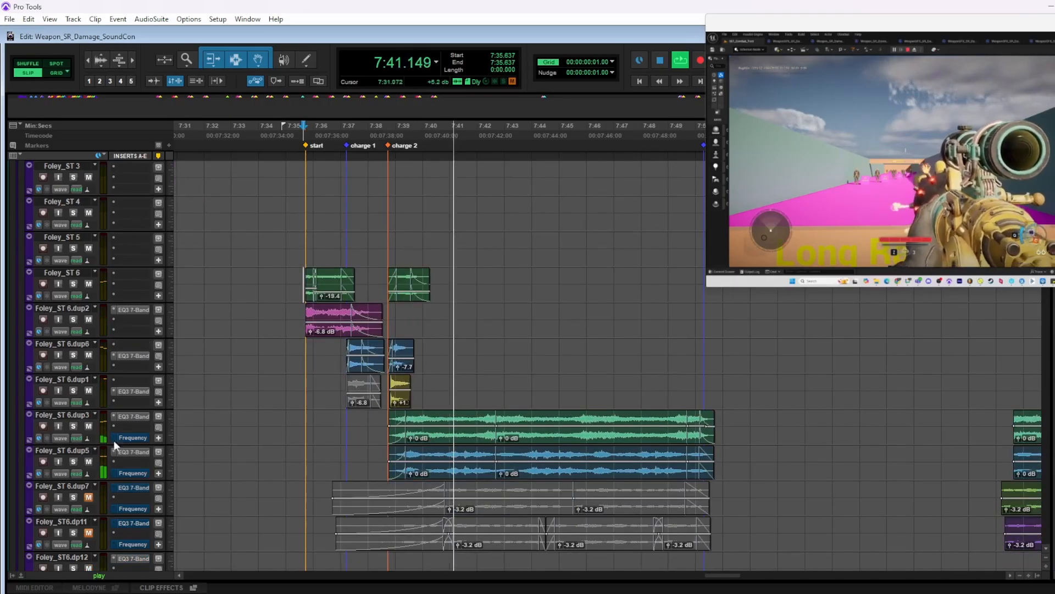
{"action": "left_click", "coordinate": [73, 427]}
{"action": "left_click", "coordinate": [73, 426]}
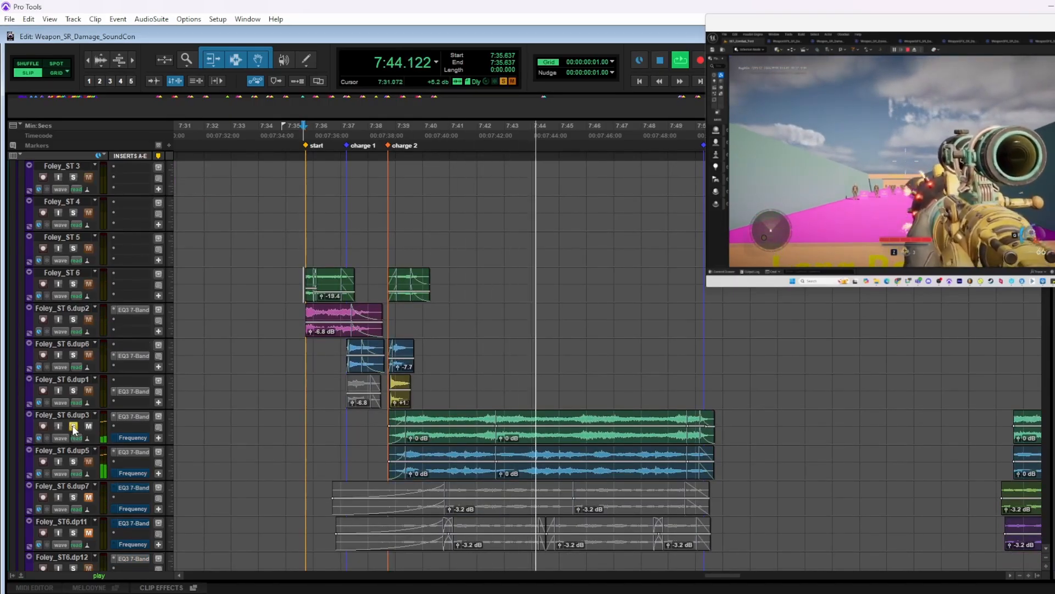
{"action": "left_click", "coordinate": [73, 462]}
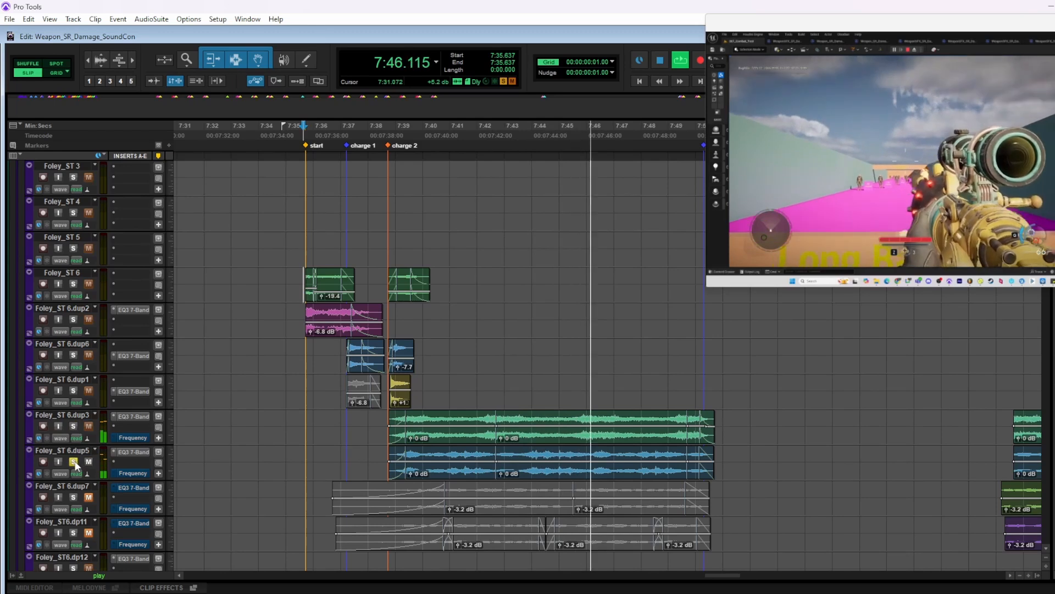
{"action": "left_click", "coordinate": [73, 461]}
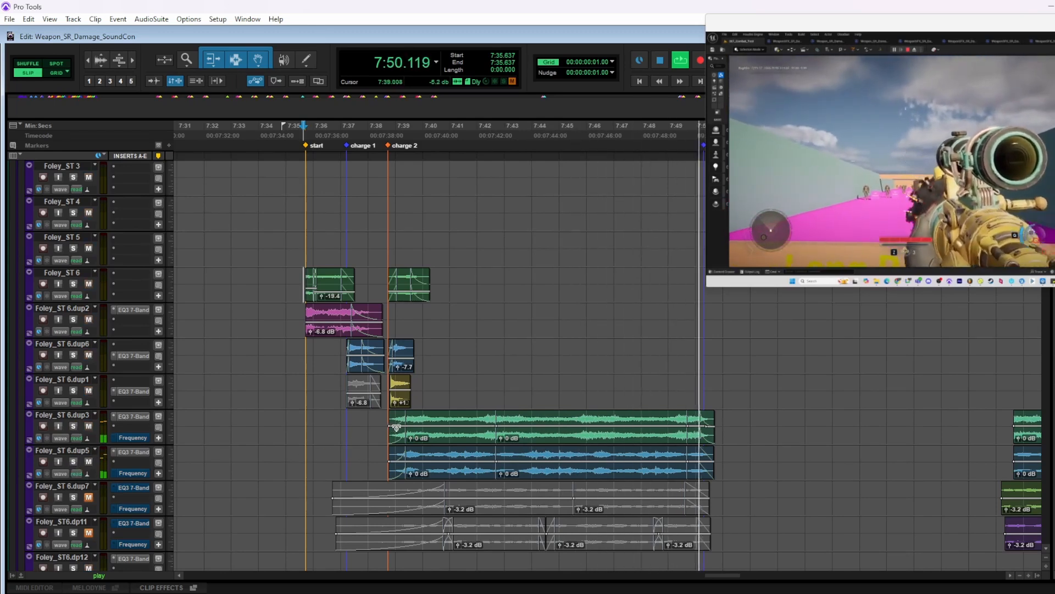
Stop the charge playback and locate the PlanetKiller Core folder's shot clips from about 6:27 onwards
{"action": "key", "text": "r"}
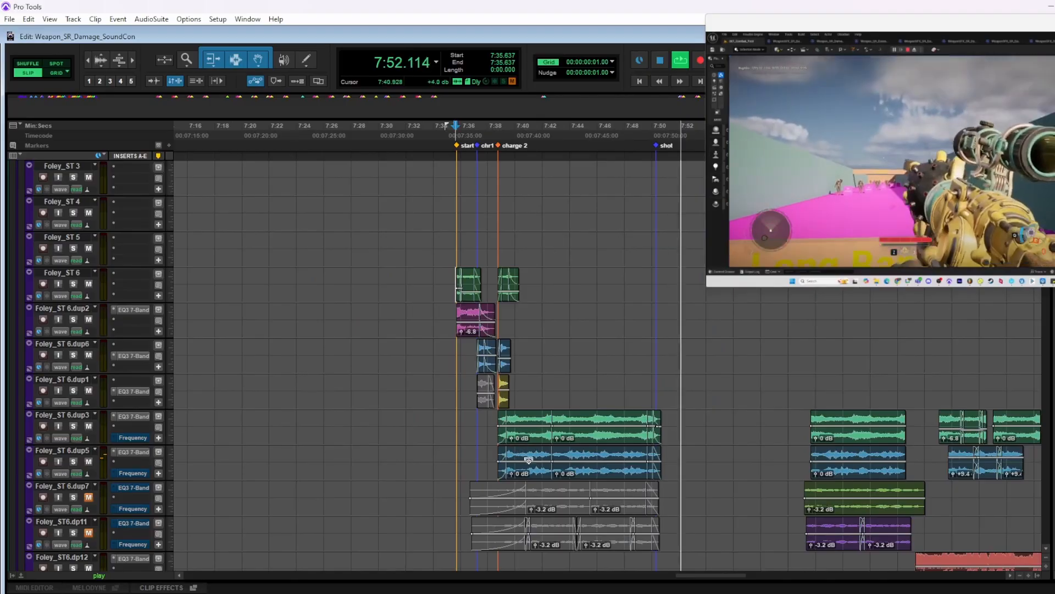
{"action": "scroll", "coordinate": [462, 470], "scroll_direction": "down", "scroll_amount": 5}
{"action": "scroll", "coordinate": [462, 470], "scroll_direction": "down", "scroll_amount": 10}
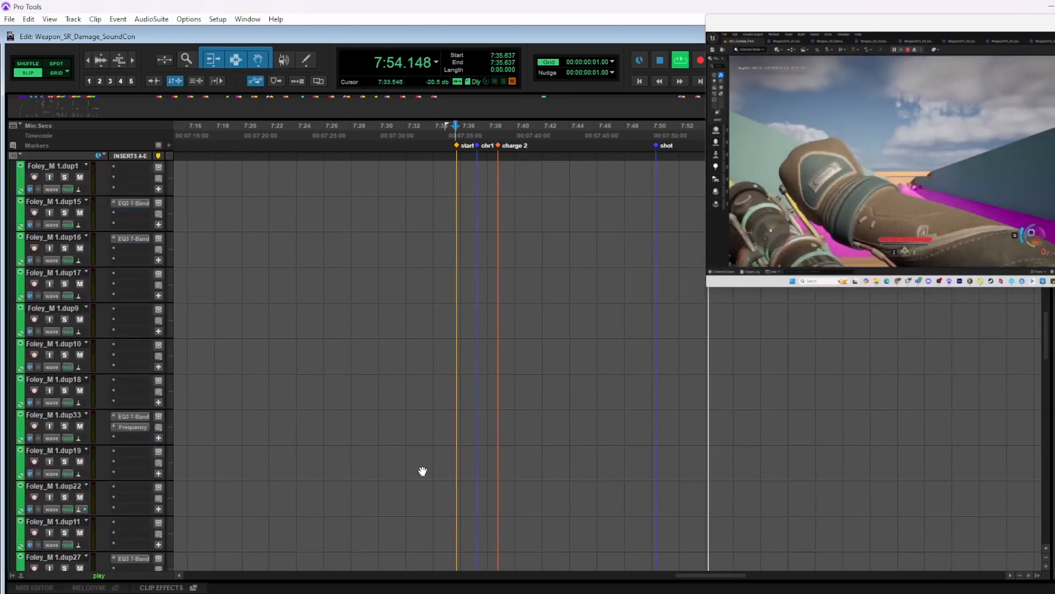
{"action": "scroll", "coordinate": [427, 465], "scroll_direction": "down", "scroll_amount": 5}
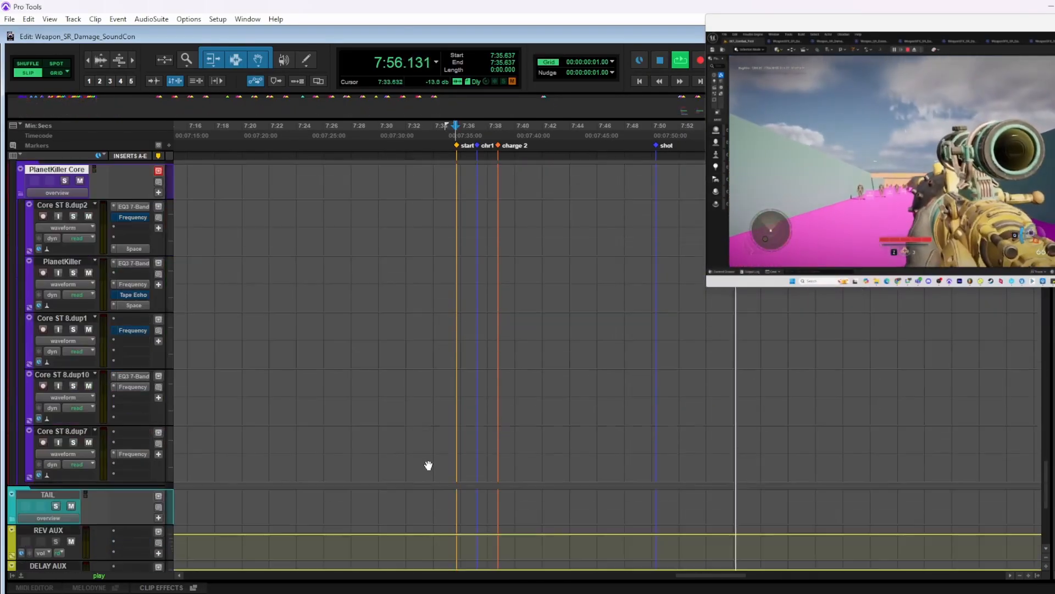
{"action": "key", "text": "space"}
{"action": "scroll", "coordinate": [497, 360], "scroll_direction": "left", "scroll_amount": 10}
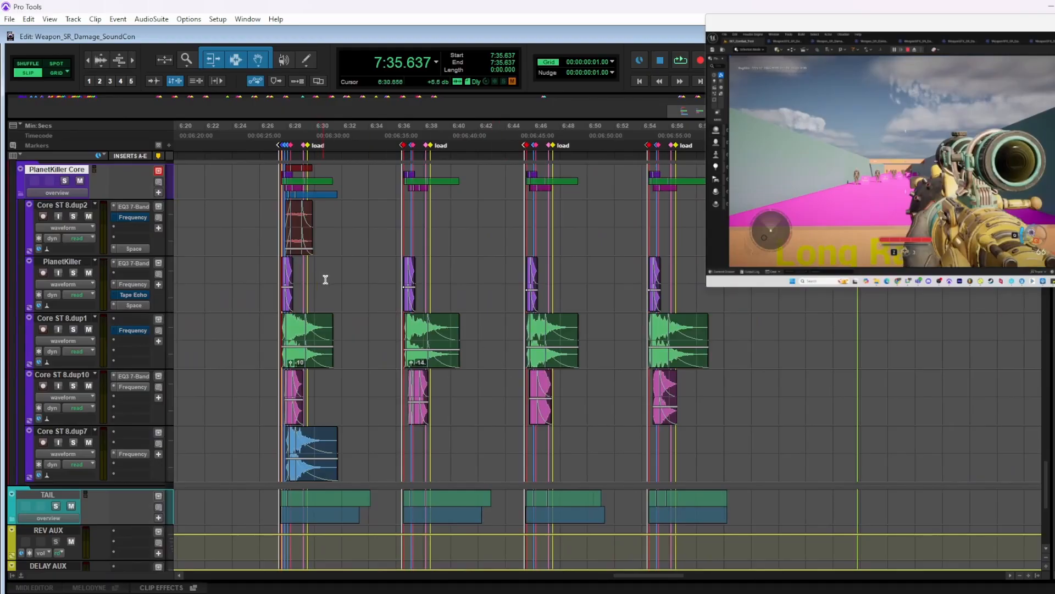
Solo the PlanetKiller Core folder and play its first shot variation from 6:27.349
{"action": "left_click", "coordinate": [398, 270]}
{"action": "key", "text": "t"}
{"action": "key", "text": "t"}
{"action": "scroll", "coordinate": [439, 270], "scroll_direction": "left", "scroll_amount": 4}
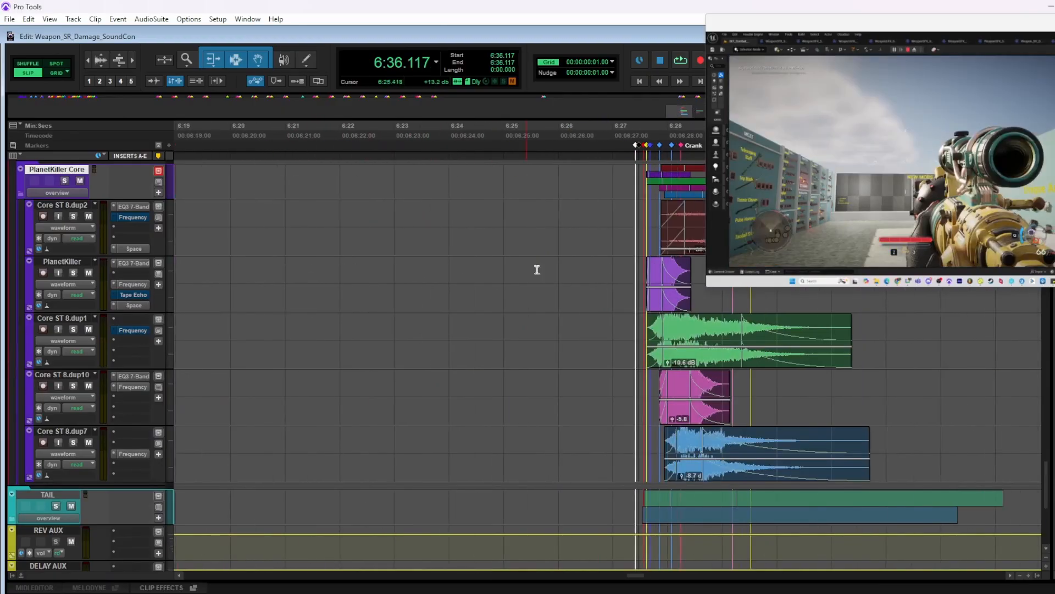
{"action": "scroll", "coordinate": [576, 297], "scroll_direction": "up", "scroll_amount": 1}
{"action": "left_click", "coordinate": [64, 219]}
{"action": "left_click", "coordinate": [633, 311]}
{"action": "key", "text": "space"}
{"action": "scroll", "coordinate": [617, 311], "scroll_direction": "right", "scroll_amount": 2}
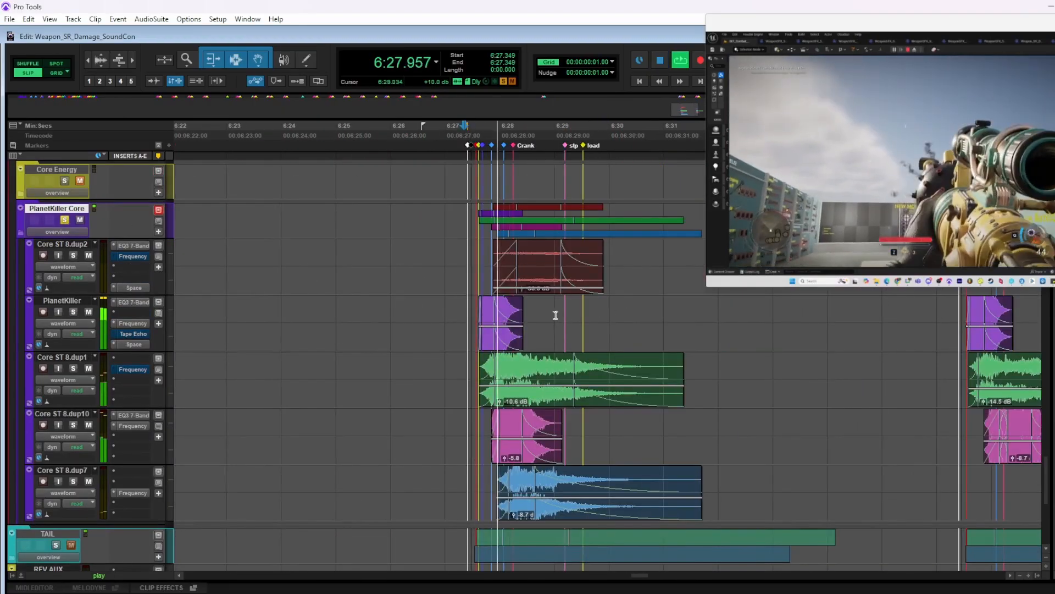
Play the second and third soloed PlanetKiller Core variations from 6:36.352 and 6:45.269
{"action": "scroll", "coordinate": [556, 312], "scroll_direction": "right", "scroll_amount": 3}
{"action": "key", "text": "r"}
{"action": "scroll", "coordinate": [570, 312], "scroll_direction": "right", "scroll_amount": 2}
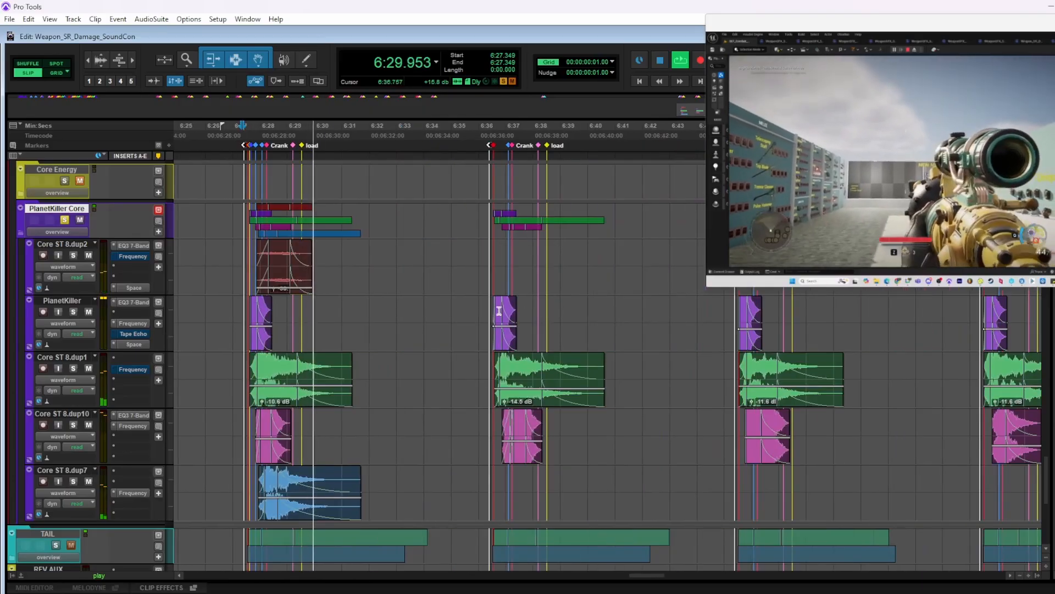
{"action": "left_click", "coordinate": [488, 307]}
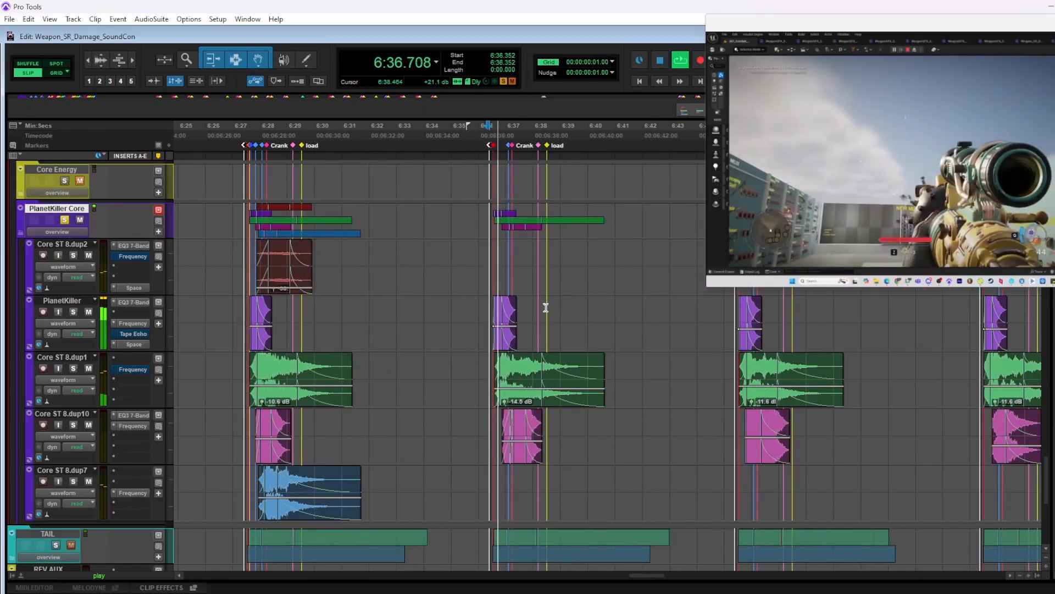
{"action": "left_click", "coordinate": [732, 319]}
{"action": "key", "text": "space"}
{"action": "key", "text": "space"}
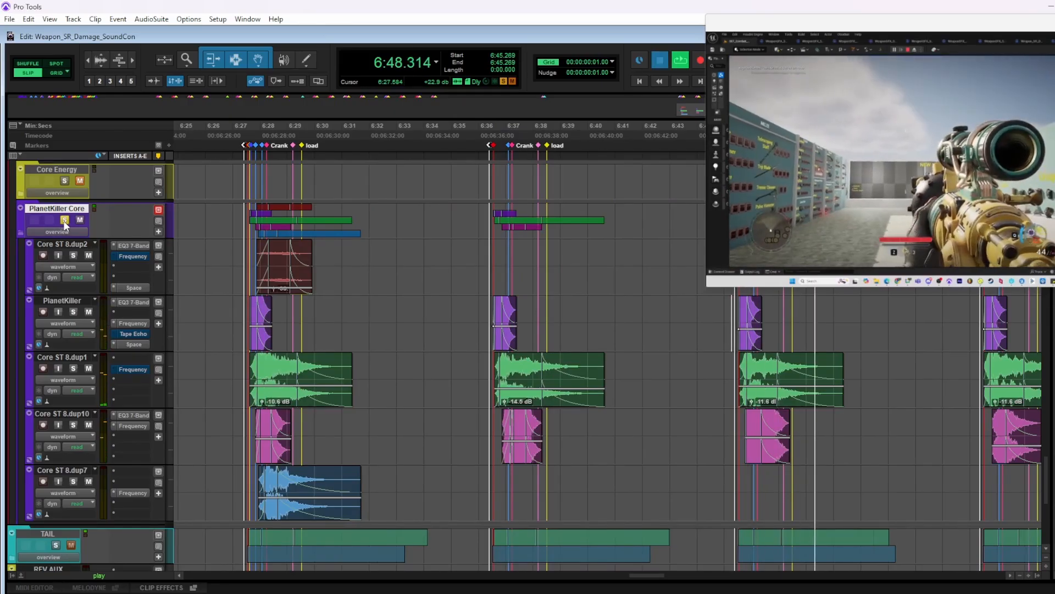
Clear the PlanetKiller Core solo and play the third and fourth variations in the full mix from 6:45.269 and 6:54.293
{"action": "left_click", "coordinate": [64, 220]}
{"action": "key", "text": "space"}
{"action": "key", "text": "space"}
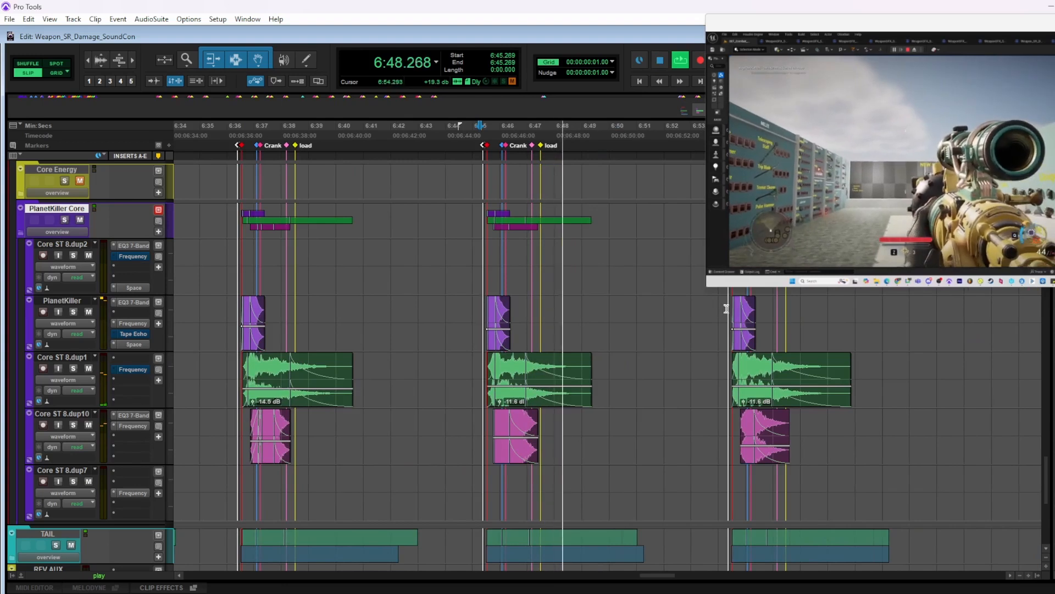
{"action": "left_click", "coordinate": [726, 305]}
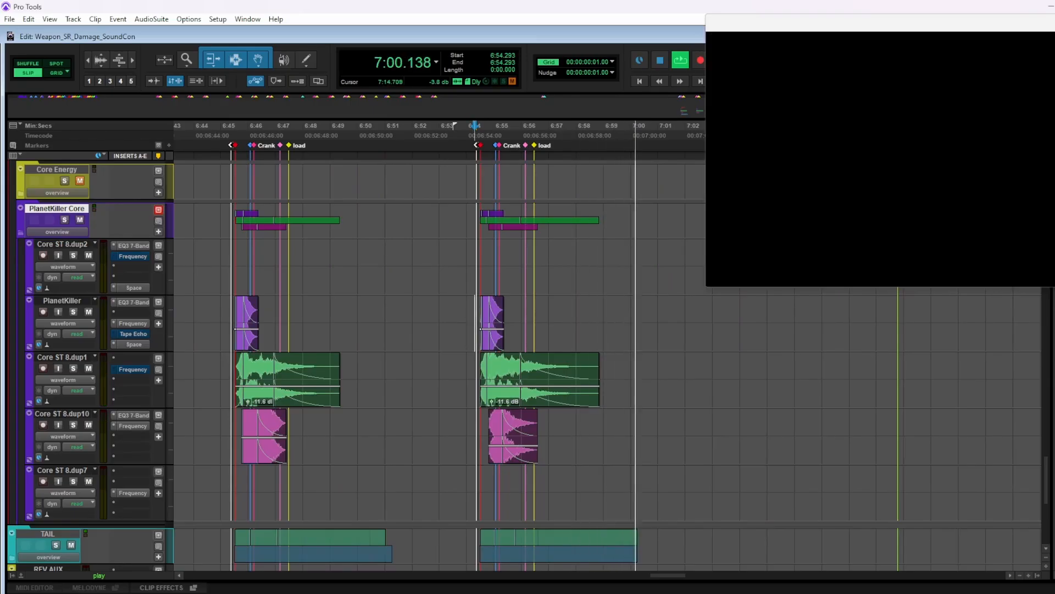
Switch to the Wwise project showing the Sniper_Damage actor-mixer
{"action": "key", "text": "alt+Tab"}
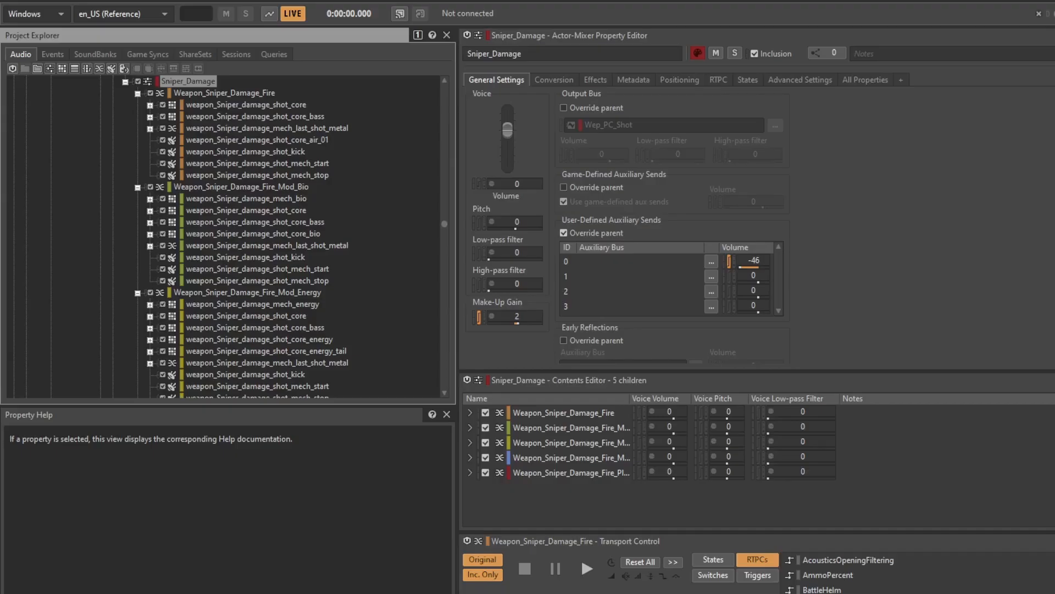
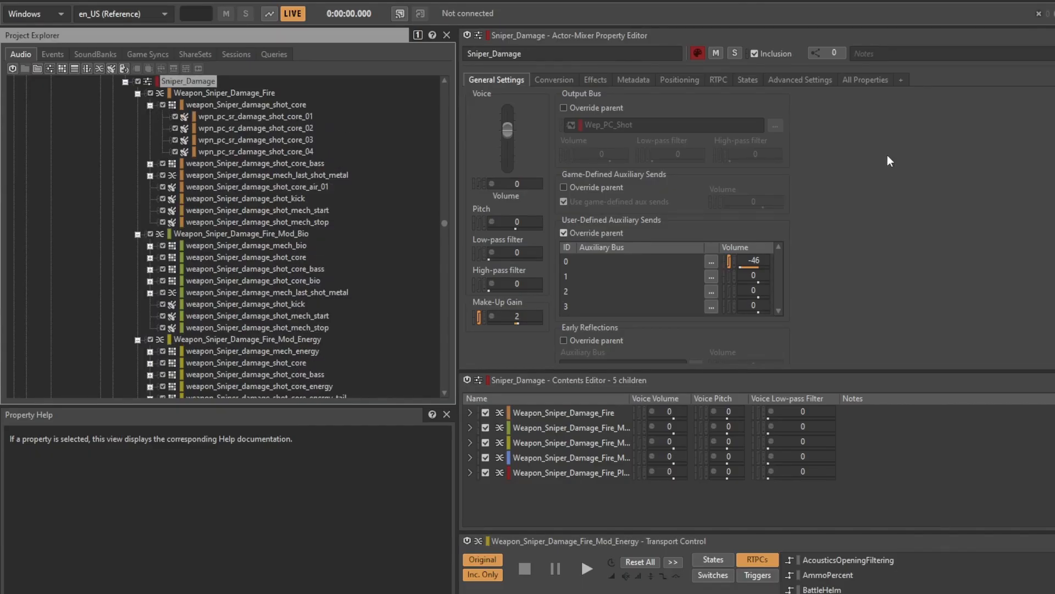
Inspect the Weapon_Sniper_Damage_Fire blend container and audition its weapon_Sniper_damage_shot_core container, collapsing that container's variations
{"action": "left_click", "coordinate": [246, 93]}
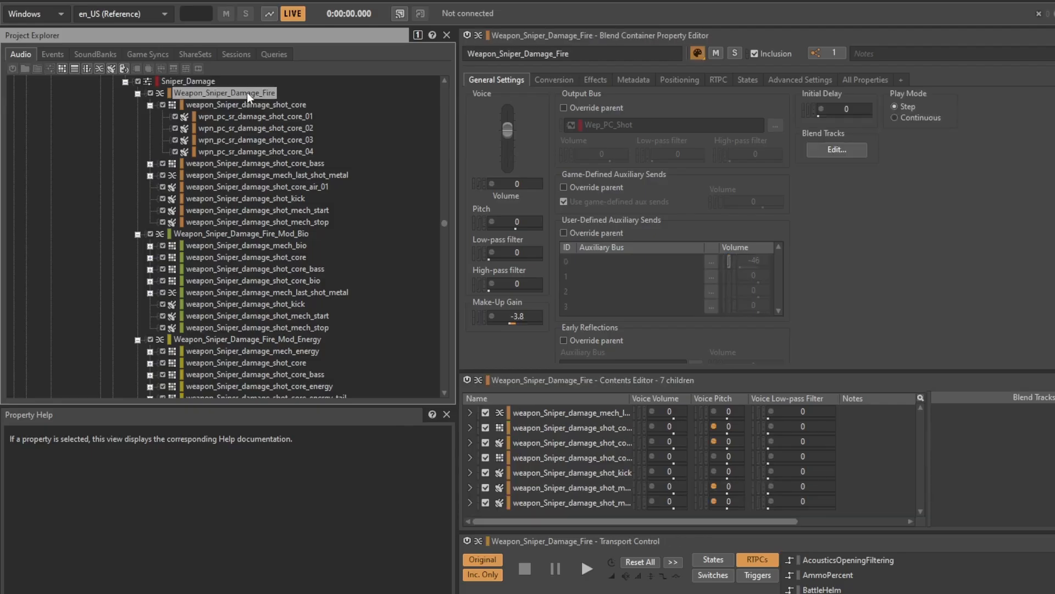
{"action": "left_click", "coordinate": [296, 106]}
{"action": "key", "text": "space"}
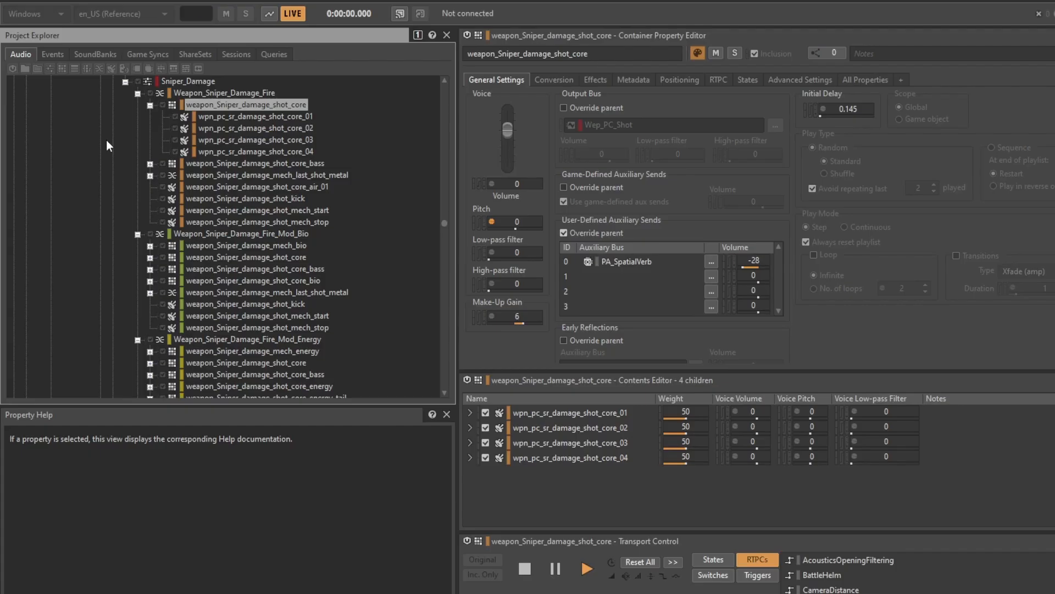
{"action": "key", "text": "space"}
{"action": "left_click", "coordinate": [150, 105]}
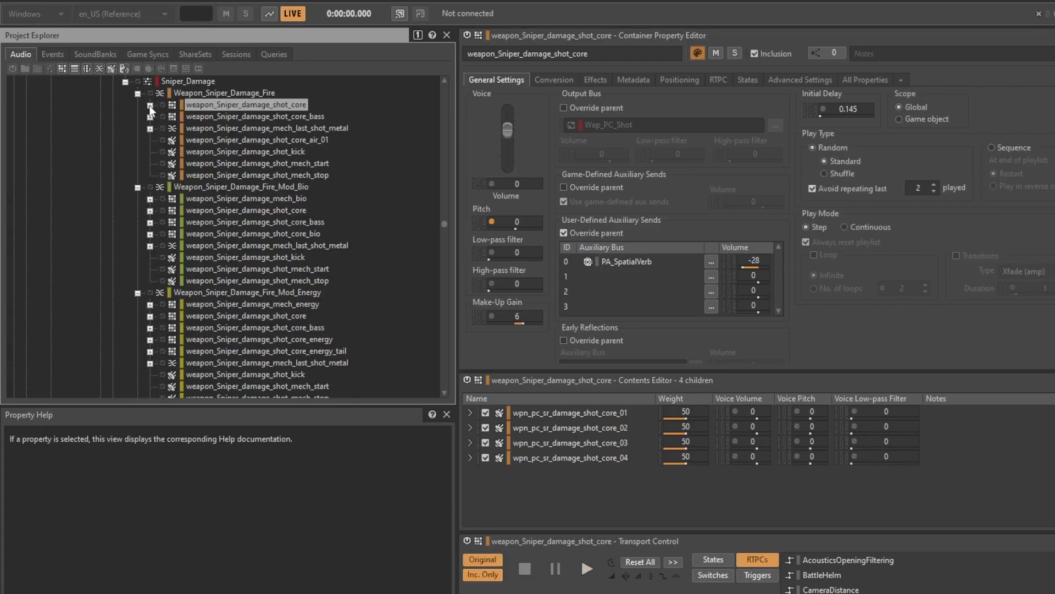
Audition the bass, air_01 and kick layers of Weapon_Sniper_Damage_Fire one after another
{"action": "left_click", "coordinate": [291, 116]}
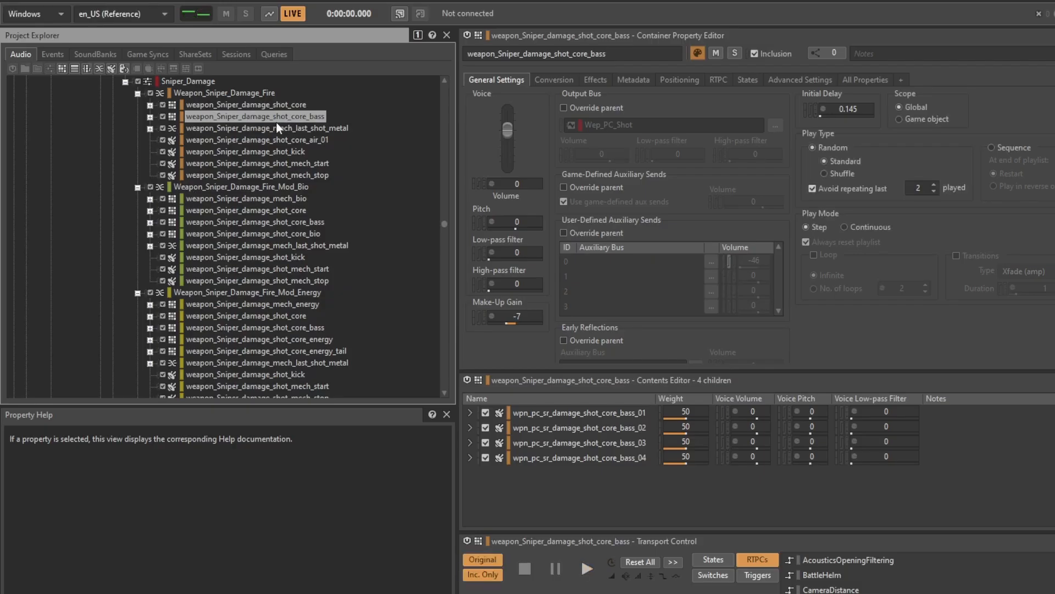
{"action": "left_click", "coordinate": [278, 135]}
{"action": "key", "text": "space"}
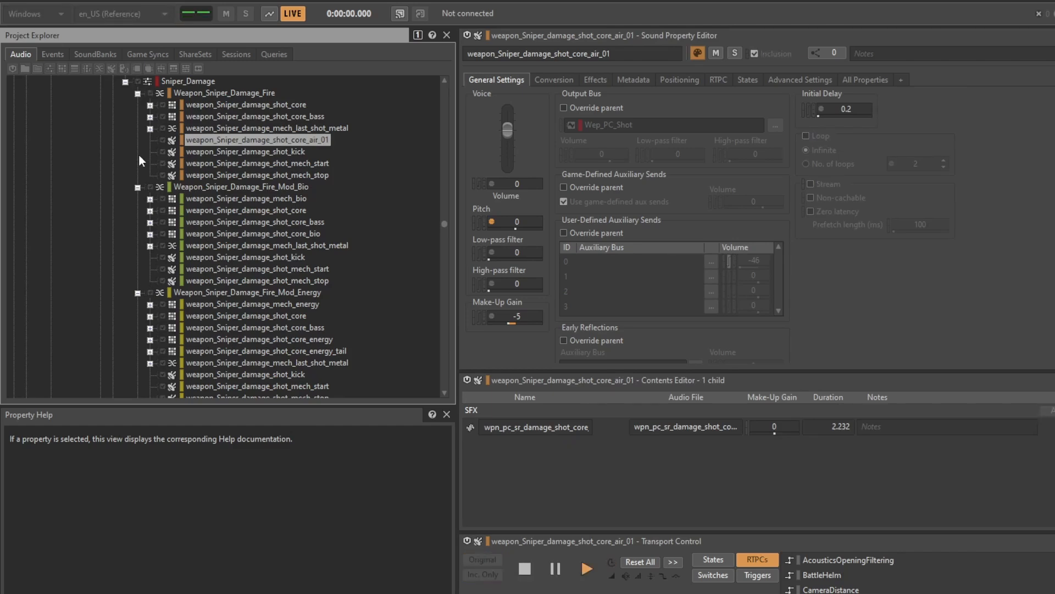
{"action": "left_click", "coordinate": [233, 152]}
{"action": "key", "text": "space"}
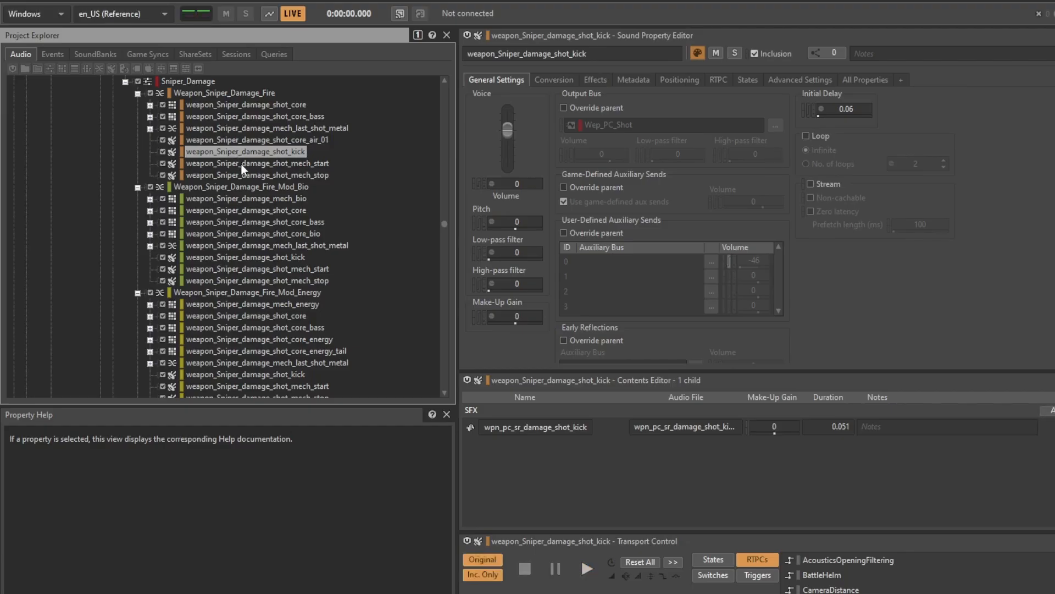
Audition the weapon_Sniper_damage_shot_mech_start and mech_stop sounds of Weapon_Sniper_Damage_Fire
{"action": "left_click", "coordinate": [240, 165]}
{"action": "key", "text": "space"}
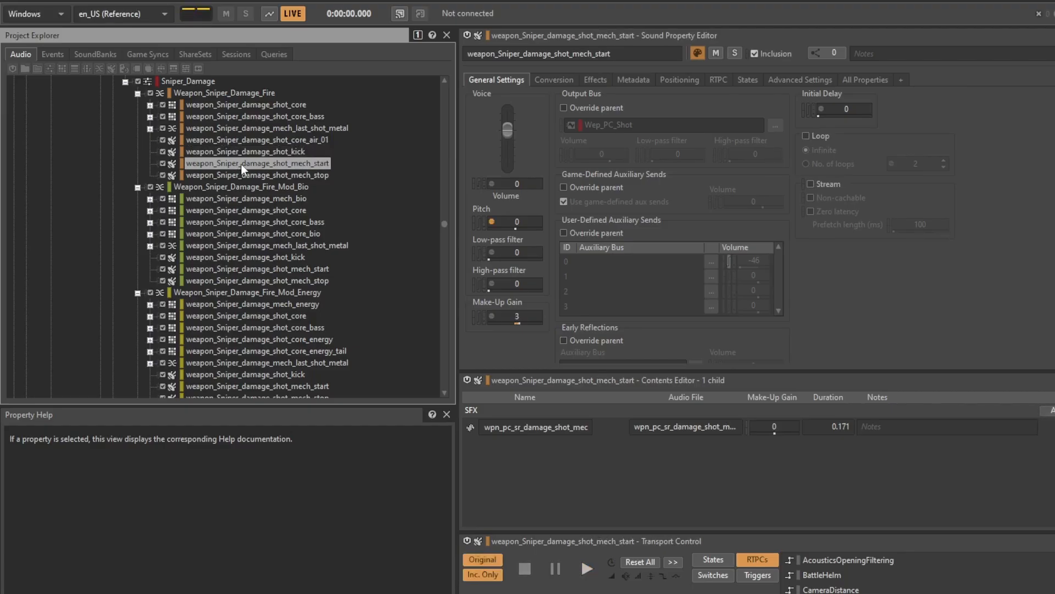
{"action": "key", "text": "space"}
{"action": "left_click", "coordinate": [243, 174]}
{"action": "key", "text": "space"}
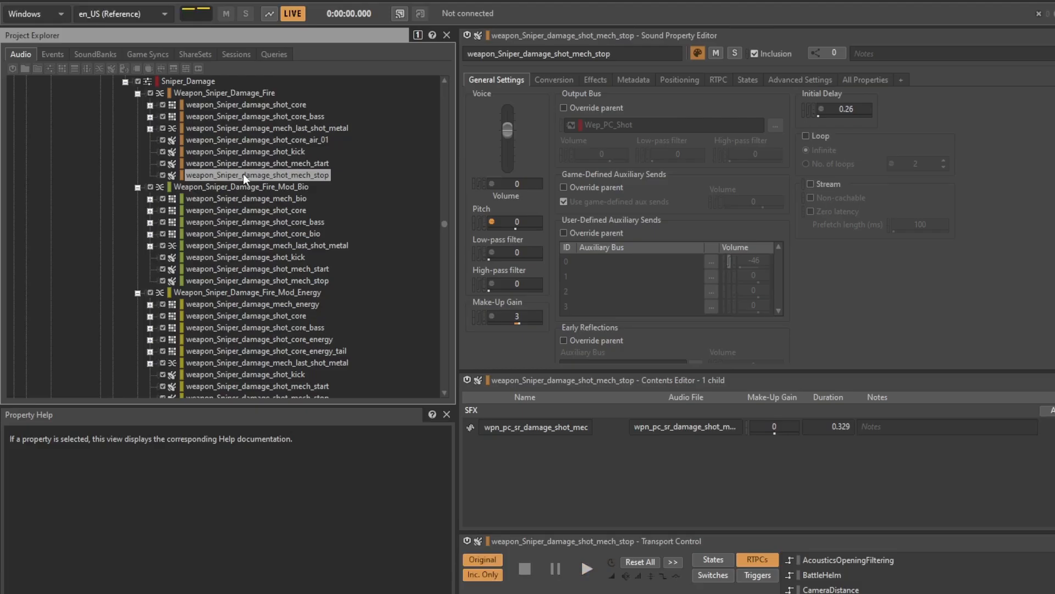
Play the whole Weapon_Sniper_Damage_Fire blend container to hear its layers combined
{"action": "left_click", "coordinate": [203, 93]}
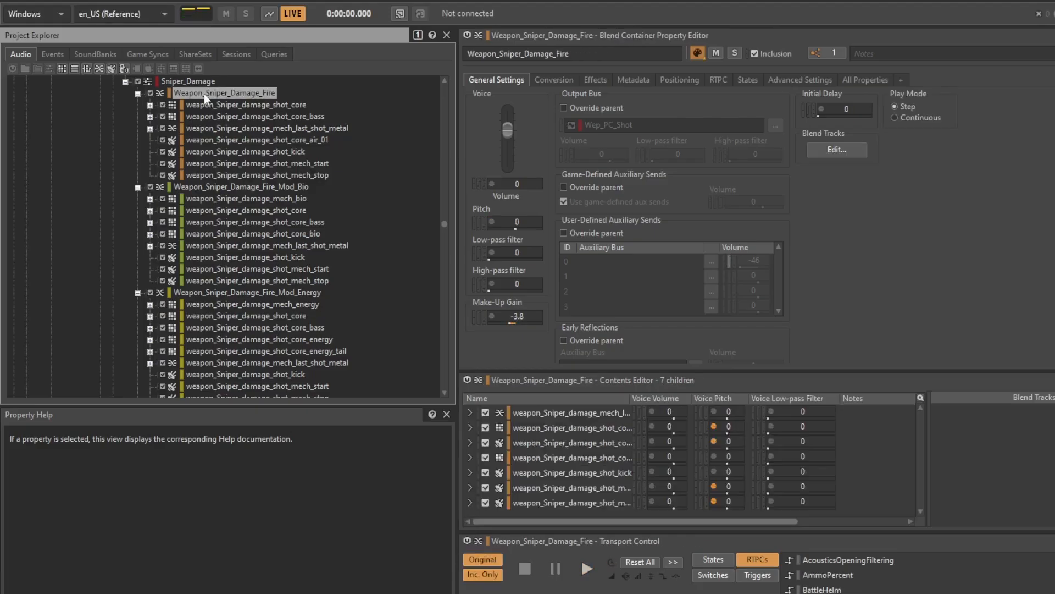
{"action": "key", "text": "space"}
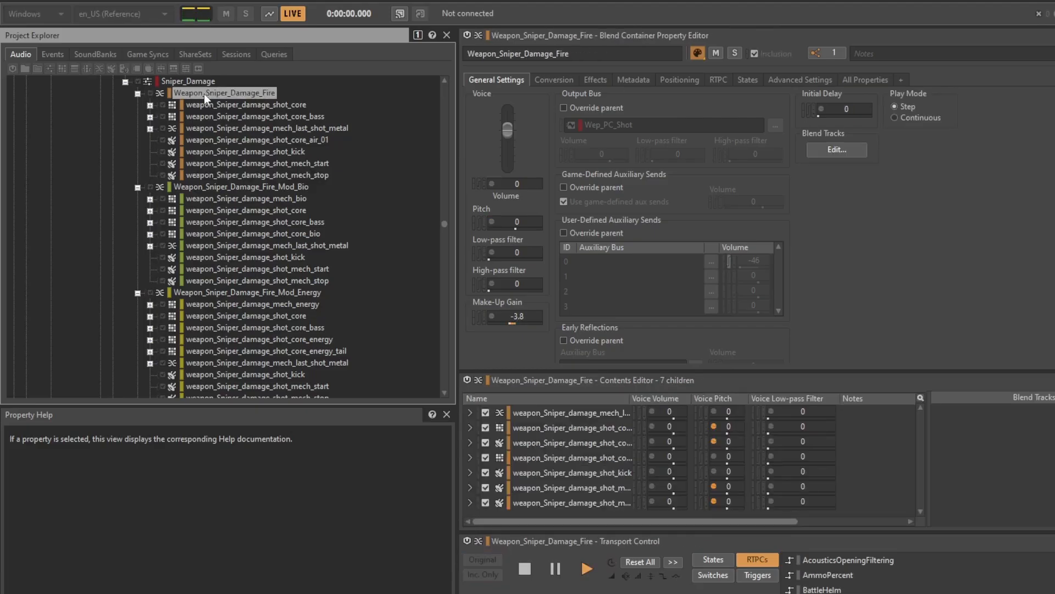
{"action": "key", "text": "space"}
Audition the weapon_Sniper_damage_mech_bio and shot_core_bio containers of the Bio modification
{"action": "scroll", "coordinate": [282, 100], "scroll_direction": "down", "scroll_amount": 3}
{"action": "left_click", "coordinate": [285, 92]}
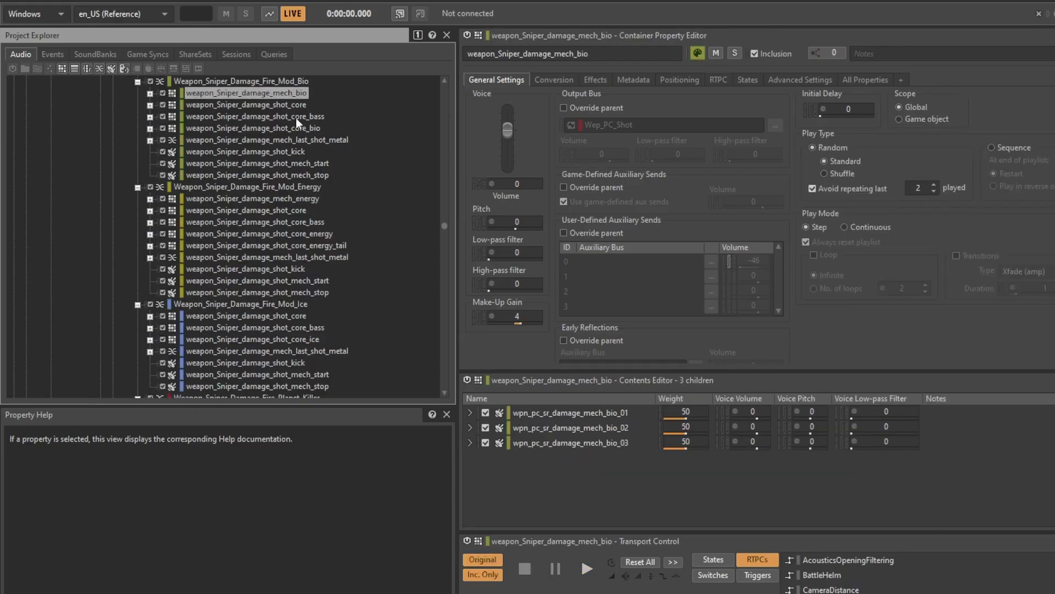
{"action": "key", "text": "space"}
{"action": "left_click", "coordinate": [314, 129]}
{"action": "key", "text": "space"}
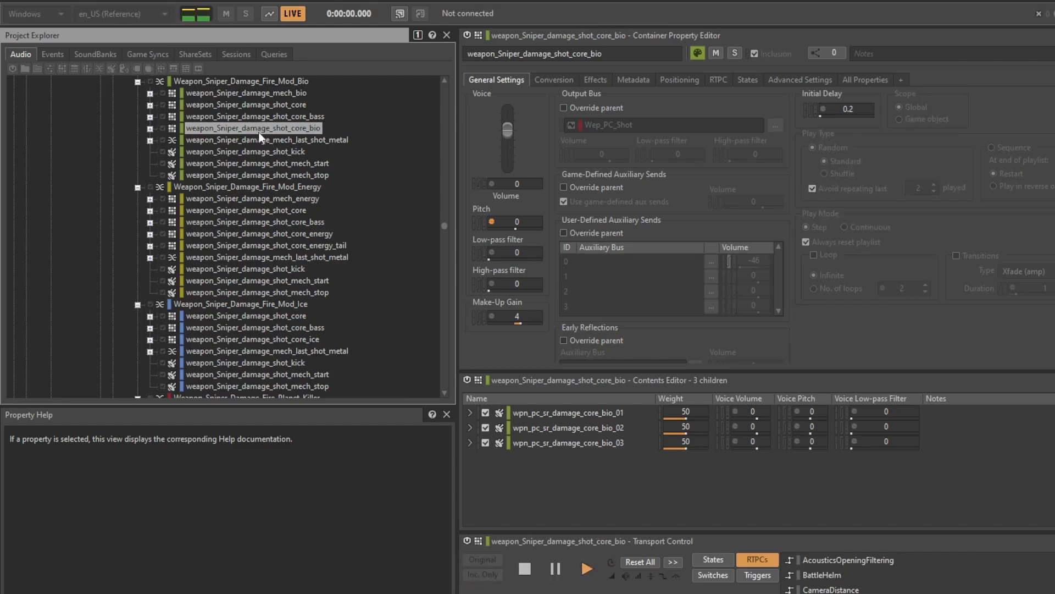
Play the complete Weapon_Sniper_Damage_Fire_Mod_Bio blend container
{"action": "left_click", "coordinate": [258, 79]}
{"action": "key", "text": "space"}
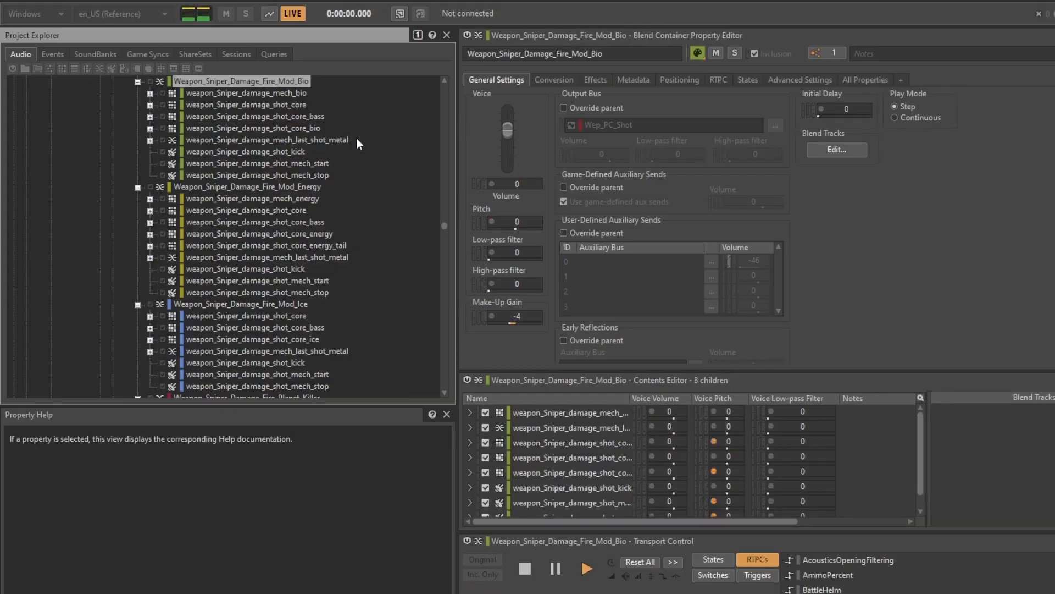
{"action": "key", "text": "space"}
Audition the weapon_Sniper_damage_mech_energy and shot_core_energy containers of the Energy modification
{"action": "scroll", "coordinate": [329, 188], "scroll_direction": "down", "scroll_amount": 3}
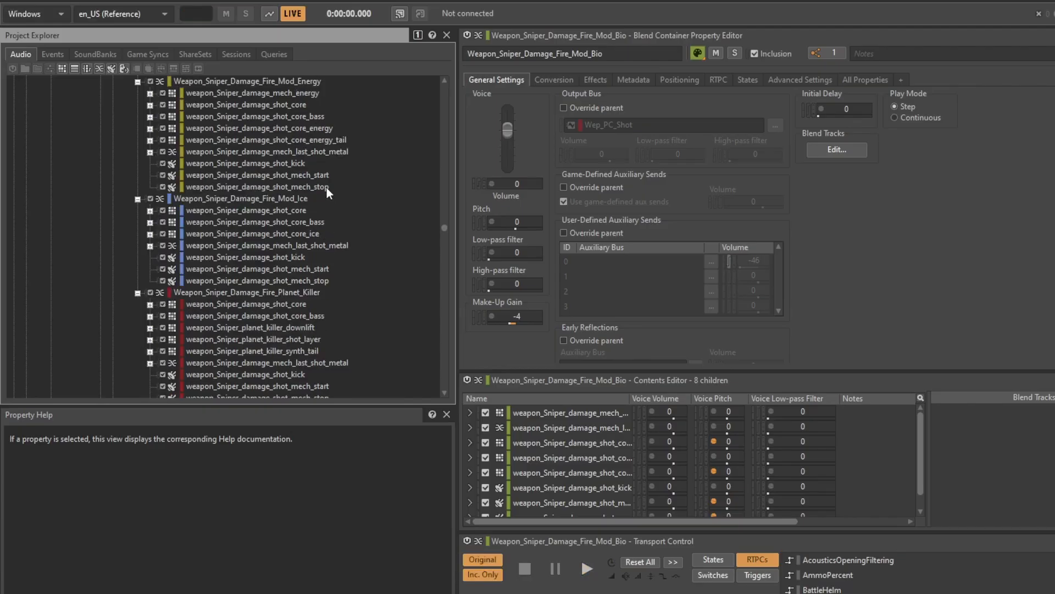
{"action": "left_click", "coordinate": [302, 95]}
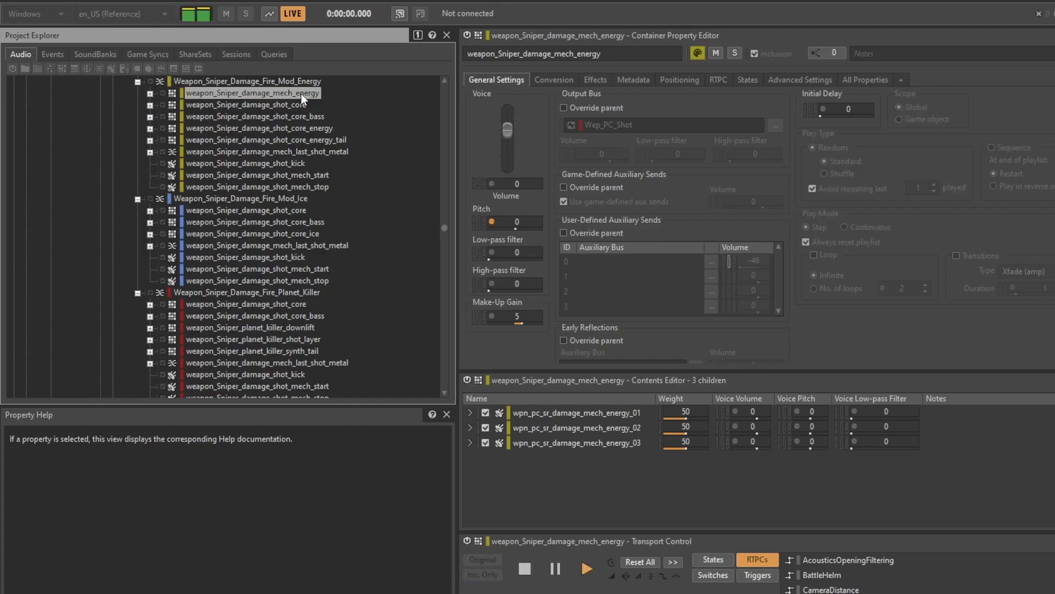
{"action": "left_click", "coordinate": [316, 128]}
{"action": "key", "text": "space"}
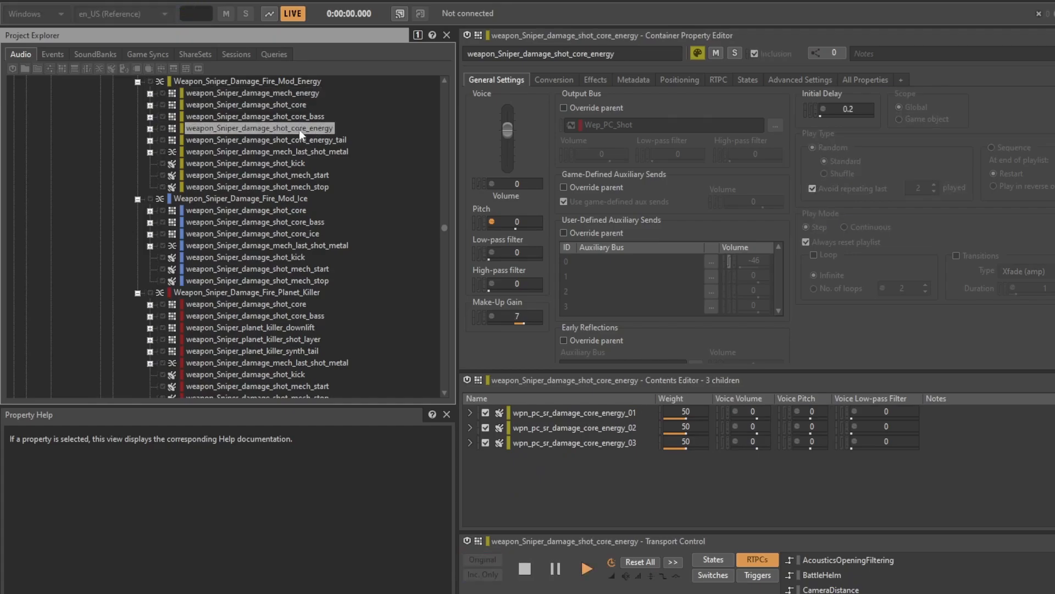
{"action": "key", "text": "space"}
{"action": "key", "text": "space"}
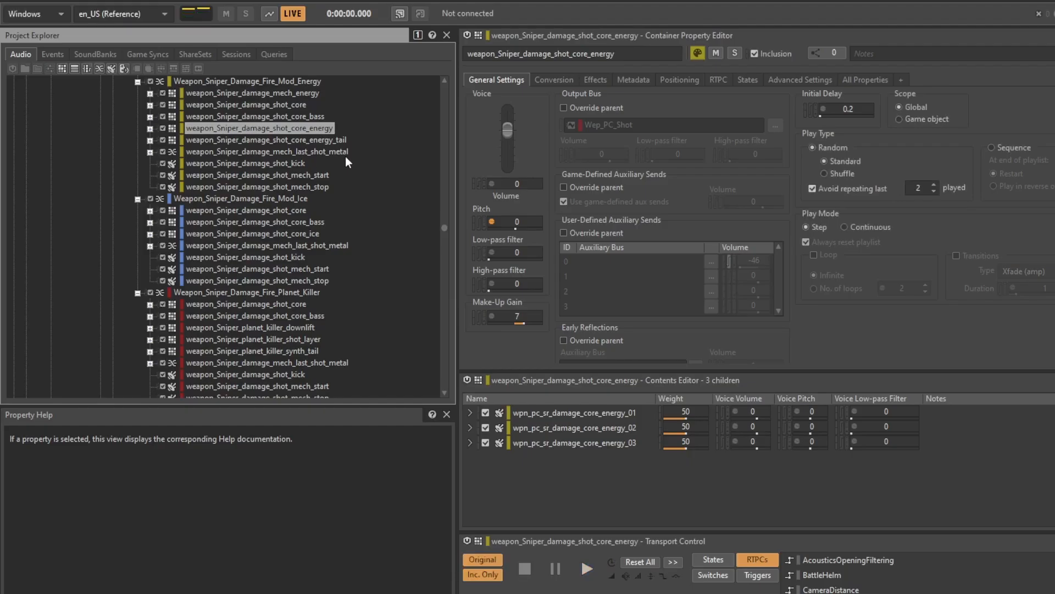
Audition the shot_core_energy_tail container and the full Weapon_Sniper_Damage_Fire_Mod_Energy blend container
{"action": "left_click", "coordinate": [334, 140]}
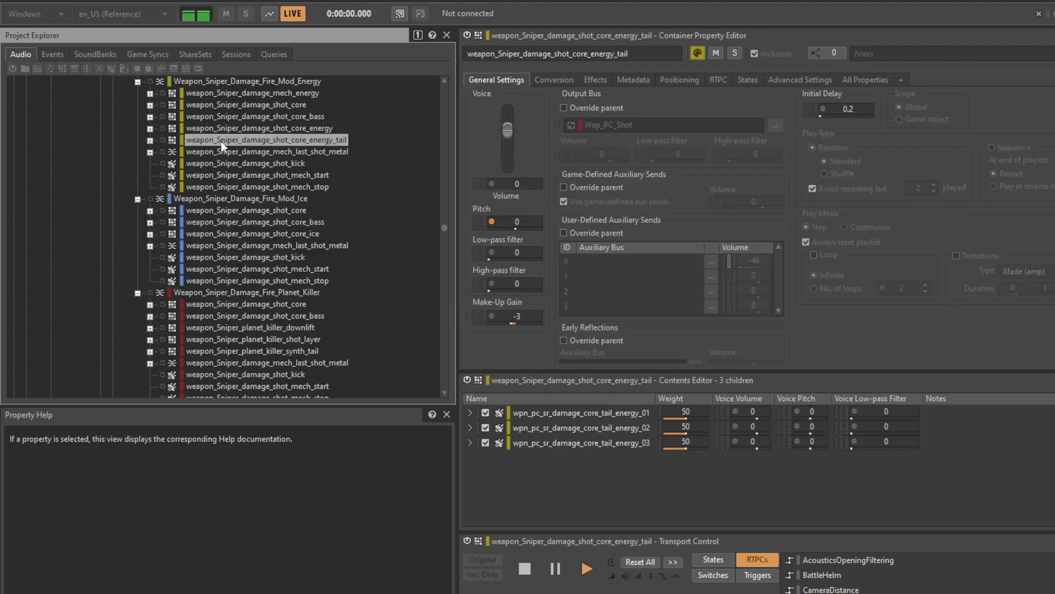
{"action": "key", "text": "space"}
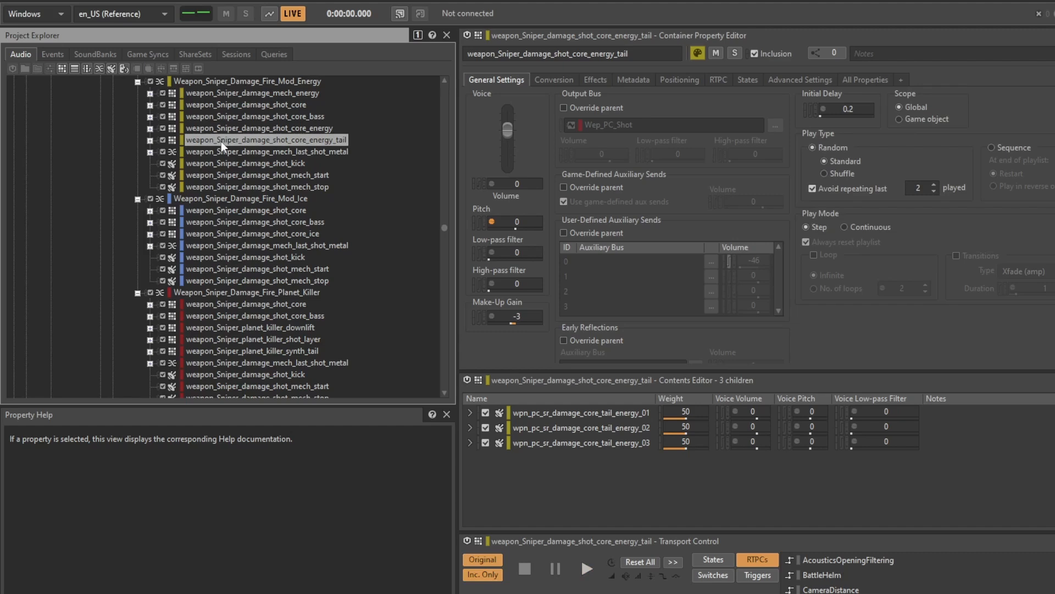
{"action": "key", "text": "space"}
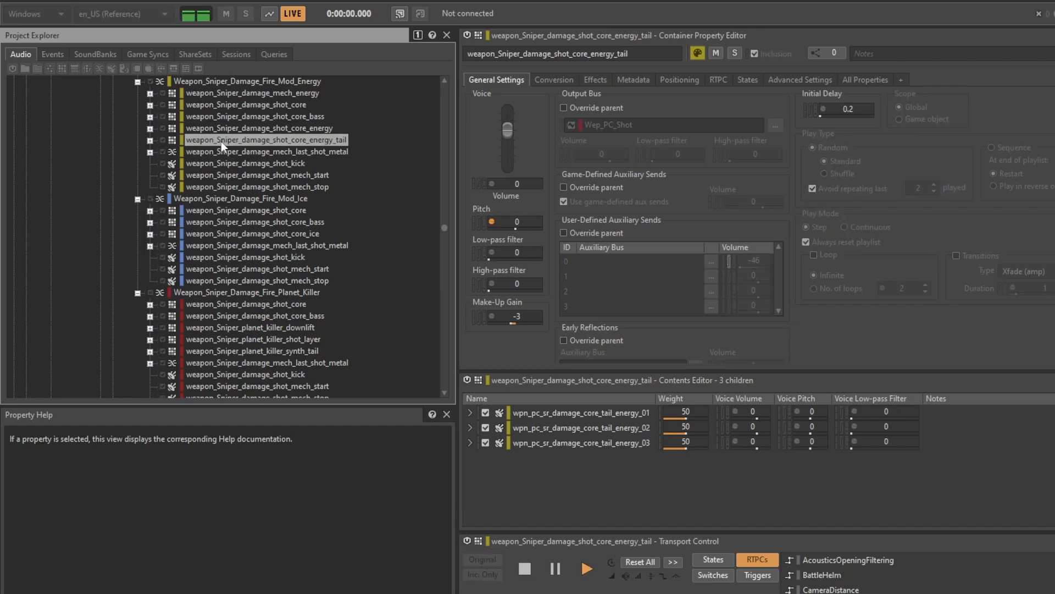
{"action": "left_click", "coordinate": [262, 80]}
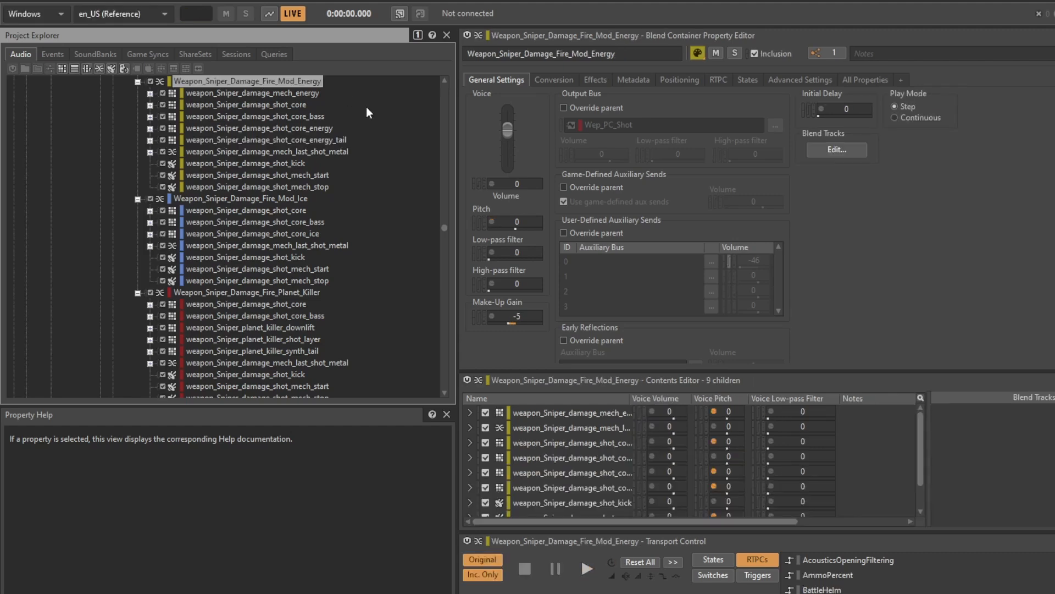
{"action": "key", "text": "space"}
Audition the Ice modification's shot_core_ice container and the full Weapon_Sniper_Damage_Fire_Mod_Ice blend container
{"action": "left_click", "coordinate": [289, 211]}
{"action": "left_click", "coordinate": [316, 235]}
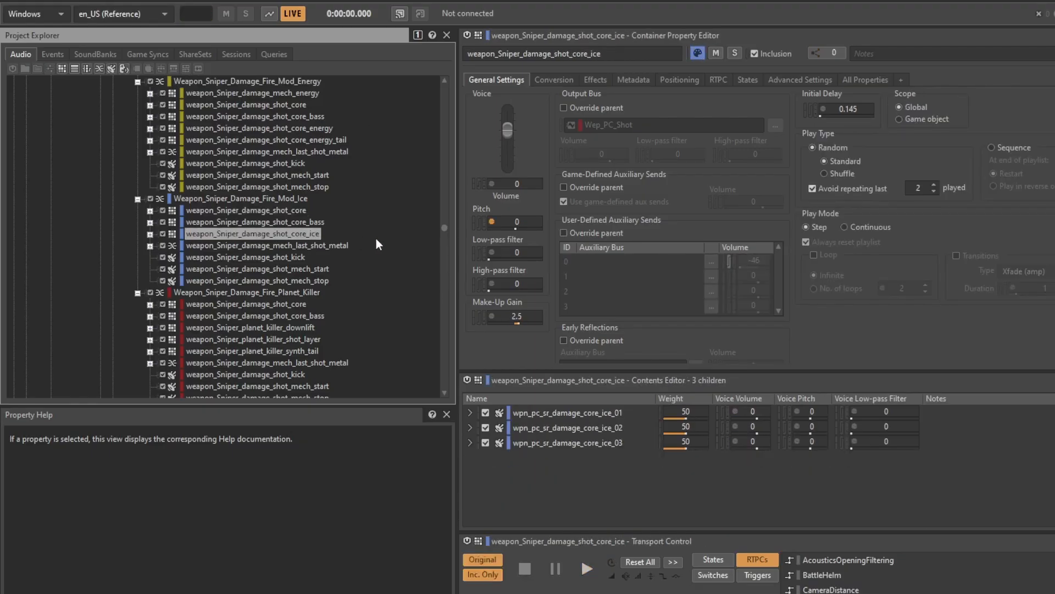
{"action": "key", "text": "space"}
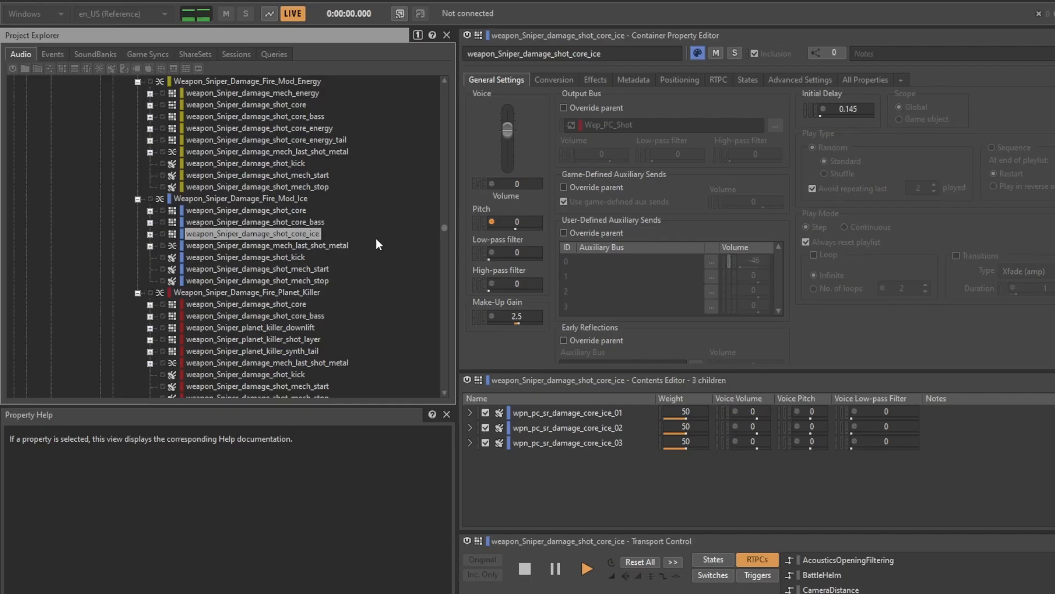
{"action": "key", "text": "space"}
{"action": "left_click", "coordinate": [209, 197]}
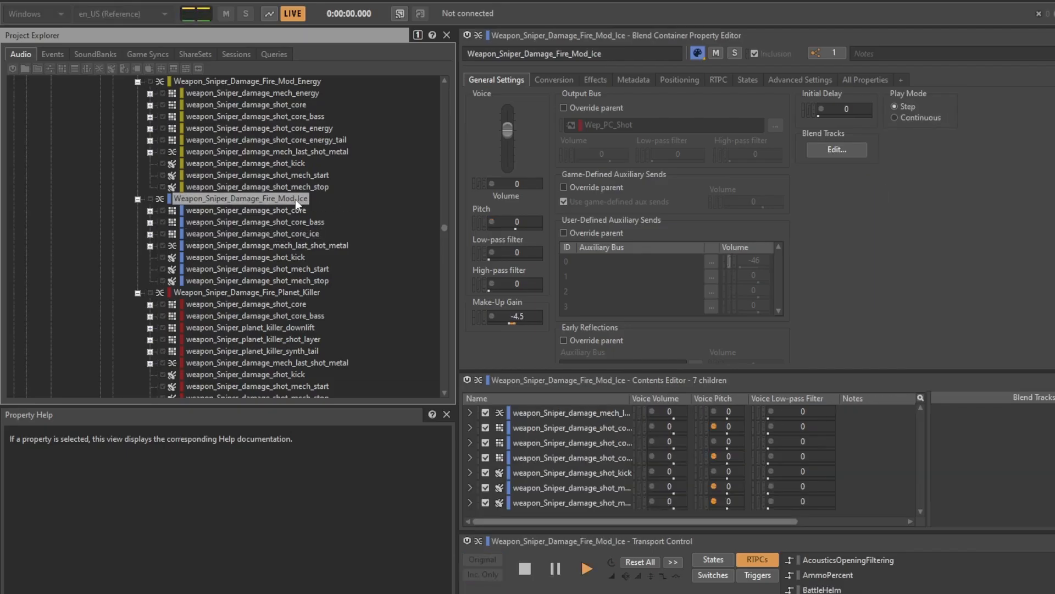
{"action": "key", "text": "space"}
Review the planet_killer downlift, shot_layer and synth_tail containers, and select the parent Weapon_Sniper_Damage_Fire_Planet_Killer blend container
{"action": "left_click", "coordinate": [308, 328]}
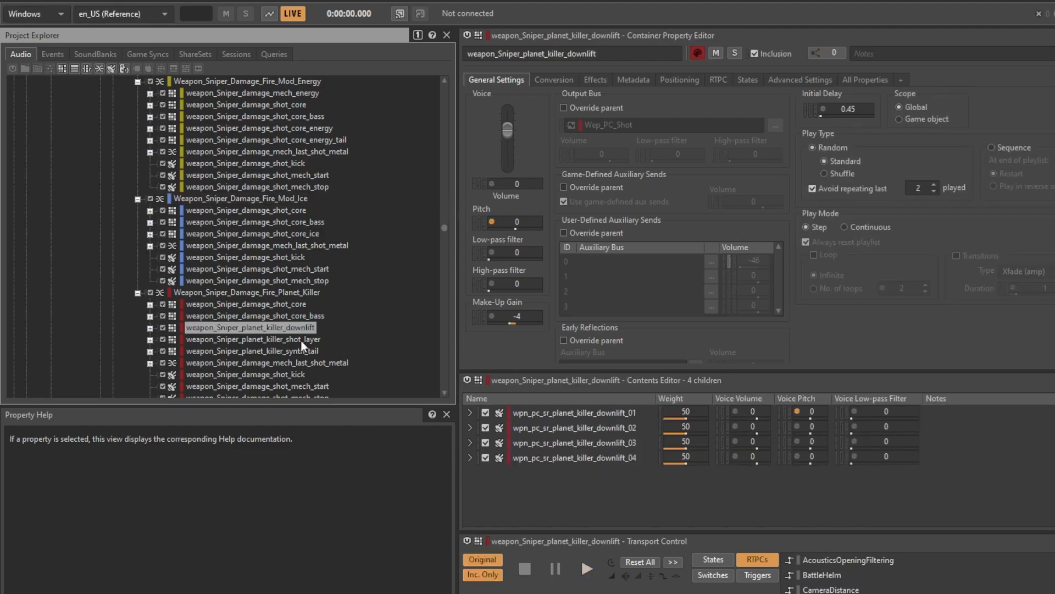
{"action": "left_click", "coordinate": [316, 340]}
{"action": "key", "text": "space"}
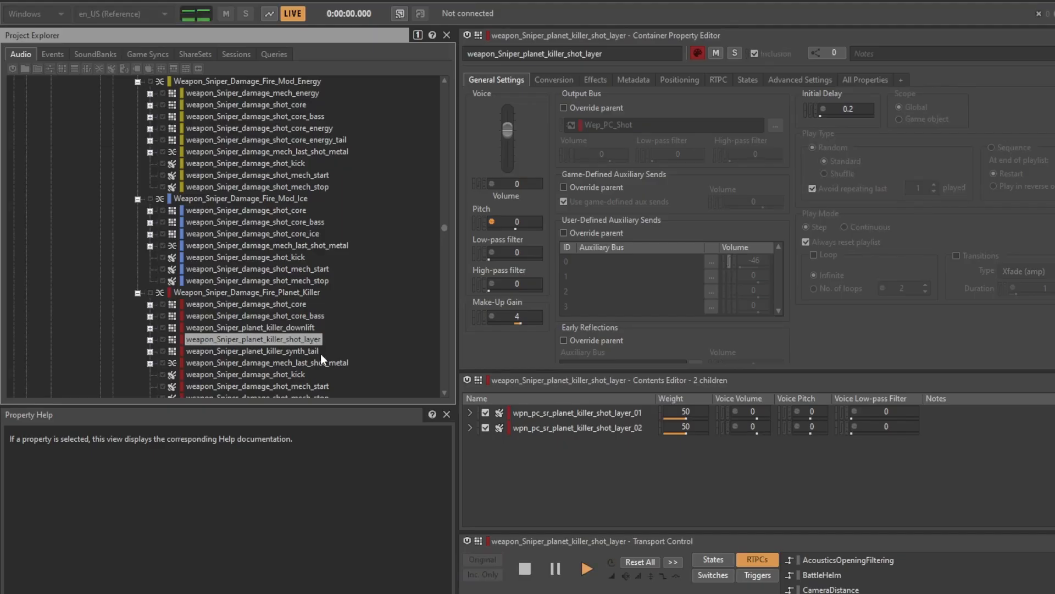
{"action": "left_click", "coordinate": [303, 352]}
{"action": "key", "text": "space"}
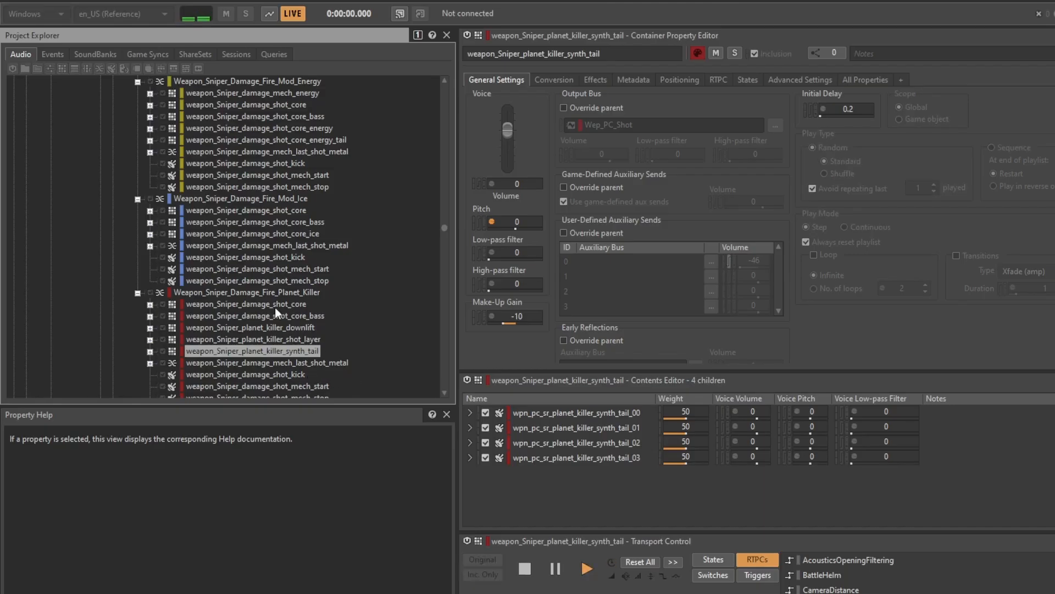
{"action": "left_click", "coordinate": [268, 292]}
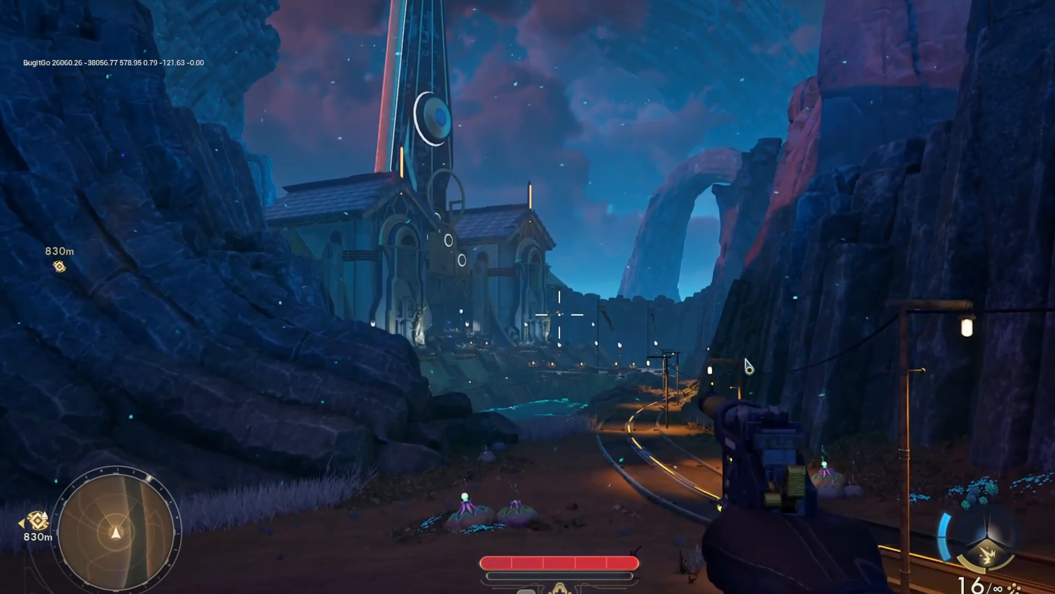
In the game, replace the Anti-Matter Plasma Sniper in weapon slot 2 with the other plasma sniper from the inventory and draw it
{"action": "key", "text": "i"}
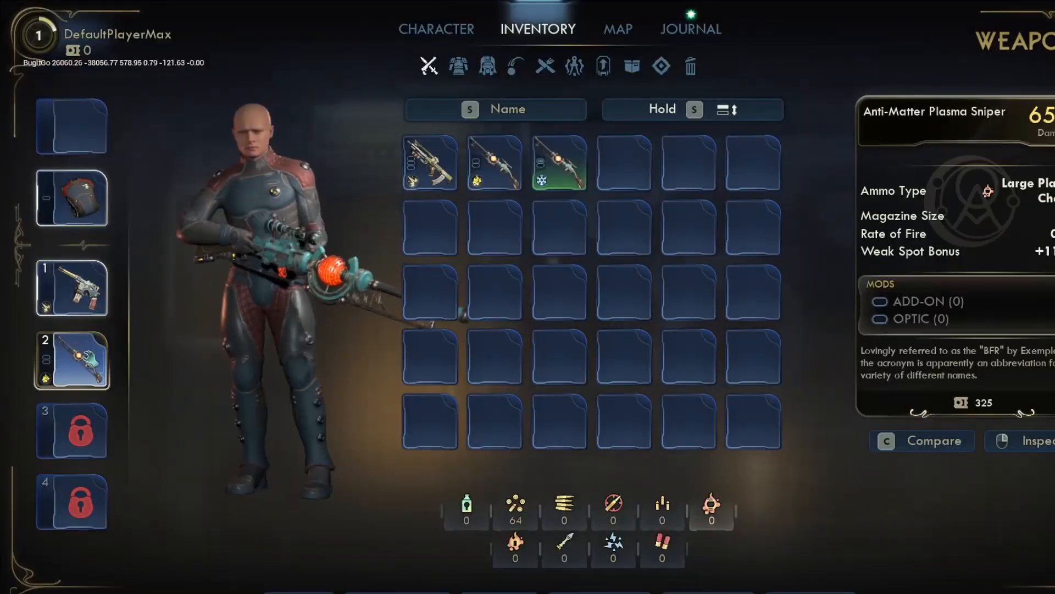
{"action": "left_click_drag", "start_coordinate": [89, 364], "coordinate": [637, 236]}
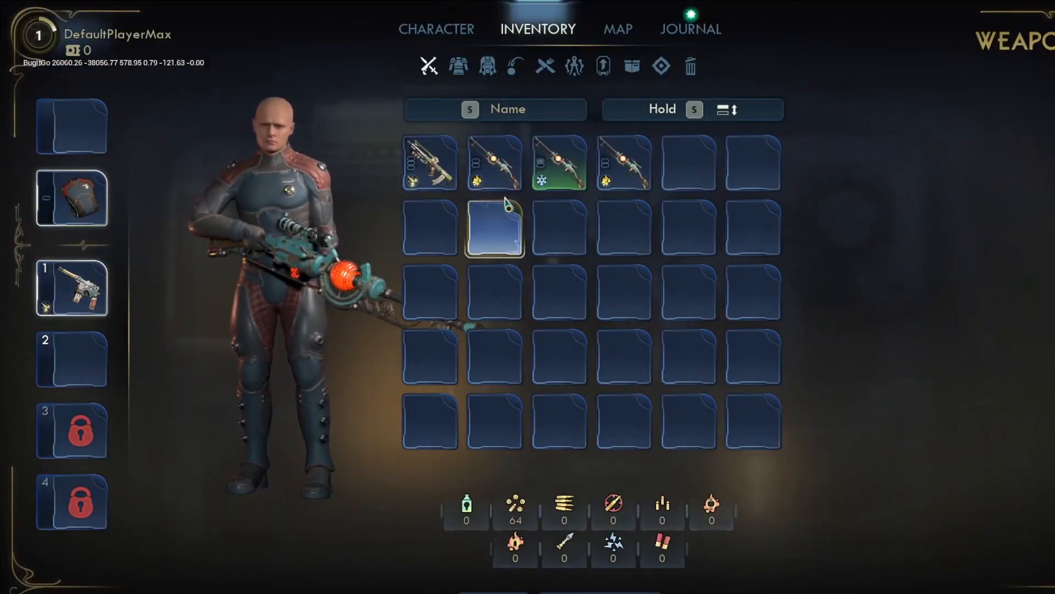
{"action": "left_click_drag", "start_coordinate": [495, 172], "coordinate": [95, 354]}
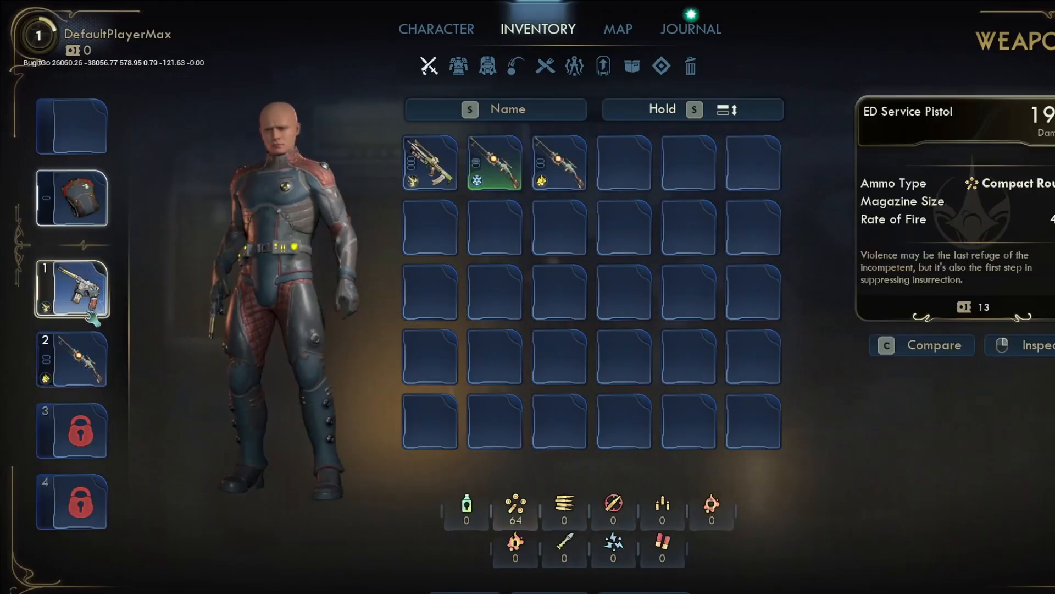
{"action": "key", "text": "i"}
{"action": "key", "text": "2"}
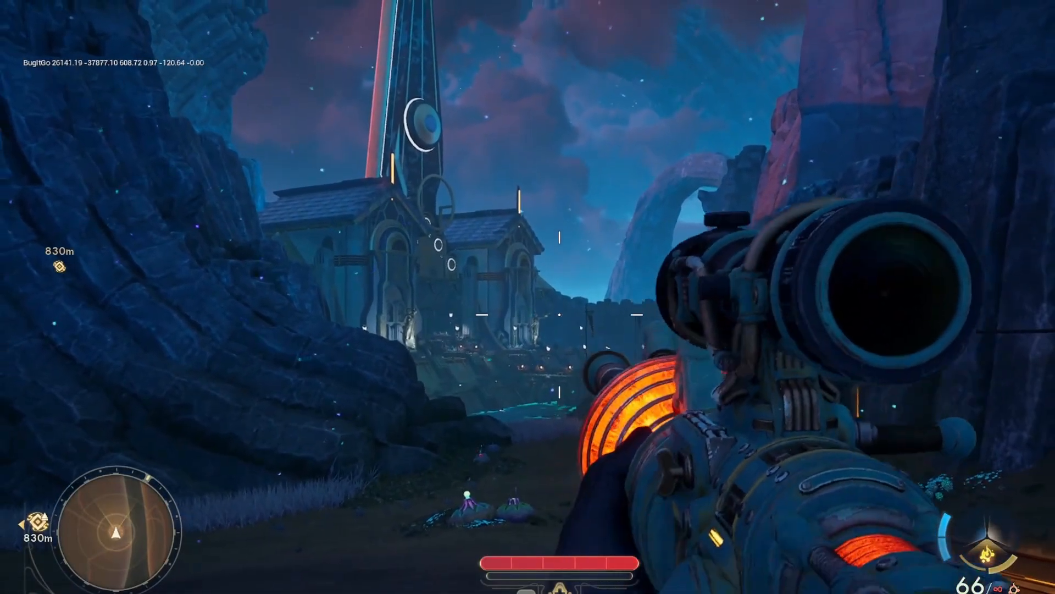
Aim the equipped sniper rifle through its scope, lower it, and aim again at the creature on the ground
{"action": "right_click", "coordinate": [560, 314]}
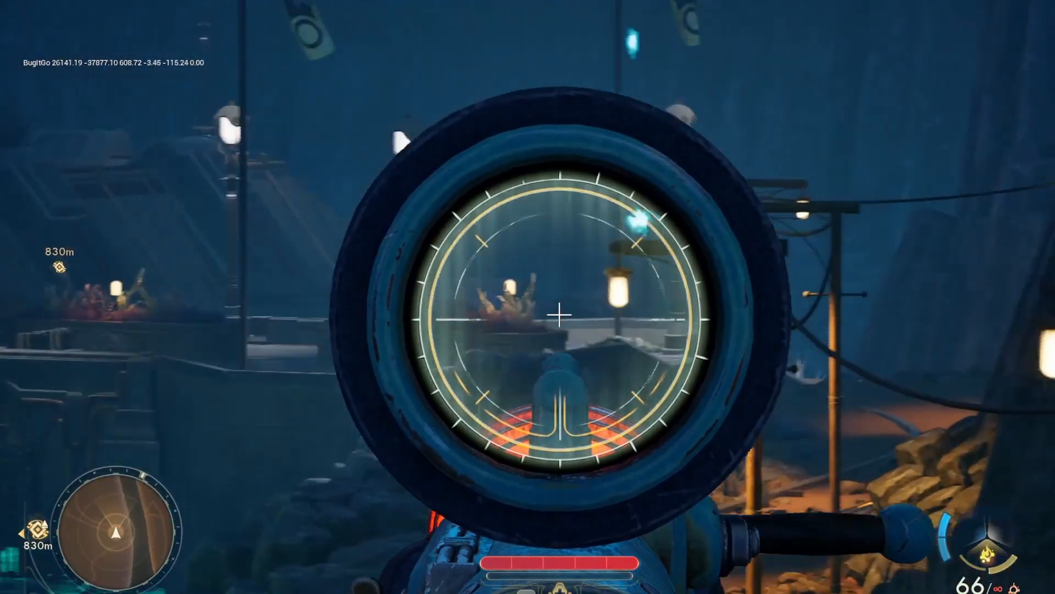
{"action": "right_click", "coordinate": [560, 314]}
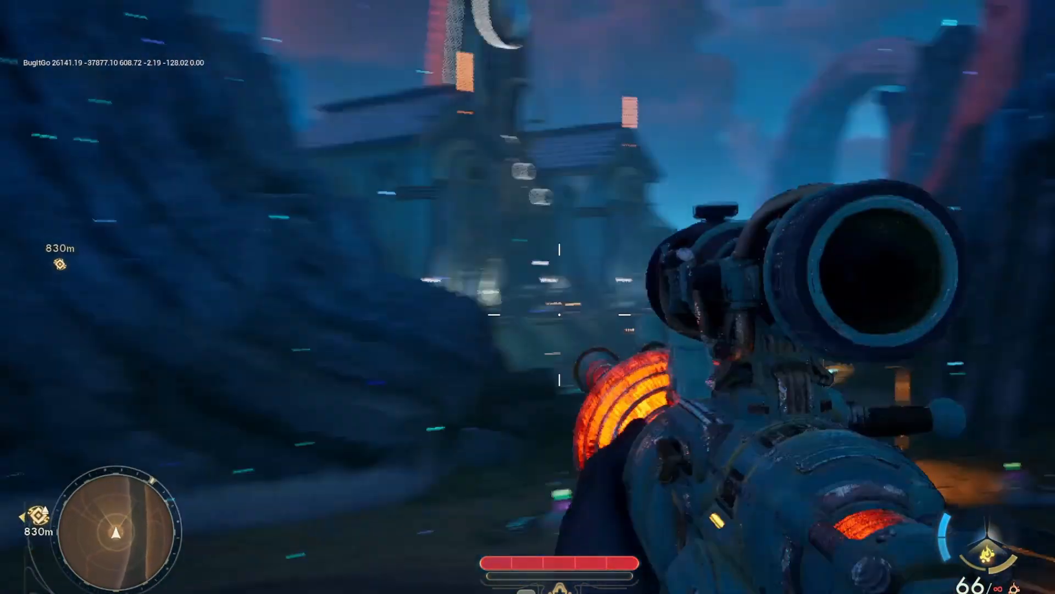
{"action": "right_click", "coordinate": [560, 314]}
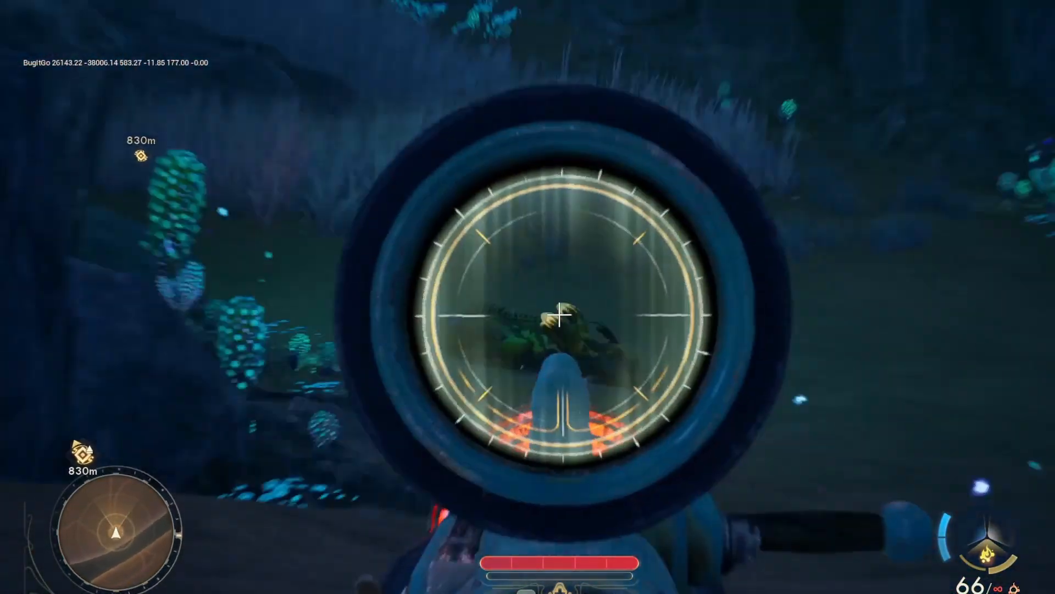
Fire the plasma sniper once from the hip and once through its scope toward the buildings in the valley
{"action": "right_click", "coordinate": [559, 314]}
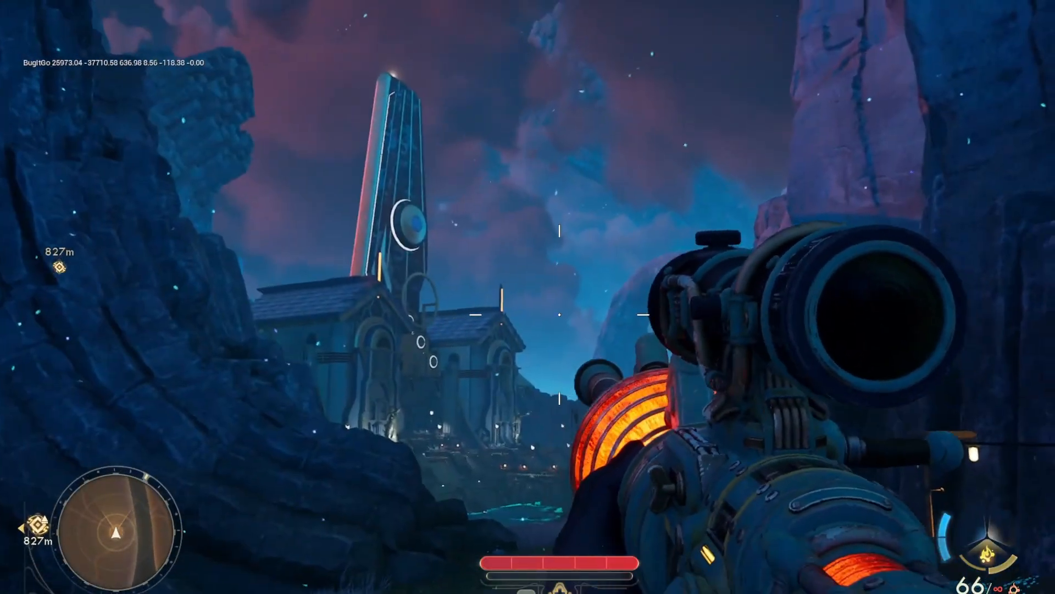
{"action": "left_click", "coordinate": [559, 315]}
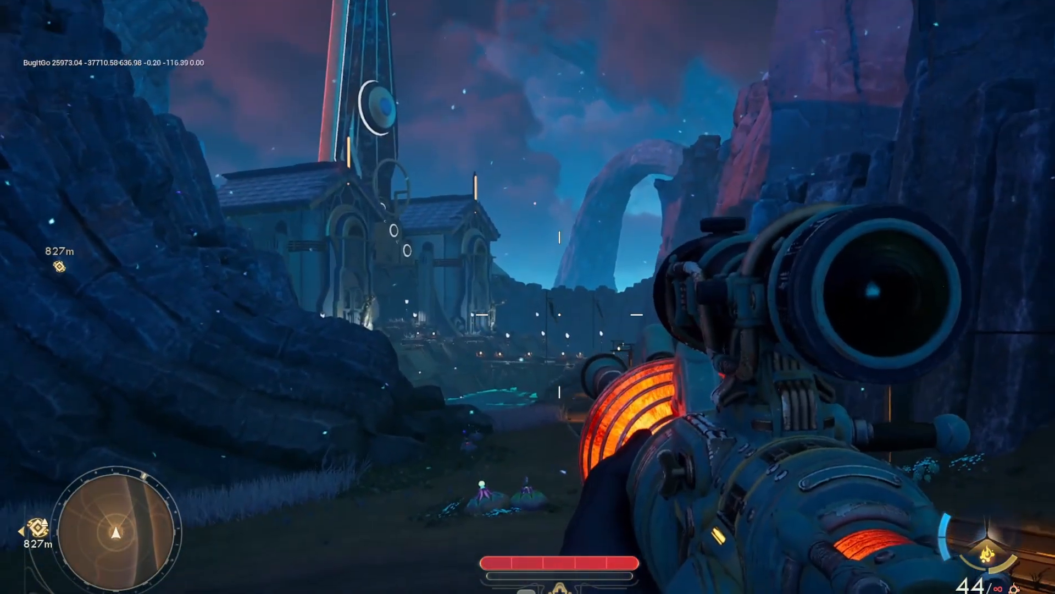
{"action": "right_click", "coordinate": [560, 314]}
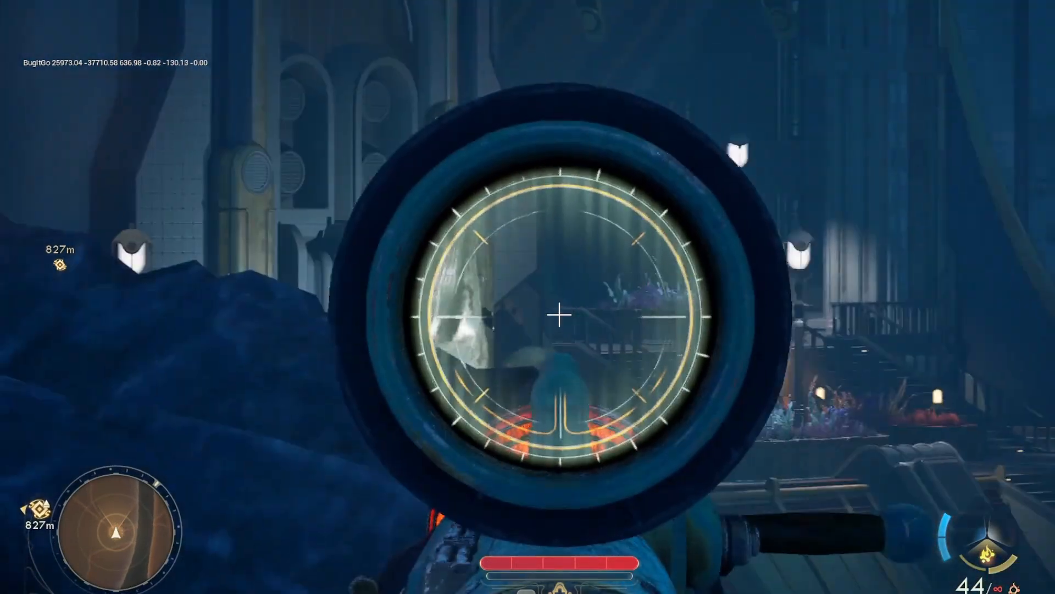
{"action": "left_click", "coordinate": [560, 313]}
{"action": "right_click", "coordinate": [560, 314]}
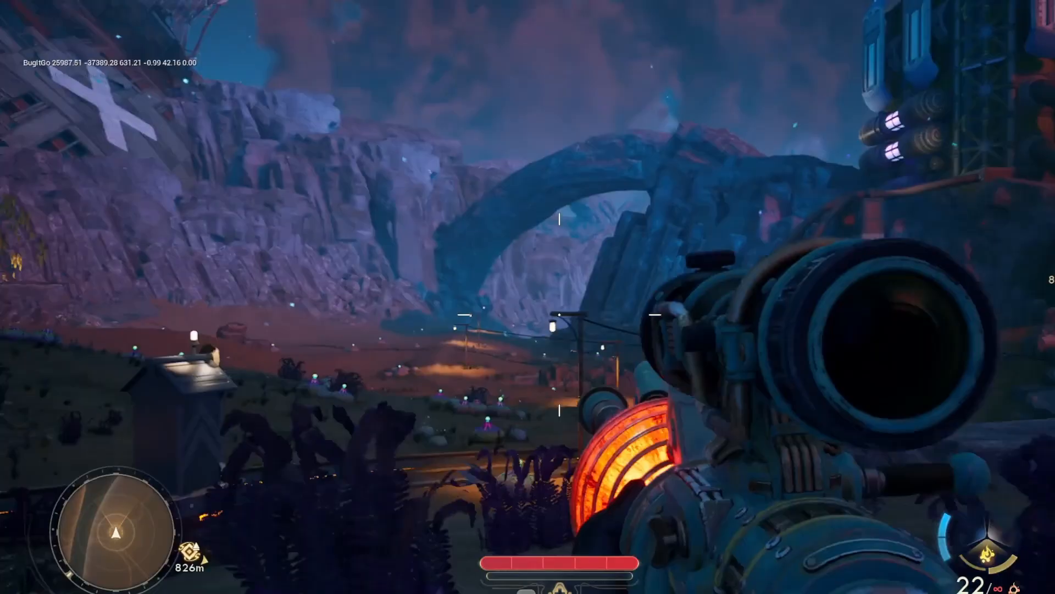
Aim the plasma sniper toward the arch and the tower, fire its remaining charge, and reload while moving on
{"action": "right_click", "coordinate": [560, 314]}
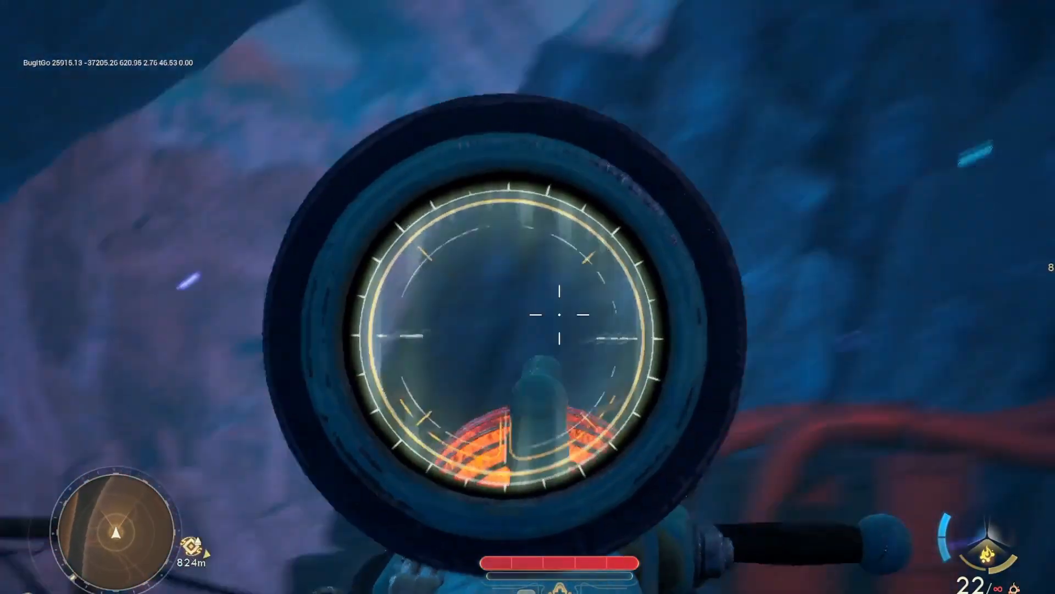
{"action": "right_click", "coordinate": [560, 315]}
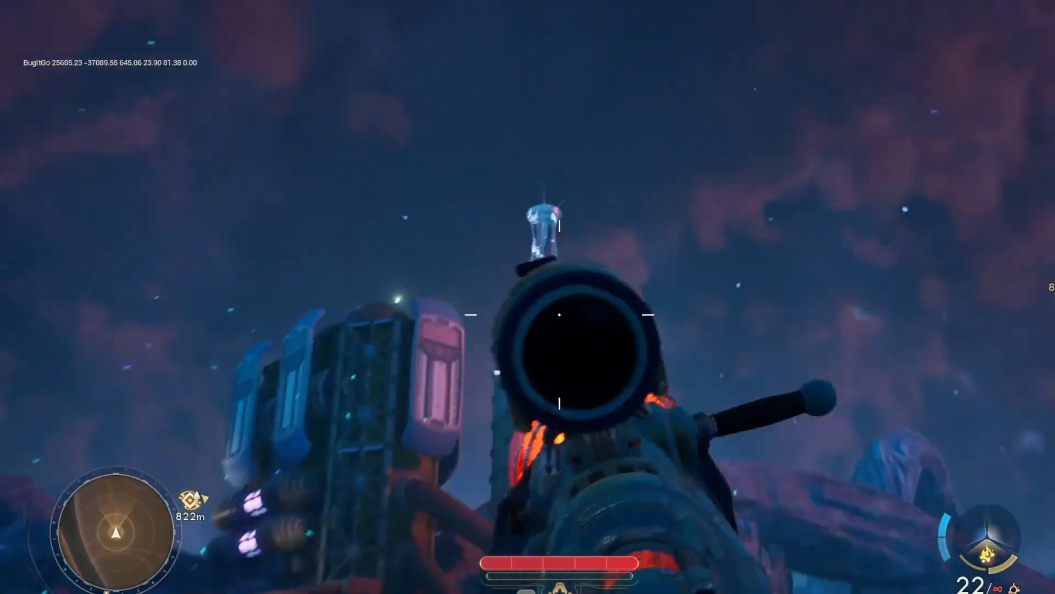
{"action": "right_click", "coordinate": [560, 314]}
{"action": "left_click", "coordinate": [561, 314]}
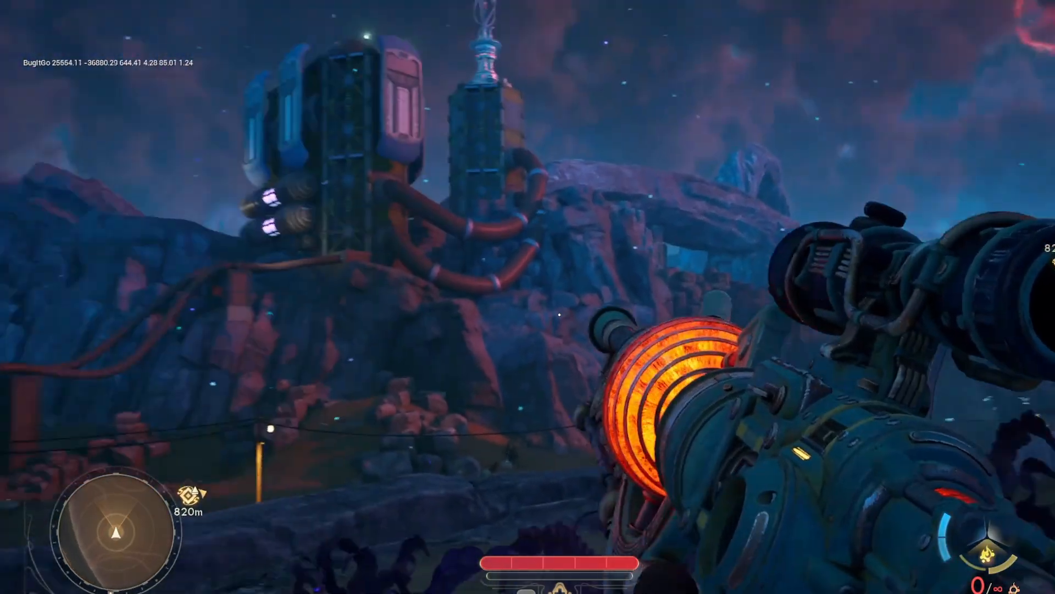
{"action": "key", "text": "r"}
{"action": "key", "text": "d"}
{"action": "key", "text": "w"}
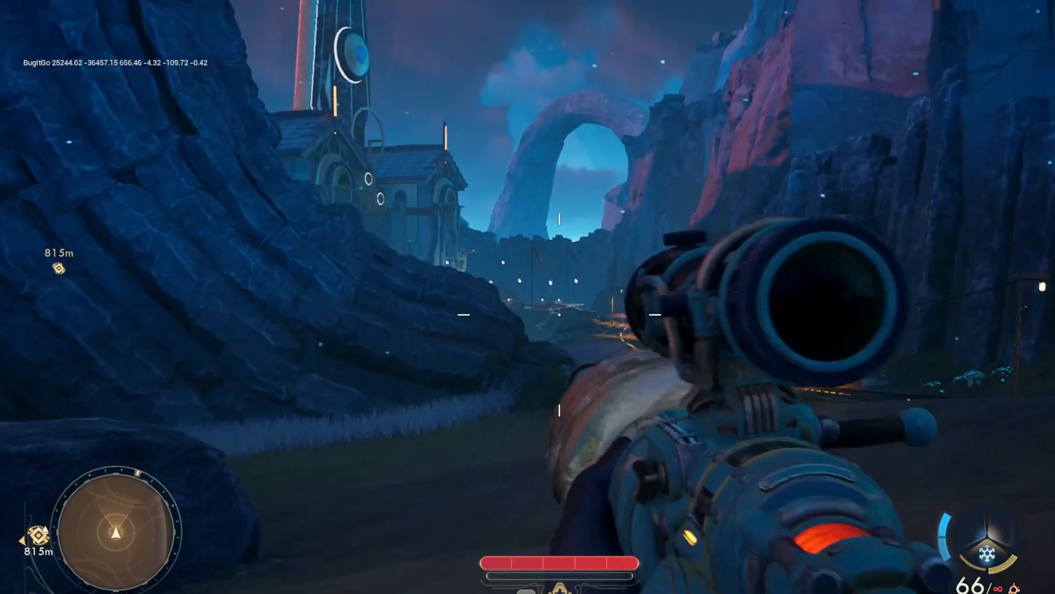
Fire the ice sniper through its scope at the distant lamps, lower it, and fire again from the hip
{"action": "right_click", "coordinate": [560, 314]}
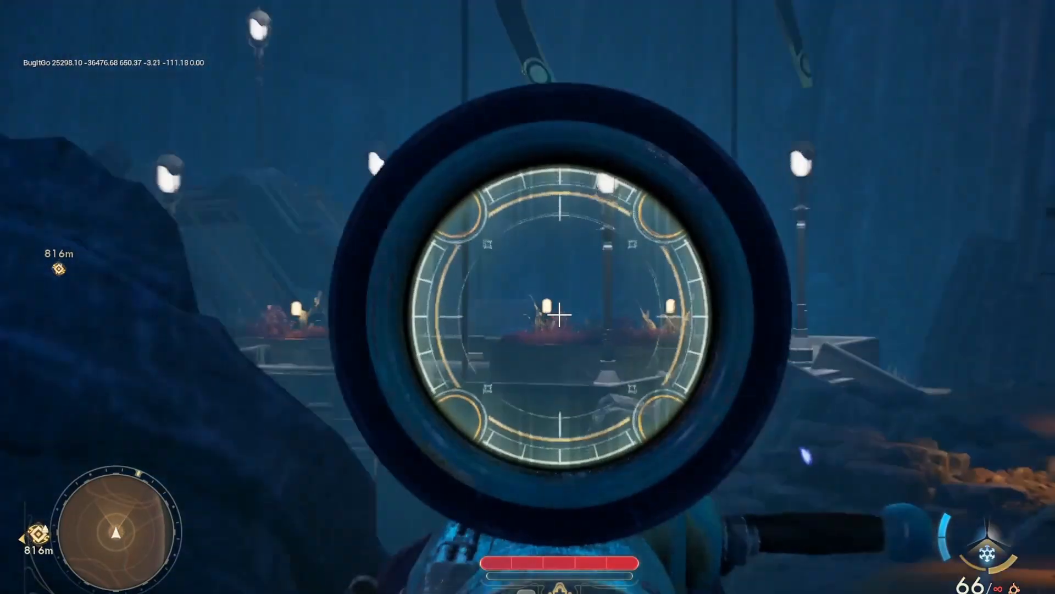
{"action": "left_click", "coordinate": [560, 314]}
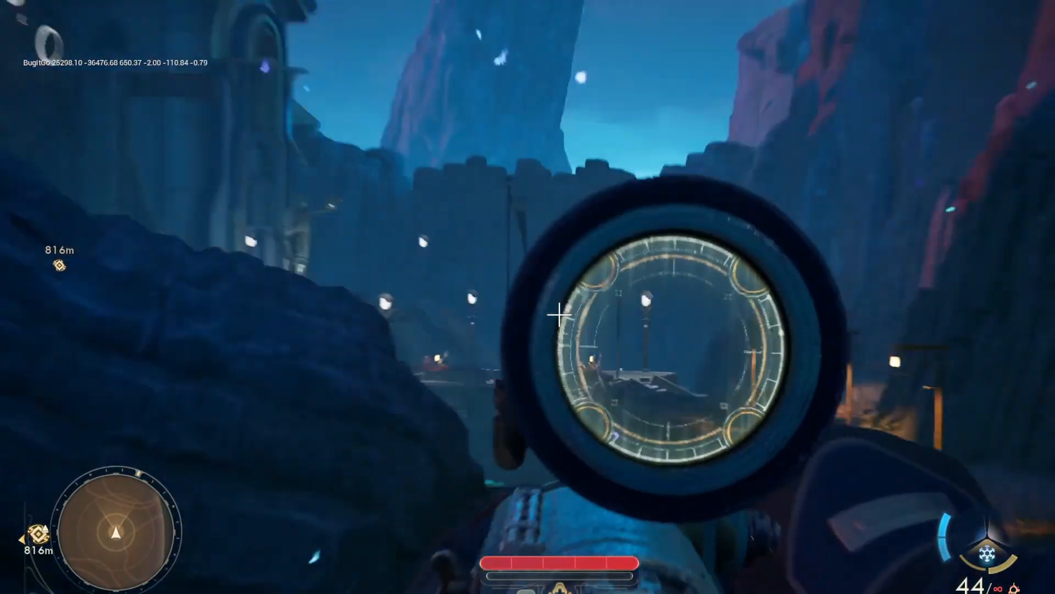
{"action": "right_click", "coordinate": [560, 315]}
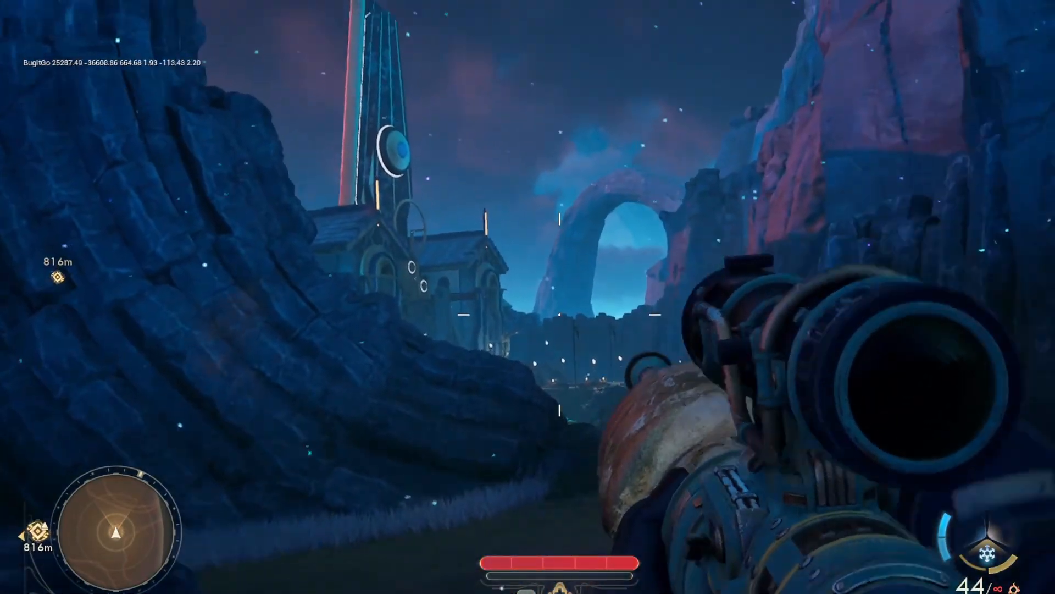
{"action": "key", "text": "d"}
{"action": "left_click", "coordinate": [559, 314]}
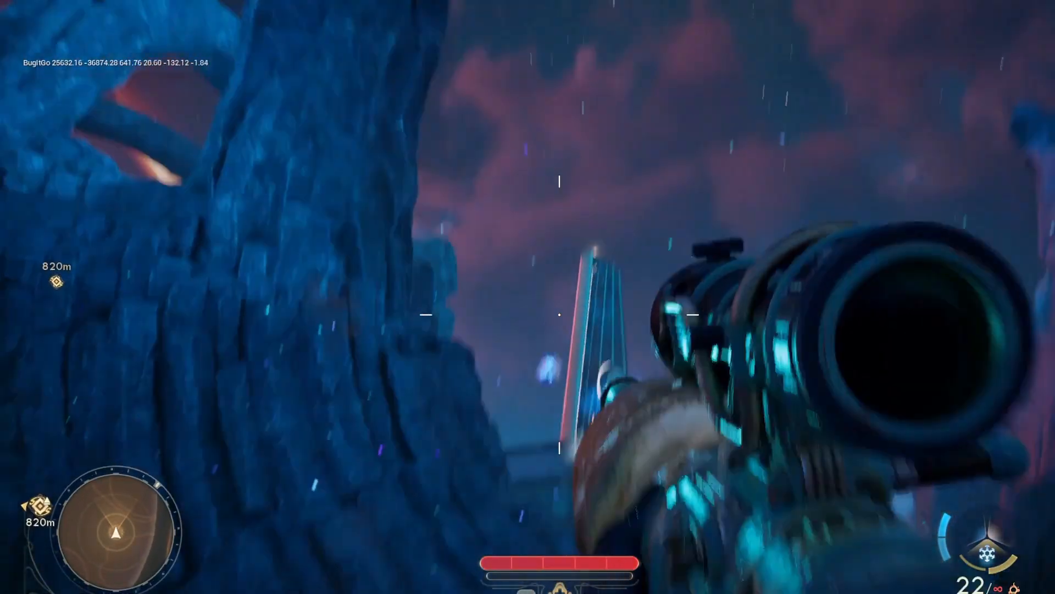
Move along the rock wall toward the tracks, reload the ice sniper, and aim it down the valley
{"action": "key", "text": "d"}
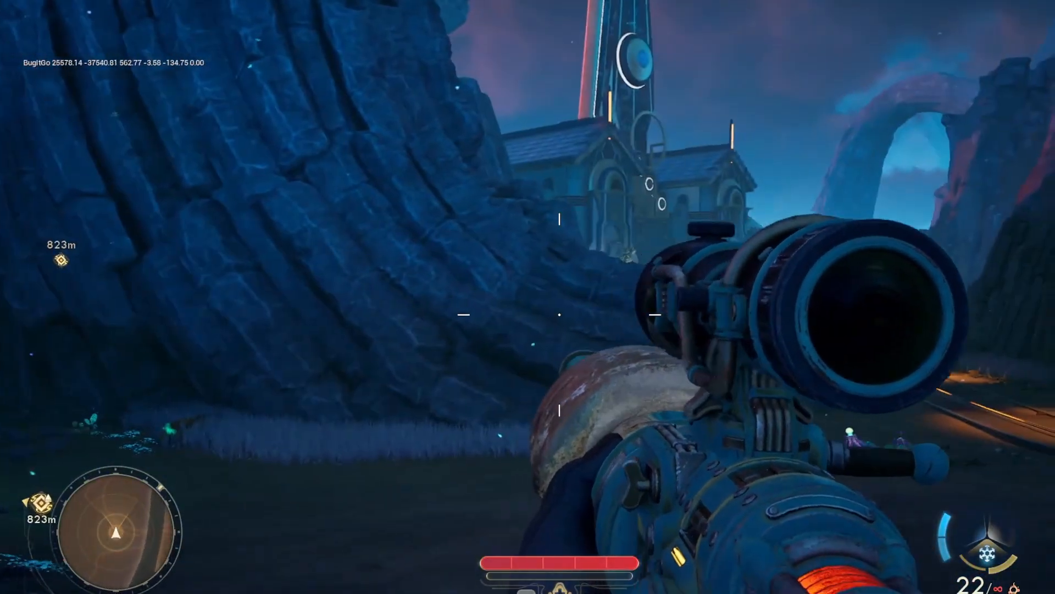
{"action": "key", "text": "r"}
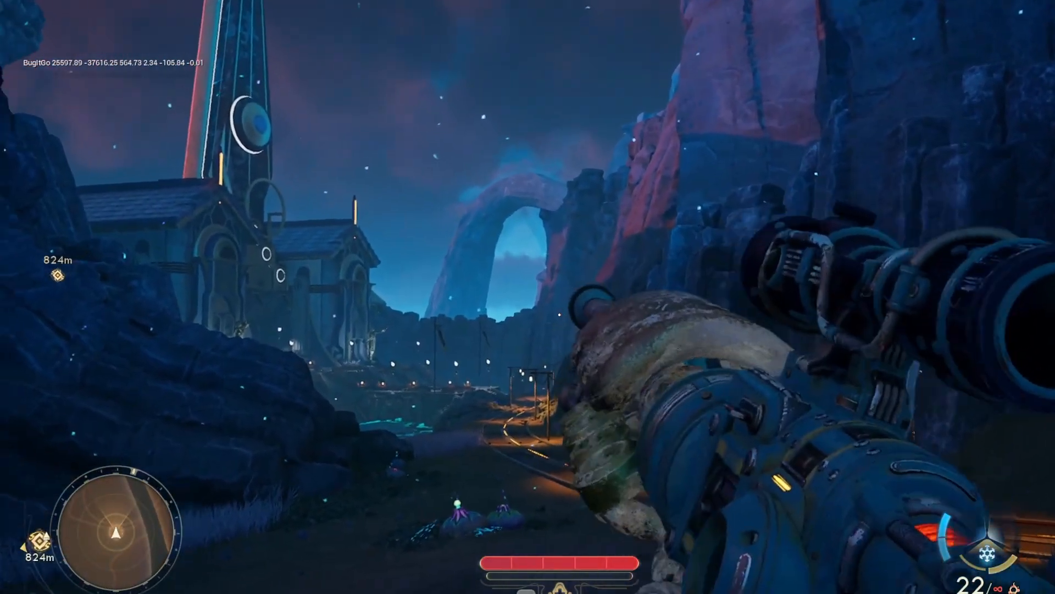
{"action": "key", "text": "d"}
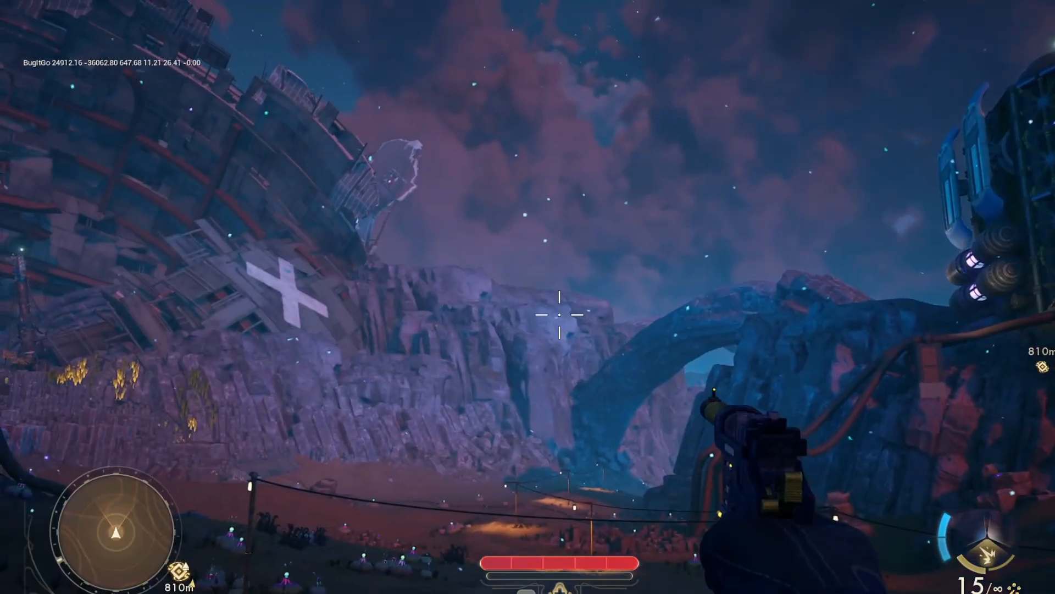
{"action": "right_click", "coordinate": [528, 298]}
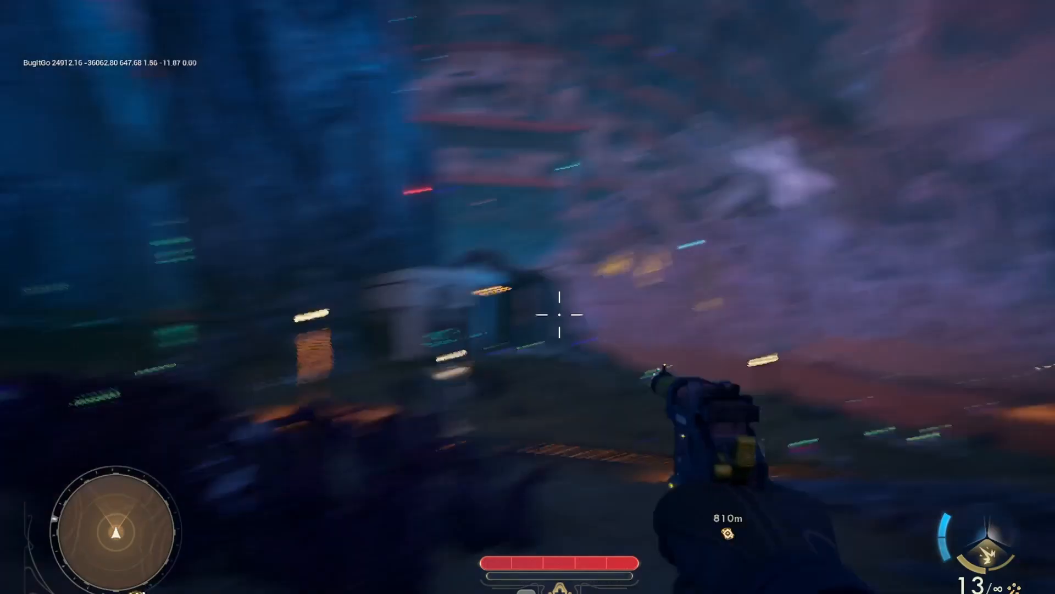
Fire the pistol repeatedly from the hip while moving past the white building toward the stone arch
{"action": "key", "text": "w"}
{"action": "left_click", "coordinate": [560, 314]}
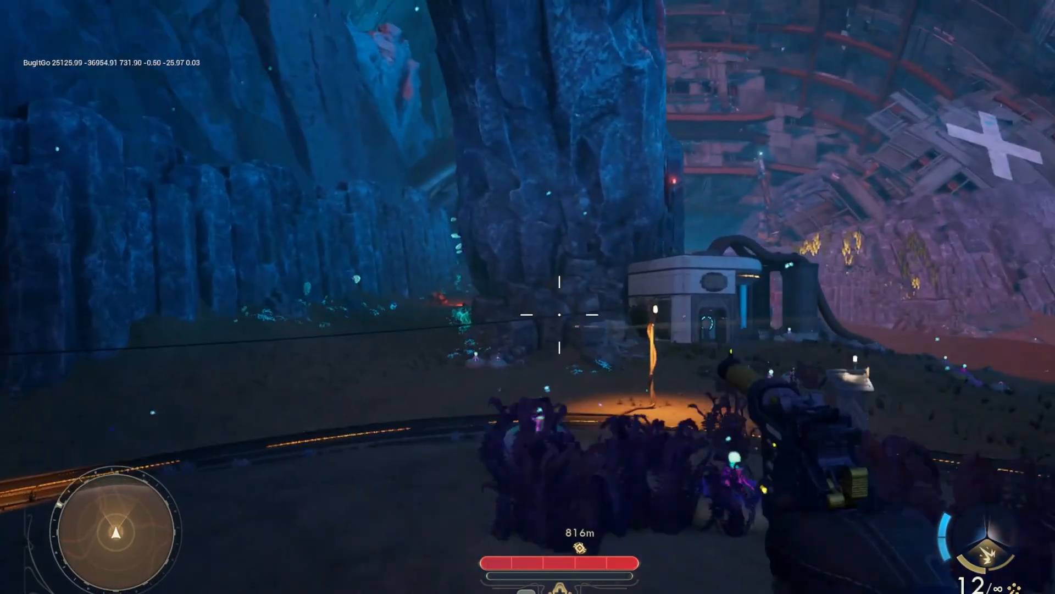
{"action": "left_click", "coordinate": [560, 314]}
{"action": "left_click", "coordinate": [560, 314]}
{"action": "left_click", "coordinate": [560, 315]}
{"action": "left_click", "coordinate": [560, 314]}
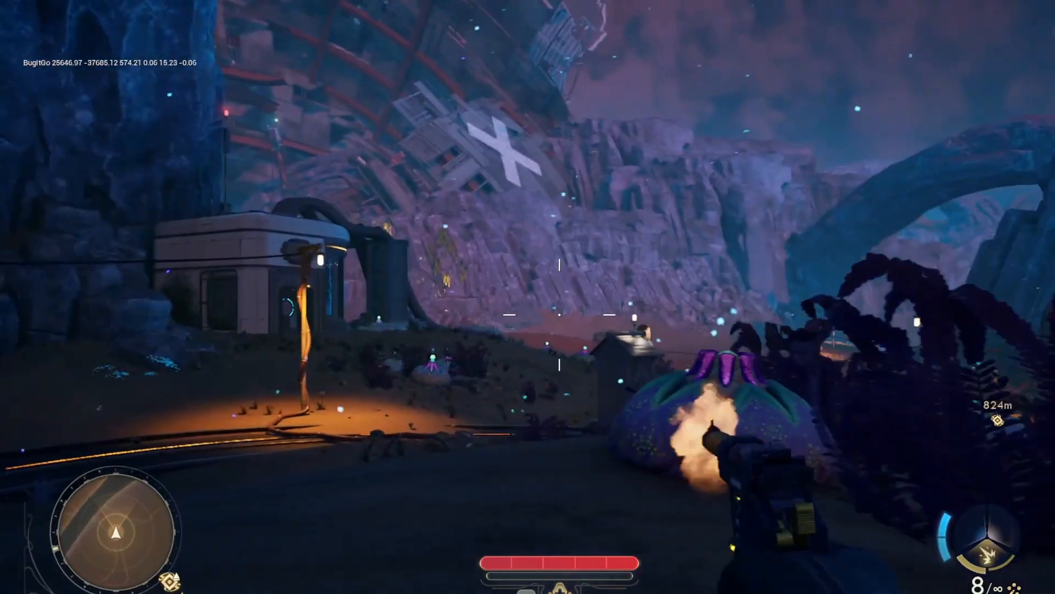
{"action": "left_click", "coordinate": [560, 313]}
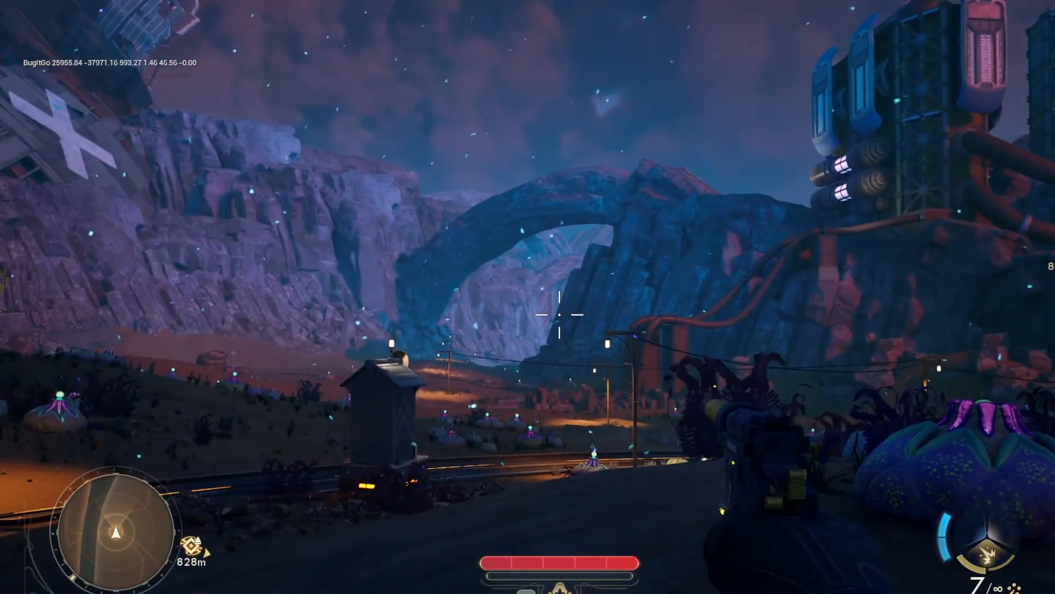
{"action": "left_click", "coordinate": [560, 314]}
{"action": "right_click", "coordinate": [560, 315]}
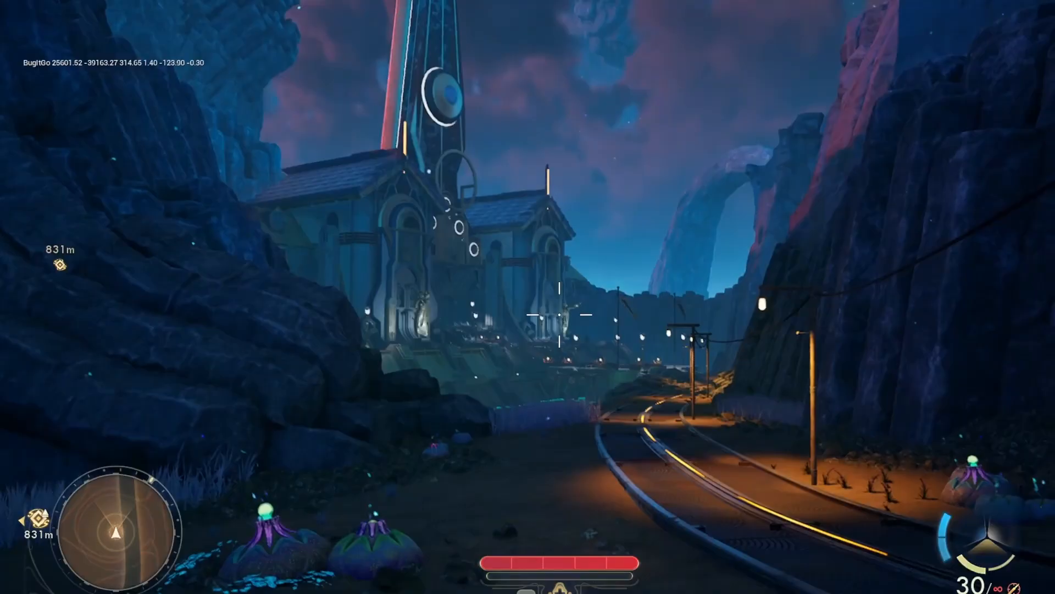
Turn back to the valley with the green and yellow rifle and fire a burst down its iron sights
{"action": "key", "text": "a"}
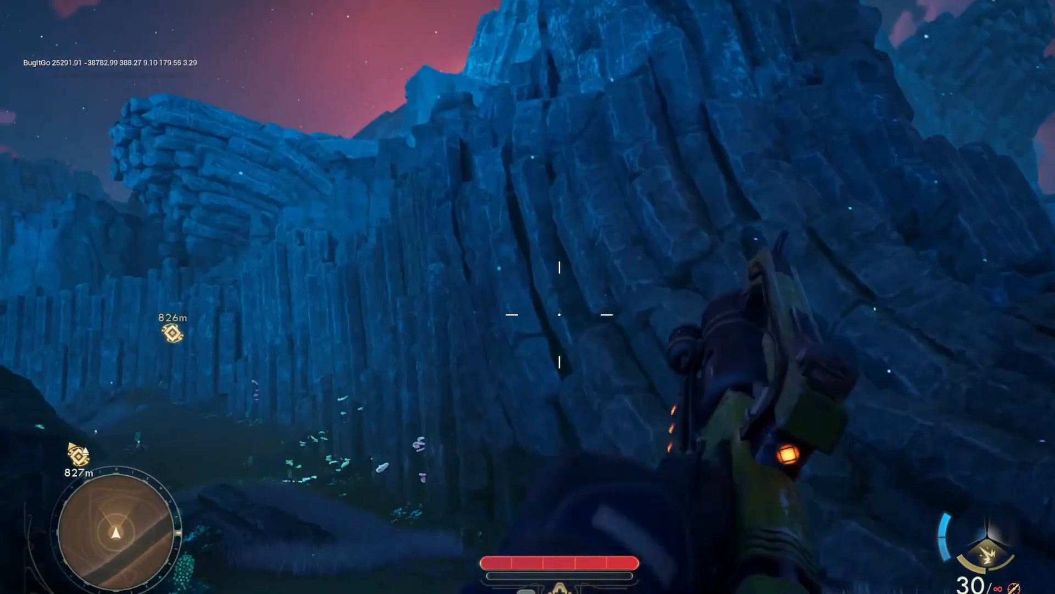
{"action": "key", "text": "d"}
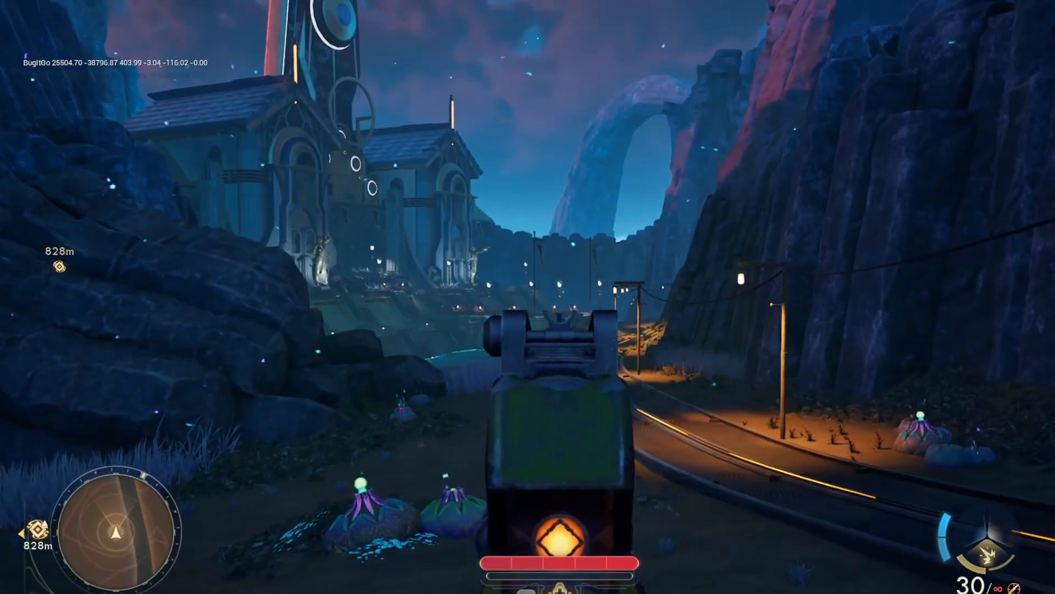
{"action": "left_click", "coordinate": [559, 314]}
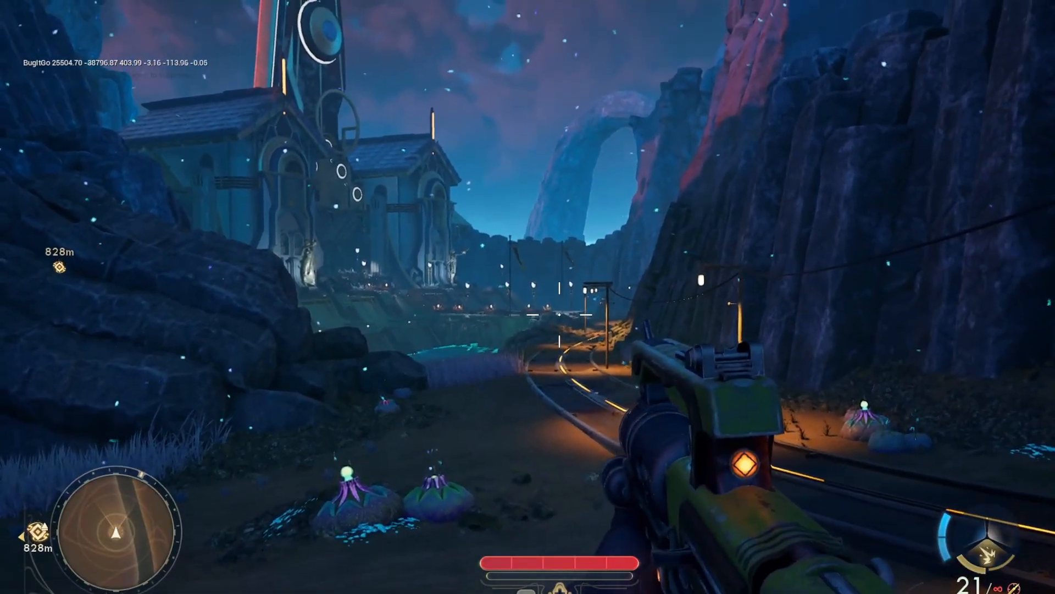
Fire the green and yellow rifle in bursts from the hip while moving toward the small shed by the tracks
{"action": "key", "text": "d"}
{"action": "left_click", "coordinate": [560, 315]}
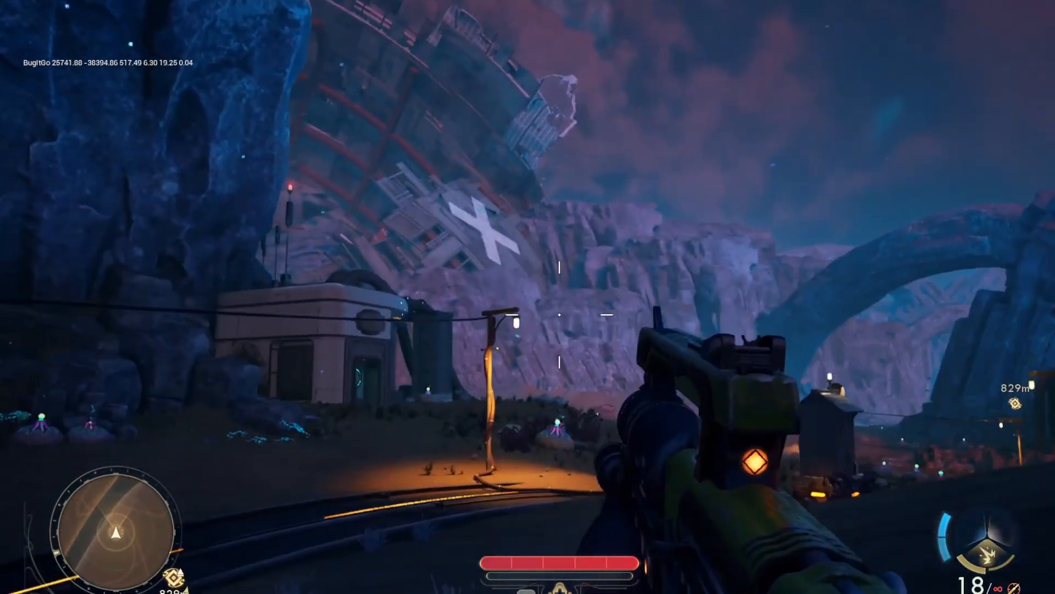
{"action": "key", "text": "w"}
{"action": "left_click", "coordinate": [560, 314]}
{"action": "key", "text": "w"}
{"action": "left_click", "coordinate": [559, 314]}
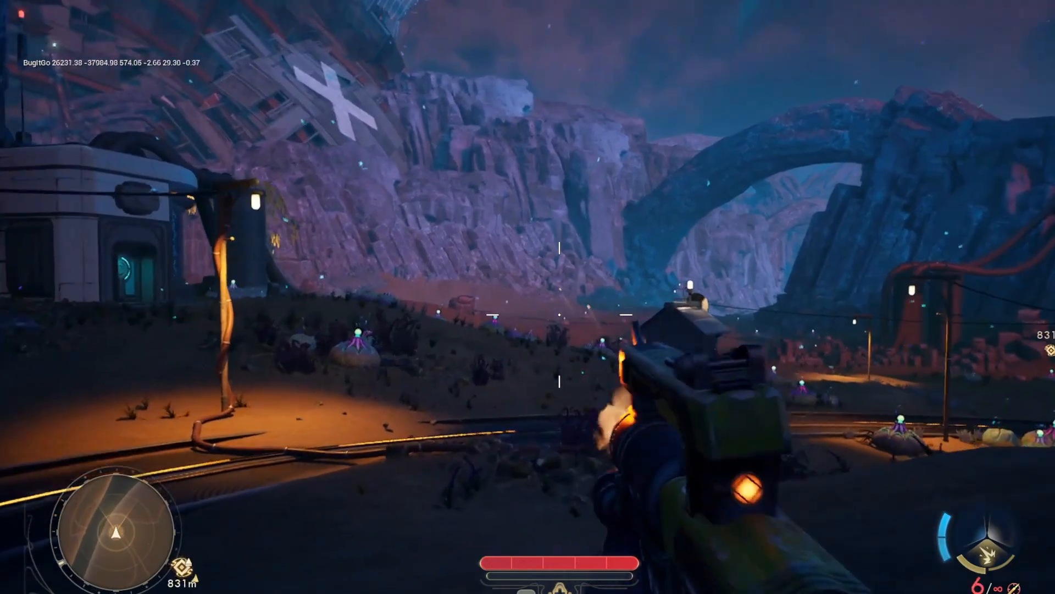
{"action": "key", "text": "w"}
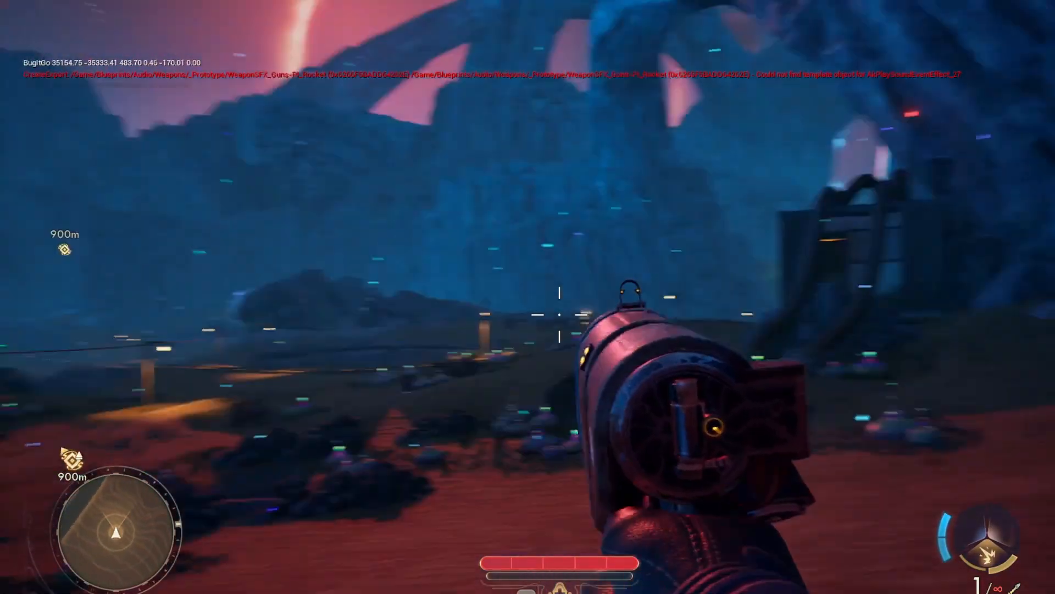
Fire the red launcher across the desert, and fire the blue launcher at the rocks and open ground
{"action": "left_click", "coordinate": [560, 314]}
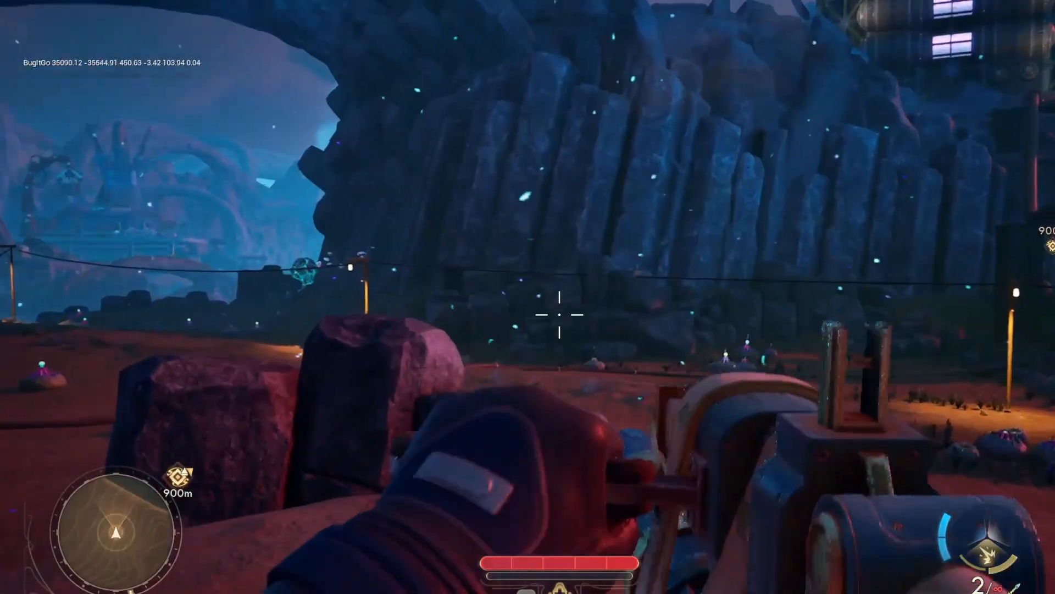
{"action": "left_click", "coordinate": [560, 314]}
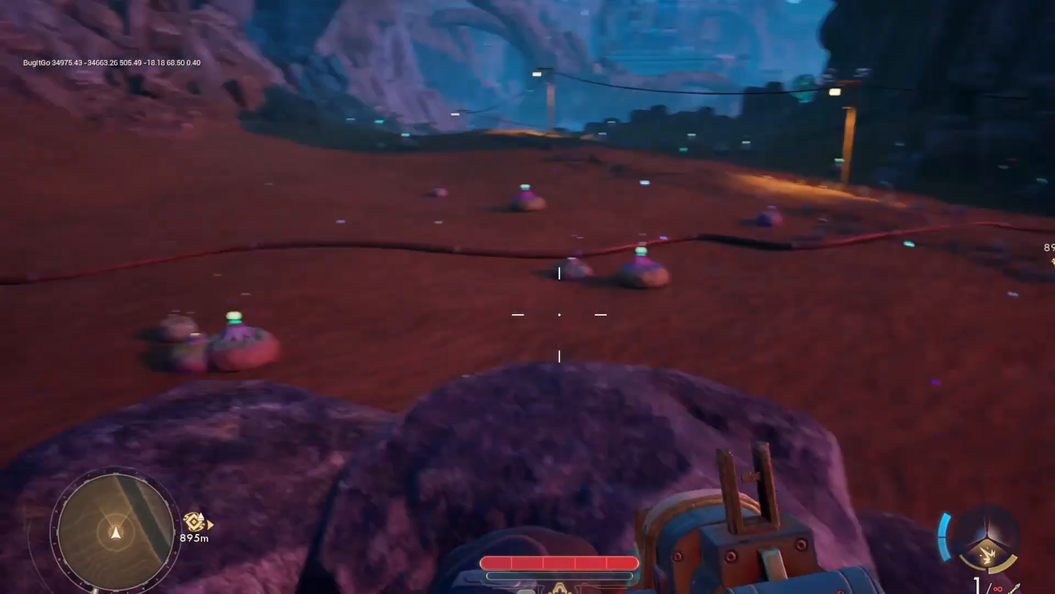
{"action": "left_click", "coordinate": [560, 314]}
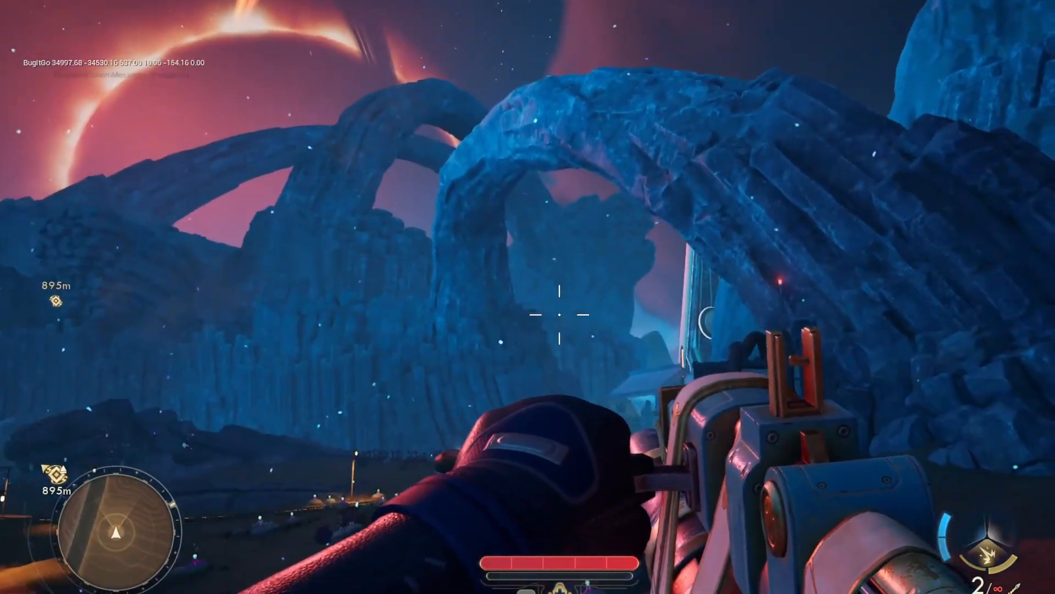
{"action": "left_click", "coordinate": [560, 314]}
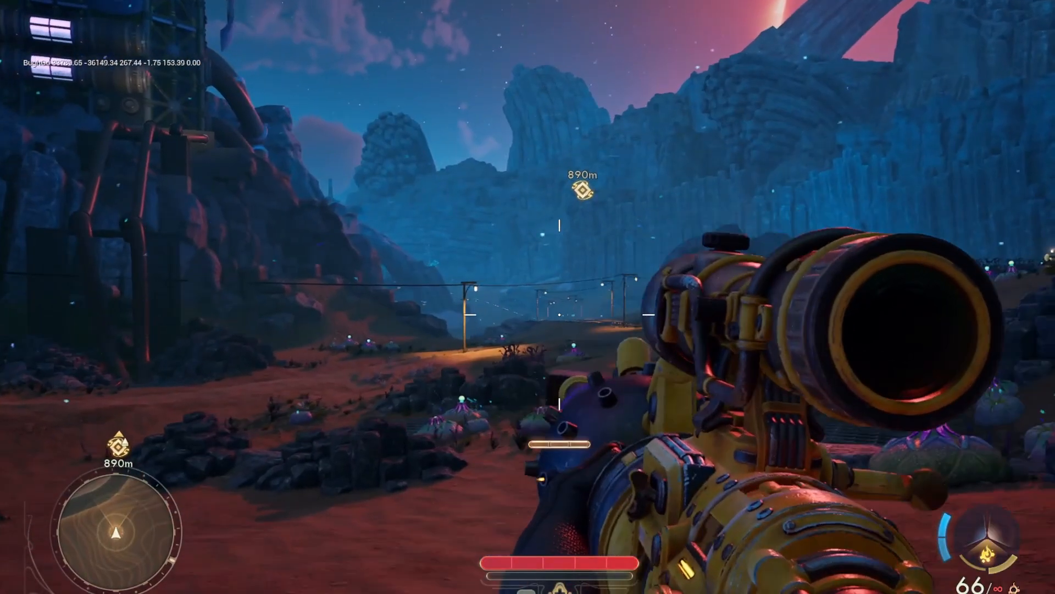
{"action": "key", "text": "d"}
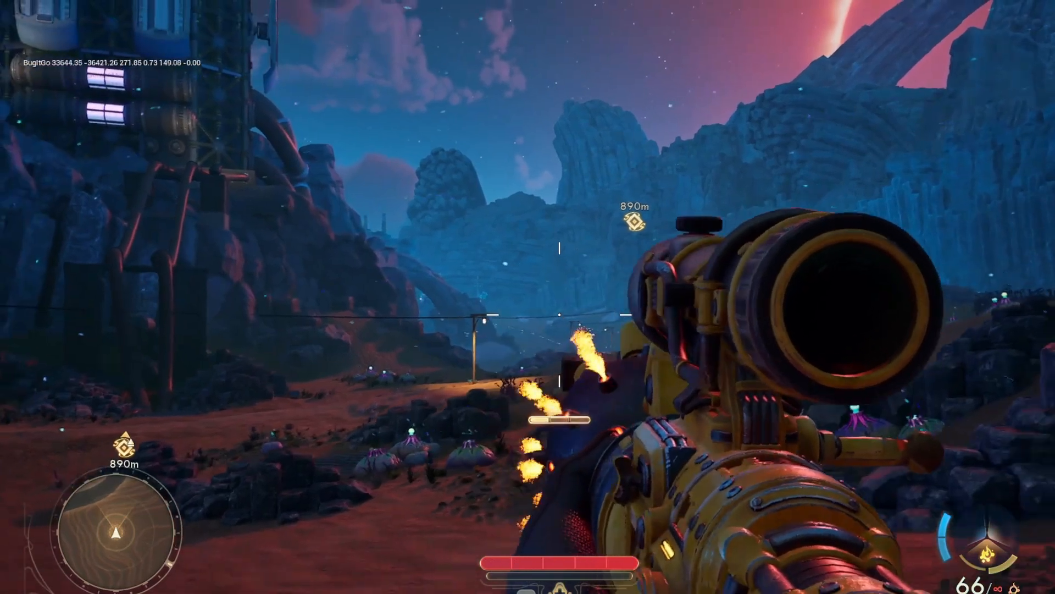
Carry the yellow plasma sniper across the desert below the lightning tower and fire its charged shot
{"action": "key", "text": "d"}
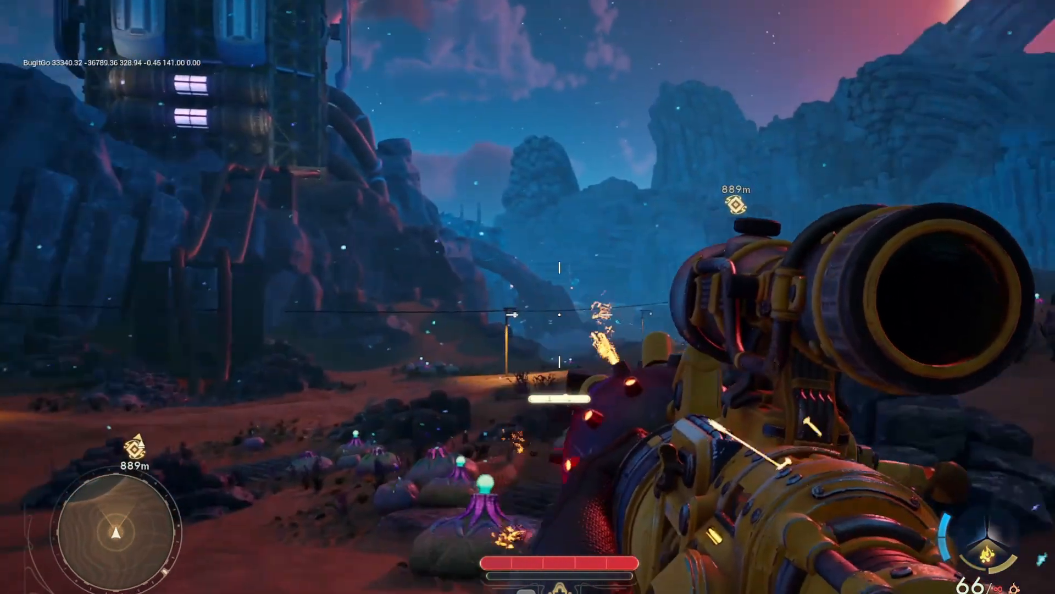
{"action": "key", "text": "w"}
{"action": "key", "text": "d"}
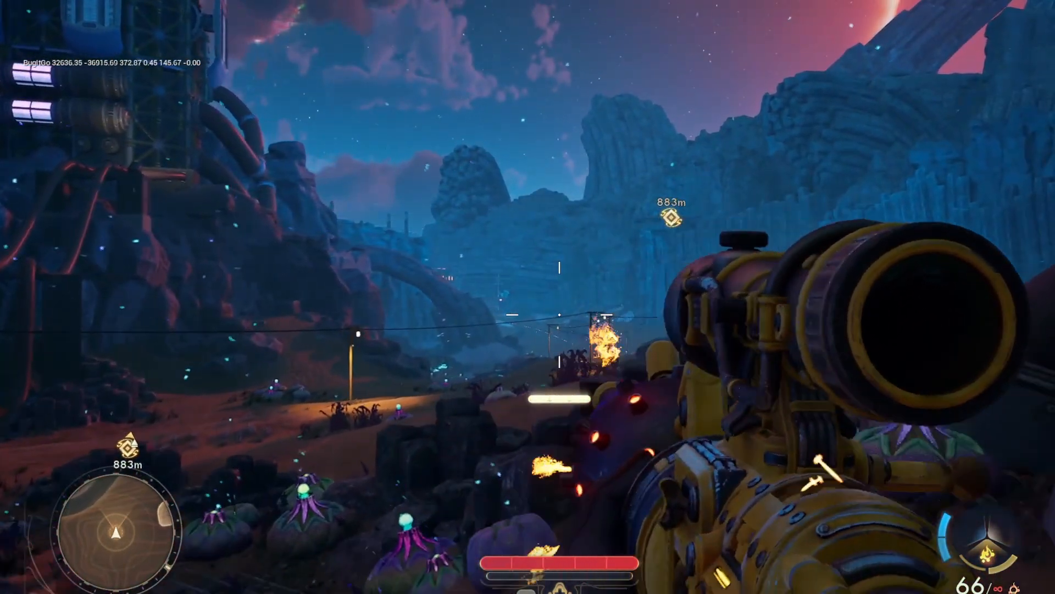
{"action": "key", "text": "w"}
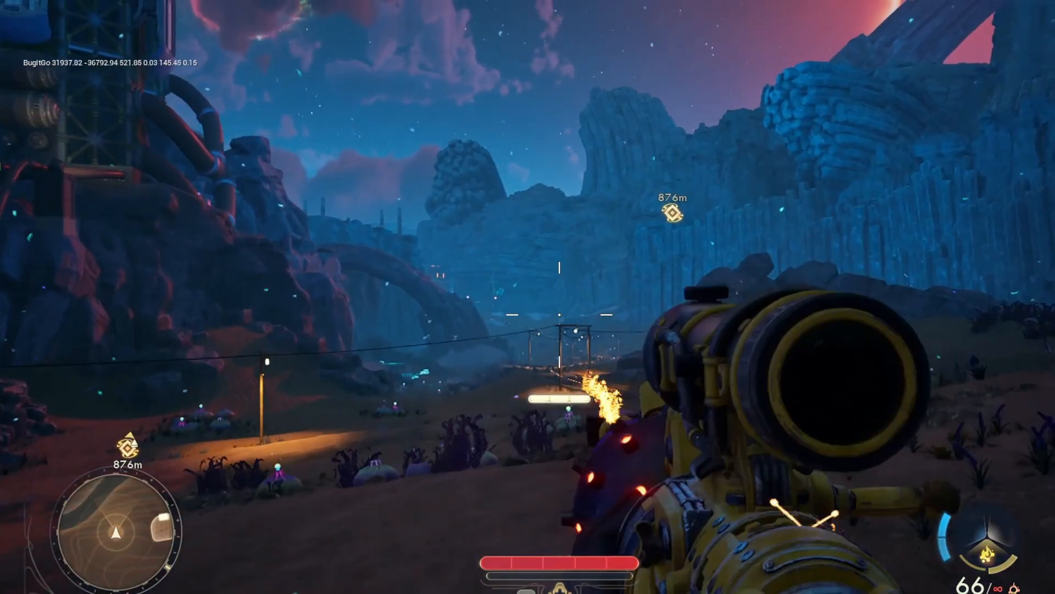
{"action": "key", "text": "d"}
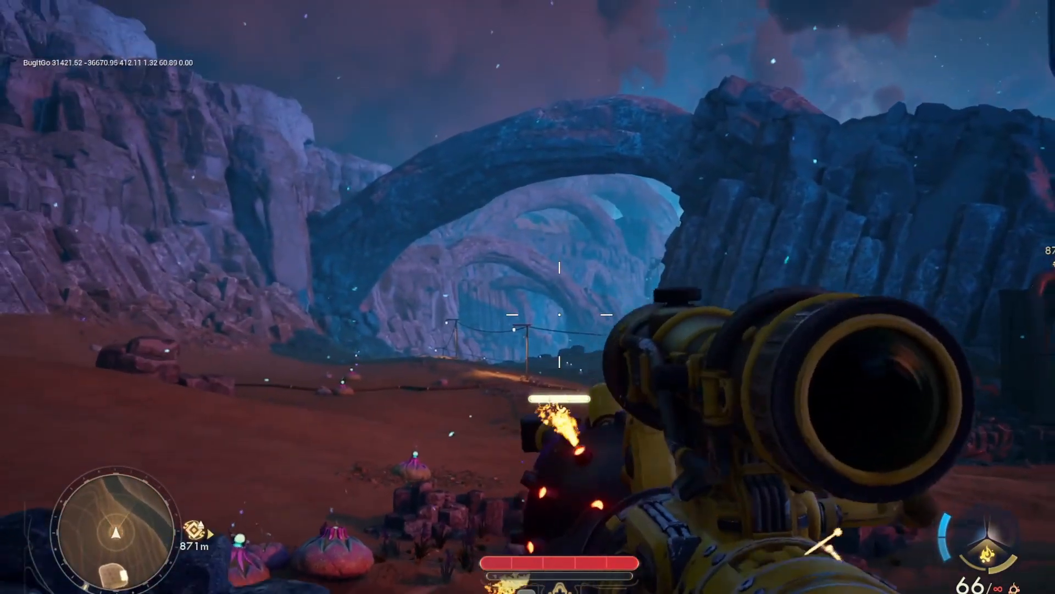
{"action": "left_click", "coordinate": [560, 315]}
{"action": "key", "text": "s"}
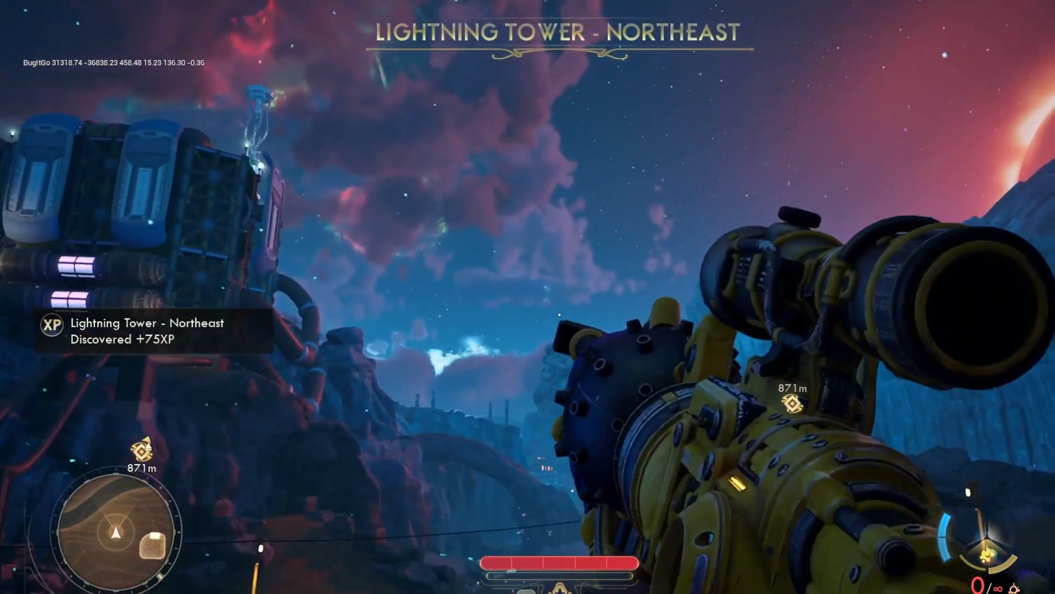
Reload the yellow plasma sniper while moving past the lightning tower, and fire it toward the railway valley
{"action": "key", "text": "w"}
{"action": "key", "text": "d"}
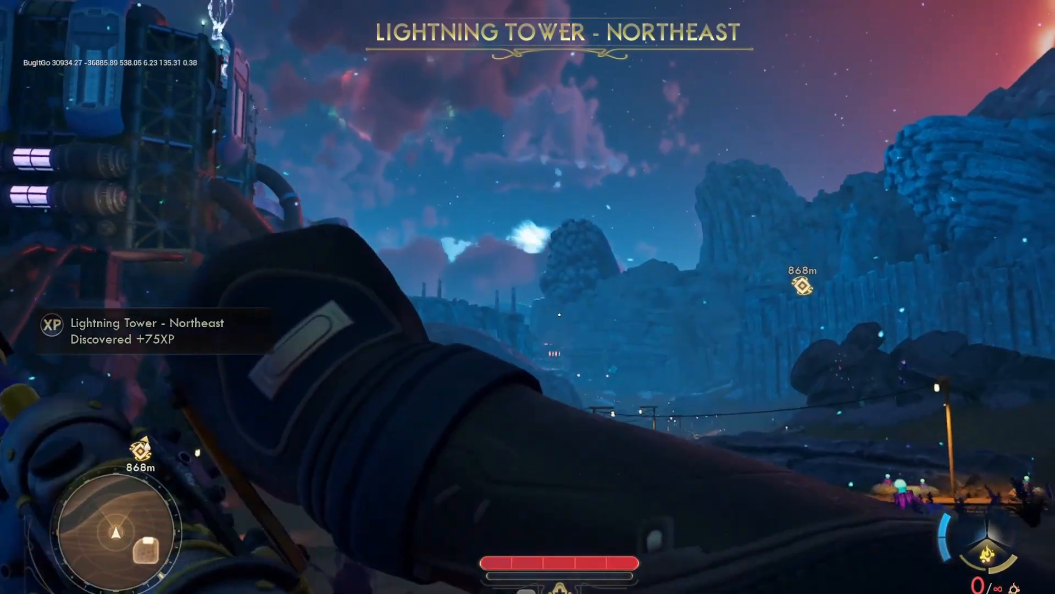
{"action": "key", "text": "w"}
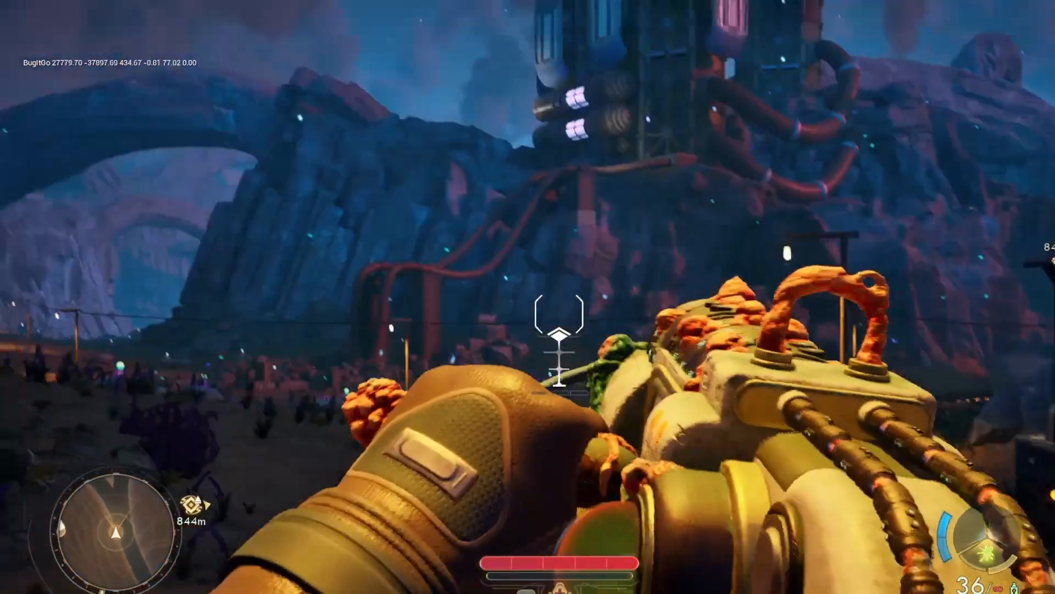
{"action": "left_click", "coordinate": [560, 314]}
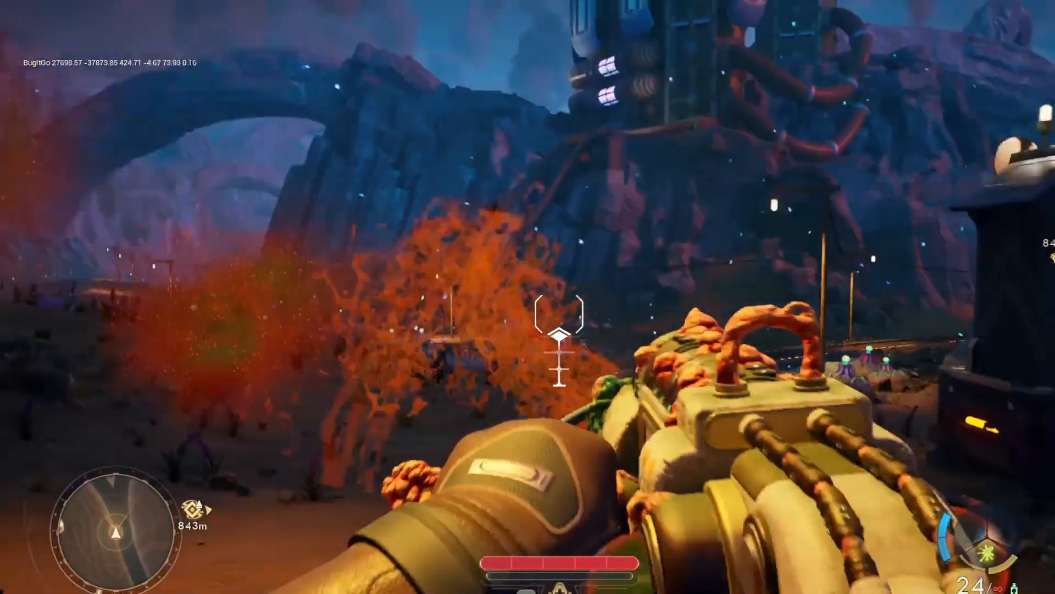
Fire the fleshy red-and-white corrosive weapon across the desert beside the small shed until empty, and reload it while backing over the tracks
{"action": "key", "text": "s"}
{"action": "left_click", "coordinate": [560, 315]}
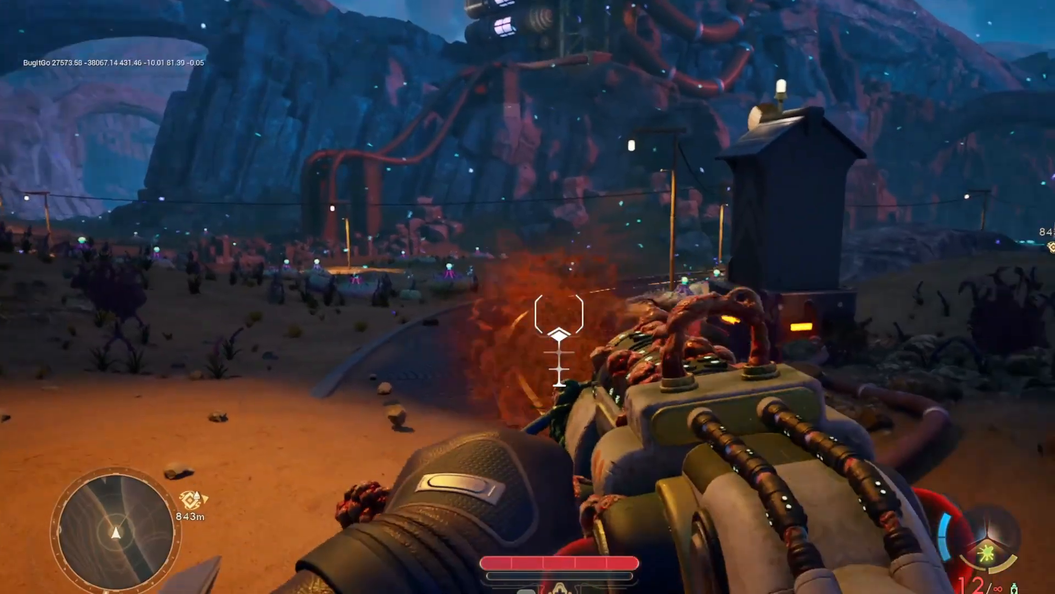
{"action": "key", "text": "s"}
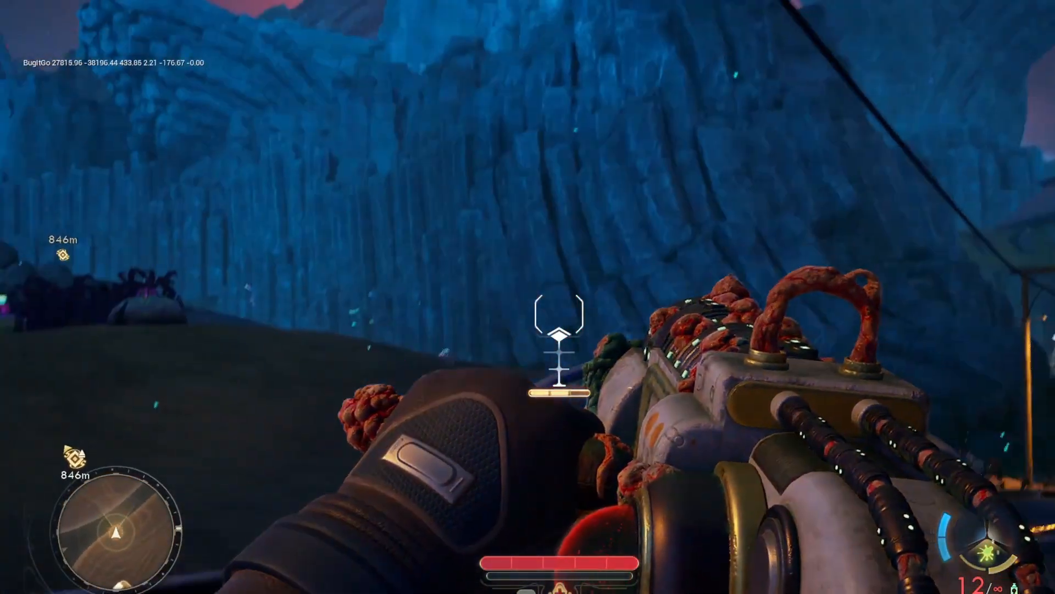
{"action": "left_click", "coordinate": [559, 314]}
{"action": "key", "text": "s"}
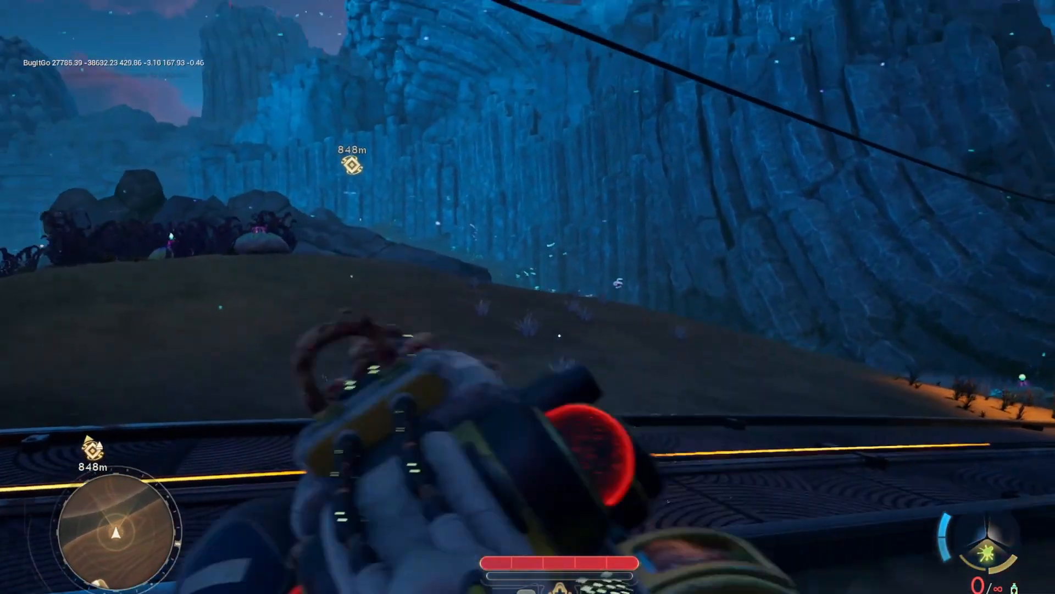
{"action": "key", "text": "w"}
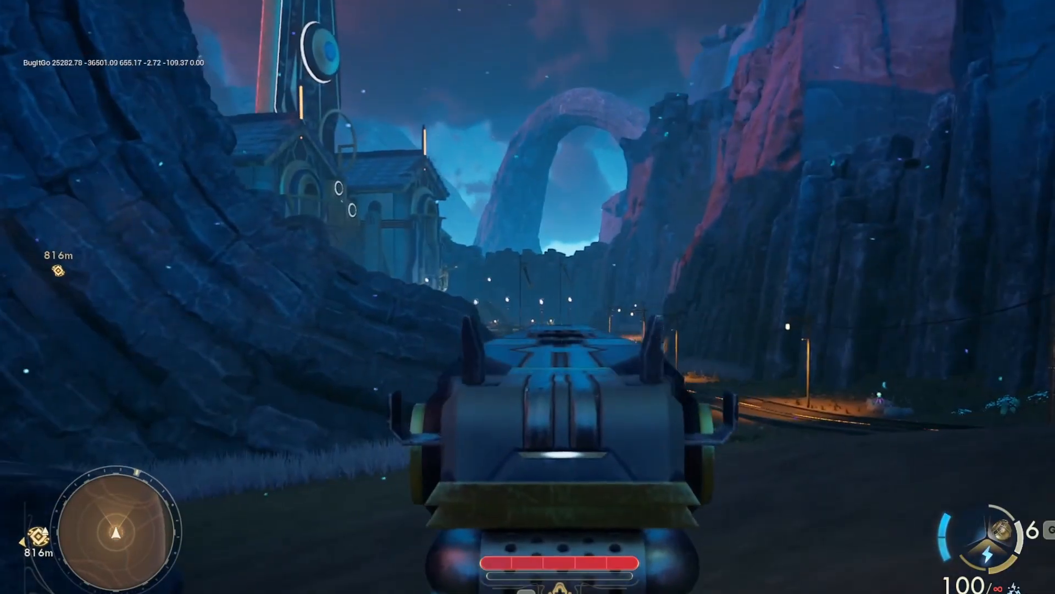
Advance along the canyon with the blue shock rifle and fire bursts down its iron sights
{"action": "key", "text": "w"}
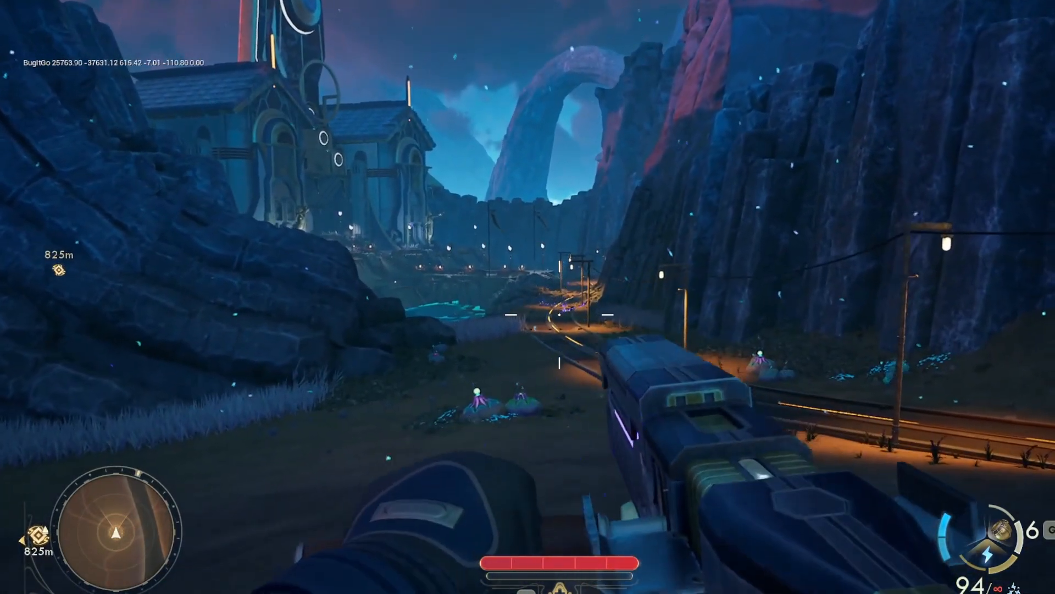
{"action": "right_click", "coordinate": [560, 314]}
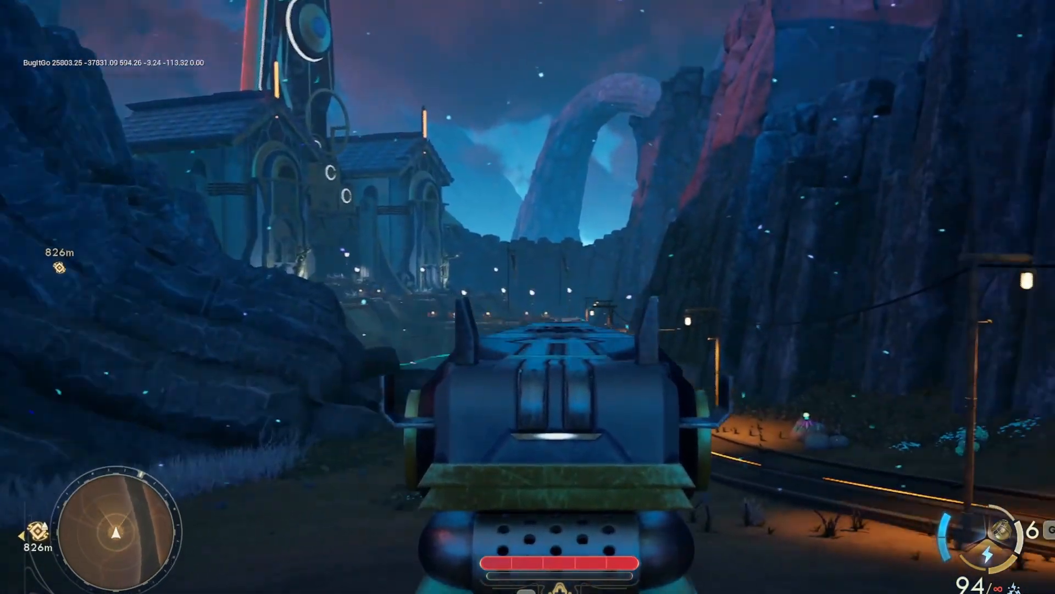
{"action": "left_click", "coordinate": [560, 315]}
{"action": "left_click", "coordinate": [560, 313]}
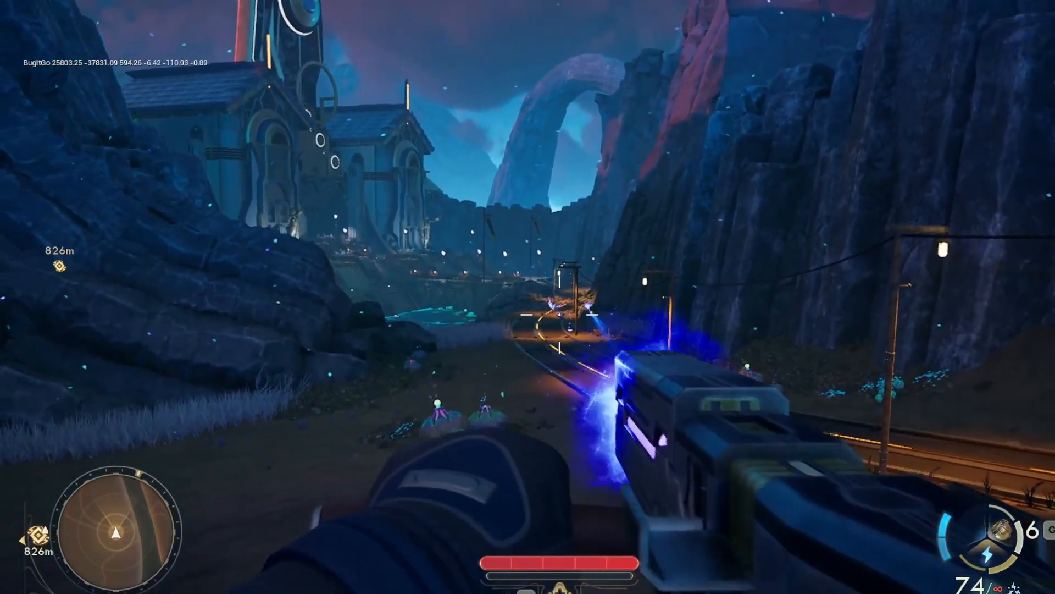
Empty the blue shock rifle from the hip along the canyon, and reload it while moving toward the tower buildings
{"action": "left_click", "coordinate": [559, 314]}
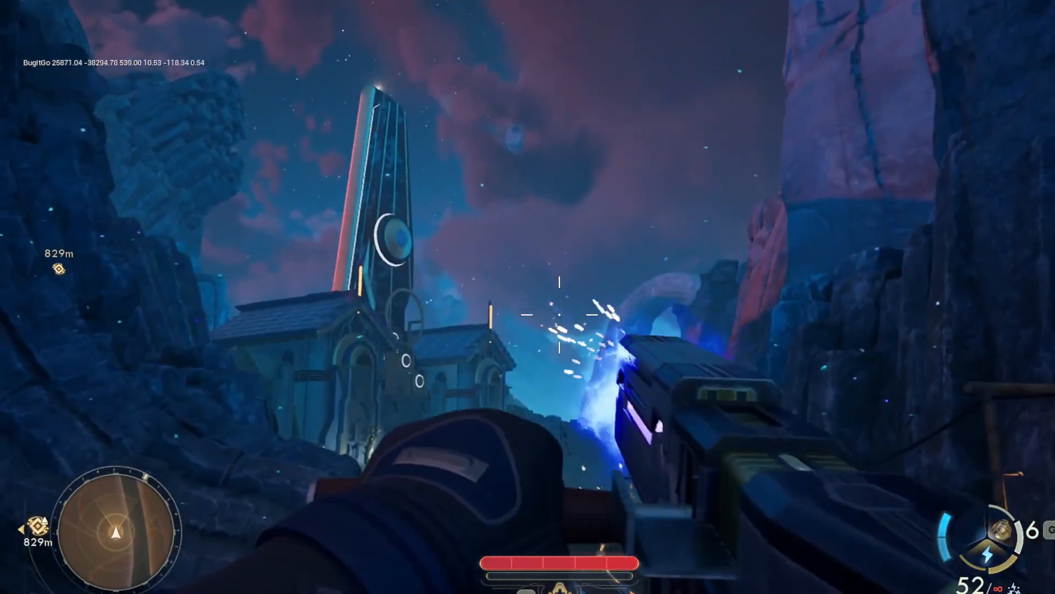
{"action": "left_click", "coordinate": [560, 315]}
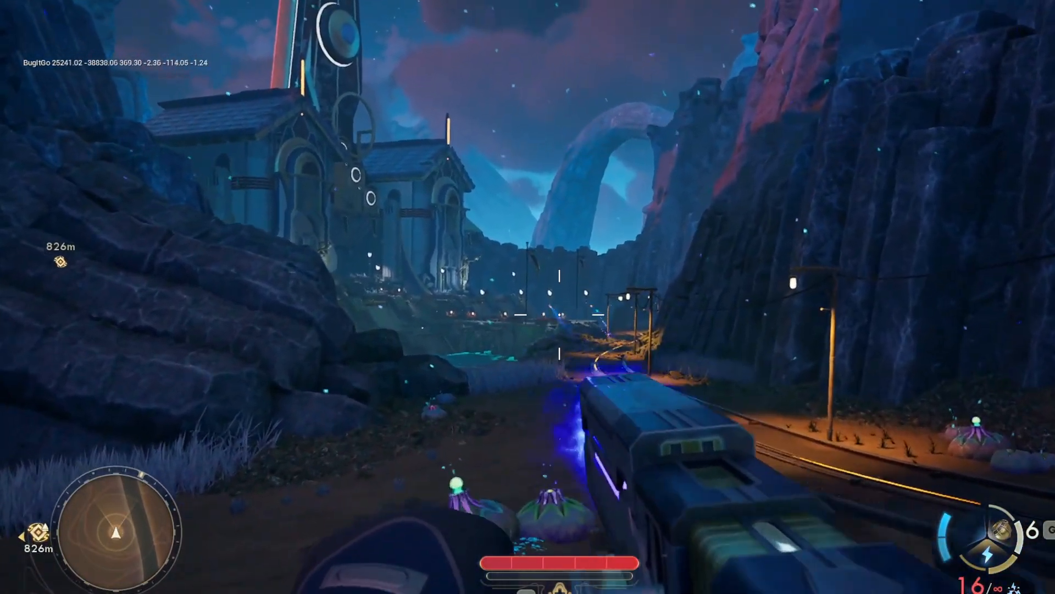
{"action": "left_click", "coordinate": [560, 315]}
{"action": "key", "text": "d"}
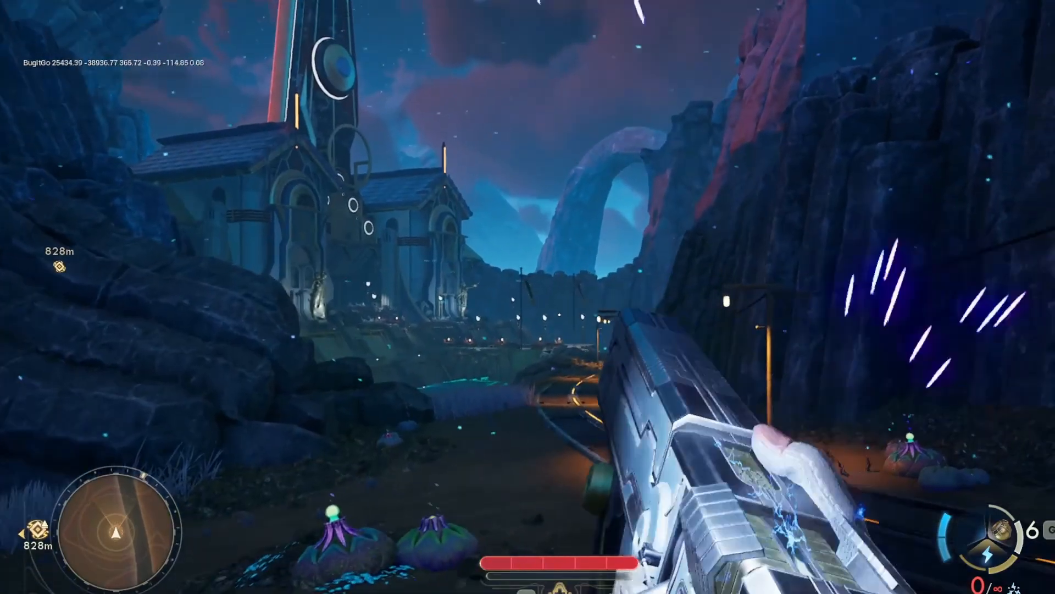
{"action": "key", "text": "w"}
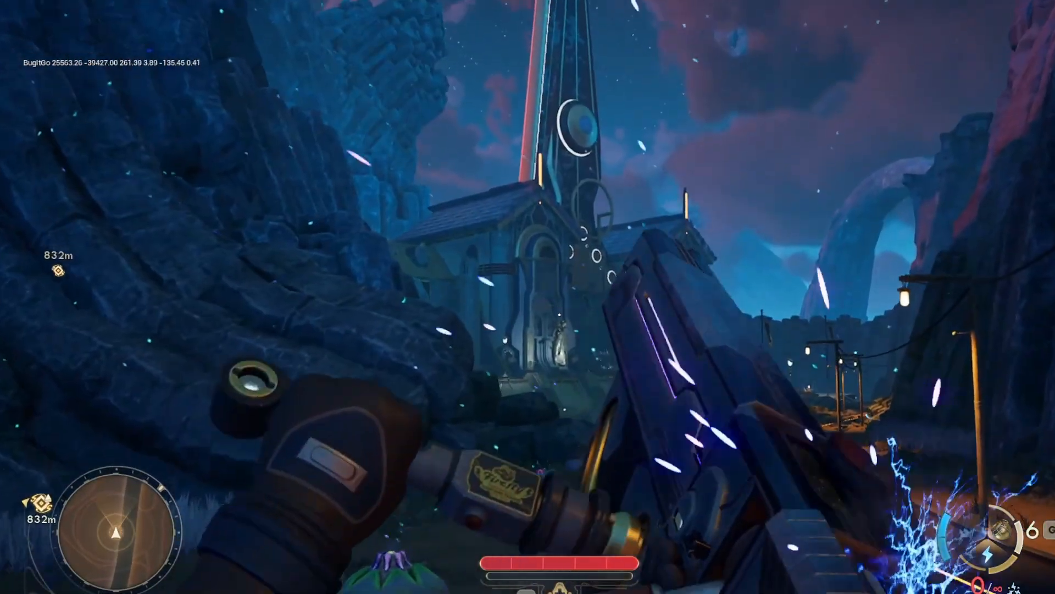
{"action": "key", "text": "a"}
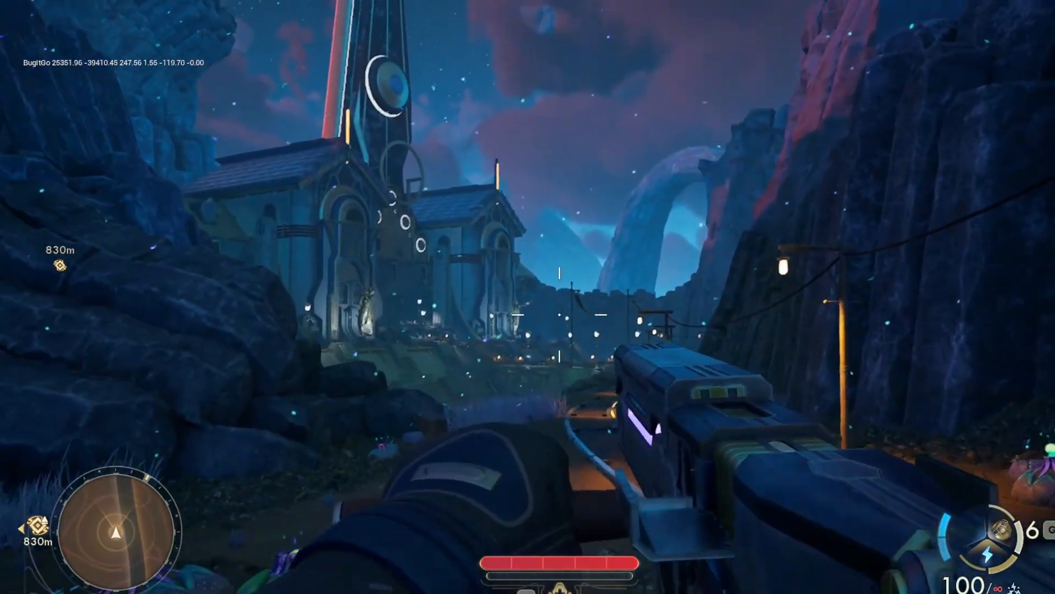